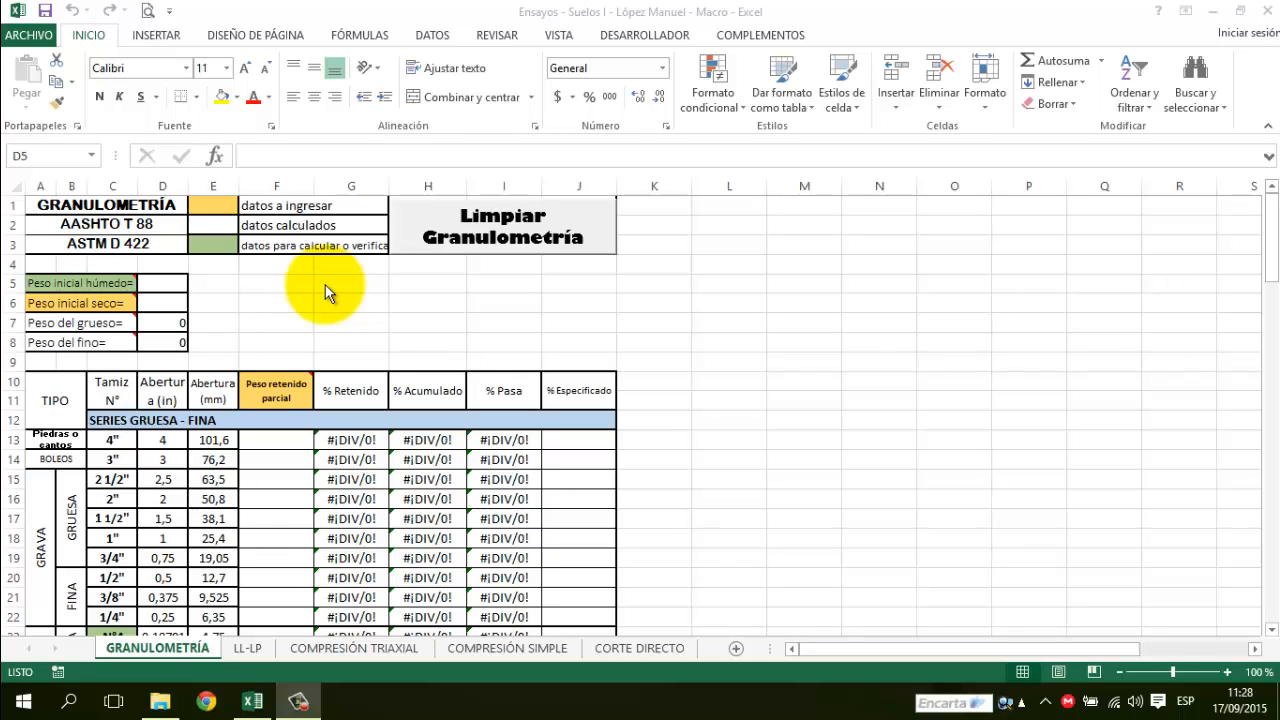
# Examine the colour legend distinguishing data to enter, calculated data, and data to calculate or verify.
pyautogui.click(149, 214)
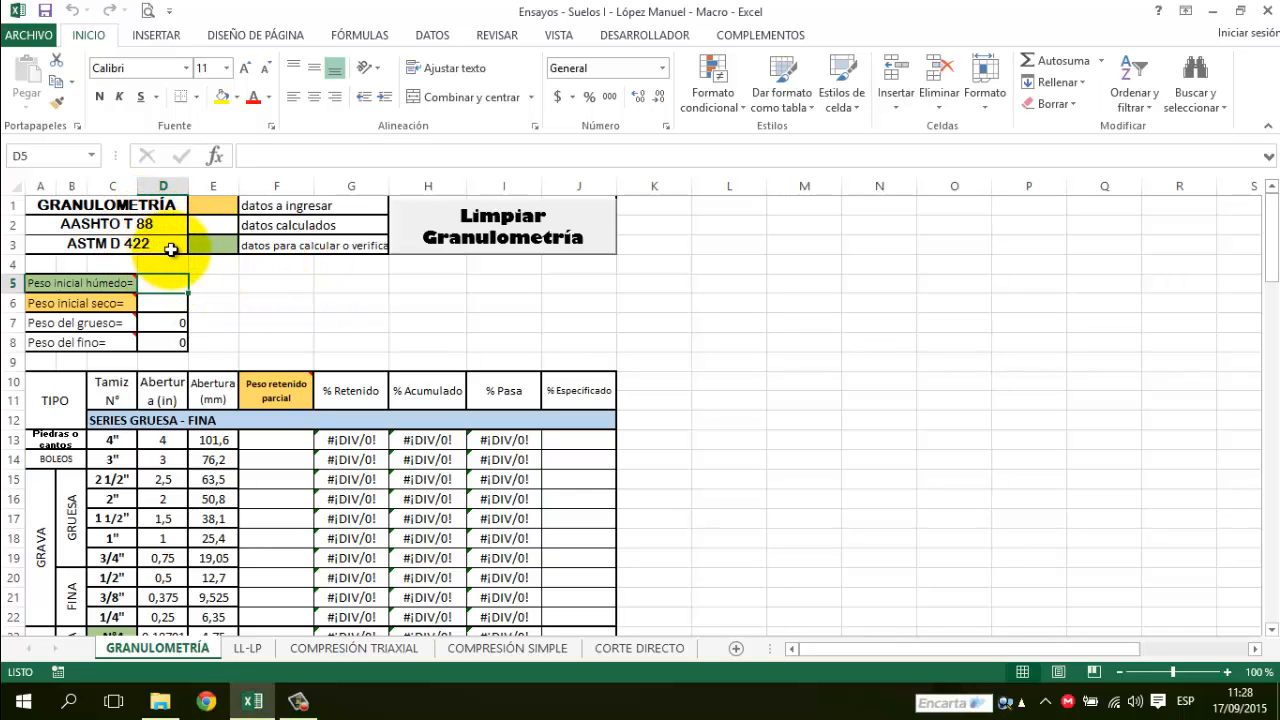
pyautogui.click(375, 258)
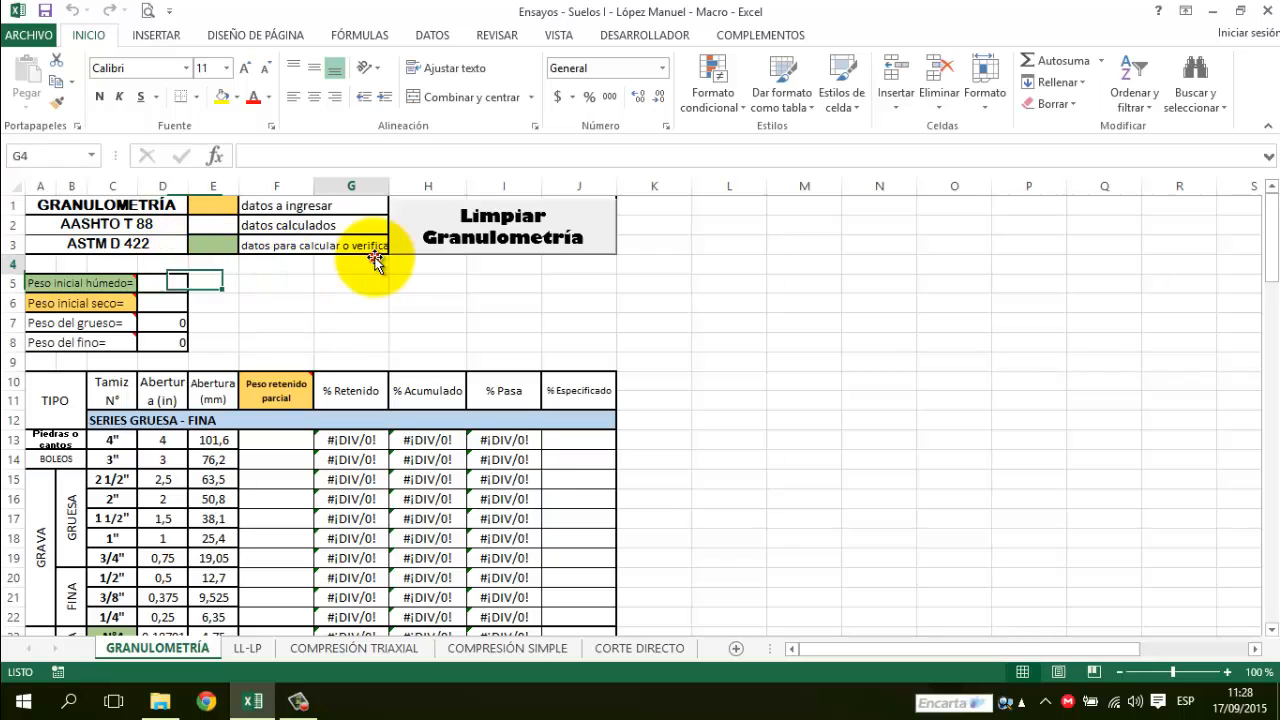
pyautogui.click(262, 318)
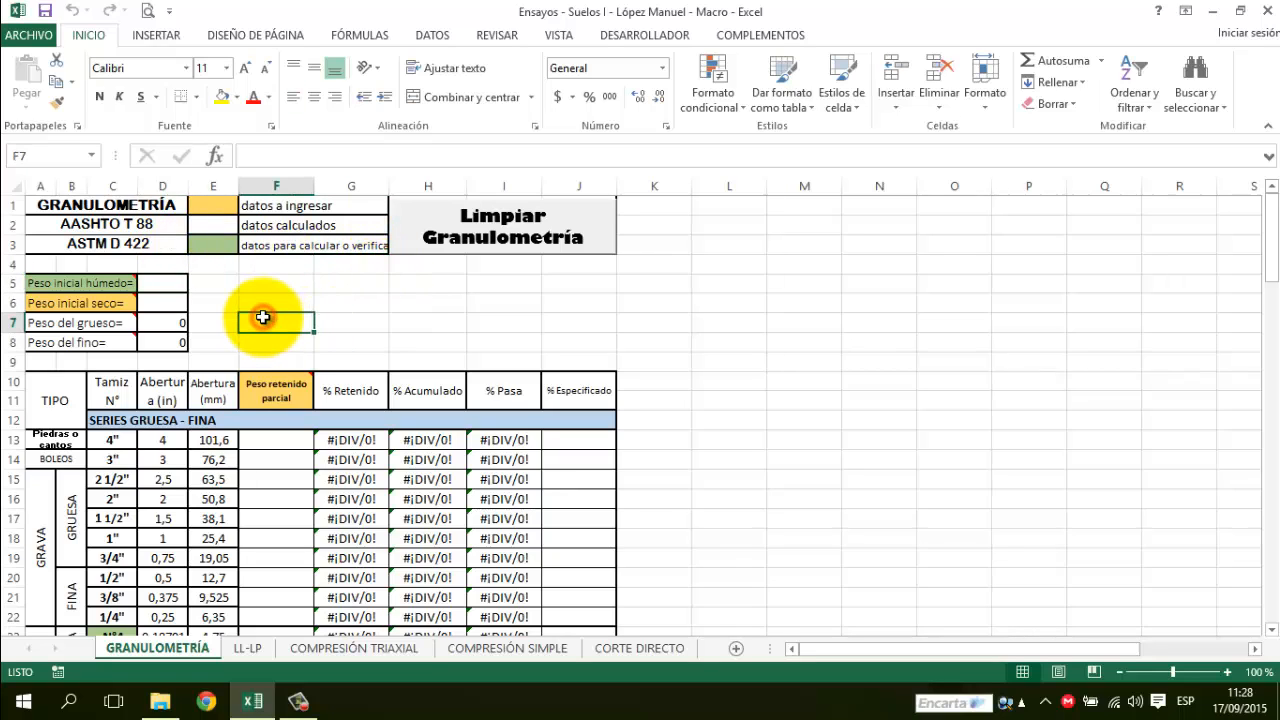
pyautogui.click(175, 284)
pyautogui.moveTo(207, 206); pyautogui.dragTo(316, 256)
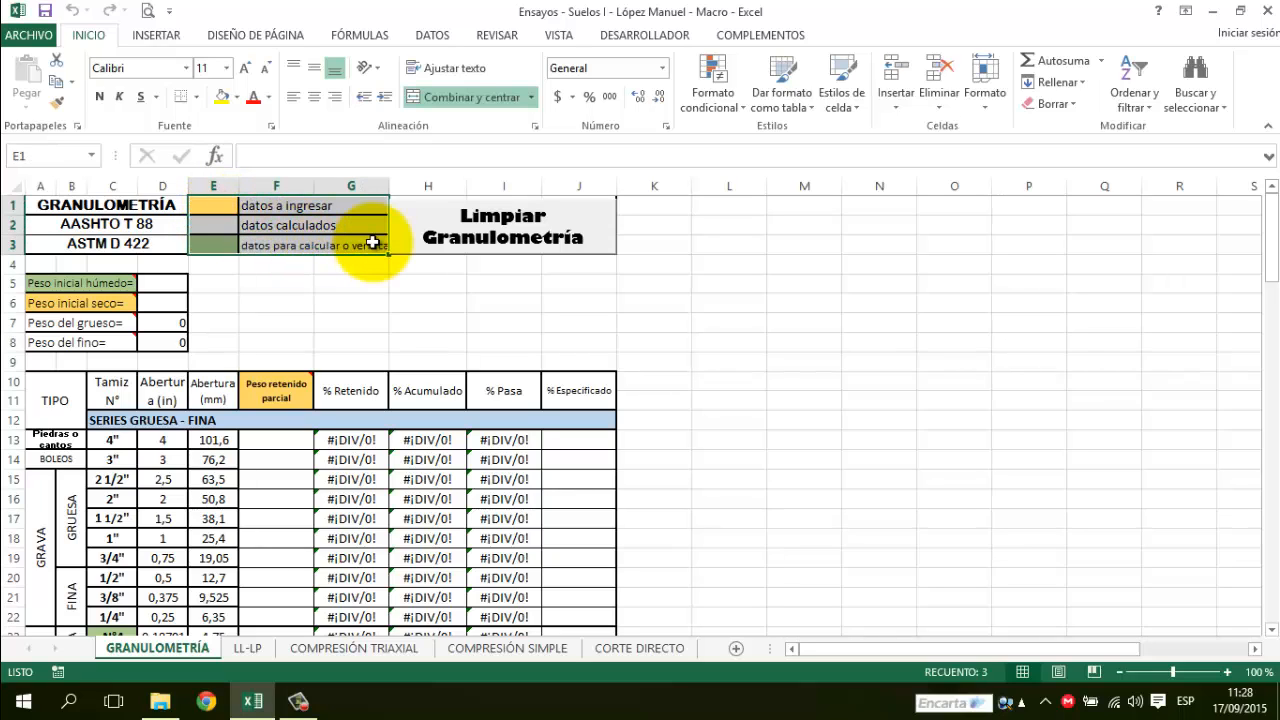
pyautogui.click(212, 208)
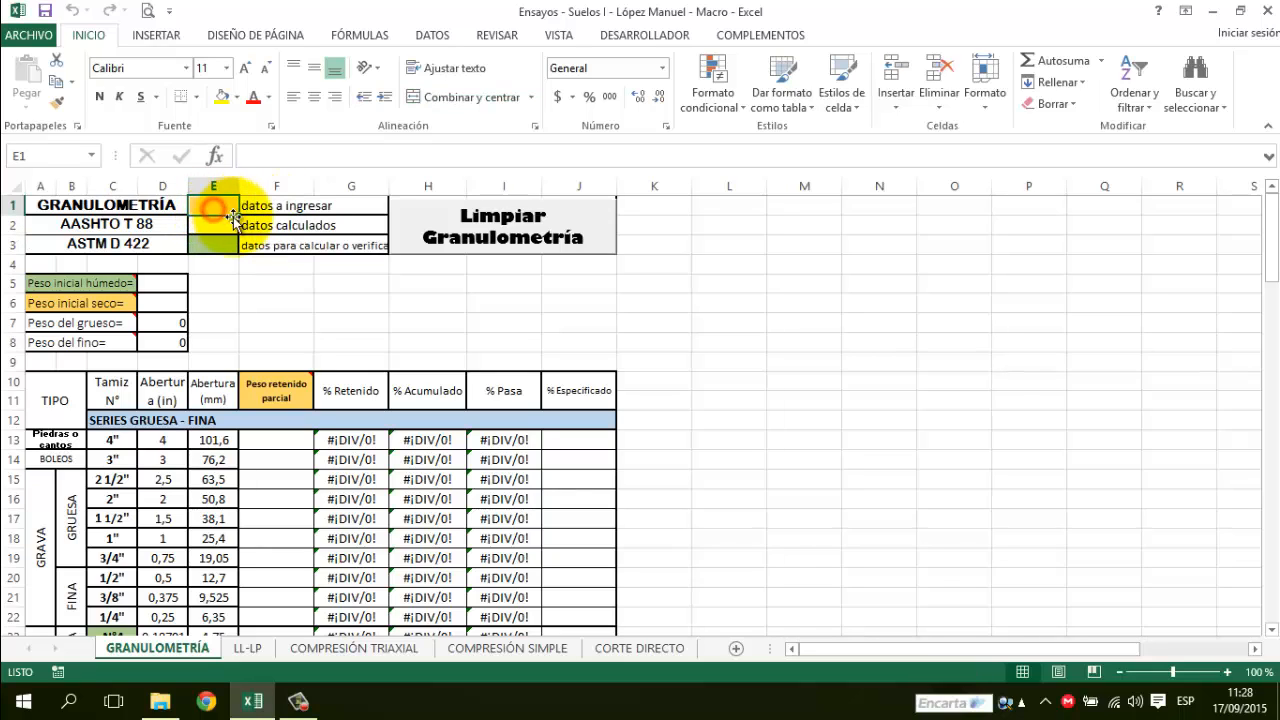
pyautogui.click(210, 228)
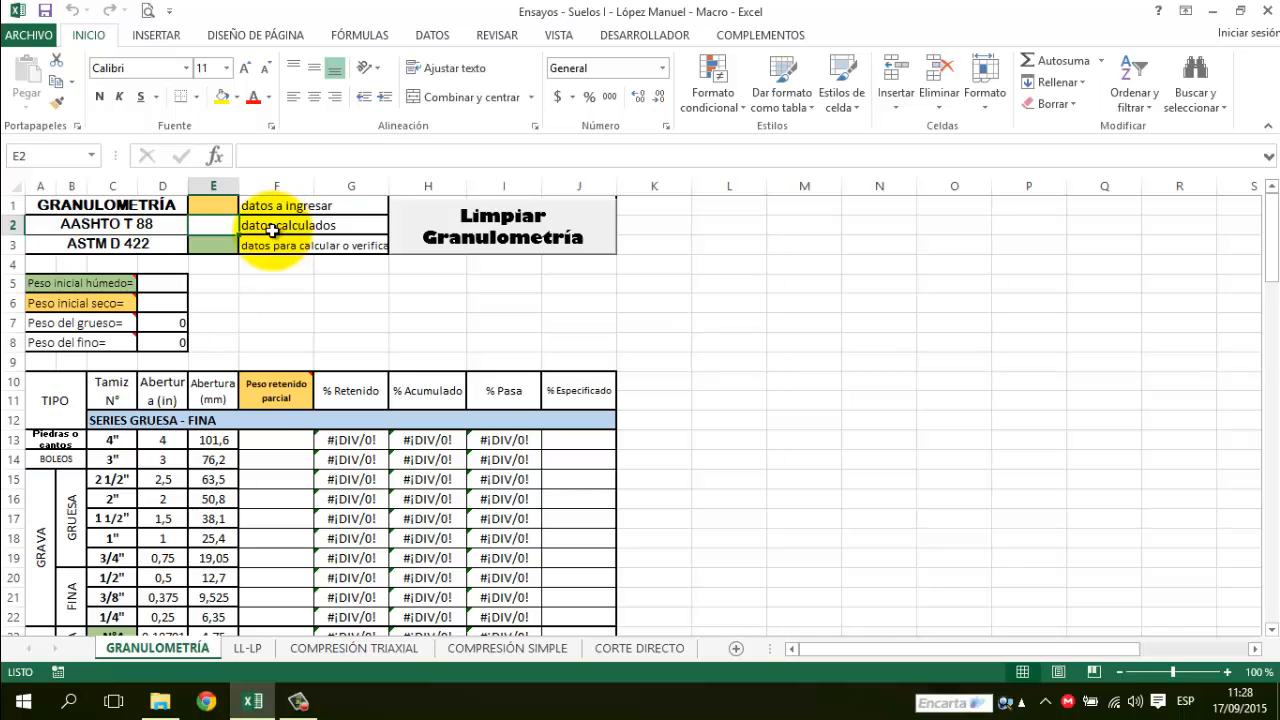
pyautogui.click(227, 246)
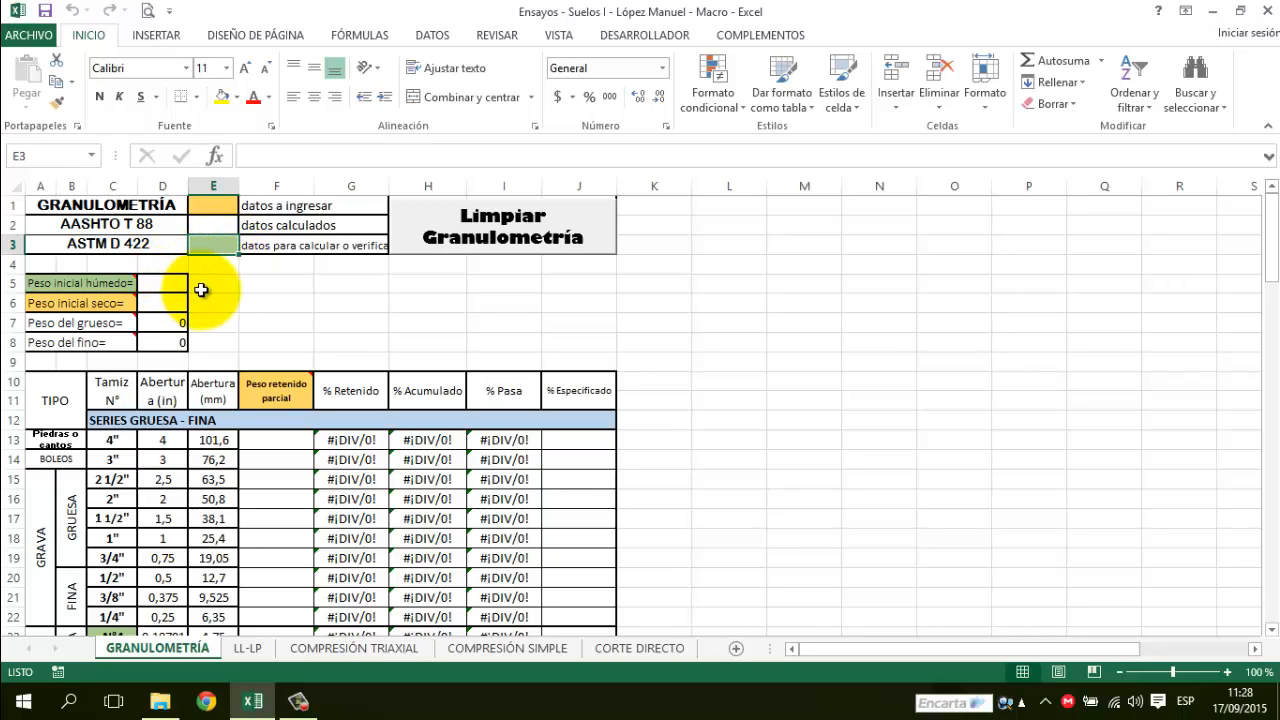
pyautogui.click(202, 288)
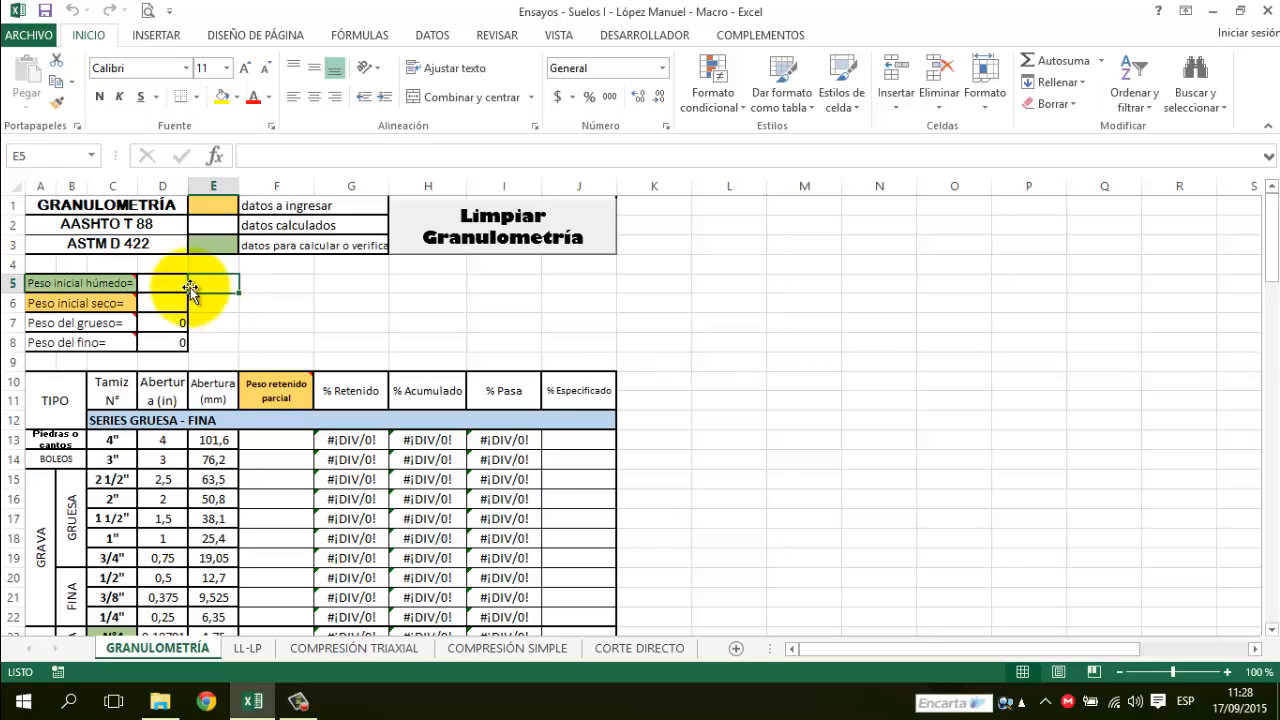
# Enter 10820 as the initial wet weight (Peso inicial húmedo) of the sample.
pyautogui.moveTo(117, 283)
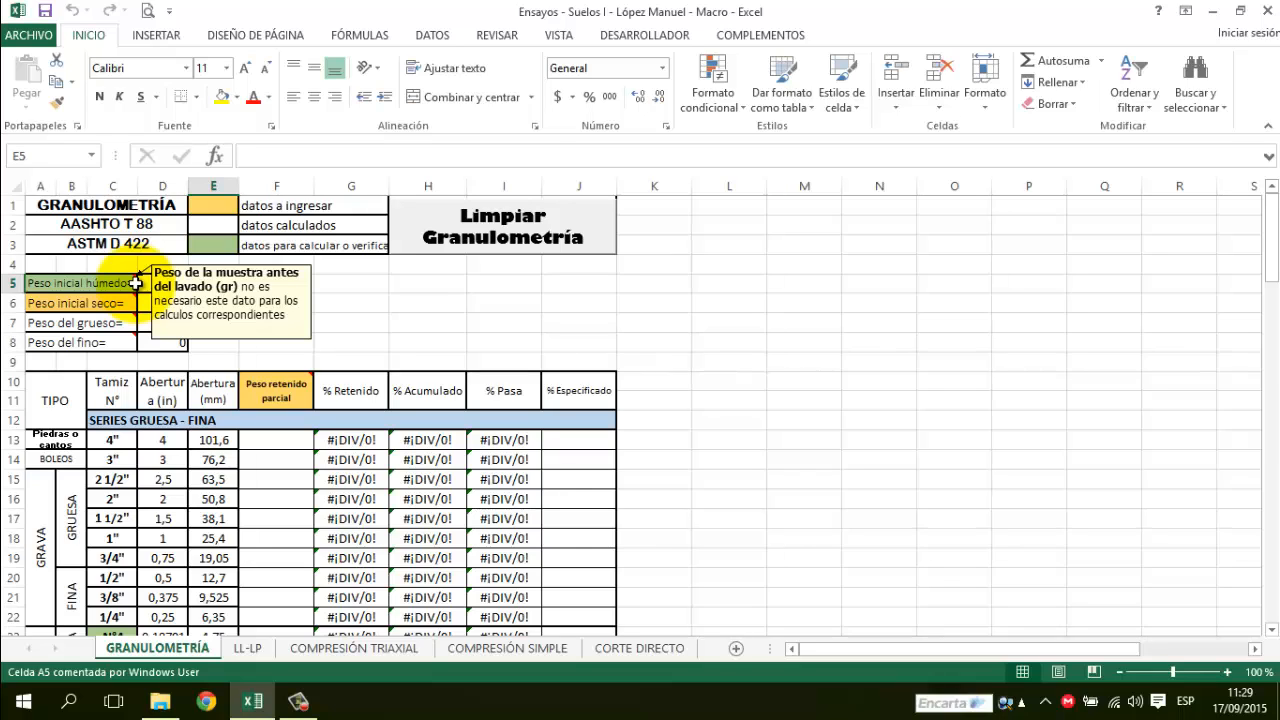
pyautogui.click(167, 287)
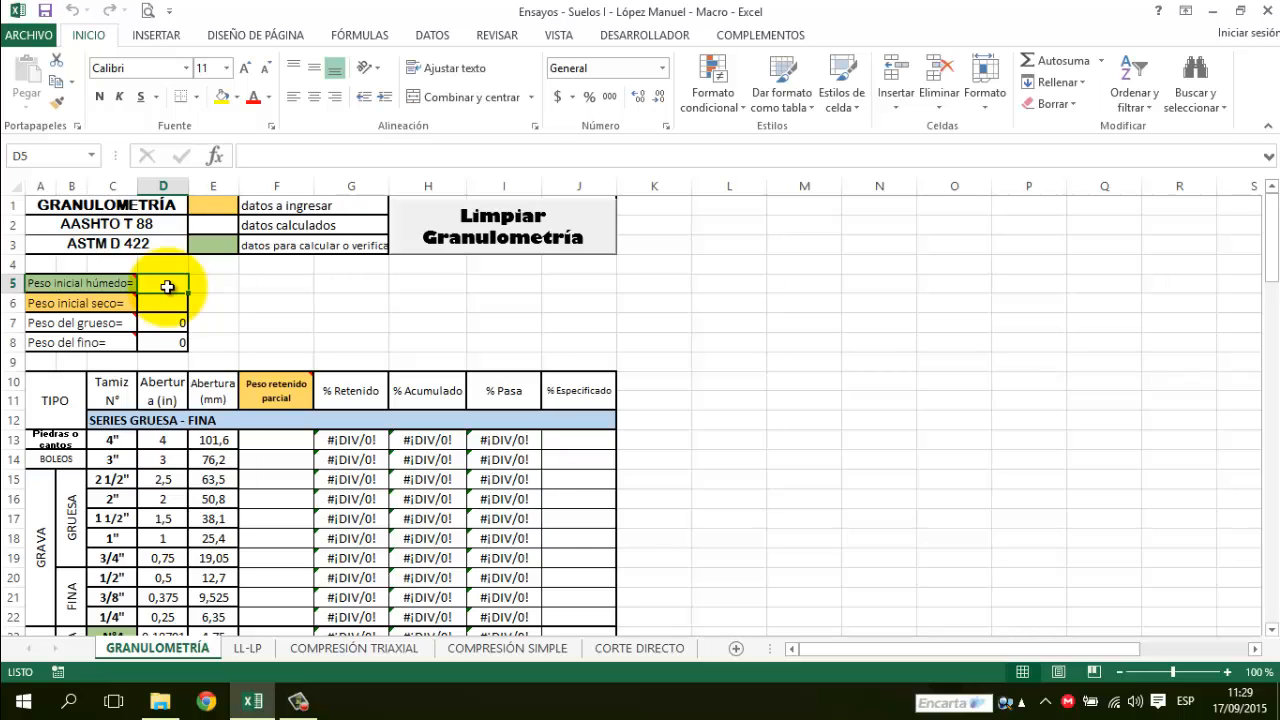
pyautogui.write('1')
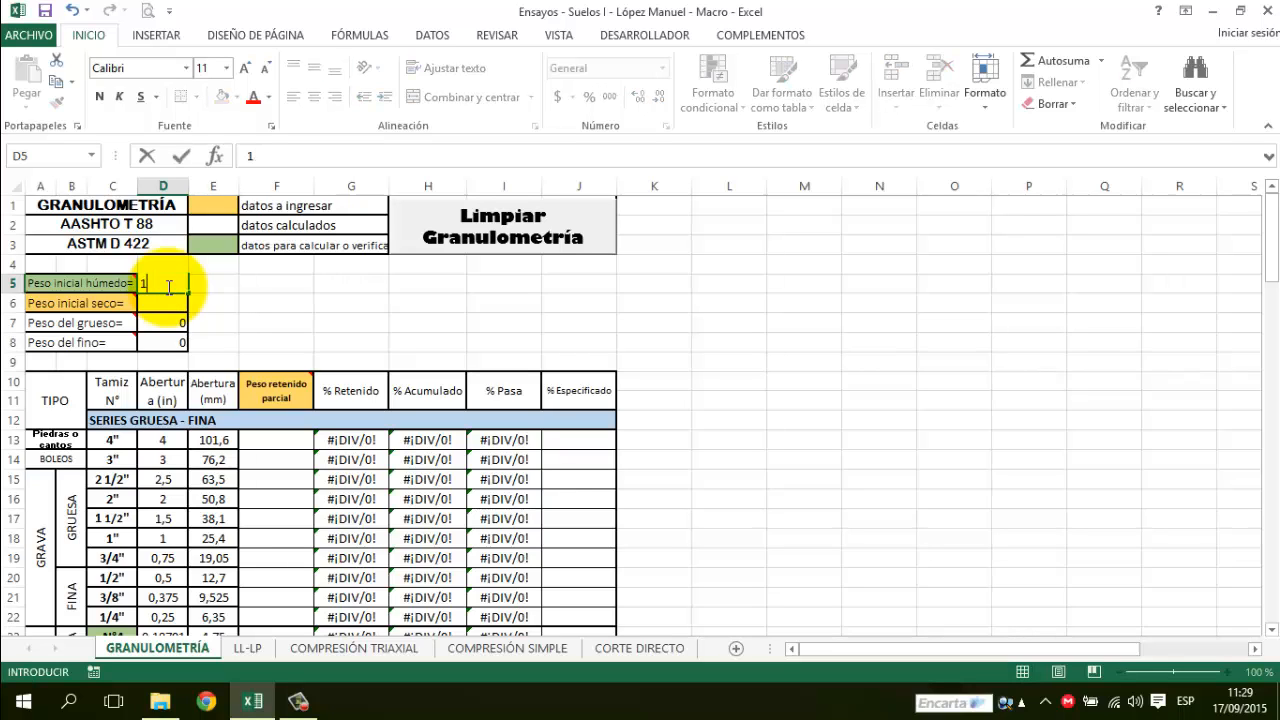
pyautogui.write('80820')
pyautogui.press('Return')
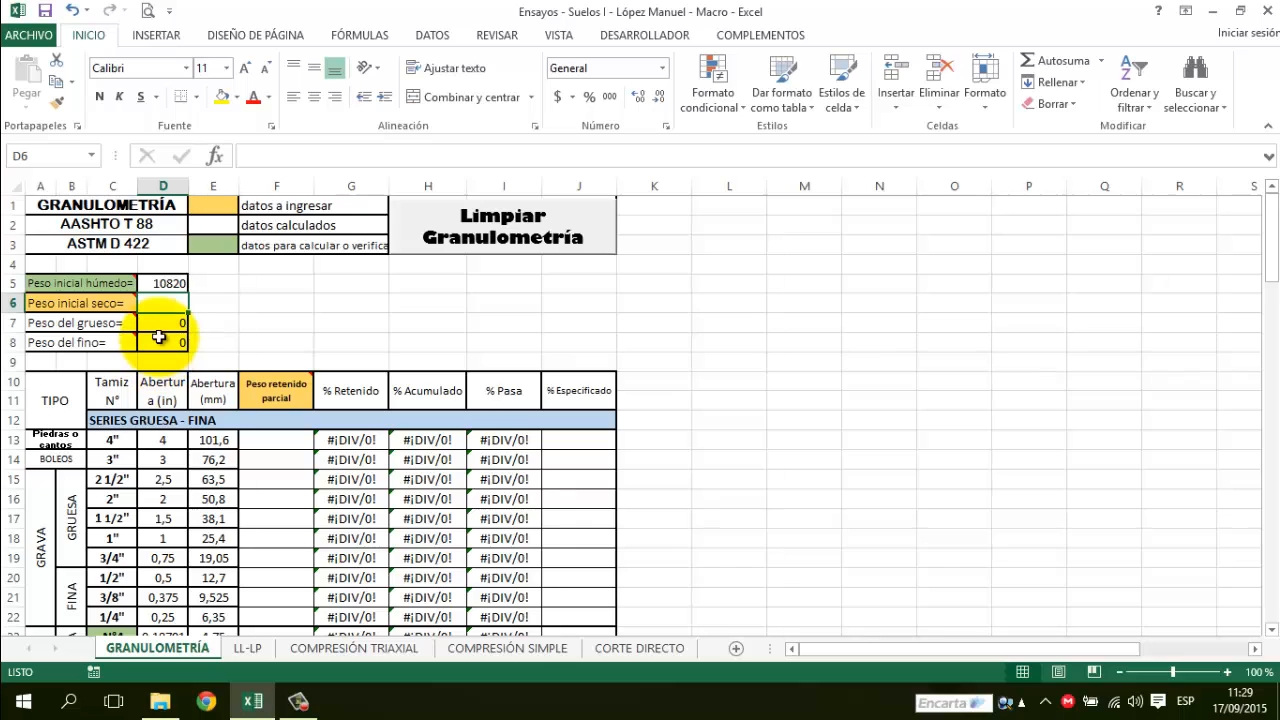
# Enter 10620 as the initial dry weight (Peso inicial seco) of the sample.
pyautogui.moveTo(100, 303)
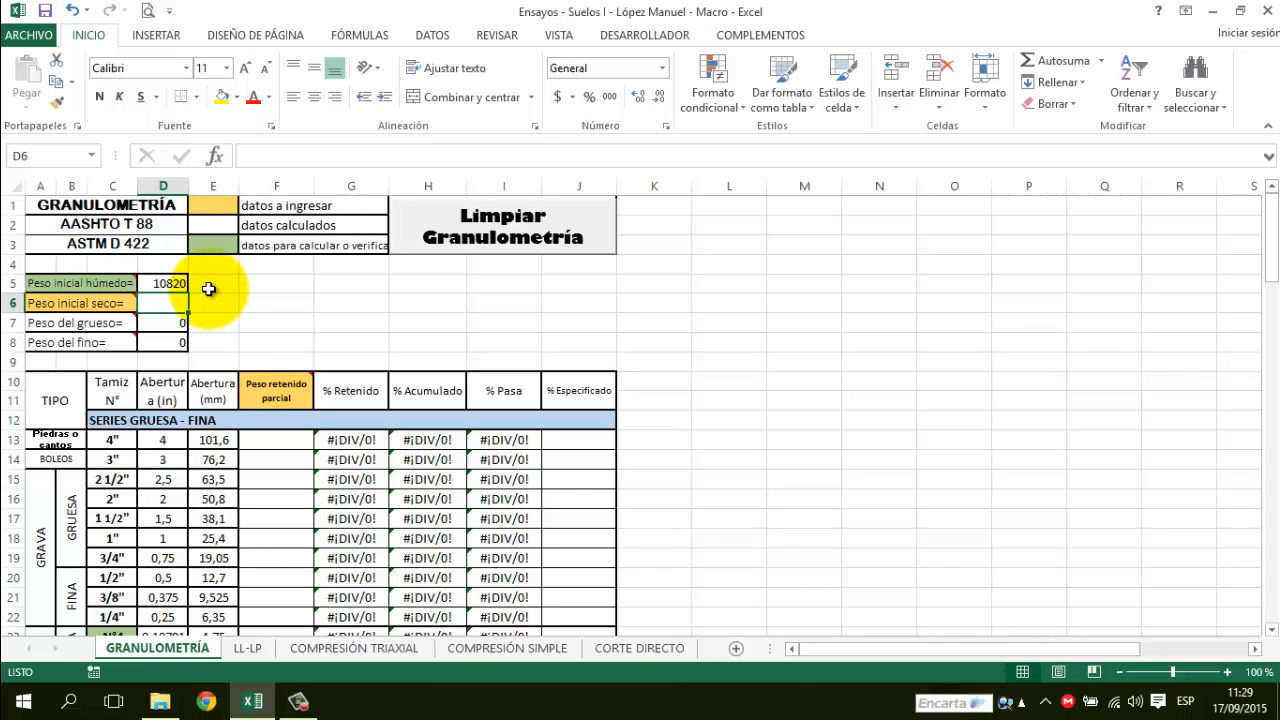
pyautogui.write('1')
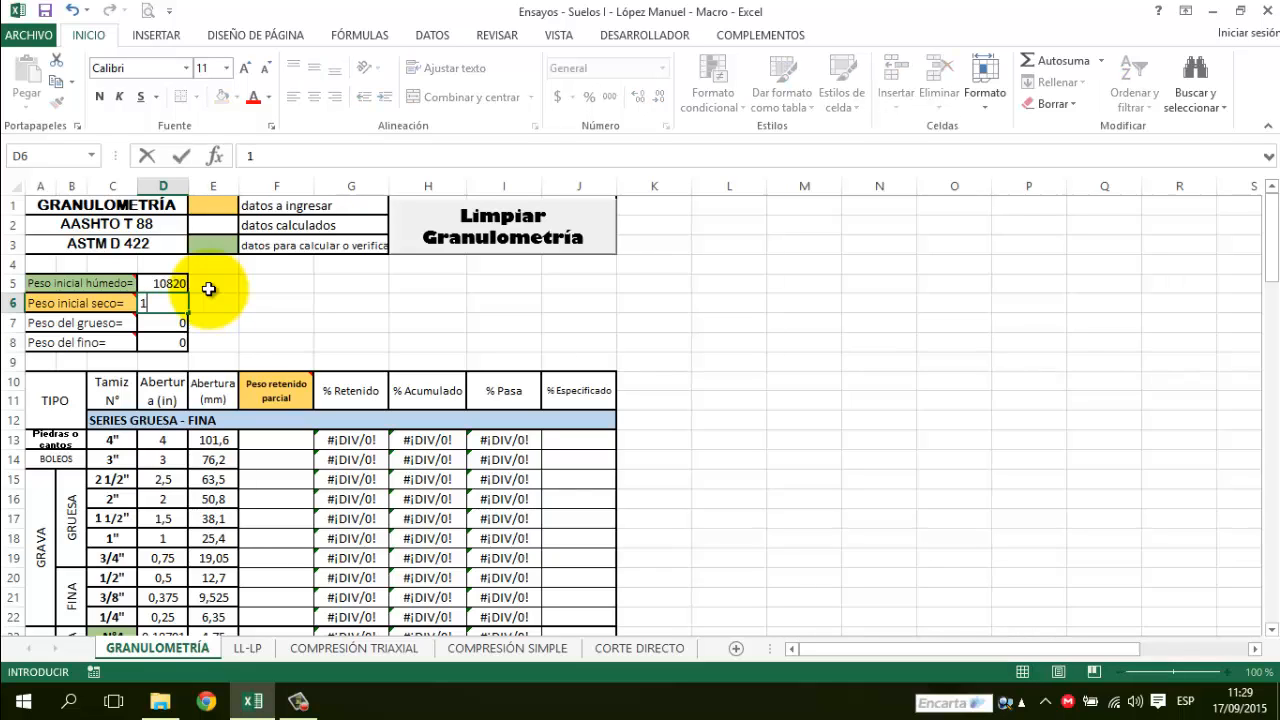
pyautogui.write('0620')
pyautogui.press('Return')
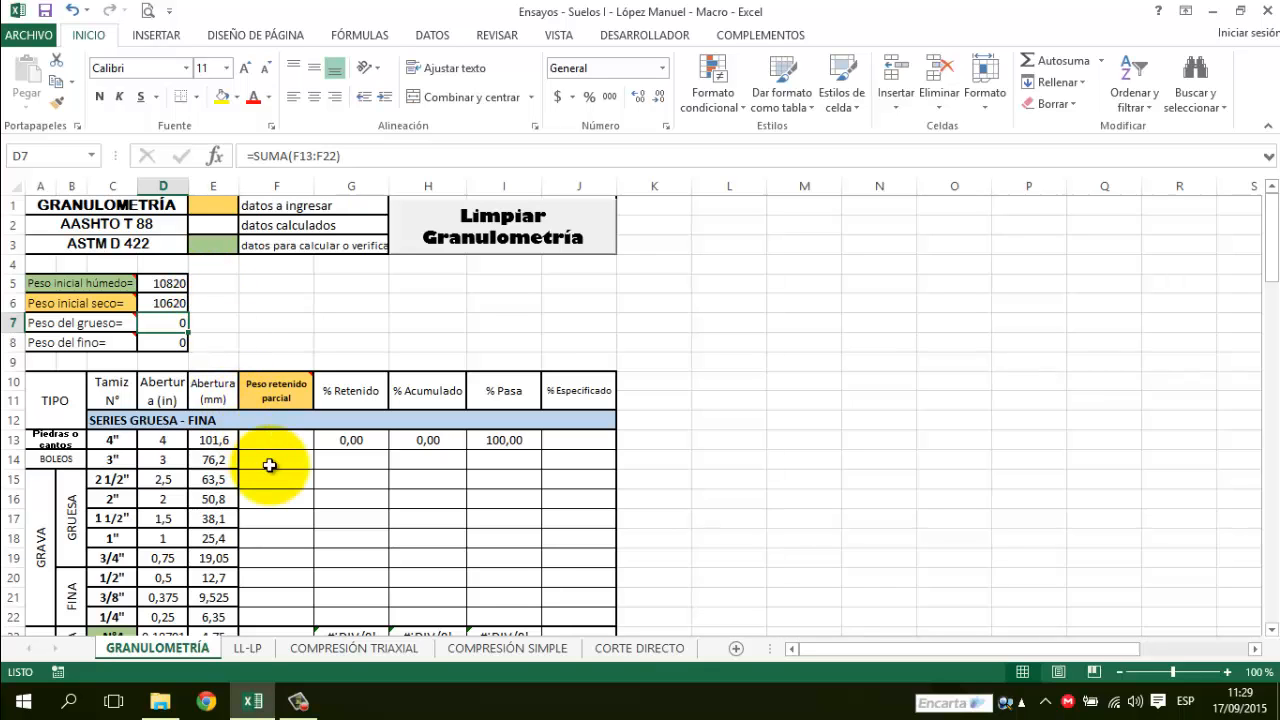
# Examine the soil types in the TIPO column, from Piedras o cantos and BOLEOS to GRAVA.
pyautogui.click(52, 398)
pyautogui.press('Down')
pyautogui.press('Down')
pyautogui.press('Down')
pyautogui.press('Down')
pyautogui.press('Down')
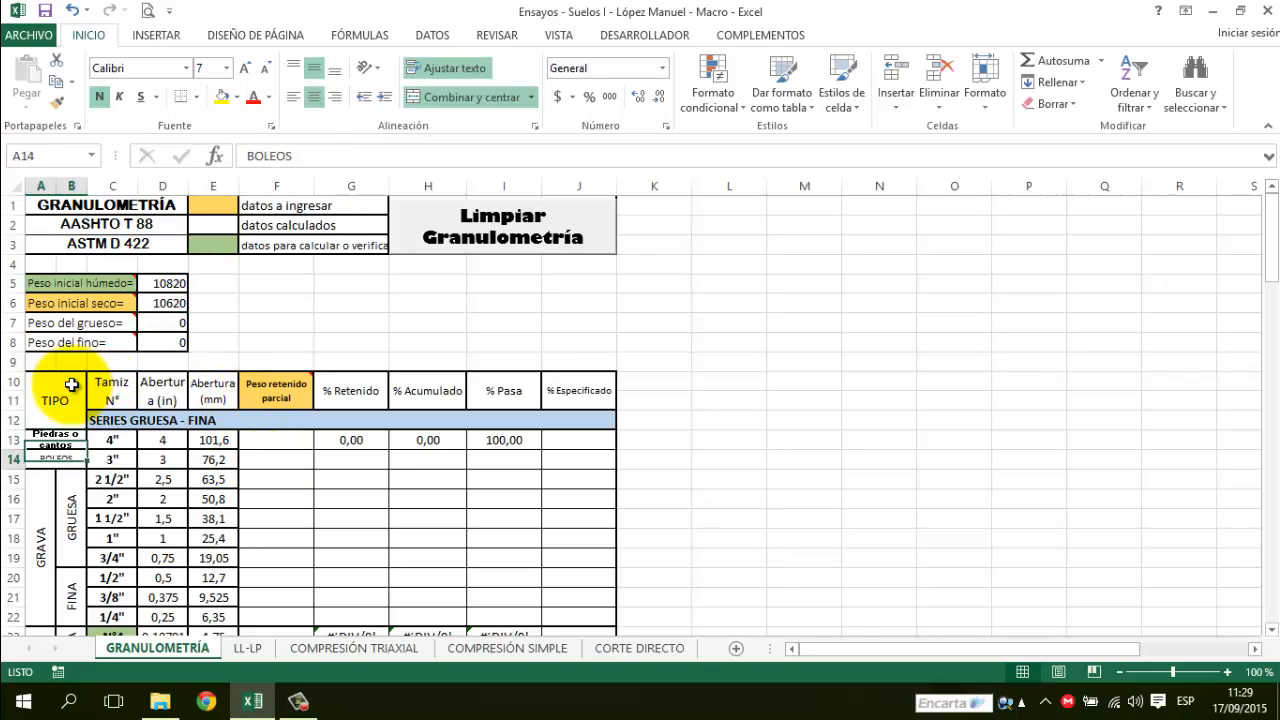
pyautogui.press('Up')
pyautogui.press('Up')
pyautogui.press('Up')
pyautogui.press('Up')
pyautogui.press('Up')
pyautogui.press('Up')
pyautogui.press('Up')
pyautogui.press('Up')
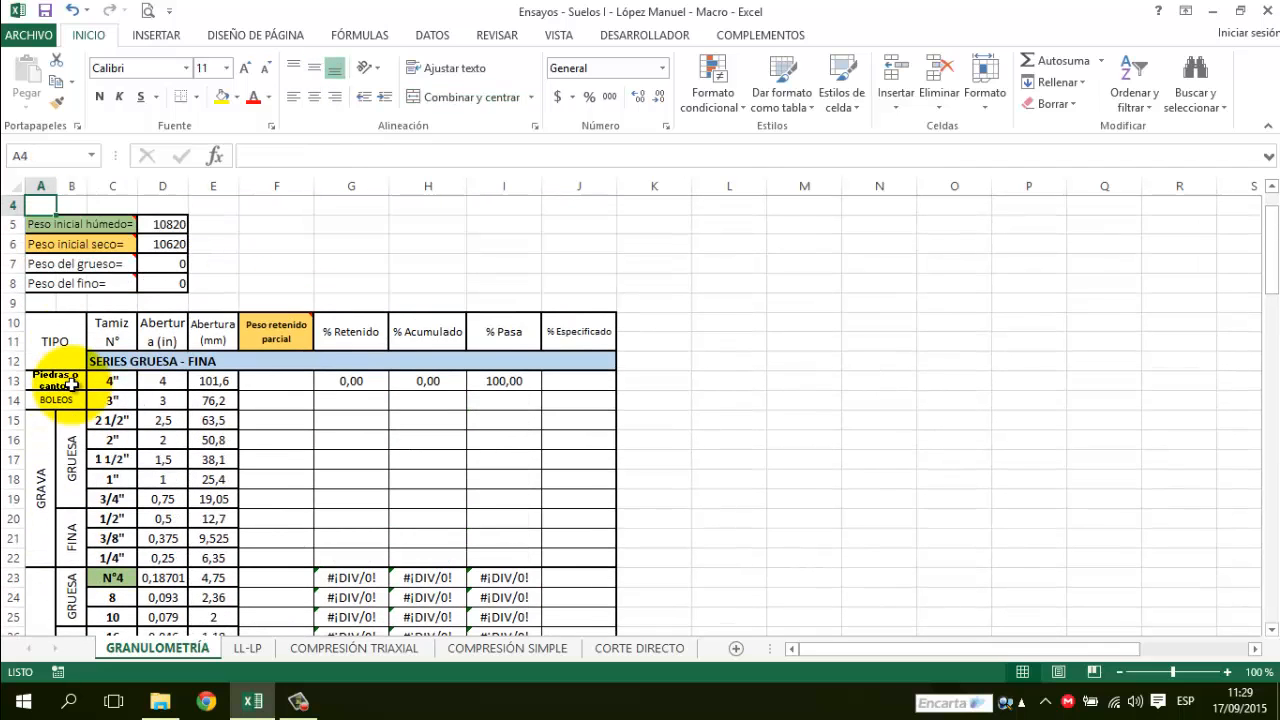
pyautogui.press('Down')
pyautogui.press('Down')
pyautogui.press('Down')
pyautogui.press('Down')
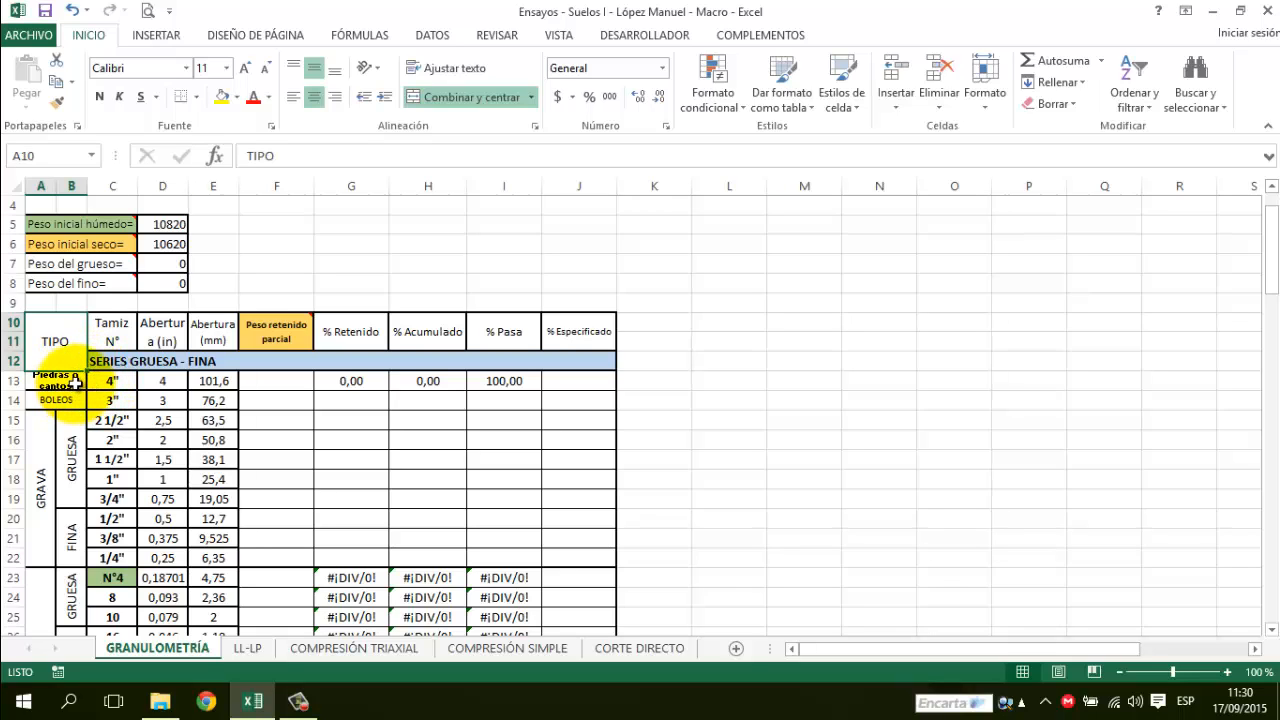
pyautogui.click(75, 385)
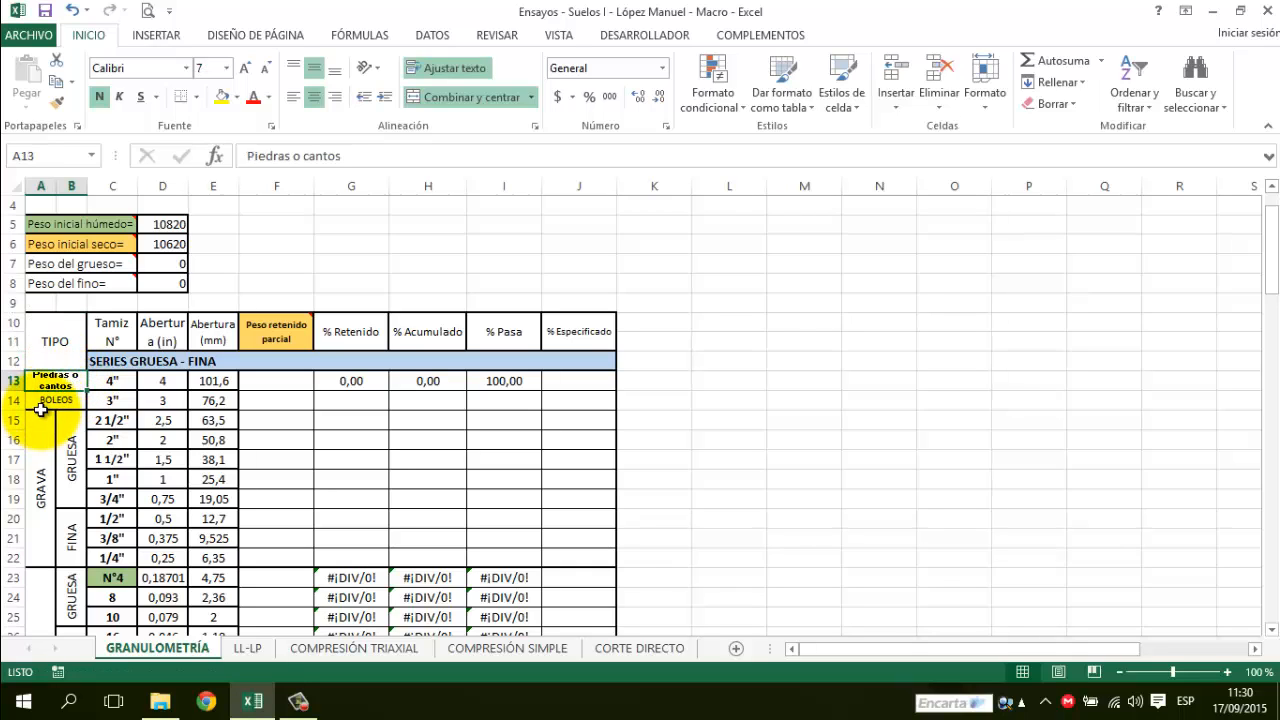
pyautogui.click(48, 401)
pyautogui.click(40, 450)
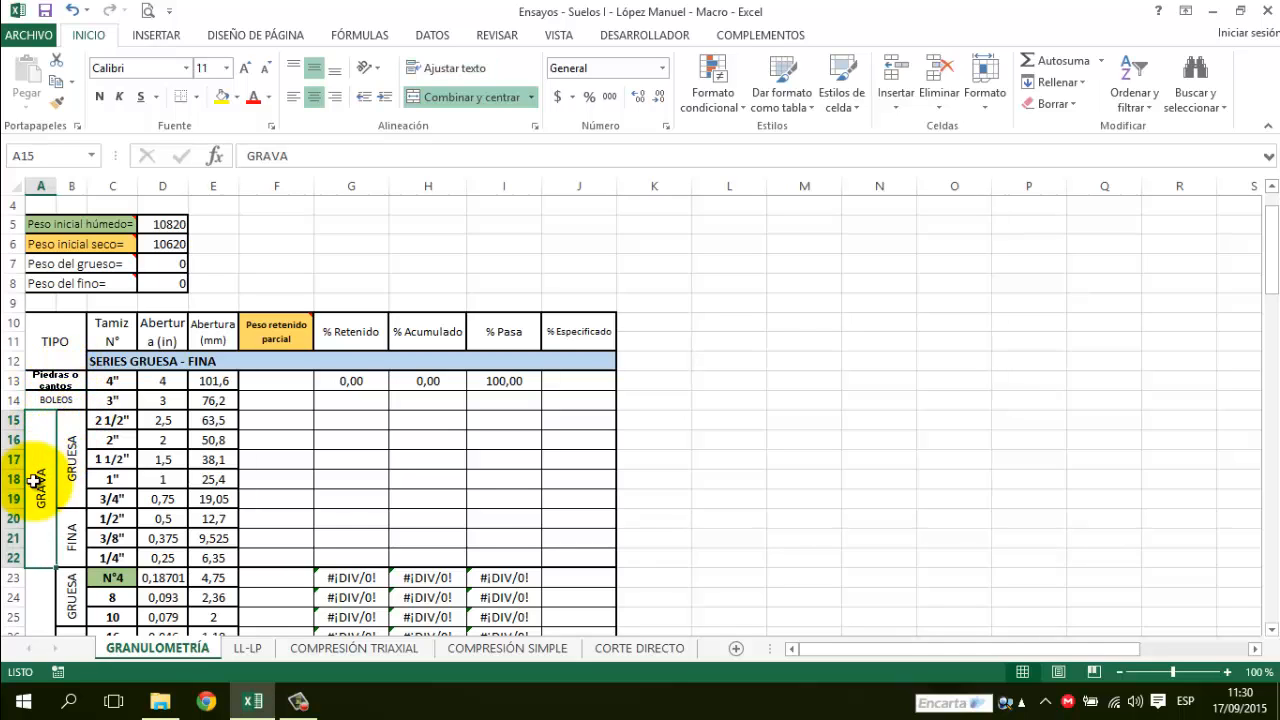
# Look through the sieve designations in the Tamiz N° column, from the 4" sieve down into the sand sieves.
pyautogui.click(115, 325)
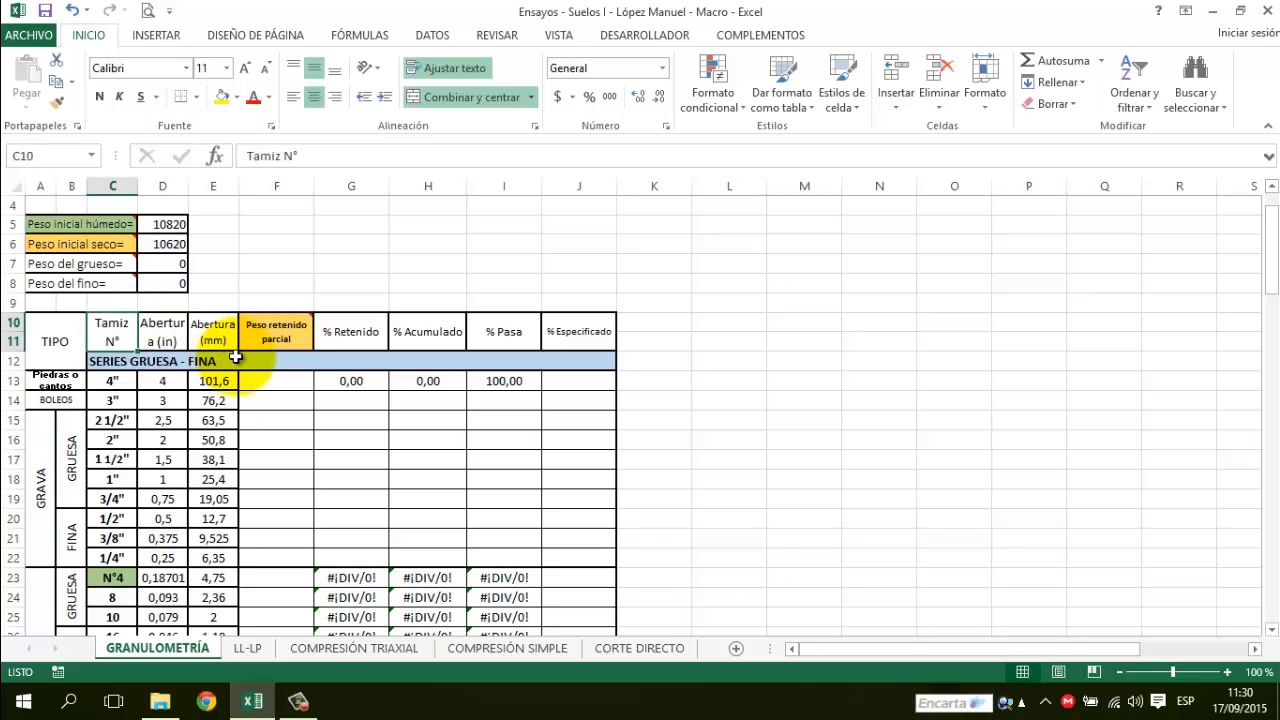
pyautogui.click(110, 381)
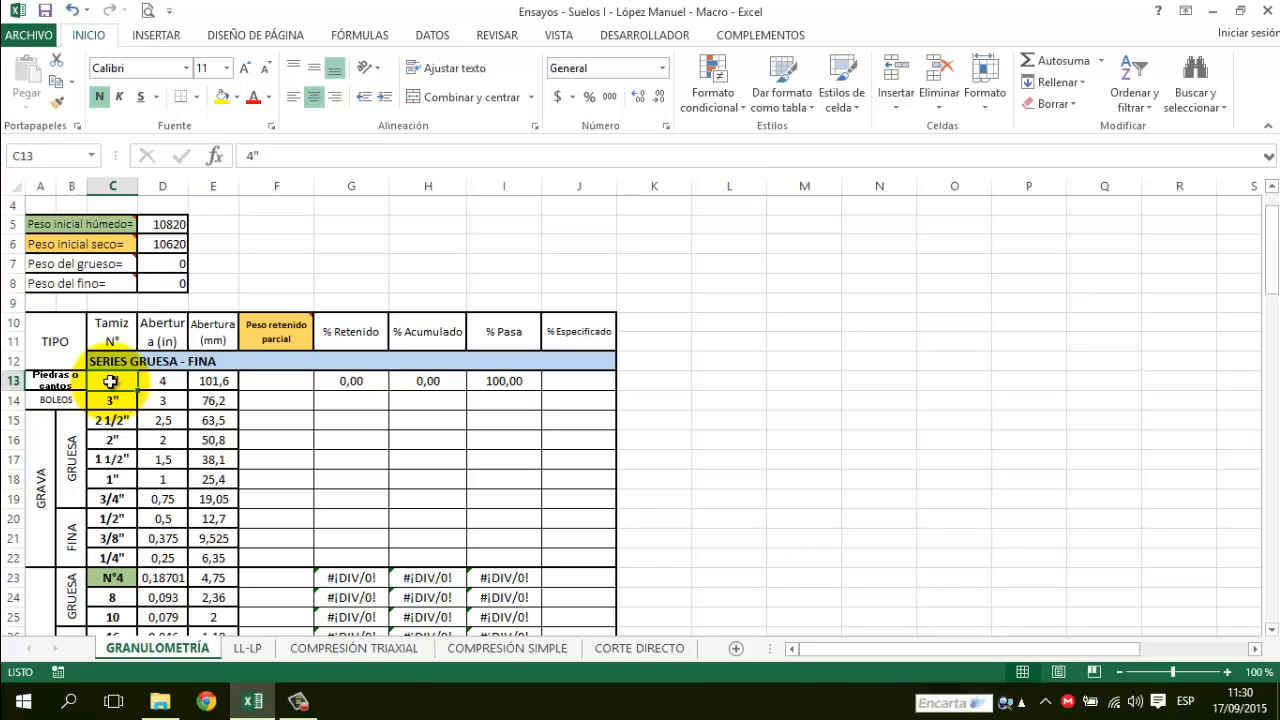
pyautogui.press('Down')
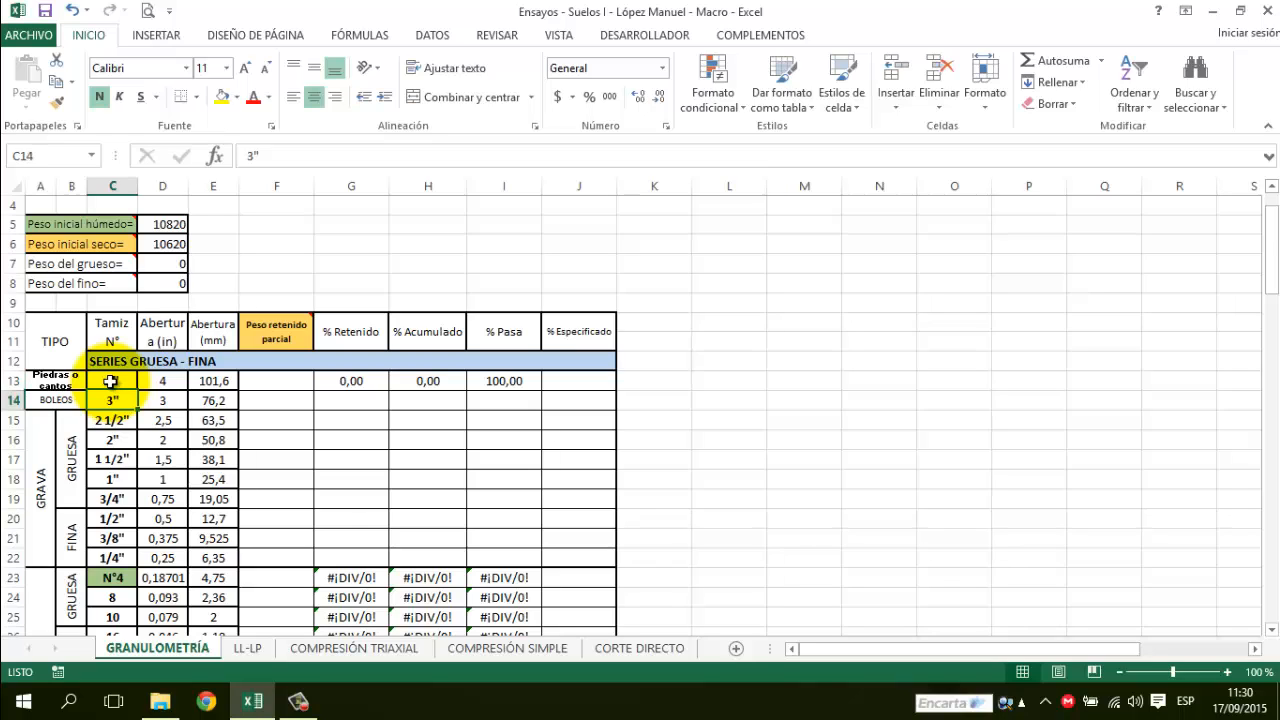
pyautogui.press('Up')
pyautogui.press('Down')
pyautogui.press('Down')
pyautogui.press('Down')
pyautogui.press('Down')
pyautogui.press('Down')
pyautogui.press('Down')
pyautogui.press('Down')
pyautogui.press('Down')
pyautogui.press('Down')
pyautogui.press('Down')
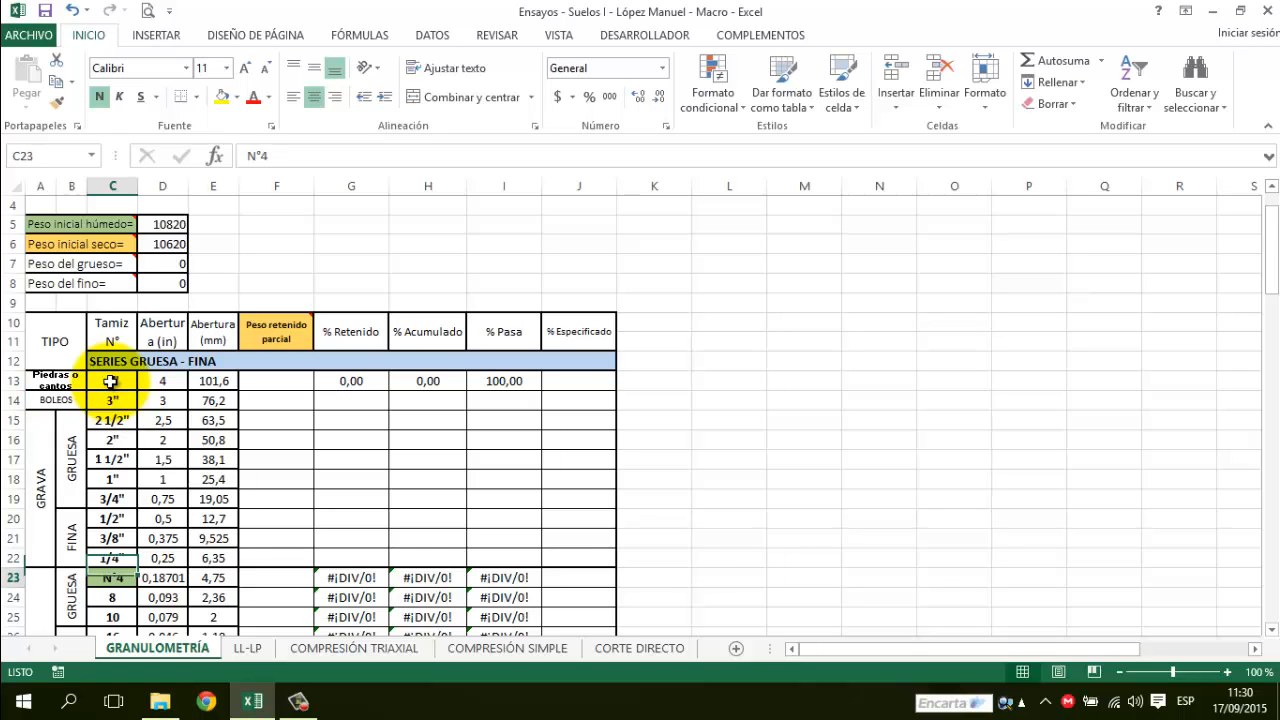
pyautogui.press('Up')
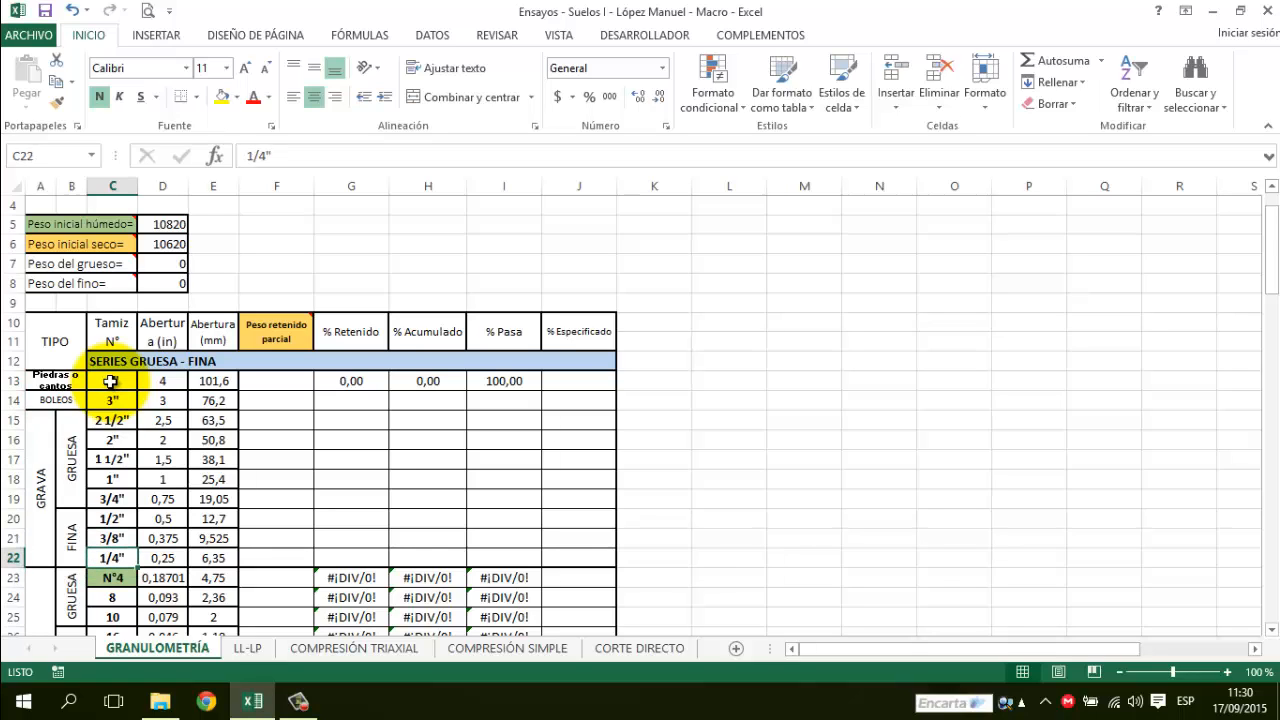
pyautogui.press('Down')
pyautogui.press('Down')
pyautogui.press('Down')
pyautogui.press('Down')
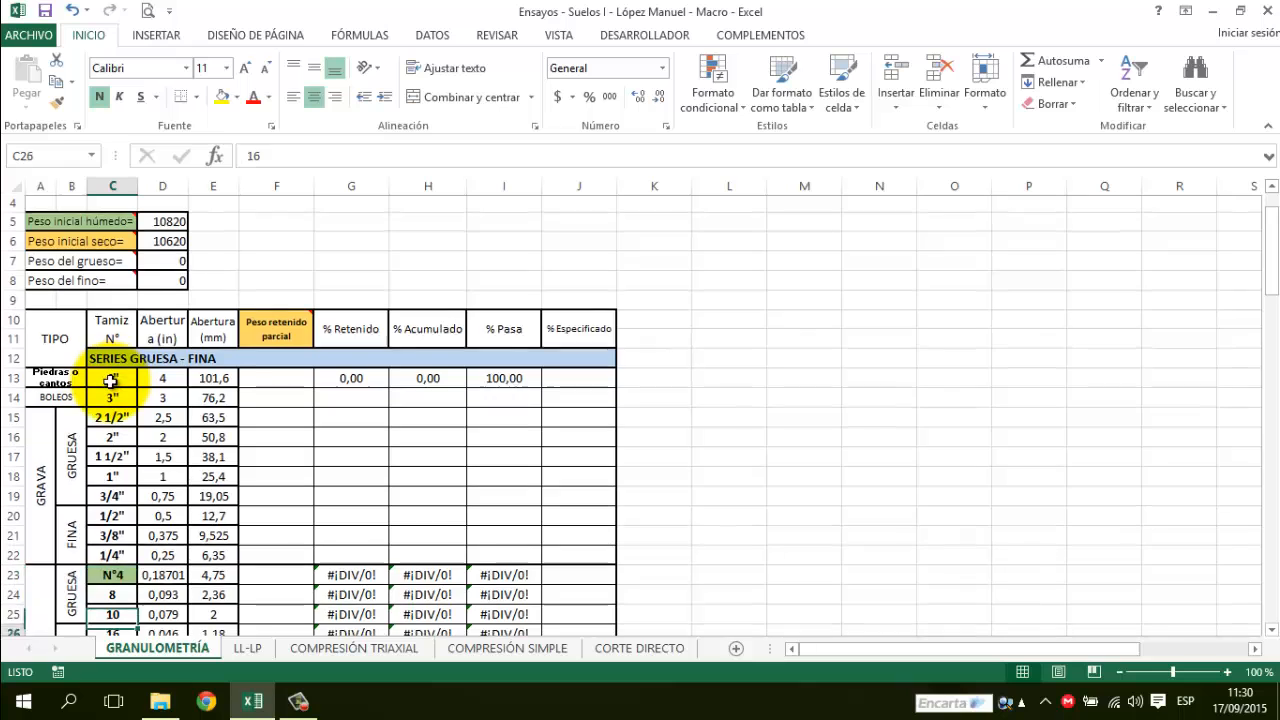
pyautogui.press('Down')
pyautogui.press('Down')
pyautogui.press('Down')
pyautogui.press('Down')
pyautogui.press('Down')
pyautogui.press('Down')
pyautogui.press('Down')
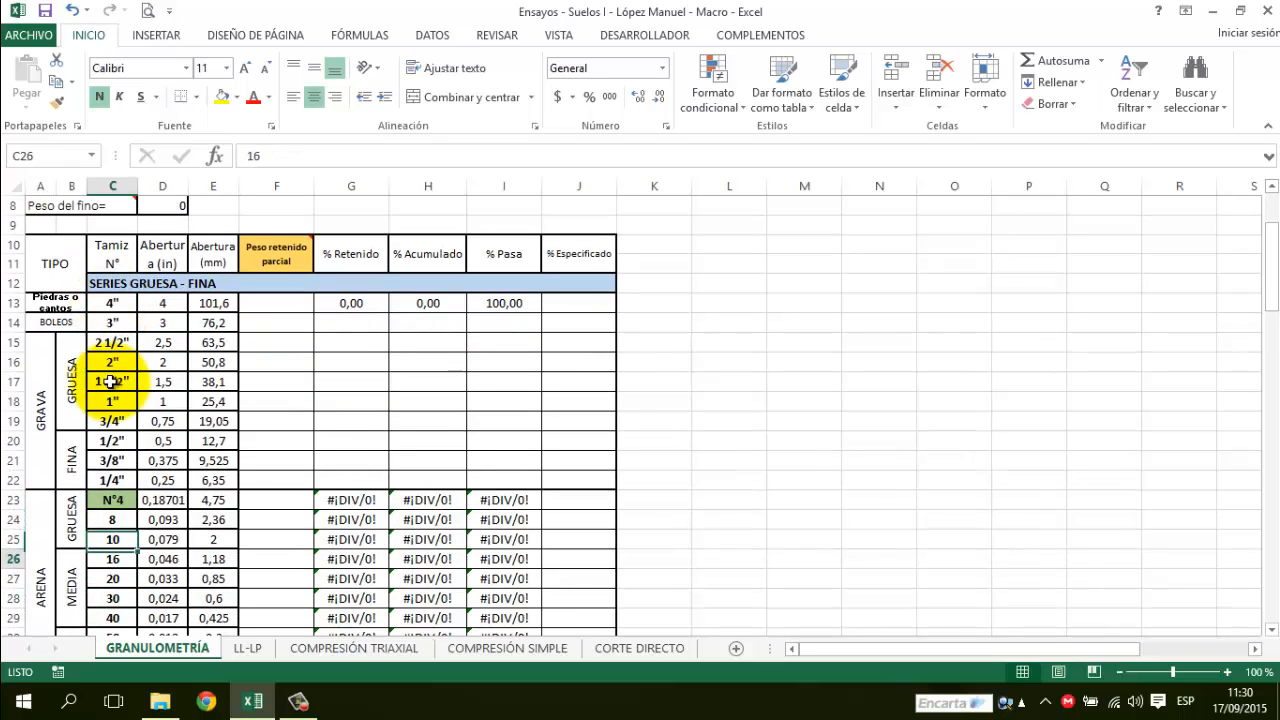
pyautogui.press('Up')
pyautogui.press('Up')
pyautogui.press('Up')
pyautogui.press('Up')
pyautogui.press('Up')
pyautogui.press('Up')
pyautogui.press('Up')
pyautogui.press('Up')
pyautogui.press('Up')
pyautogui.press('Up')
pyautogui.press('Up')
pyautogui.press('Up')
pyautogui.press('Up')
pyautogui.press('Up')
pyautogui.press('Up')
pyautogui.press('Up')
pyautogui.press('Up')
pyautogui.press('Up')
pyautogui.press('Up')
pyautogui.press('Up')
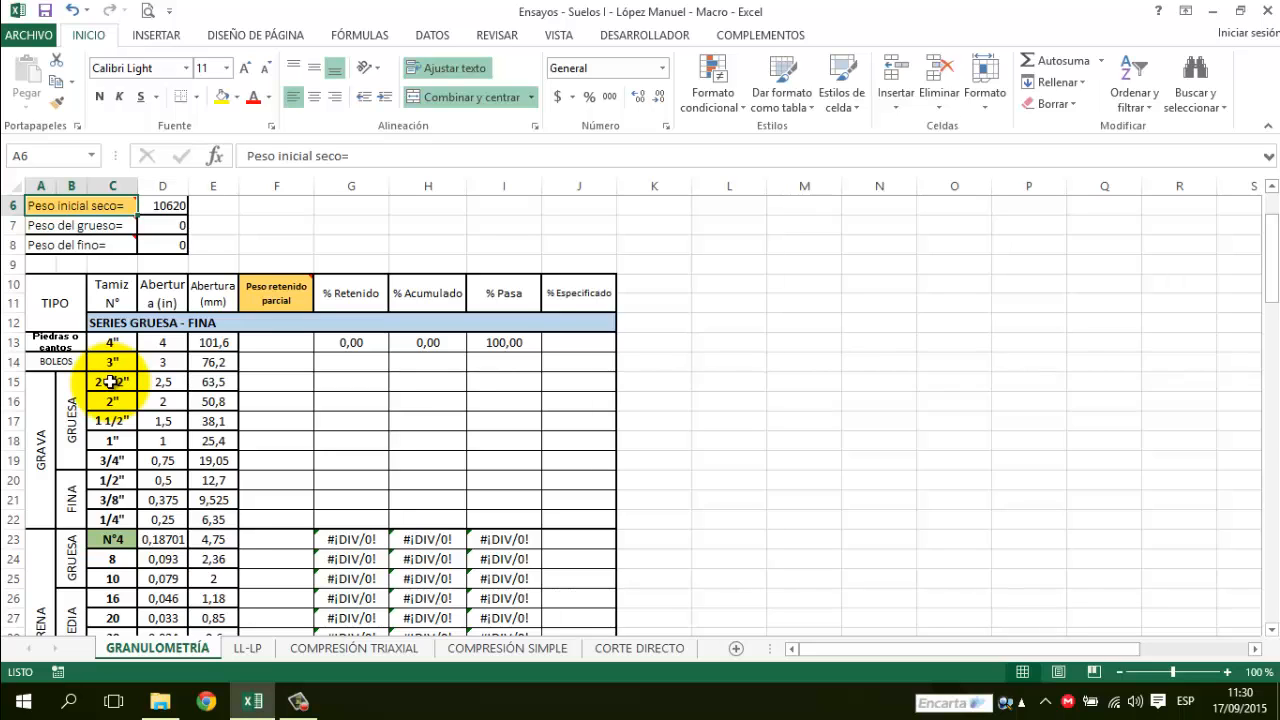
# Examine the sieve openings in inches and millimetres, including the conversion formula, and the unit note on Peso retenido parcial.
pyautogui.click(176, 288)
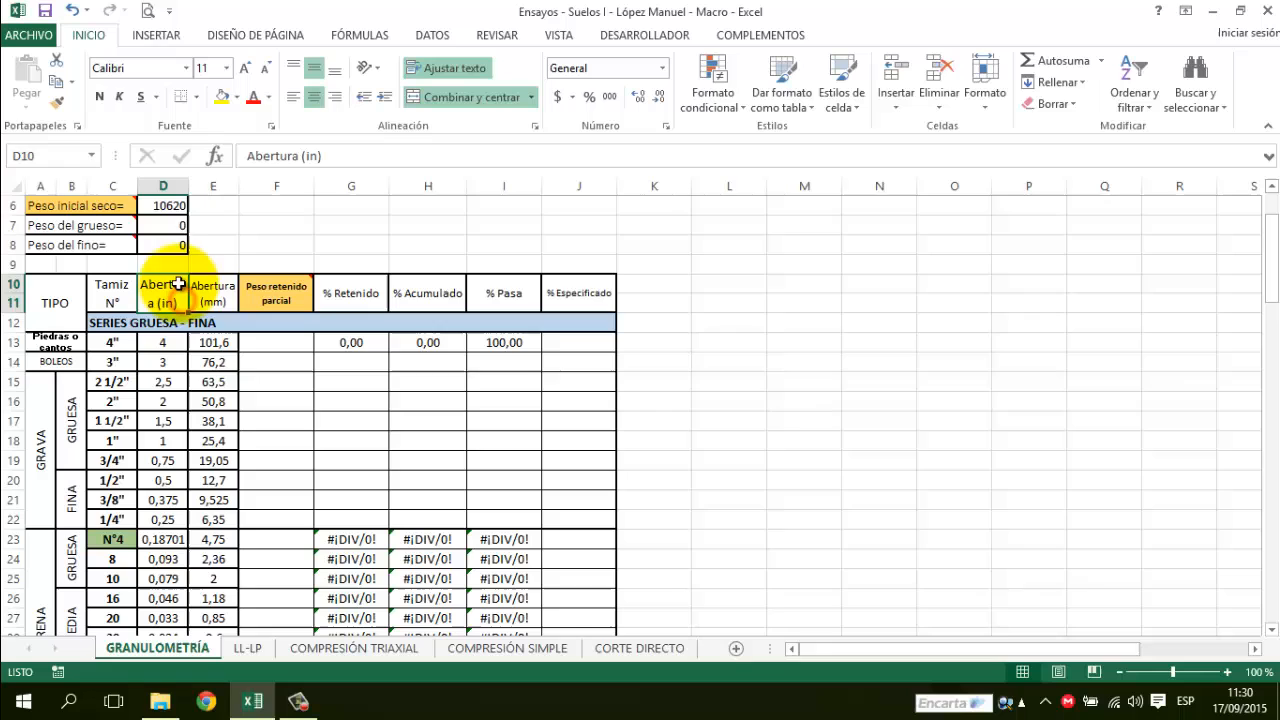
pyautogui.click(166, 204)
pyautogui.hotkey('ctrl', 'shift', 'Down')
pyautogui.click(172, 284)
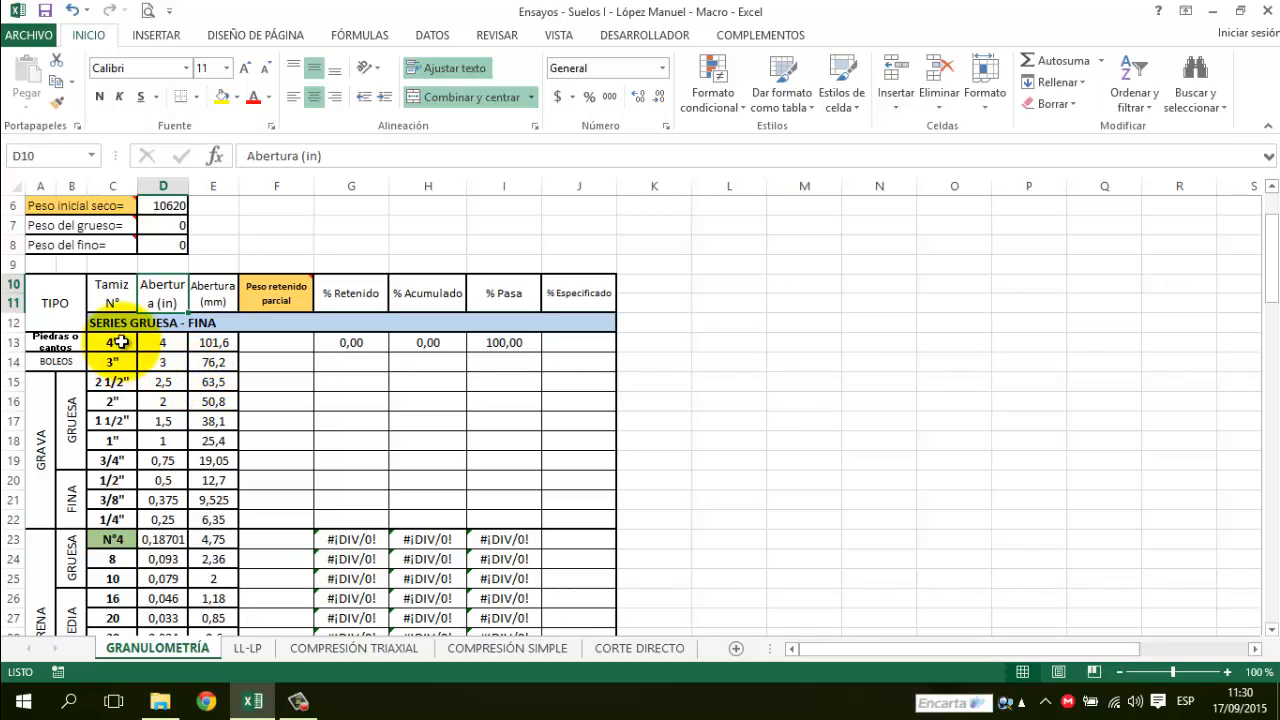
pyautogui.click(183, 342)
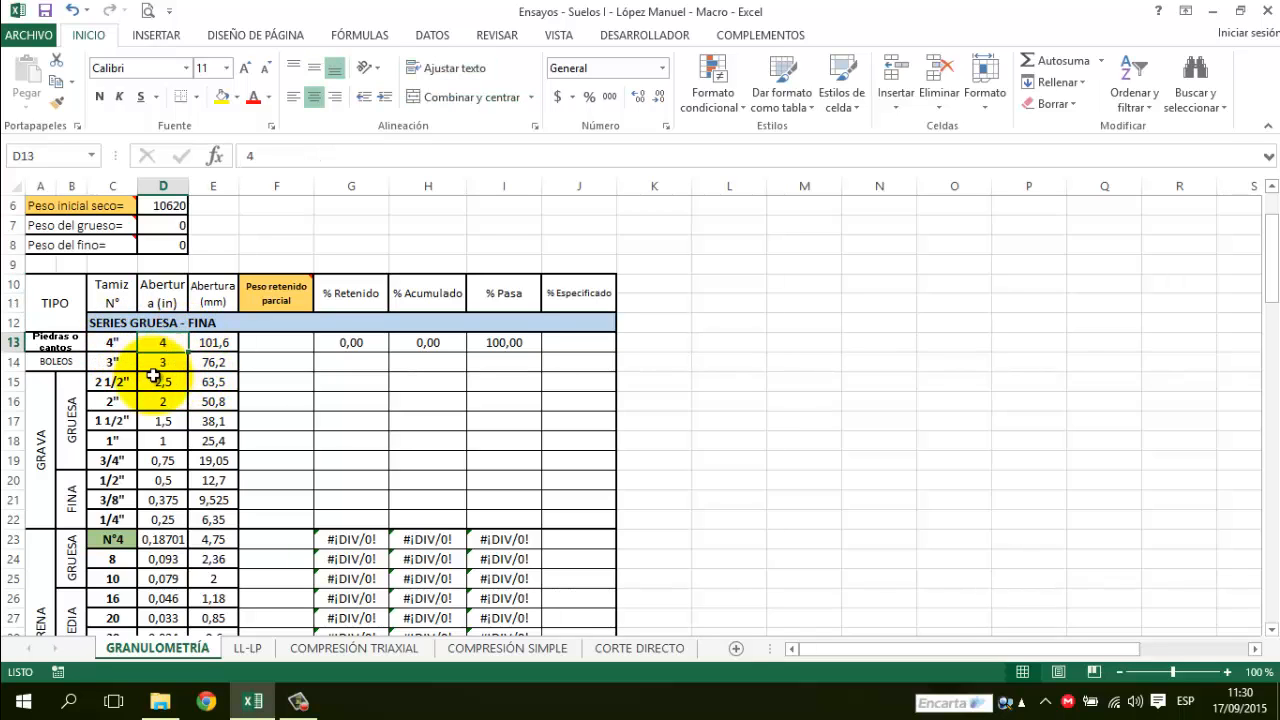
pyautogui.click(162, 460)
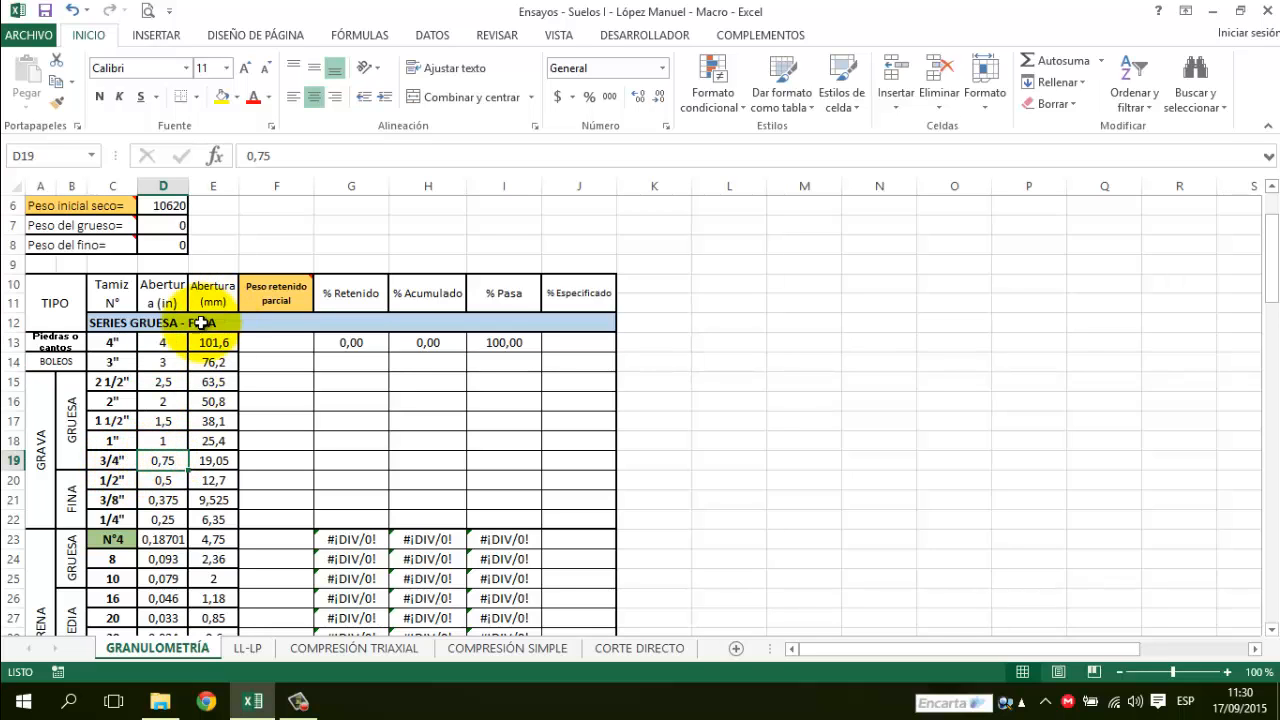
pyautogui.click(202, 290)
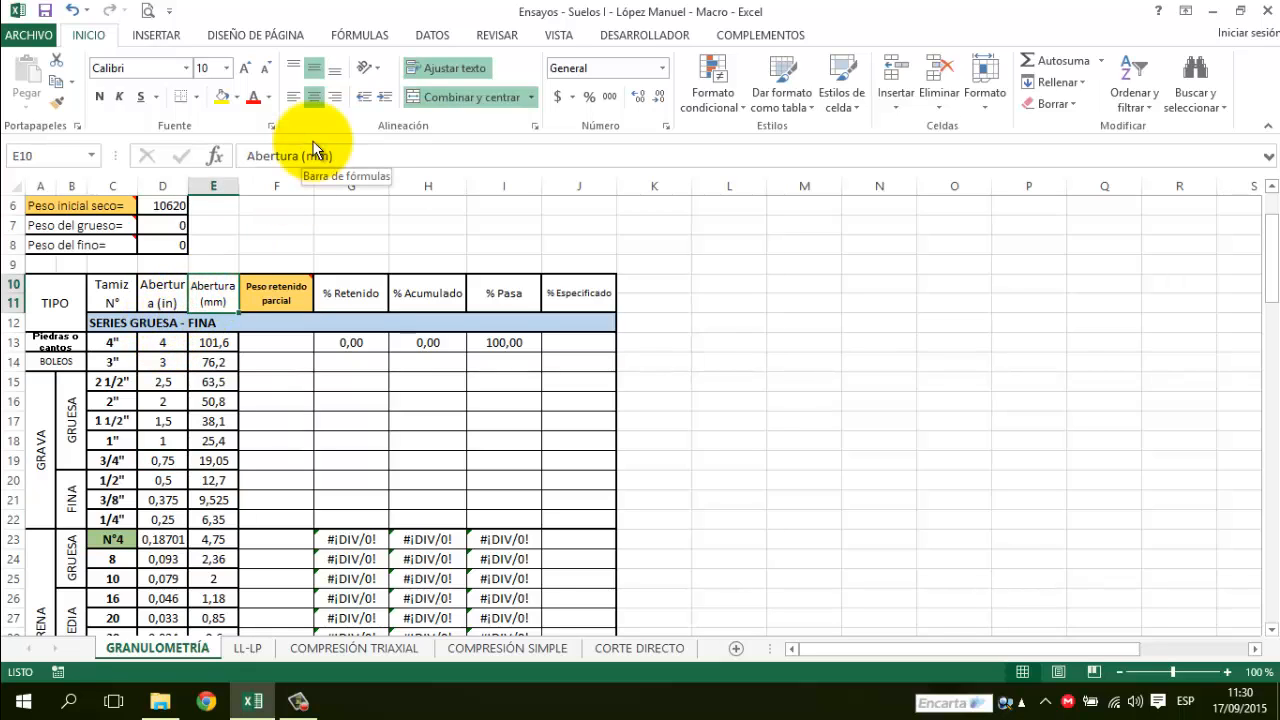
pyautogui.click(215, 341)
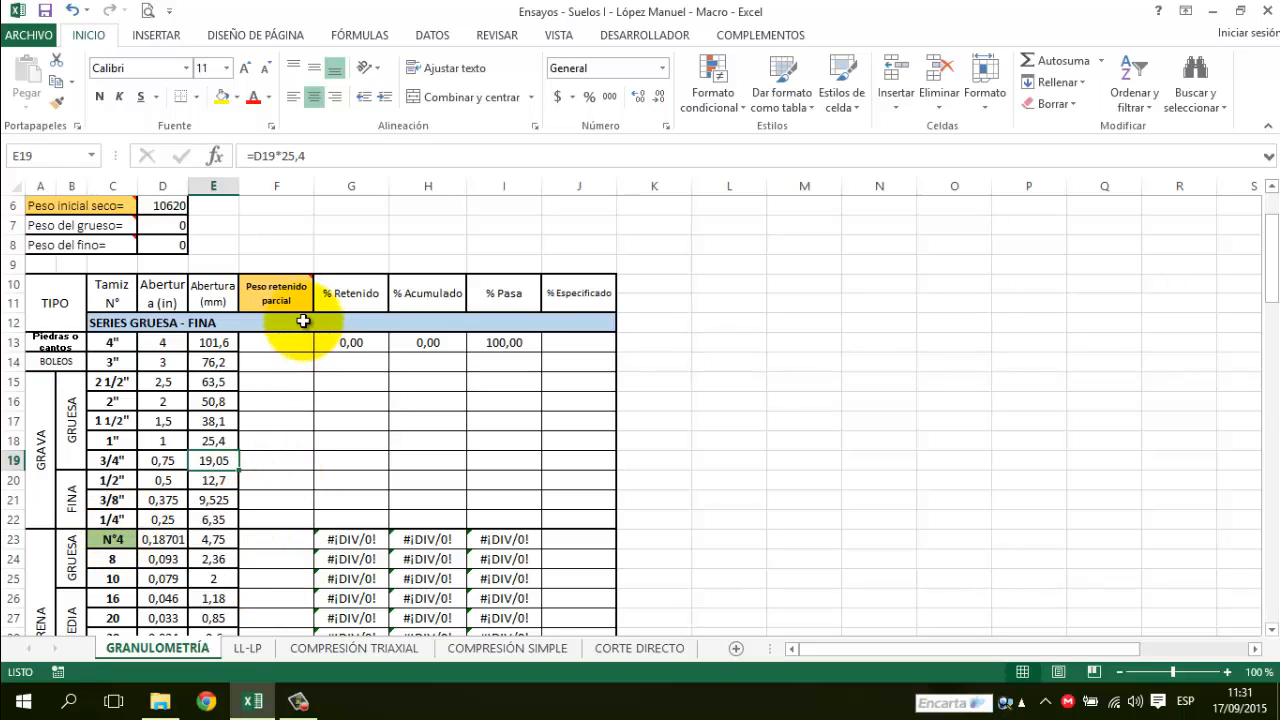
pyautogui.click(284, 288)
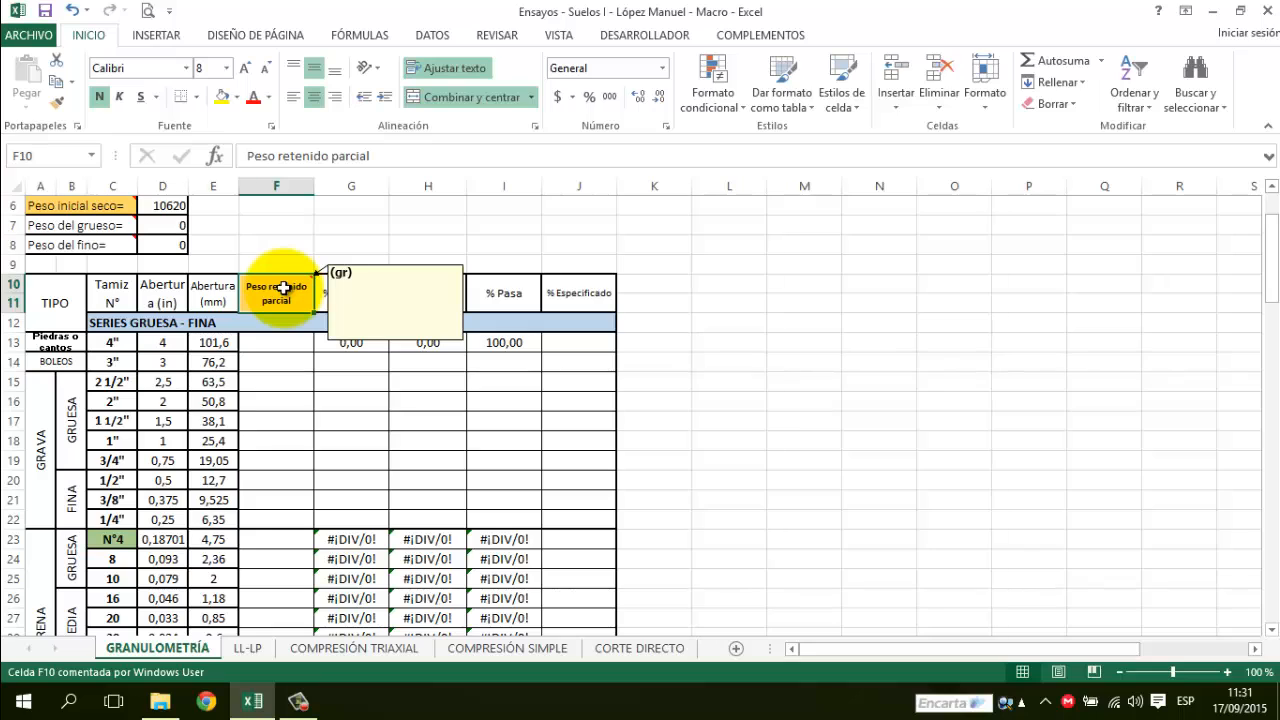
# Examine the result columns of the sieve table: % Retenido, % Acumulado, % Pasa and % Especificado.
pyautogui.click(281, 368)
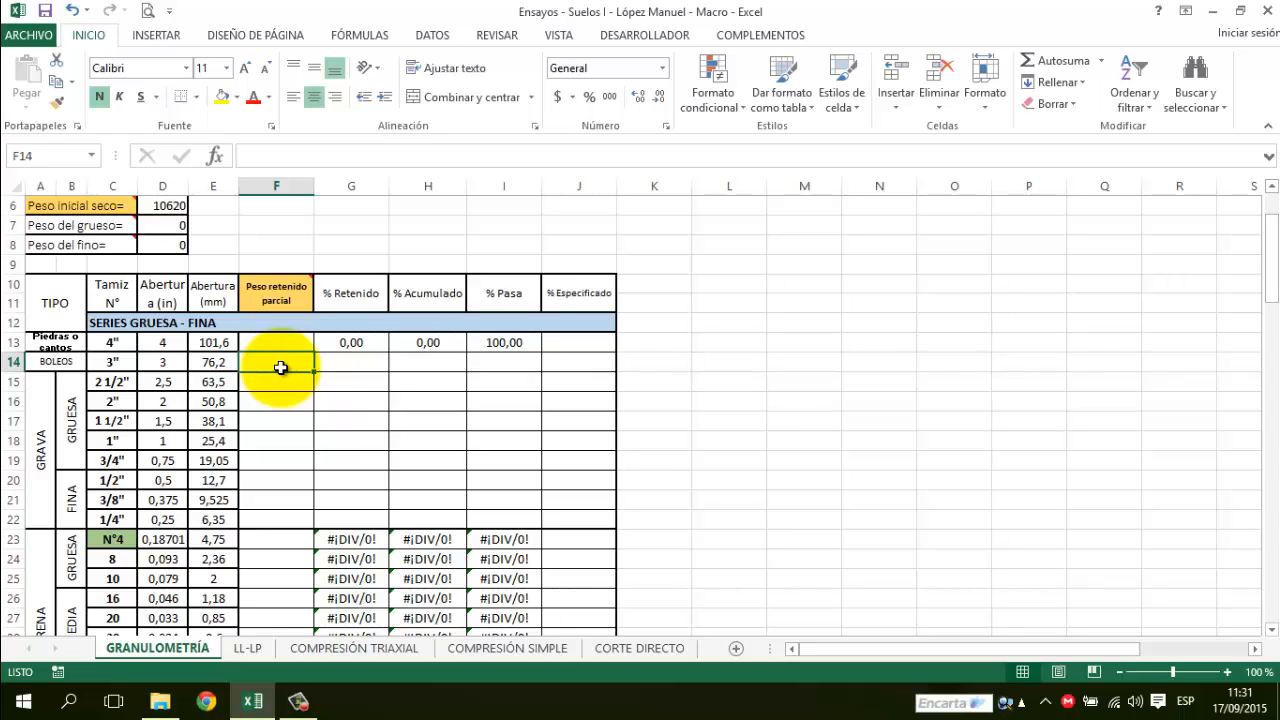
pyautogui.click(368, 296)
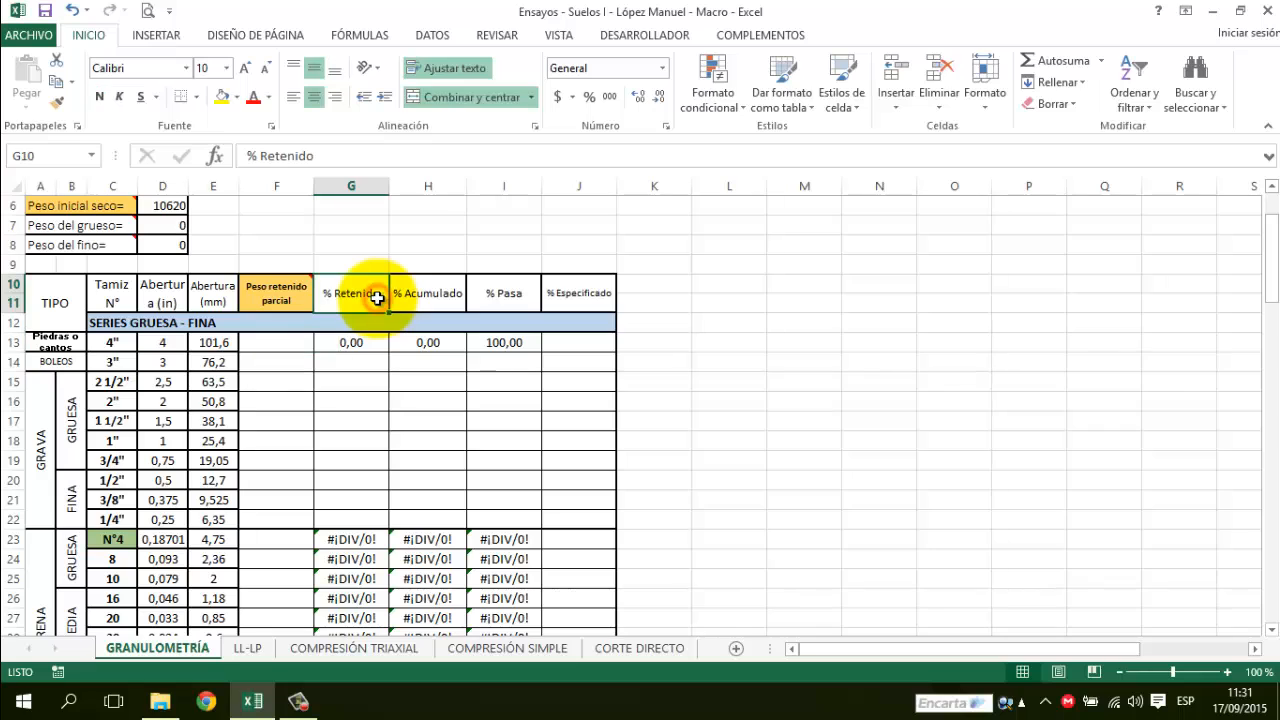
pyautogui.click(435, 295)
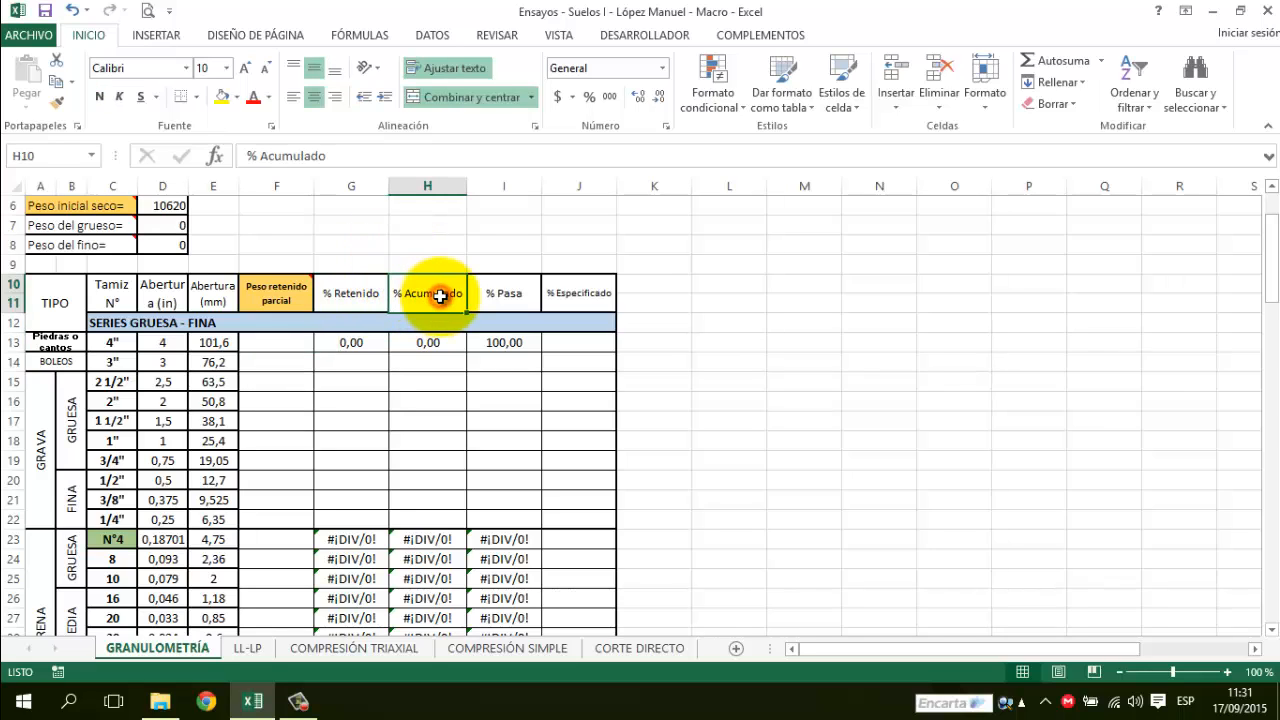
pyautogui.click(505, 294)
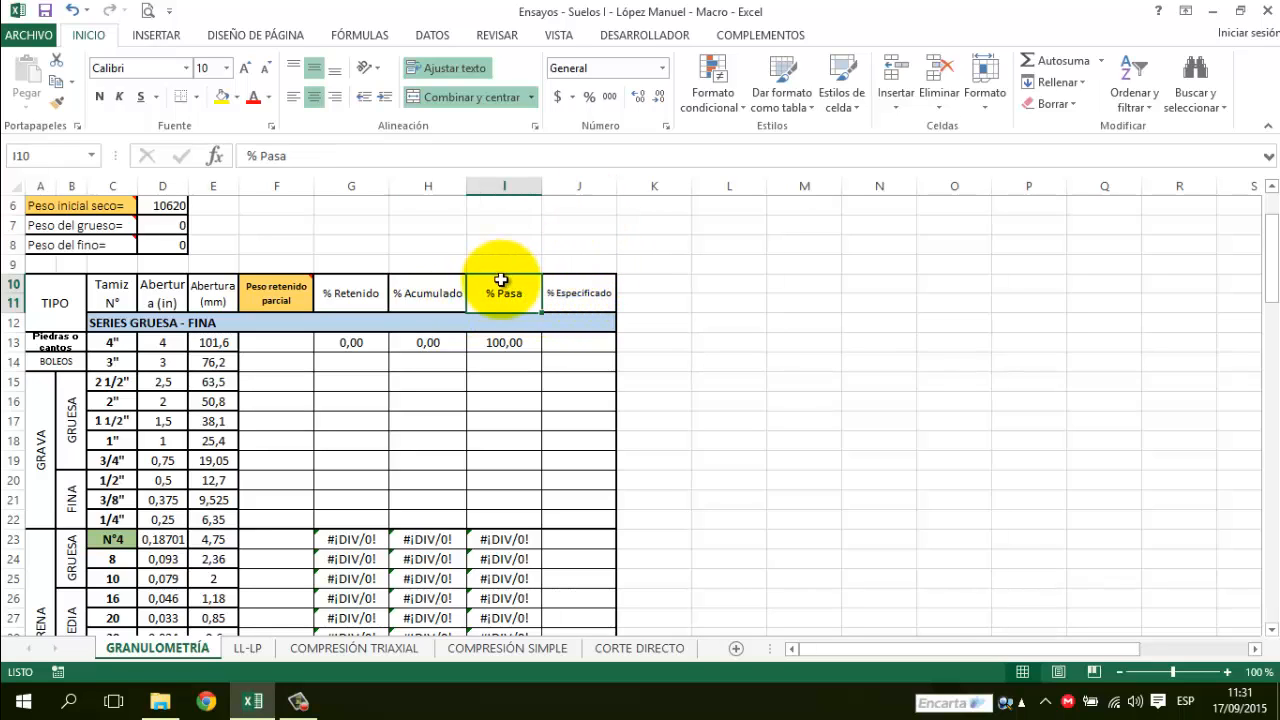
pyautogui.click(591, 184)
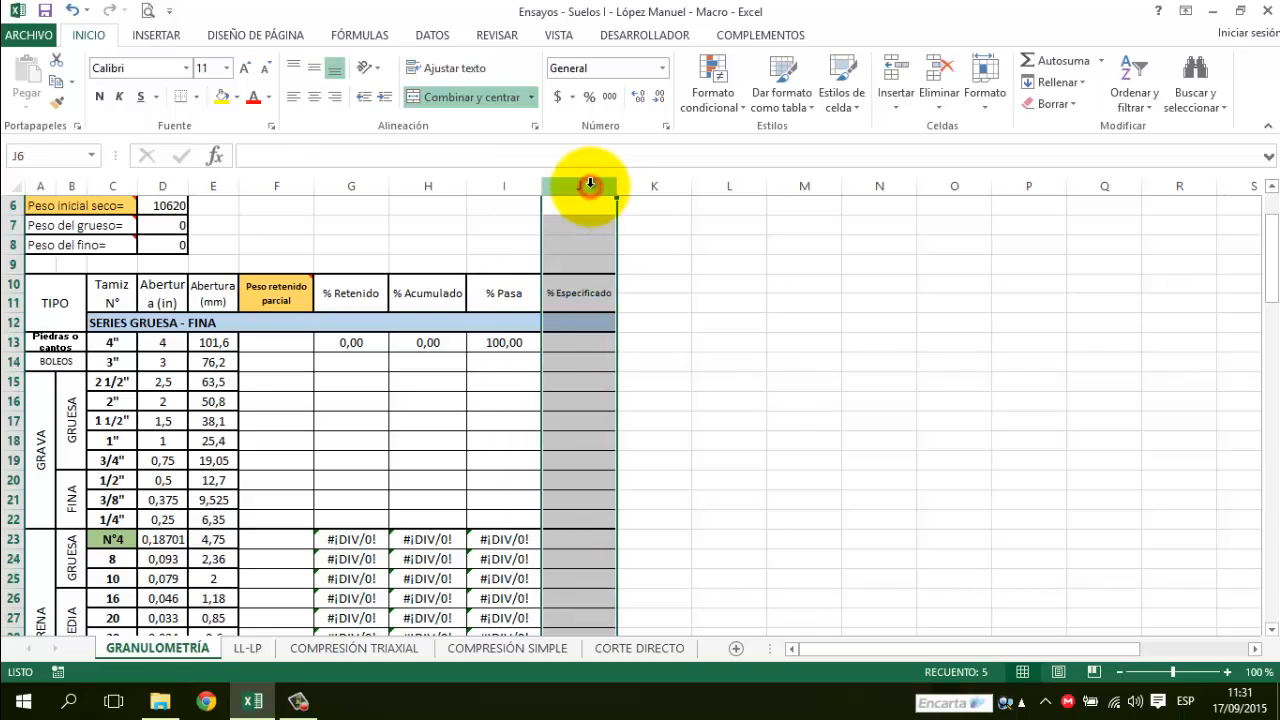
# Enter the partial retained weights (Peso retenido parcial) 679,9 for the 3" sieve and 1050,4 for the 2 1/2" sieve.
pyautogui.click(271, 364)
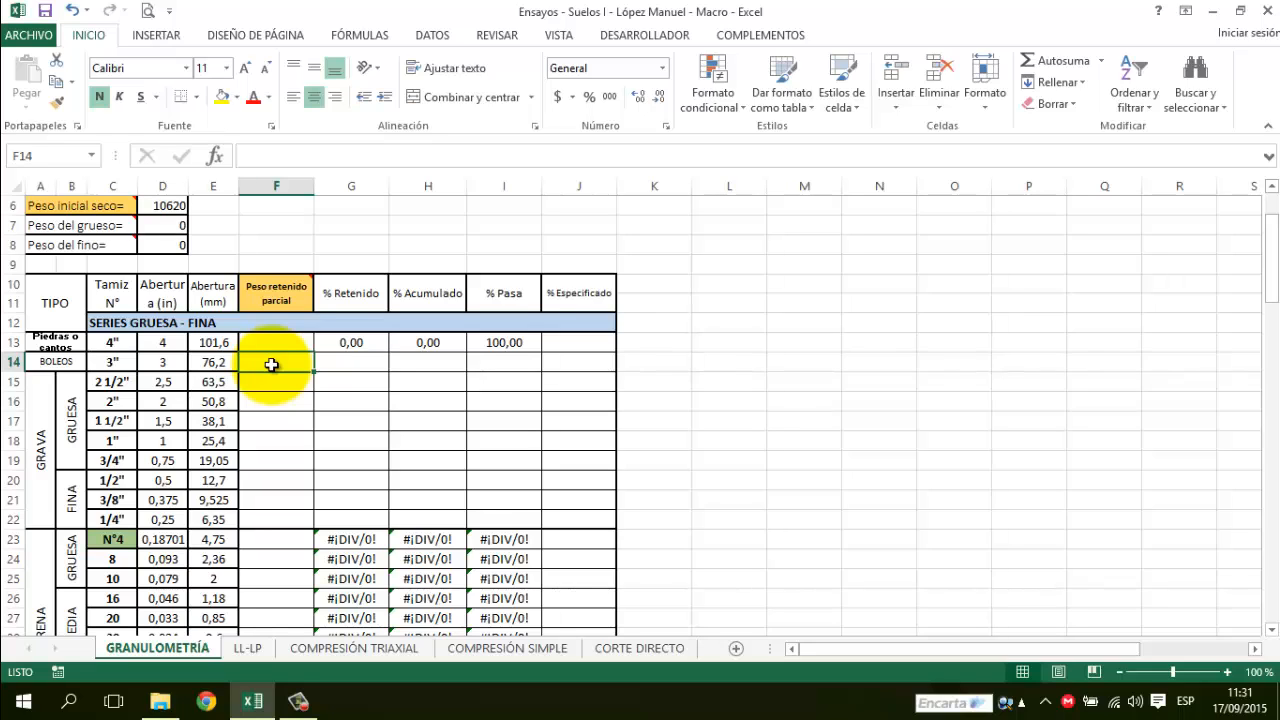
pyautogui.press('Up')
pyautogui.press('Down')
pyautogui.press('Up')
pyautogui.click(271, 365)
pyautogui.write('6')
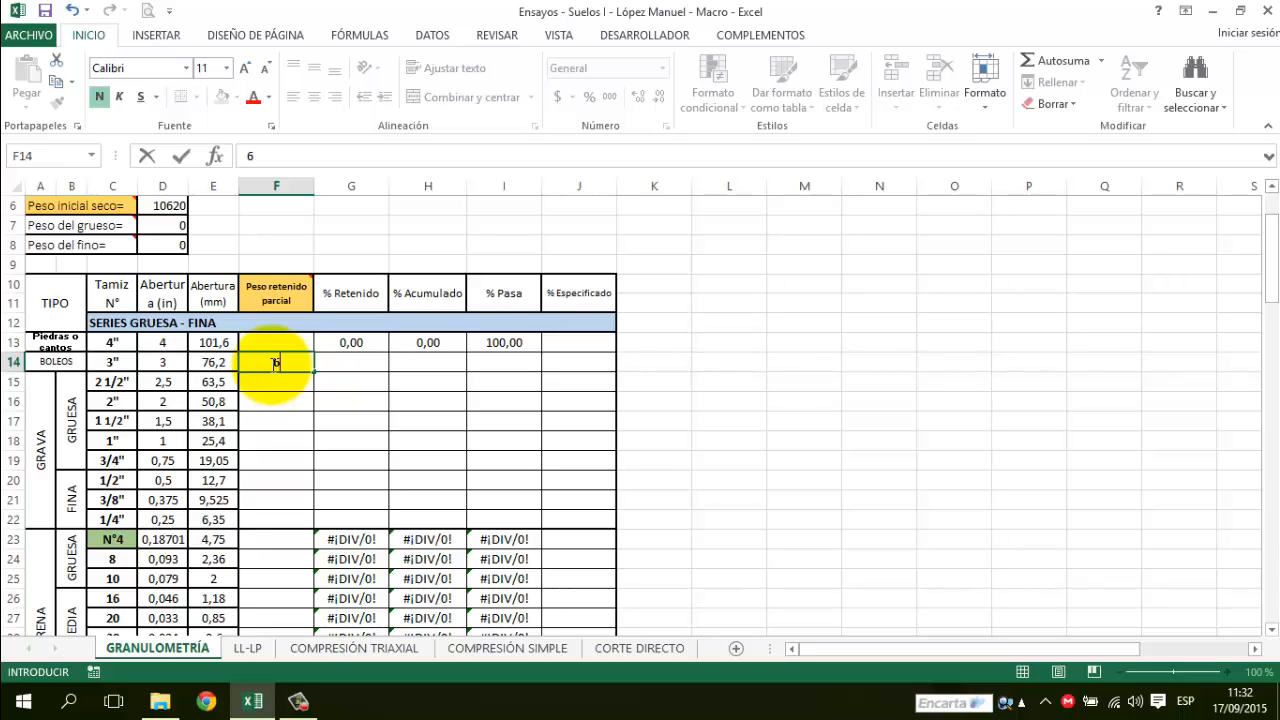
pyautogui.write('79,9')
pyautogui.press('Return')
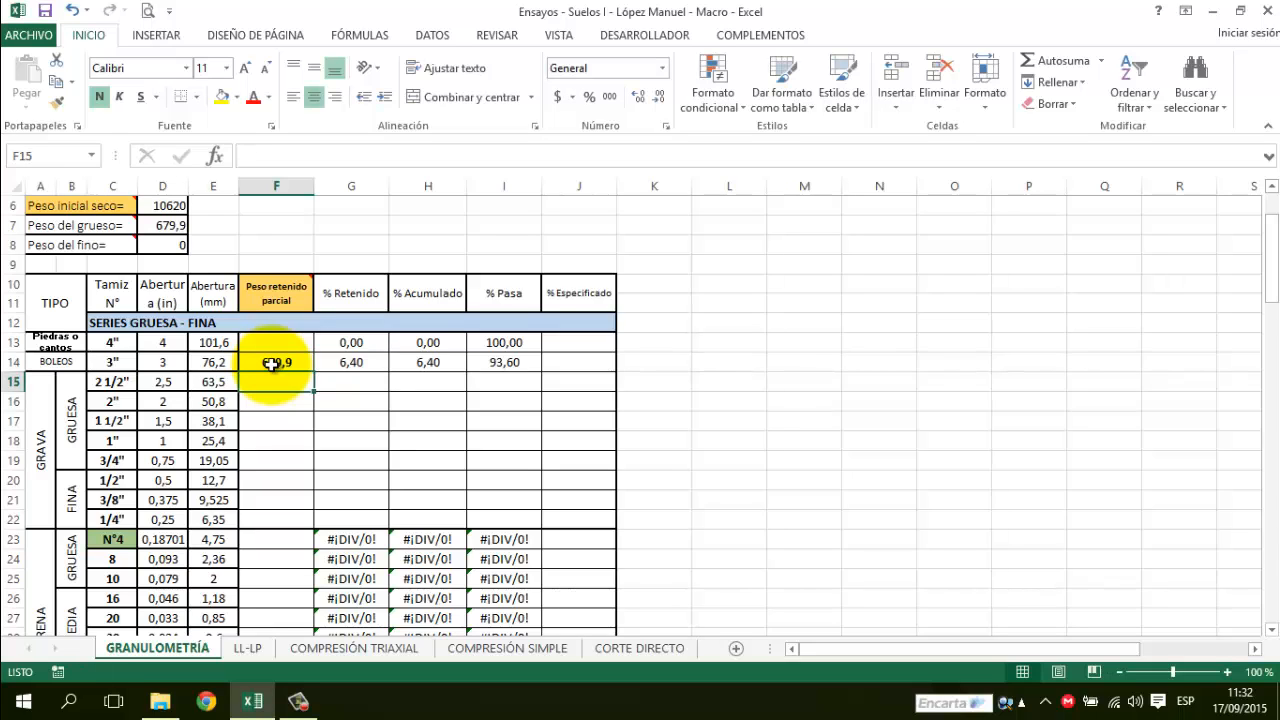
pyautogui.write('10')
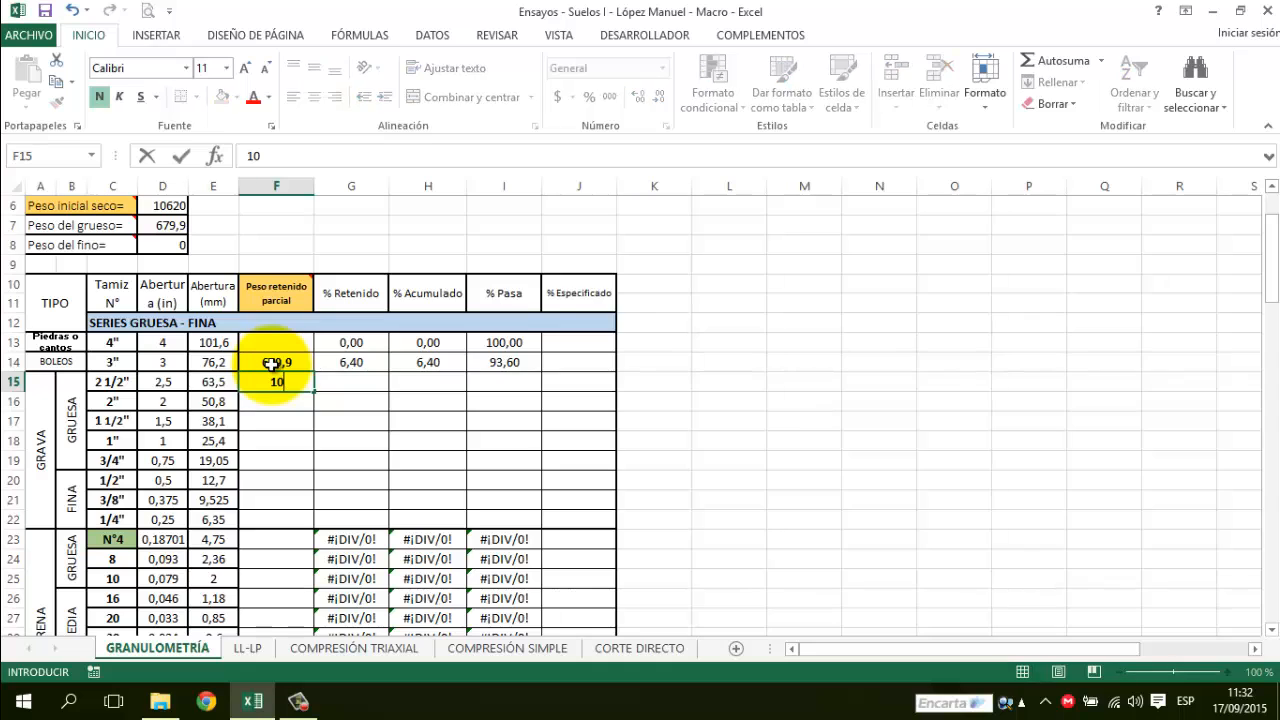
pyautogui.write('50,4')
pyautogui.press('Return')
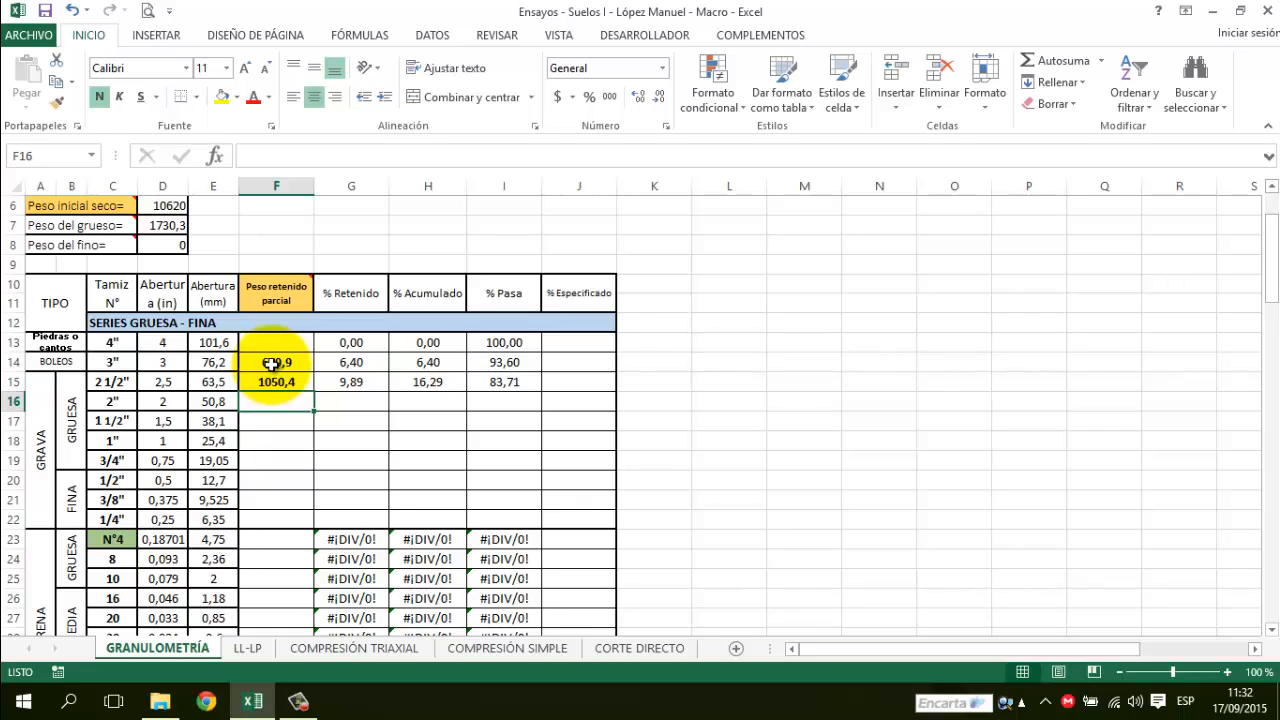
# Enter partial retained weights of 284,4 for the 2" sieve and 983,4 for the 1 1/2" sieve.
pyautogui.write('2')
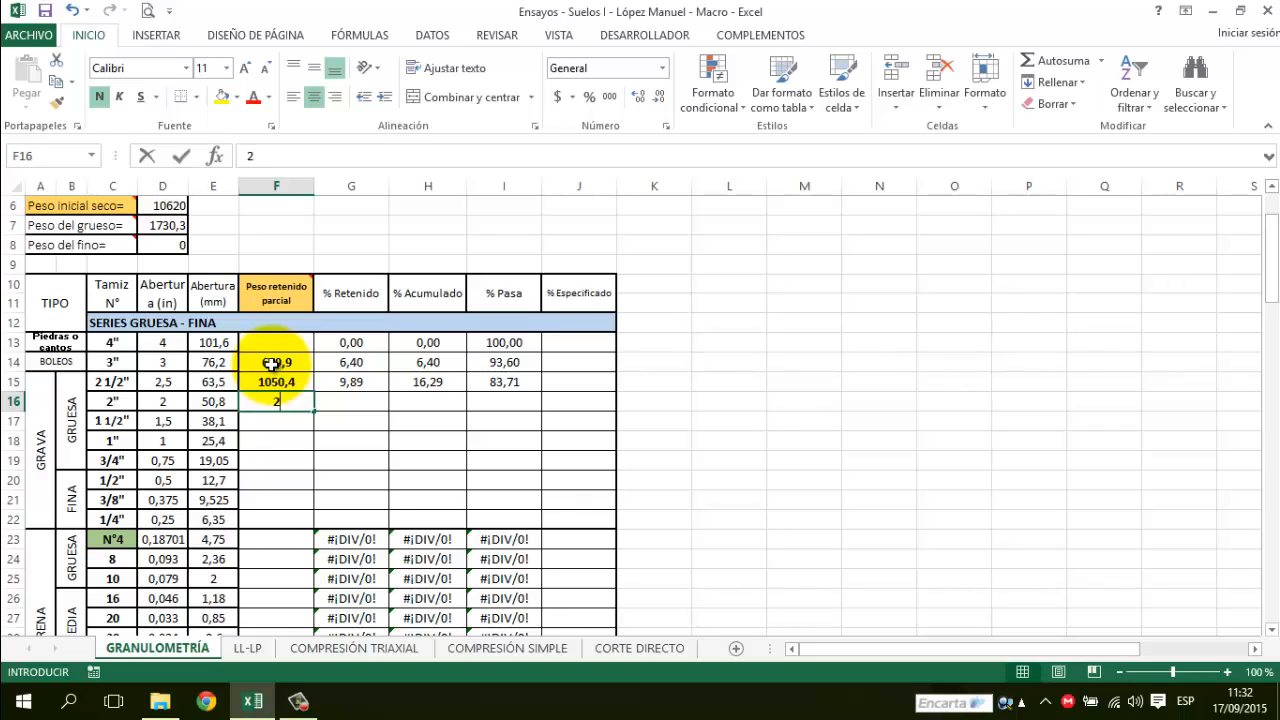
pyautogui.write('84,')
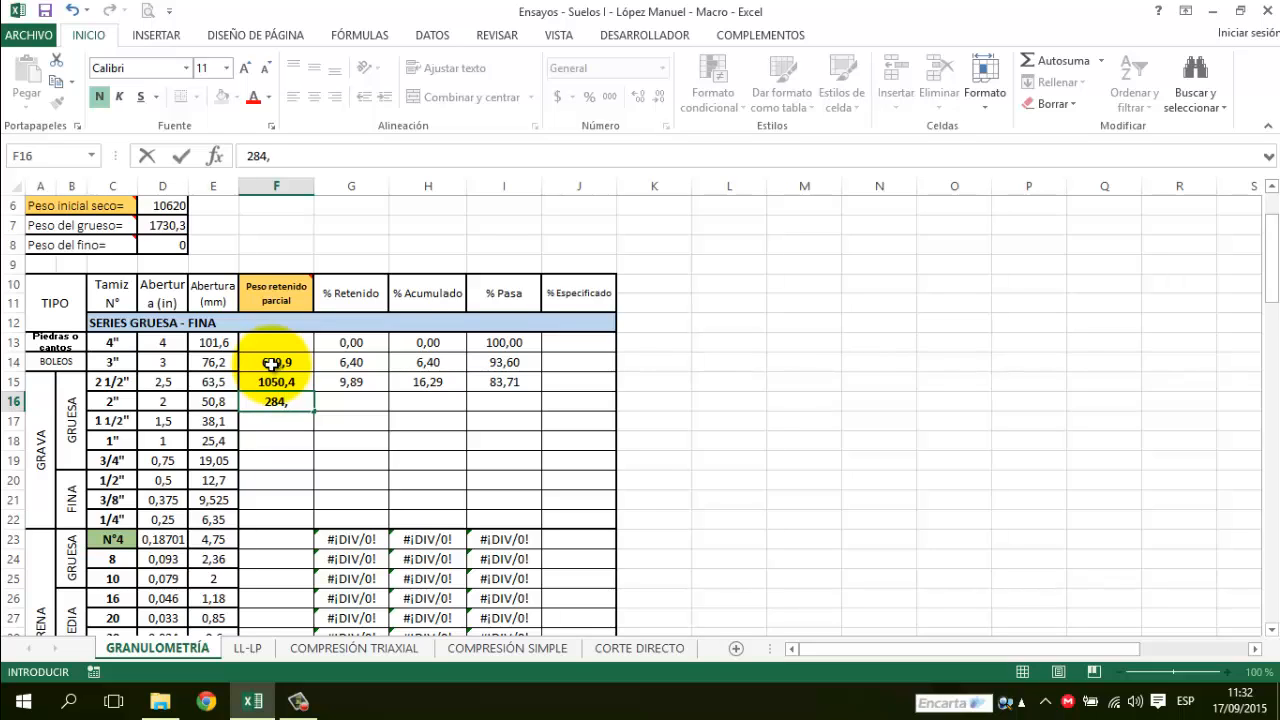
pyautogui.write('4')
pyautogui.press('Return')
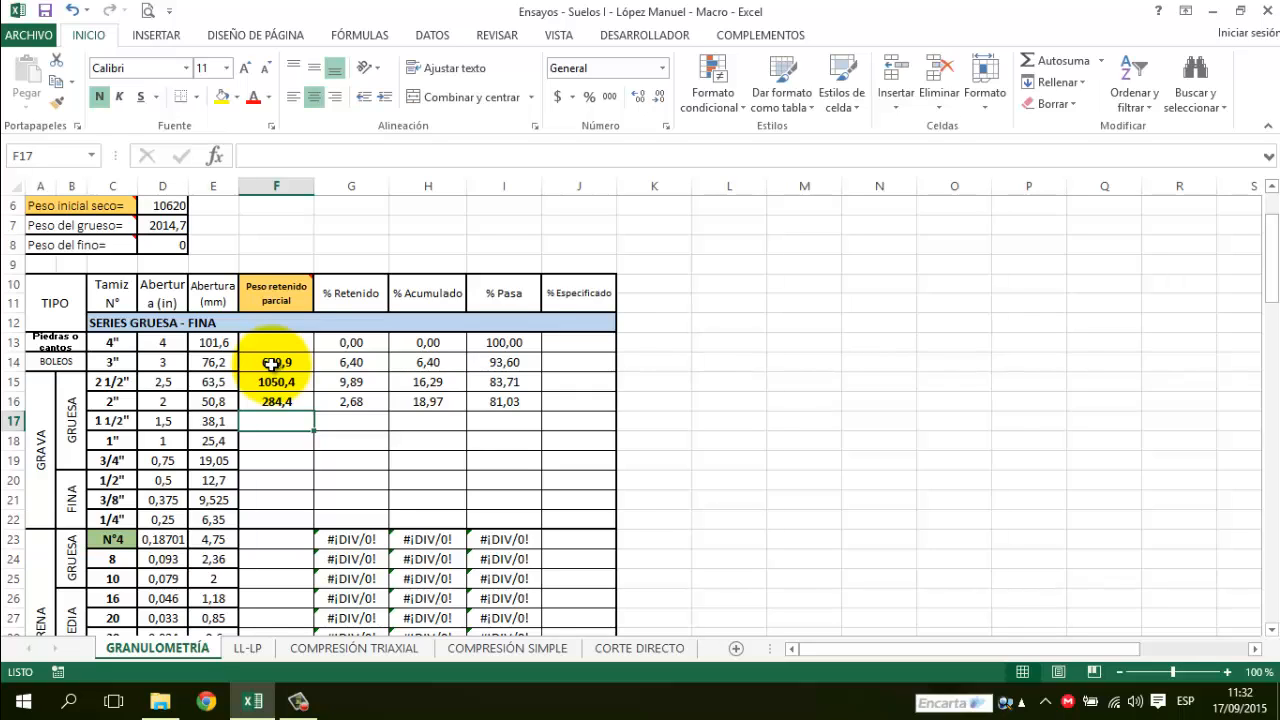
pyautogui.write('983')
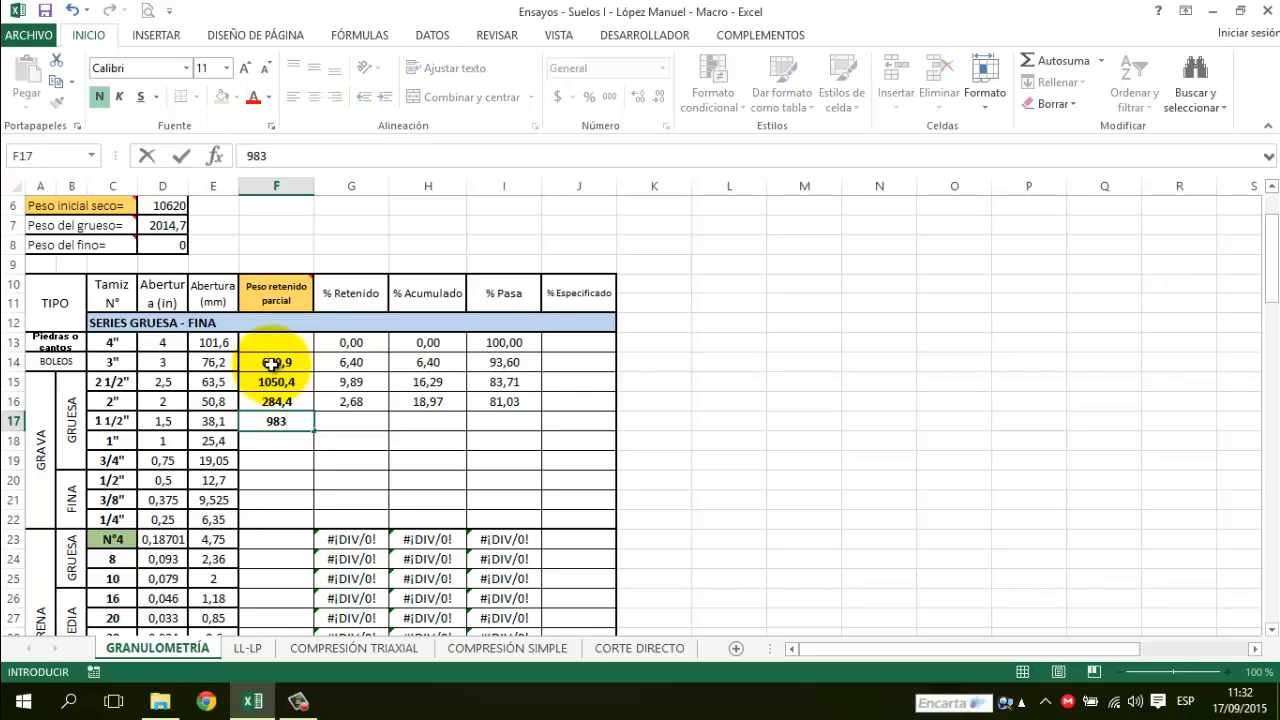
pyautogui.write(',4')
pyautogui.press('Return')
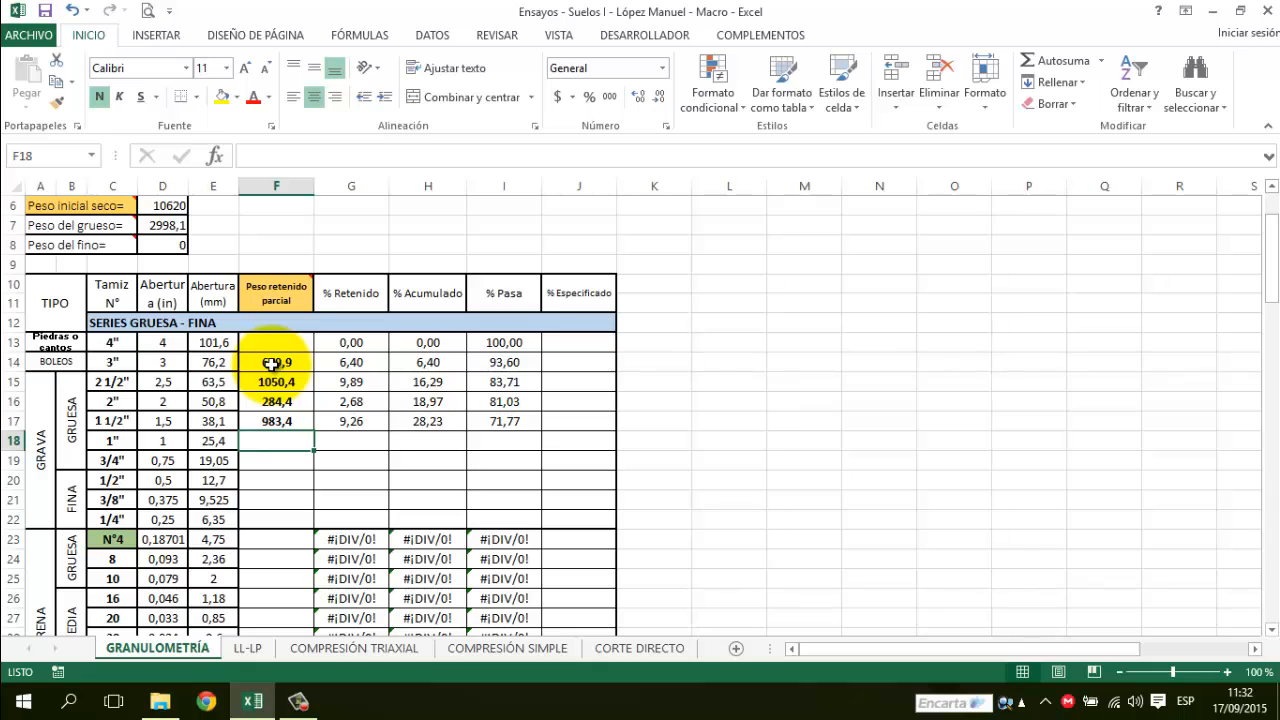
# Enter partial retained weights of 972,4 for the 1" sieve and 541,2 for the 3/4" sieve.
pyautogui.write('972')
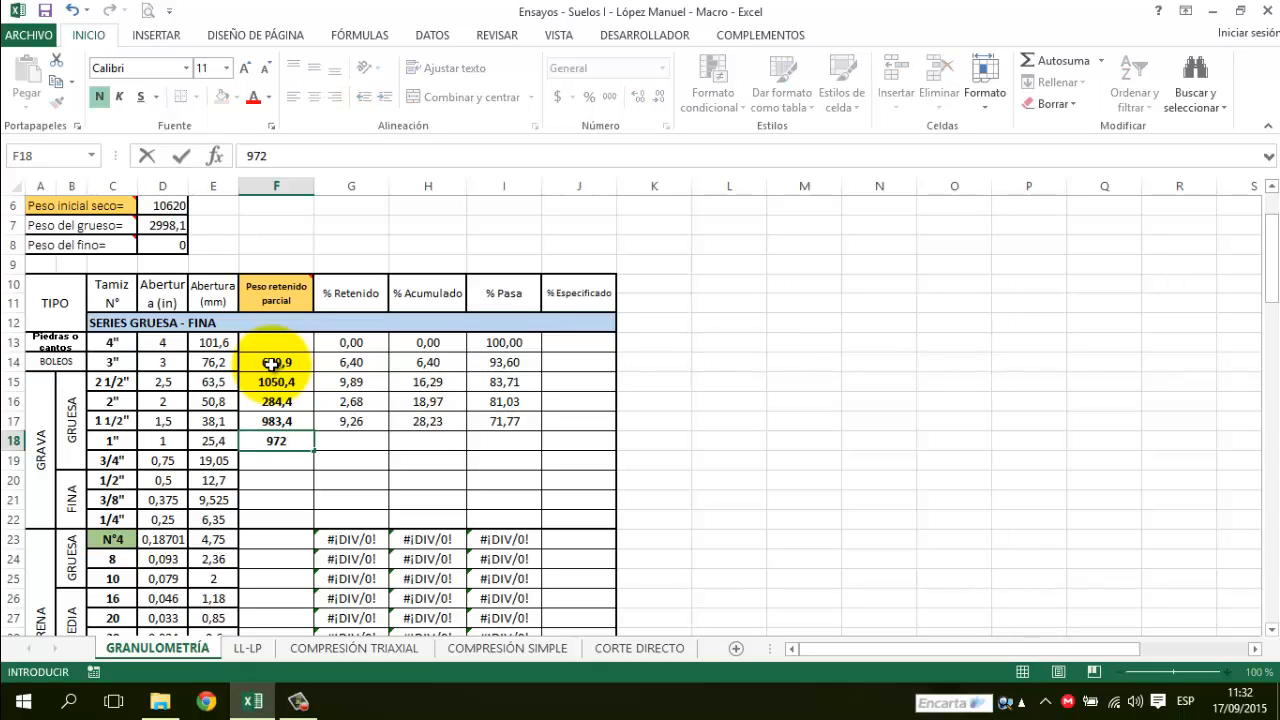
pyautogui.write(',4')
pyautogui.press('Return')
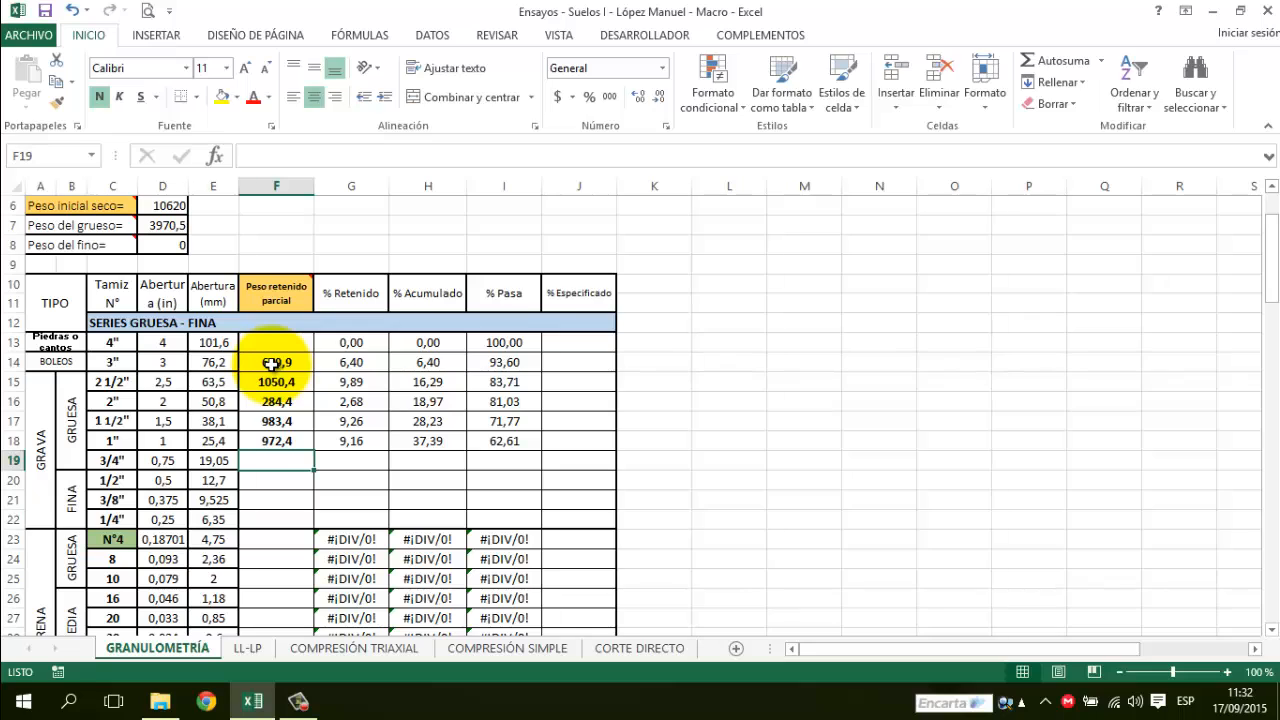
pyautogui.write('541,')
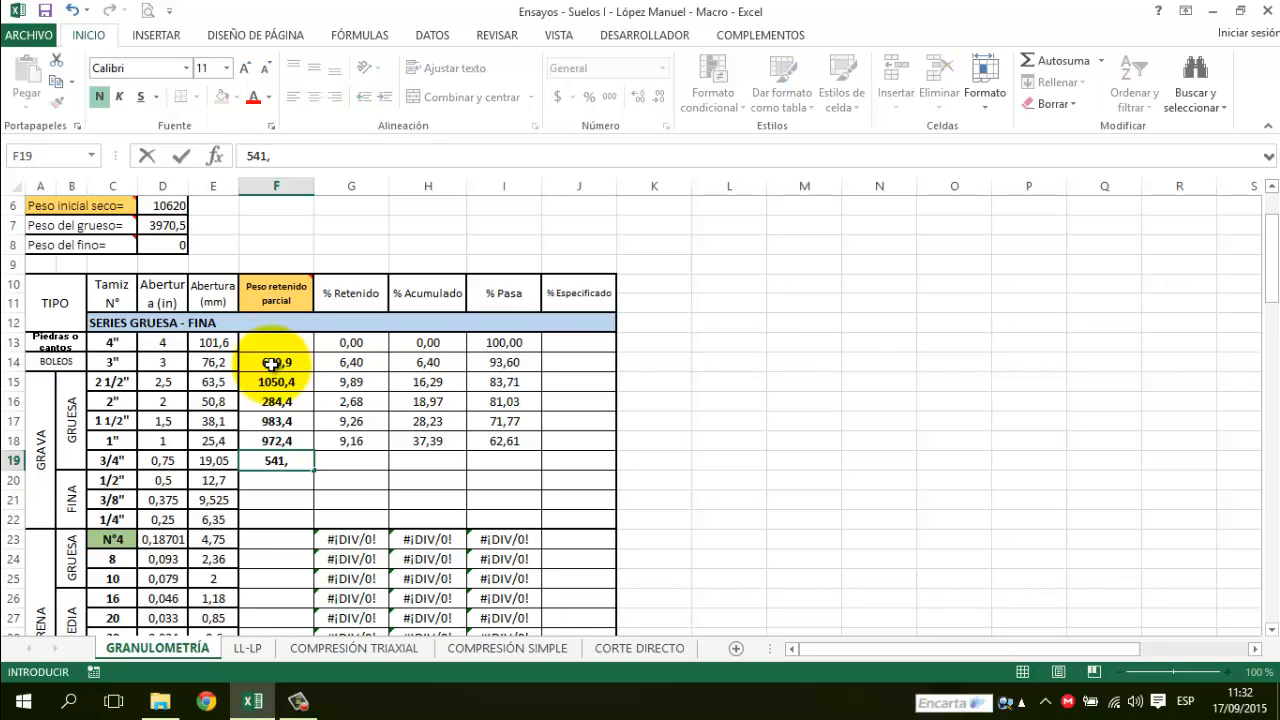
pyautogui.write('2')
pyautogui.press('Return')
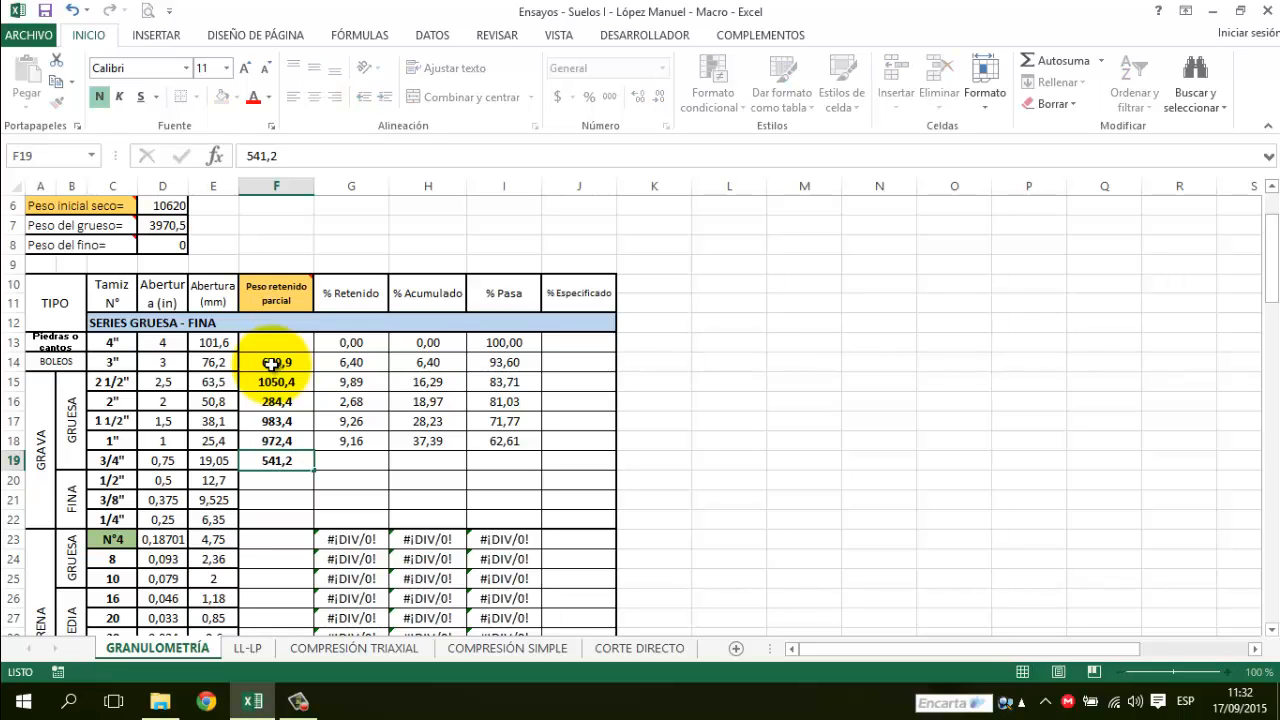
# Enter partial retained weights of 674,7 for the 3/8" sieve and 121,6 for sieve N°4, leaving 1/2" and 1/4" blank.
pyautogui.press('Return')
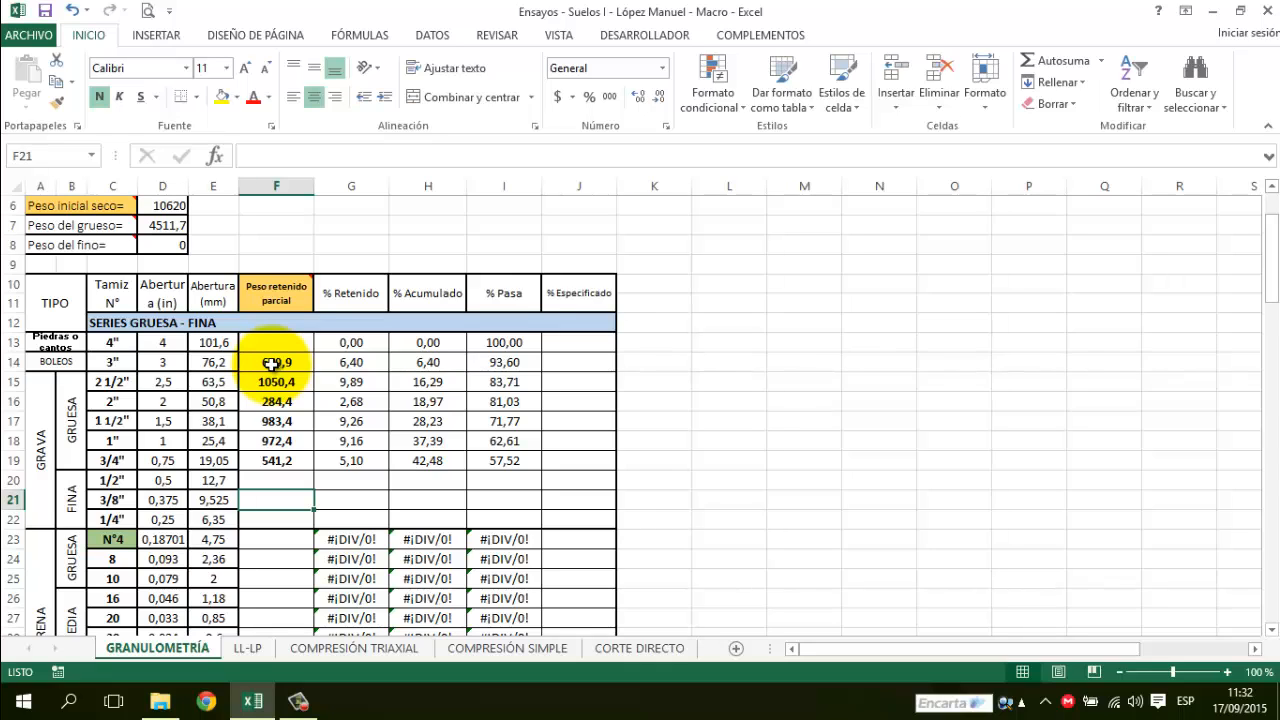
pyautogui.write('674')
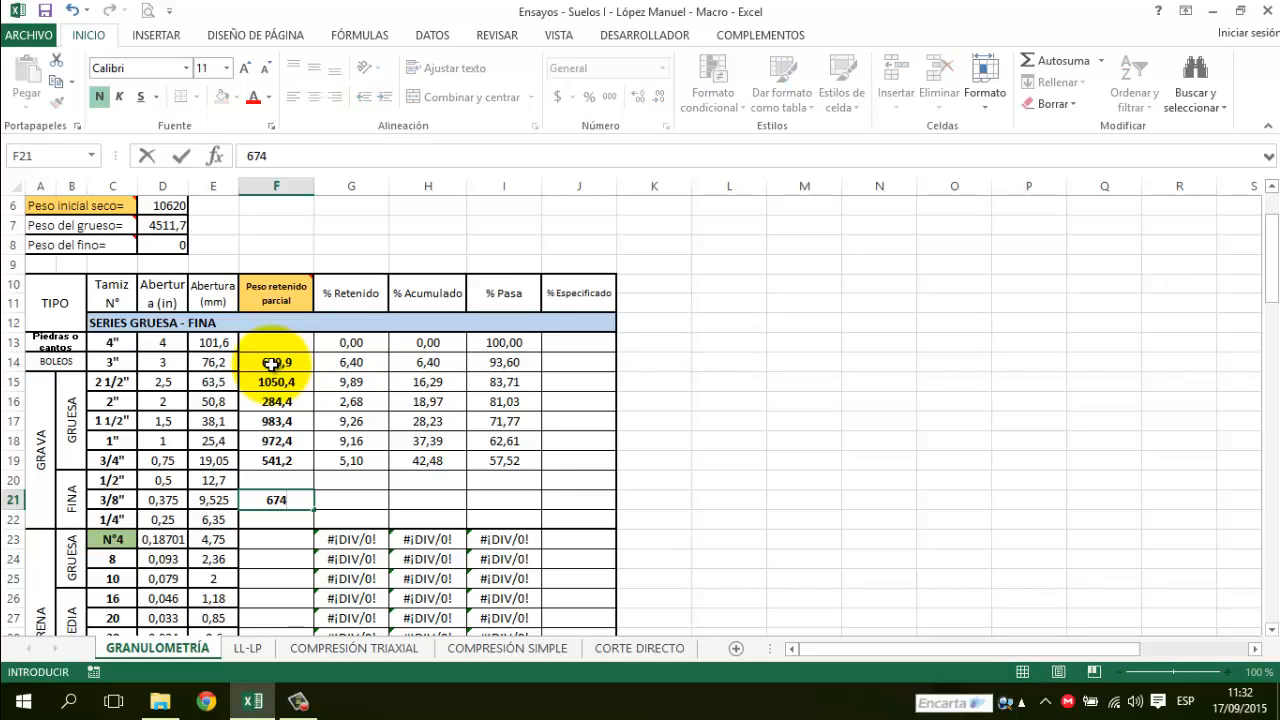
pyautogui.write(',7')
pyautogui.press('Return')
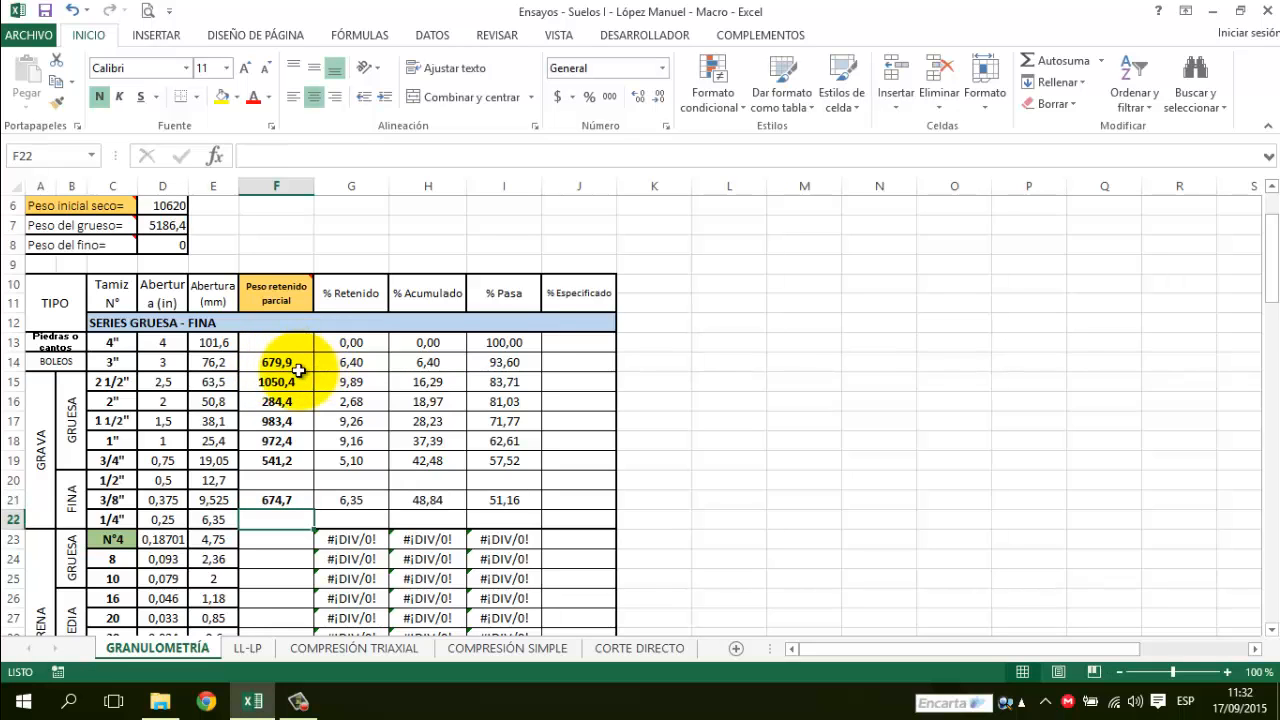
pyautogui.press('Return')
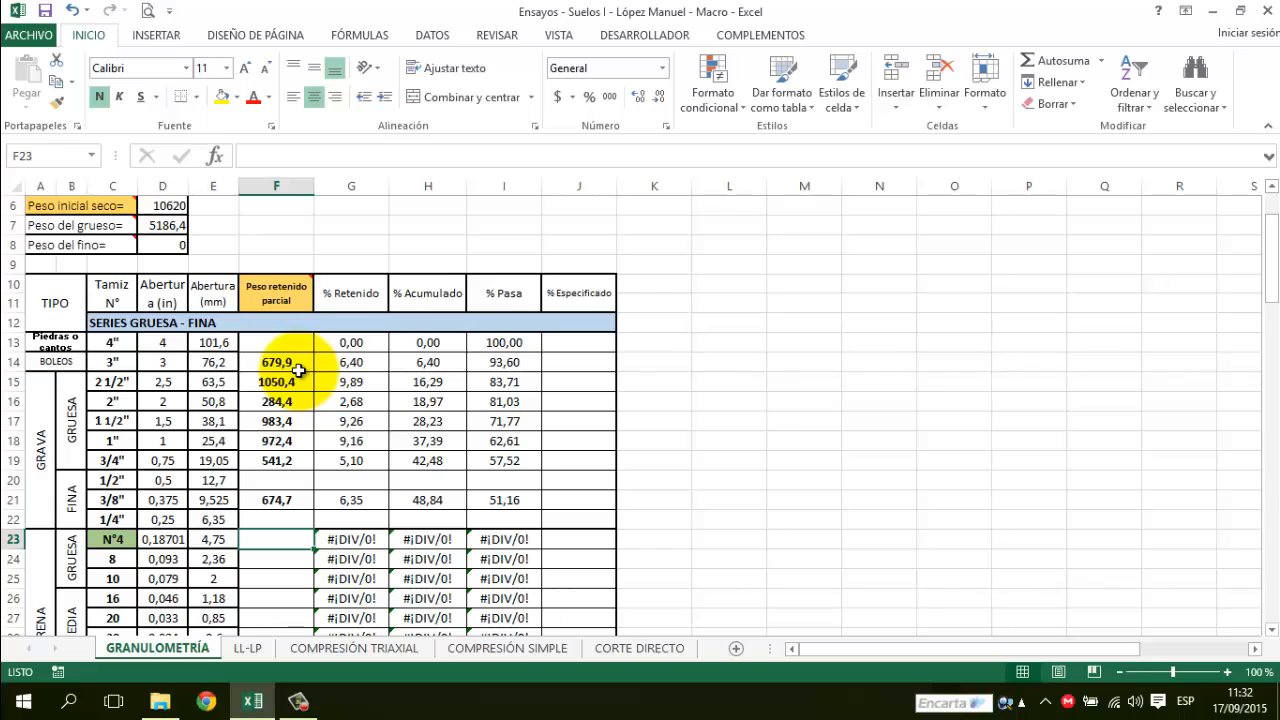
pyautogui.write('121,6')
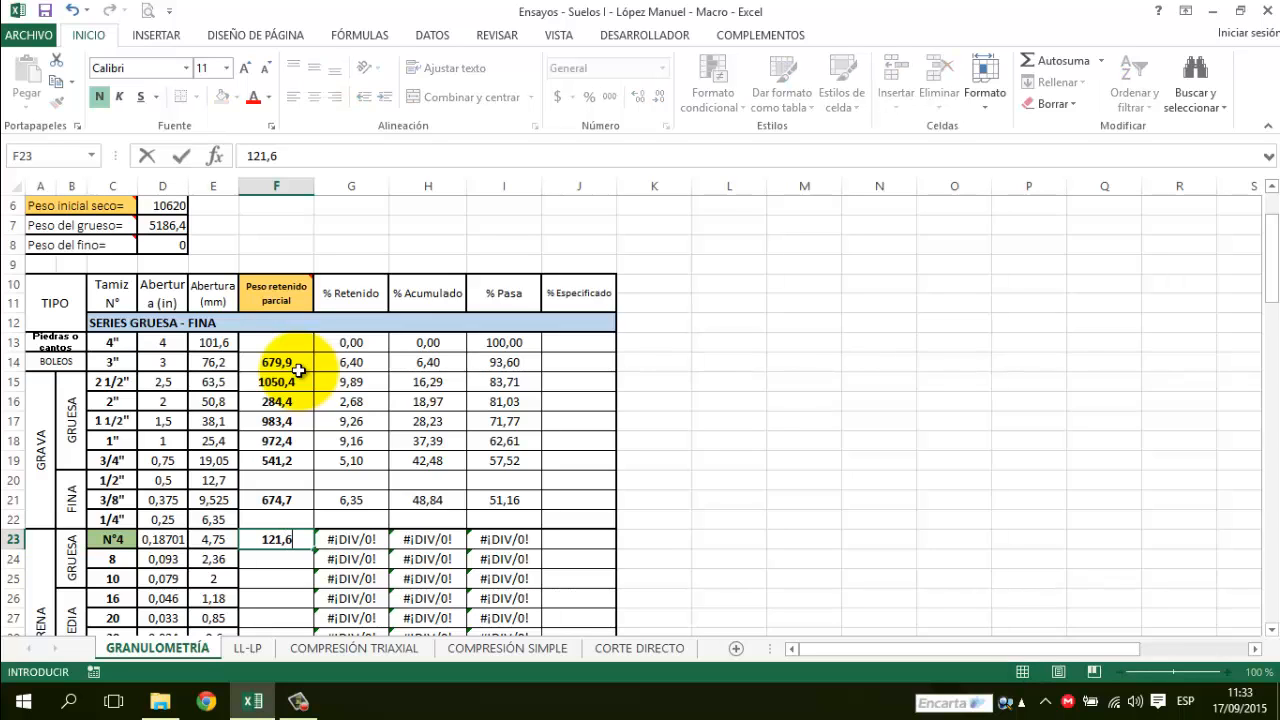
pyautogui.press('Return')
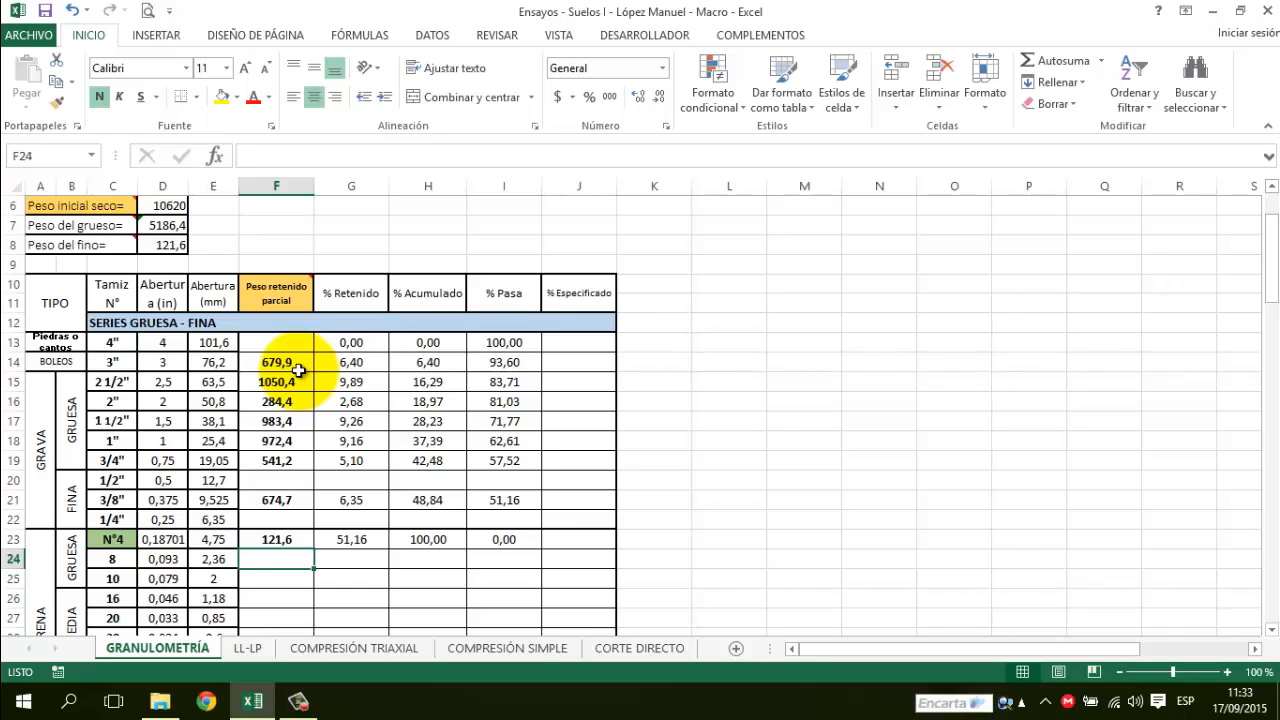
# Enter partial retained weights of 163,4 for sieve 10 and 263,4 for sieve 20, leaving sieves 8 and 16 blank.
pyautogui.press('Return')
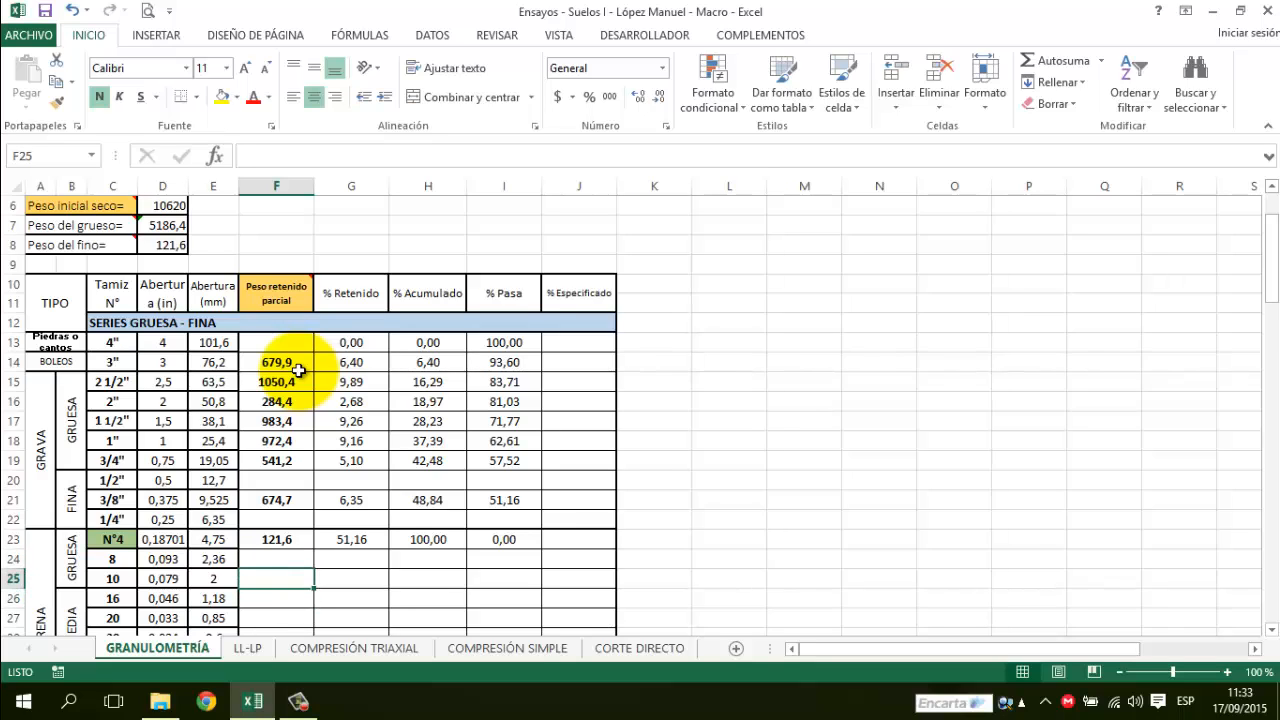
pyautogui.write('1')
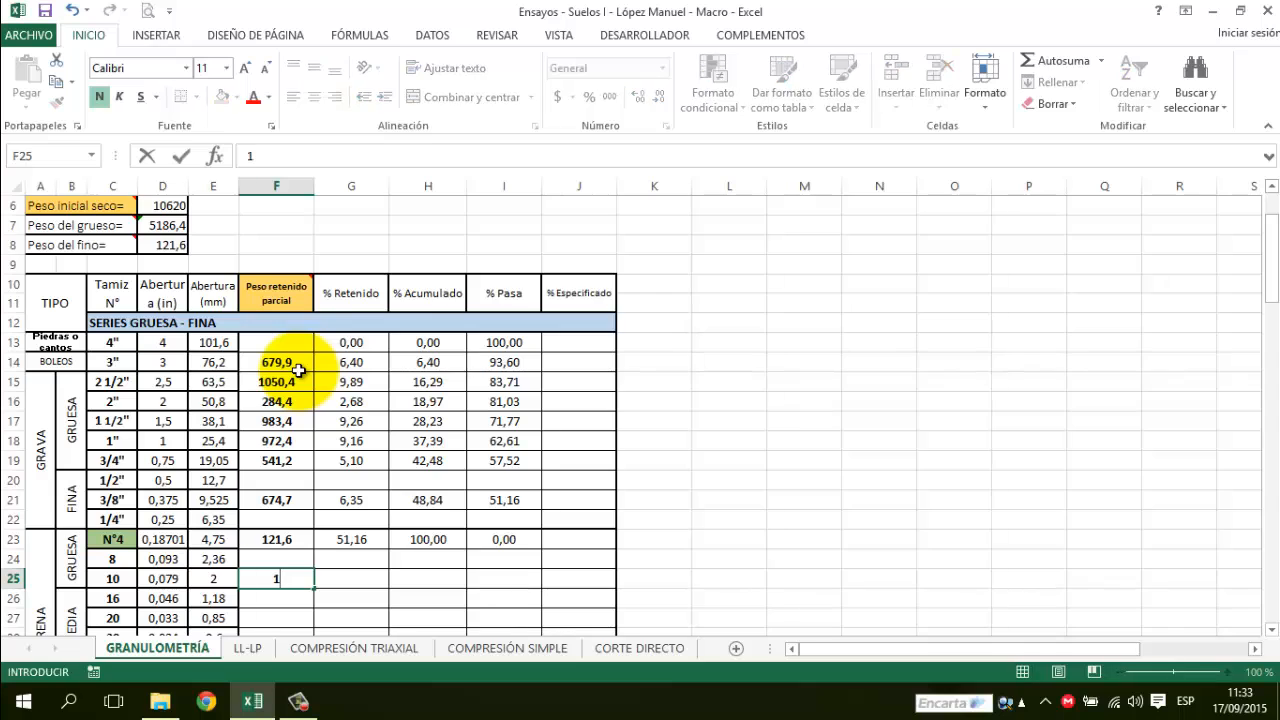
pyautogui.write('63,4')
pyautogui.press('Return')
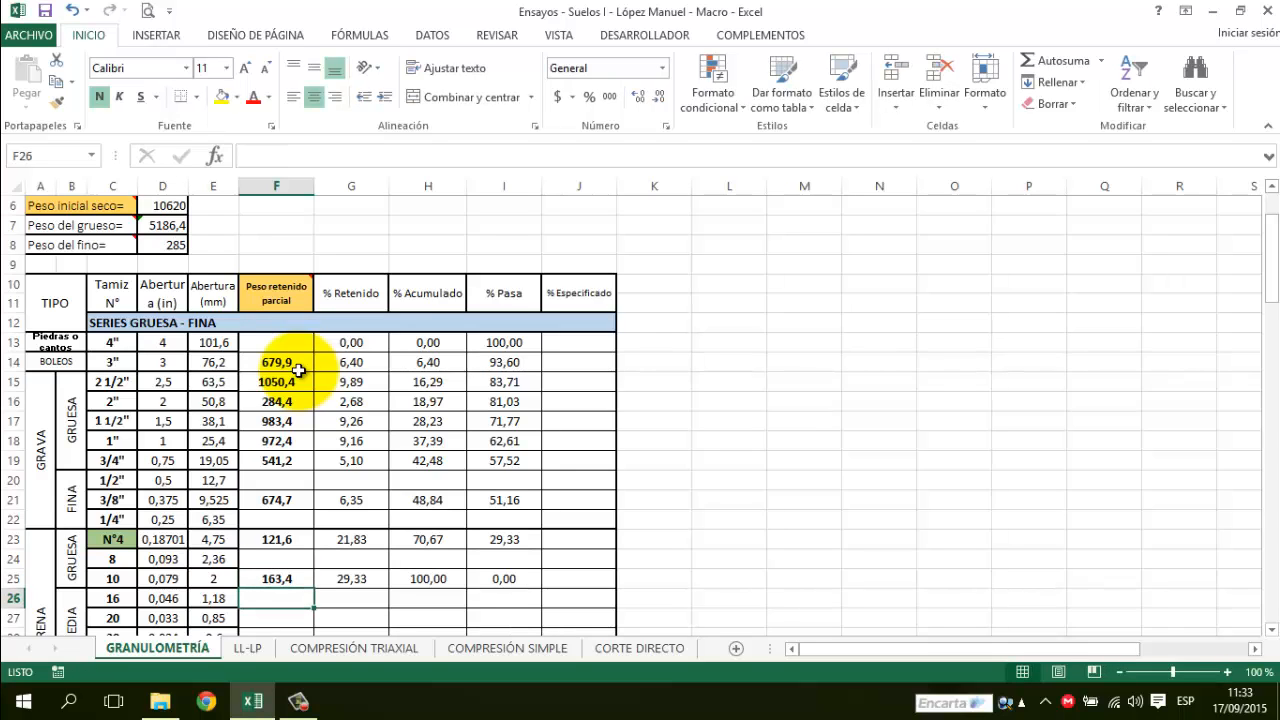
pyautogui.press('Return')
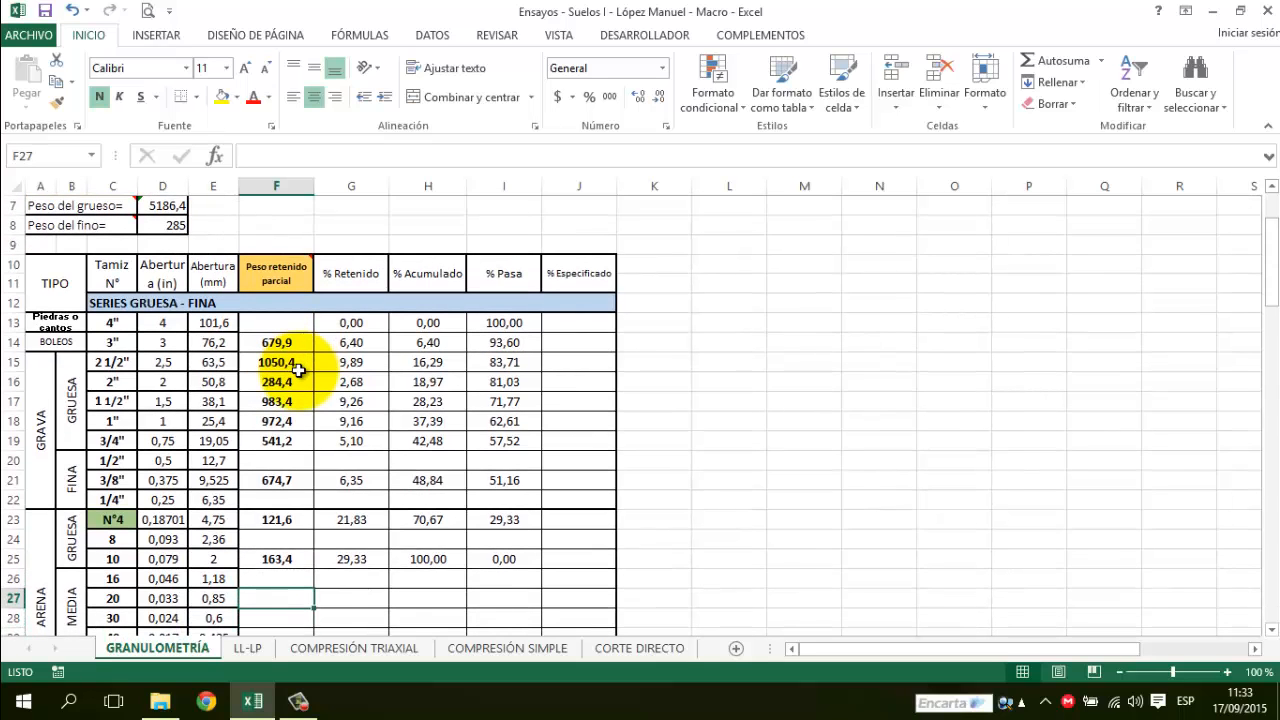
pyautogui.write('26')
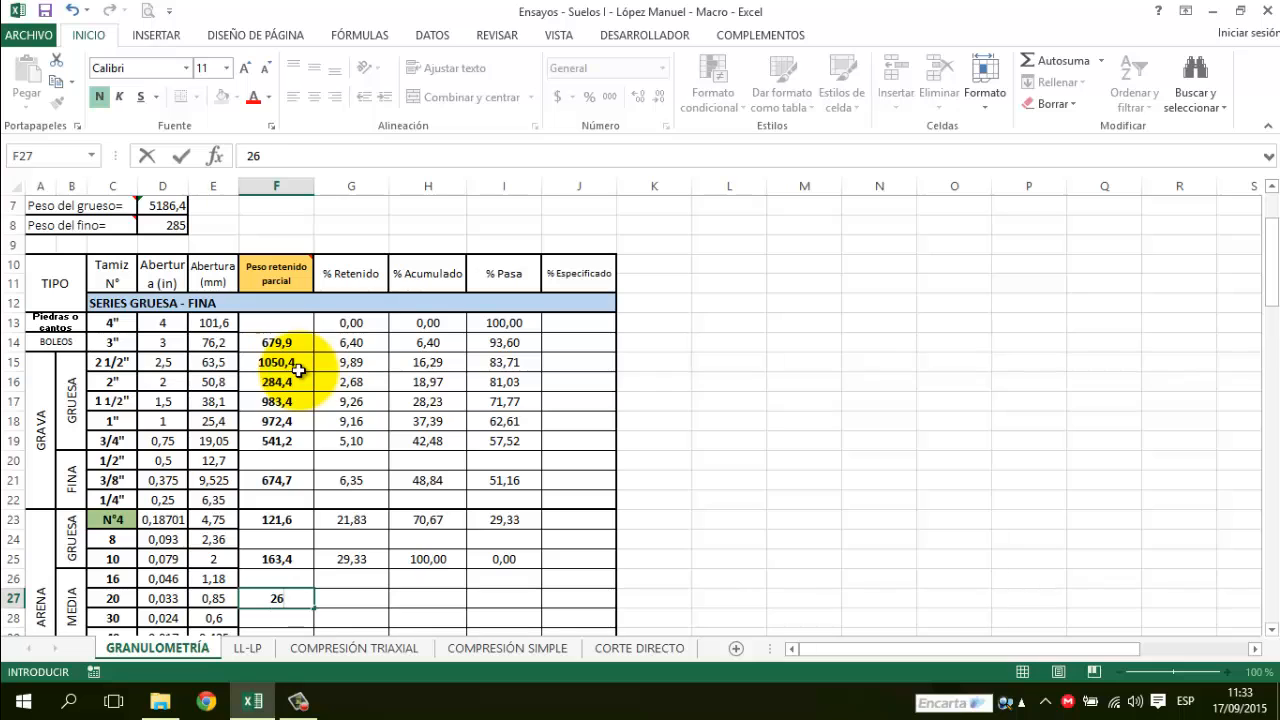
pyautogui.write('3,4')
pyautogui.press('Return')
# Enter partial retained weights of 327 for sieve 40 and 220,8 for sieve 60, leaving sieves 30 and 50 blank.
pyautogui.press('Return')
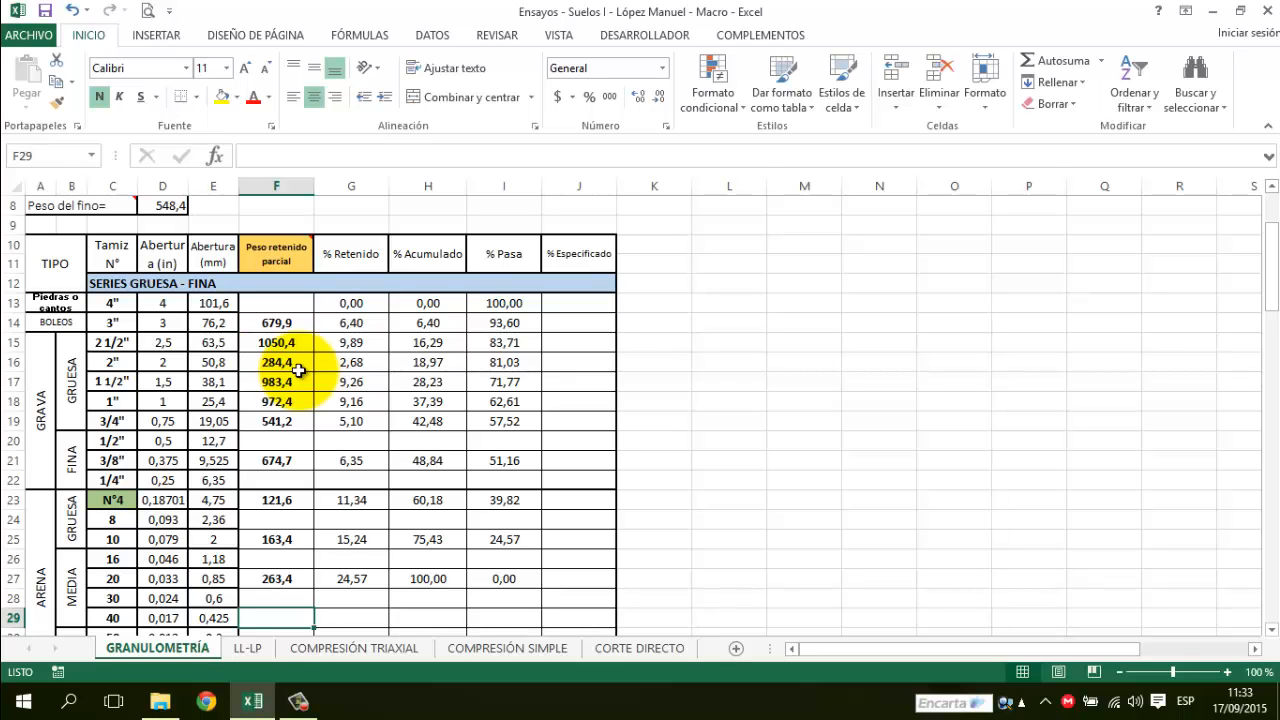
pyautogui.write('327')
pyautogui.press('Return')
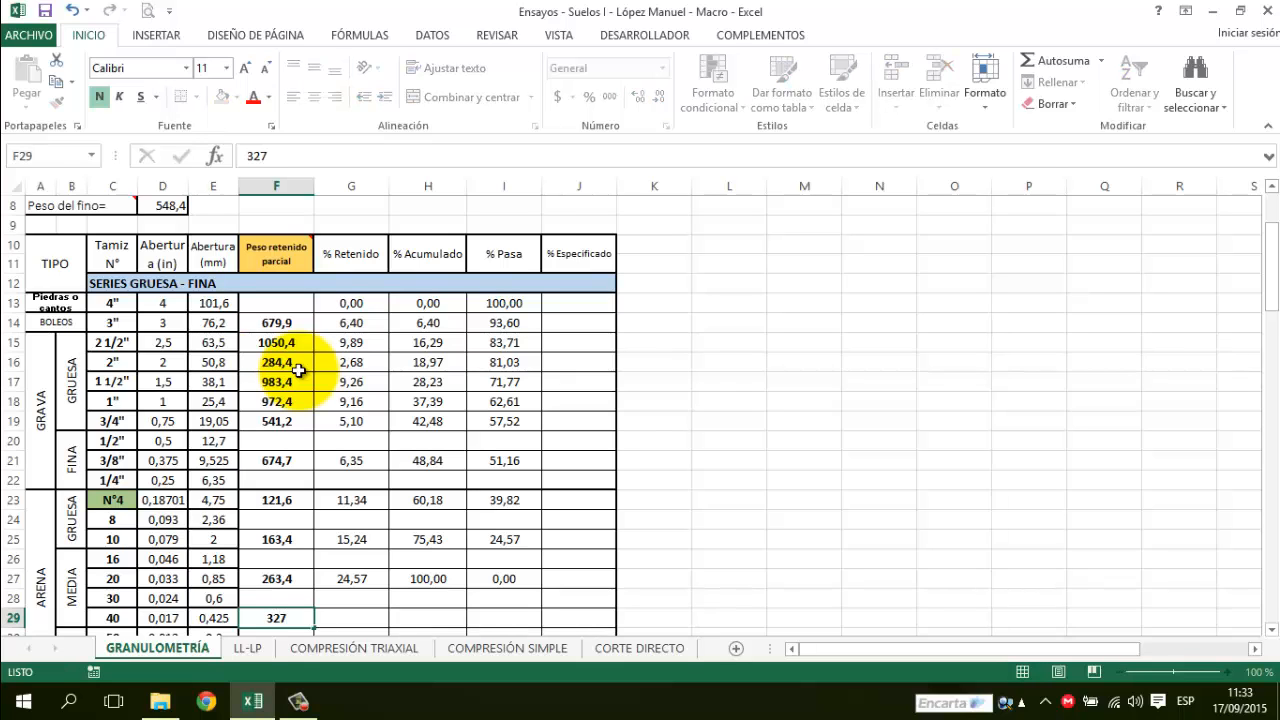
pyautogui.press('Return')
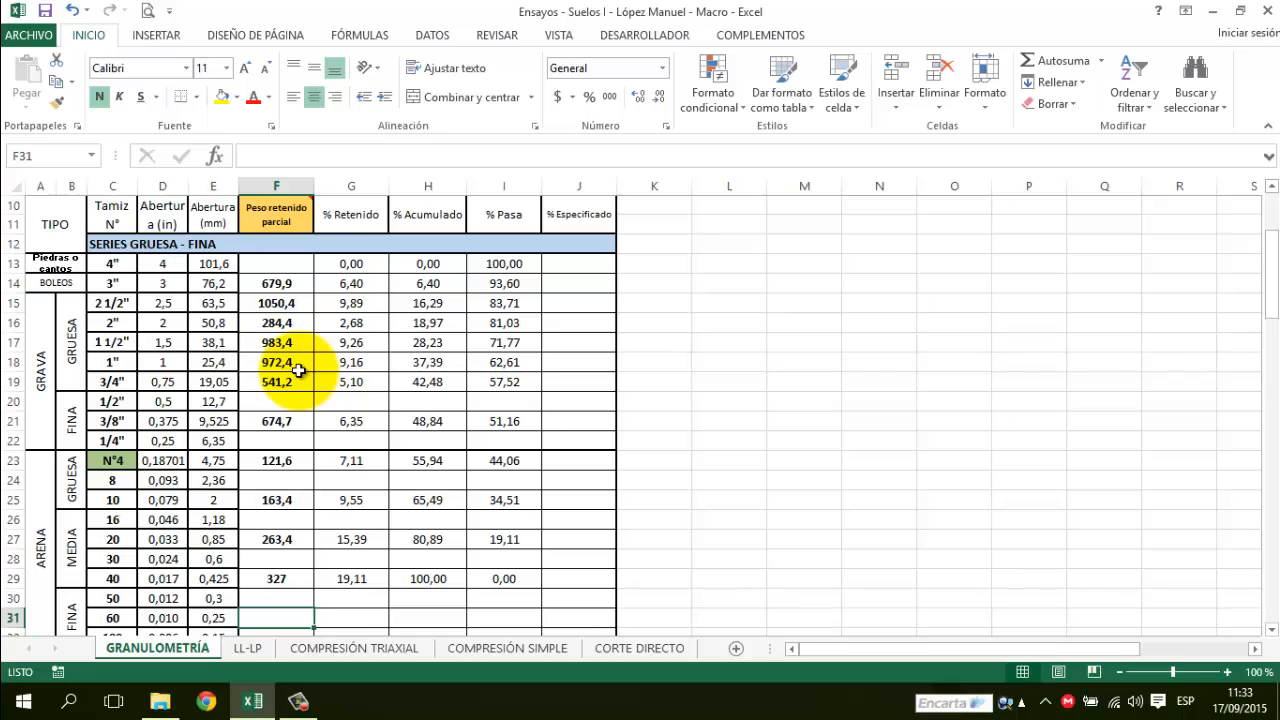
pyautogui.write('220')
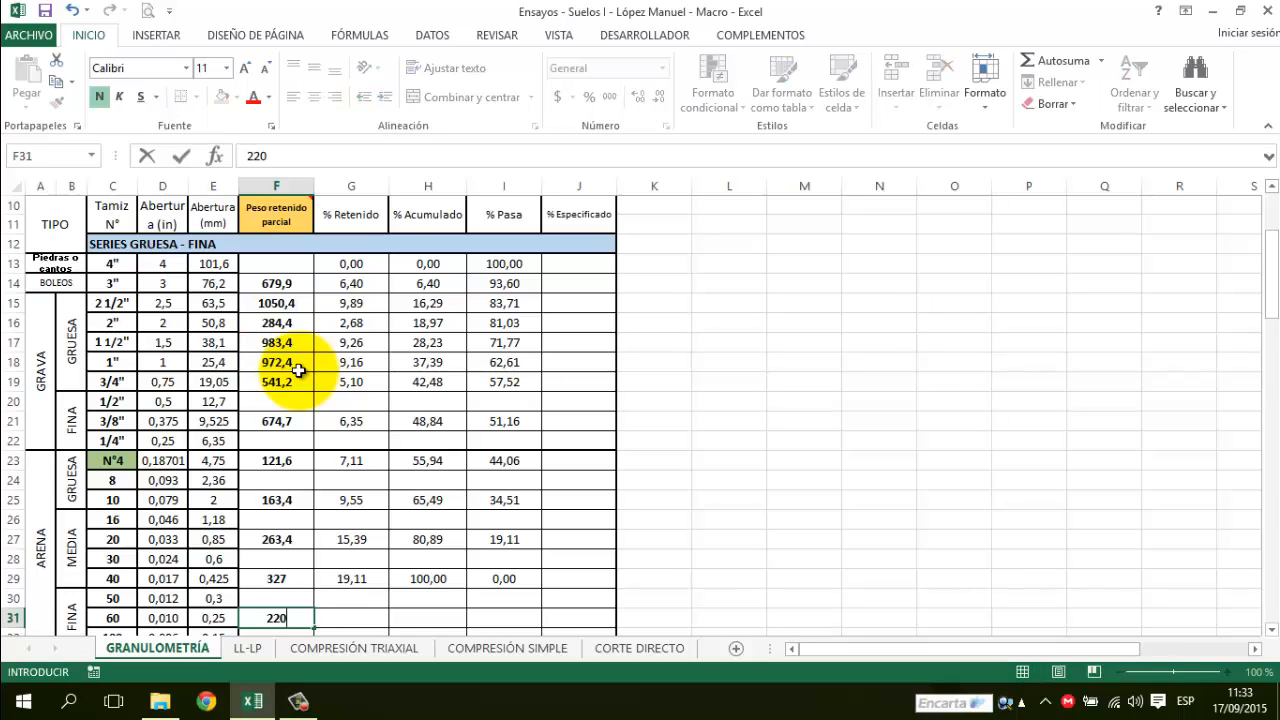
pyautogui.write(',8')
pyautogui.press('Return')
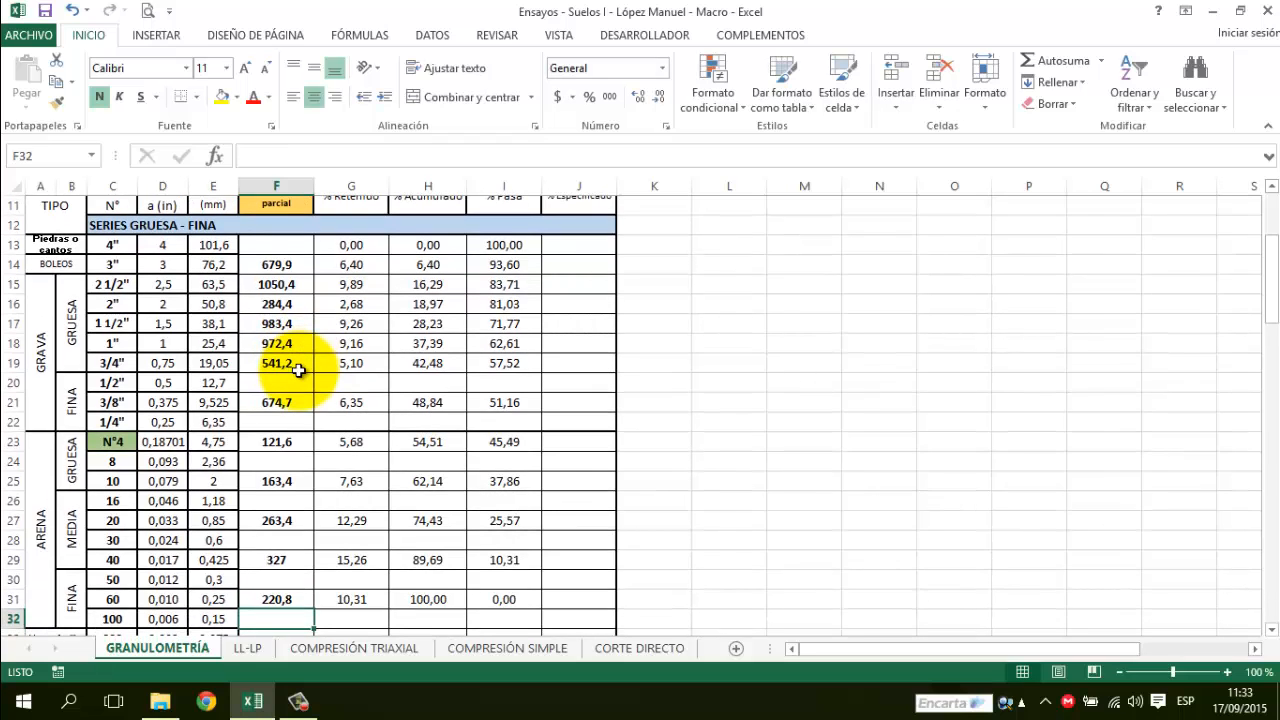
# Enter partial retained weights of 124,1 for sieve 100 and 50,3 for sieve 200.
pyautogui.scroll(-1, 298, 370)
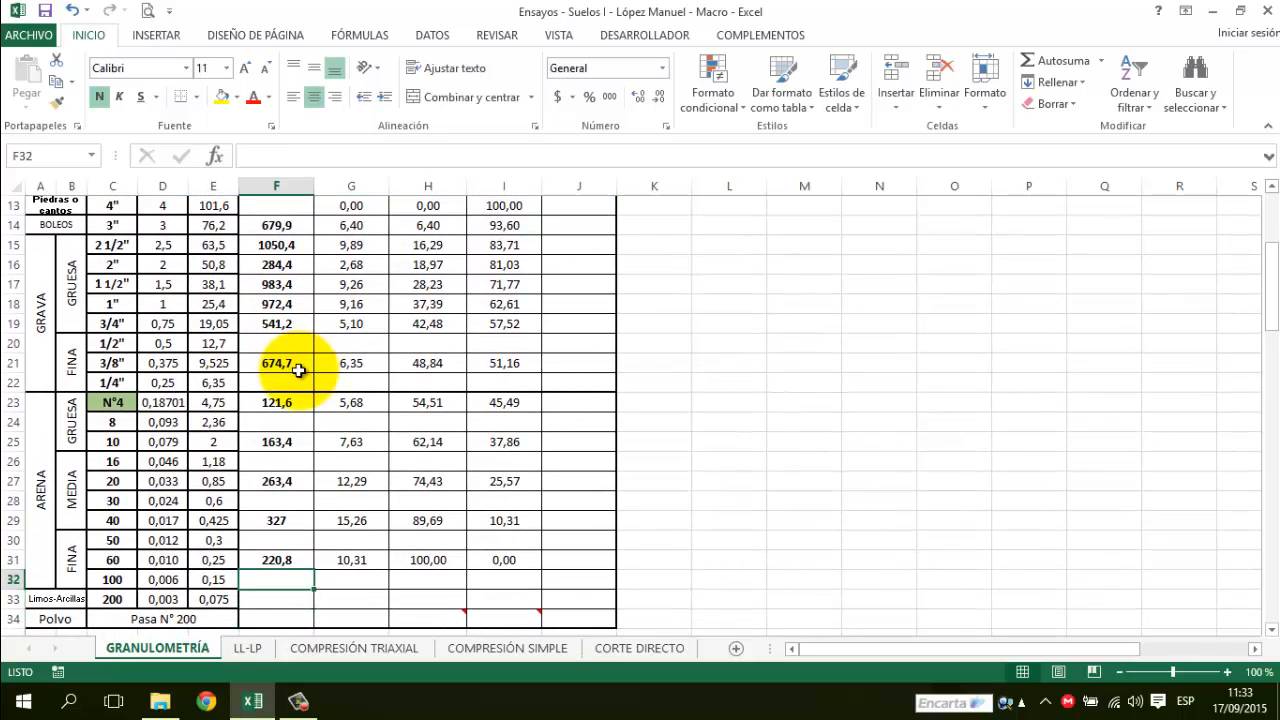
pyautogui.write('124')
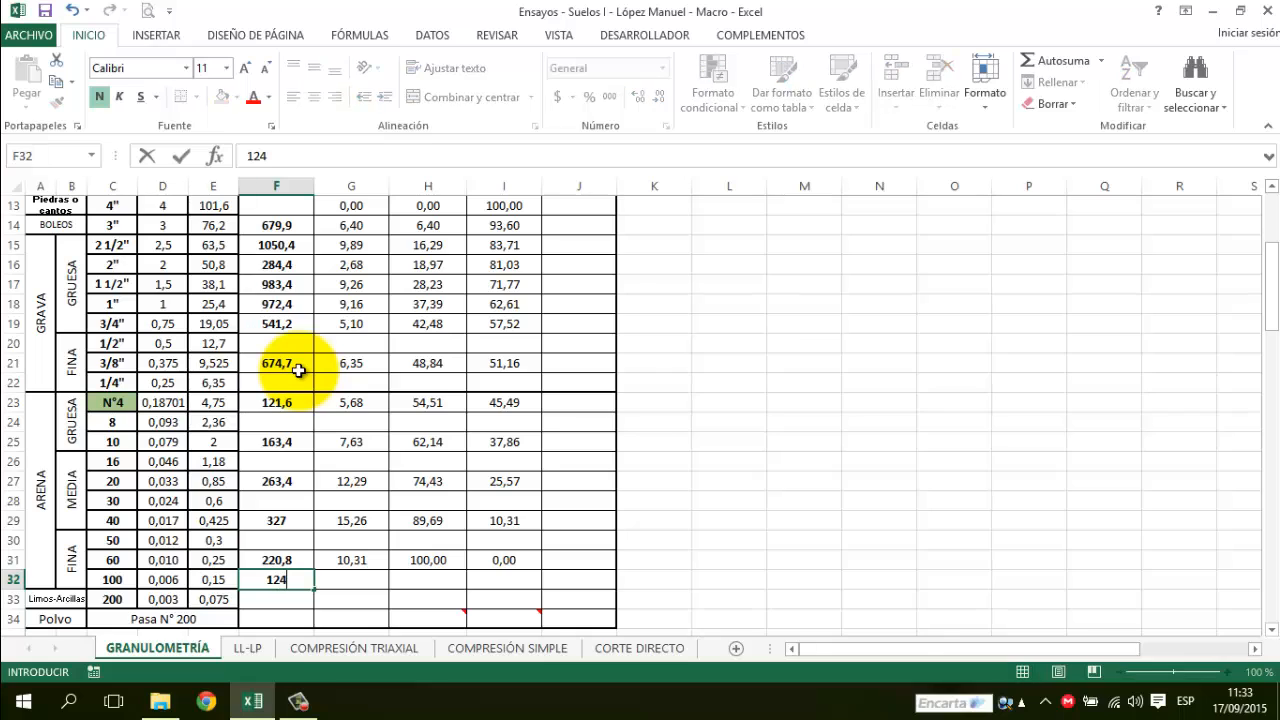
pyautogui.write(',1')
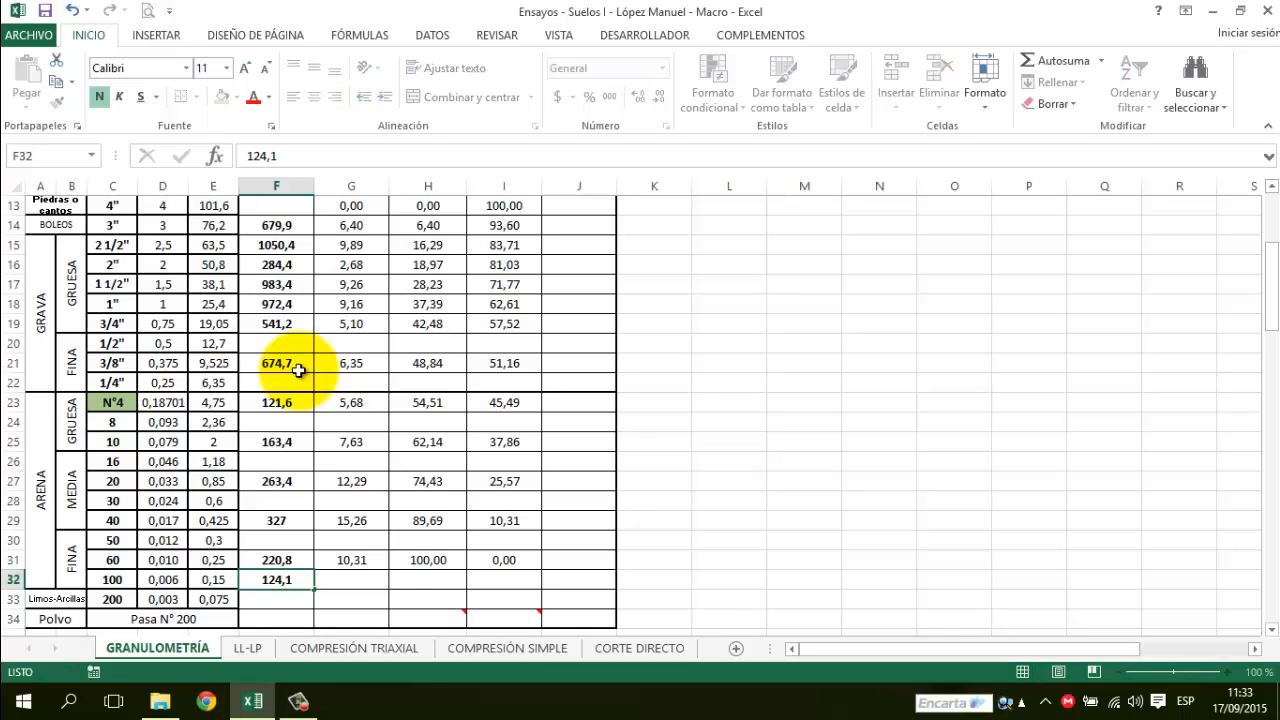
pyautogui.press('Return')
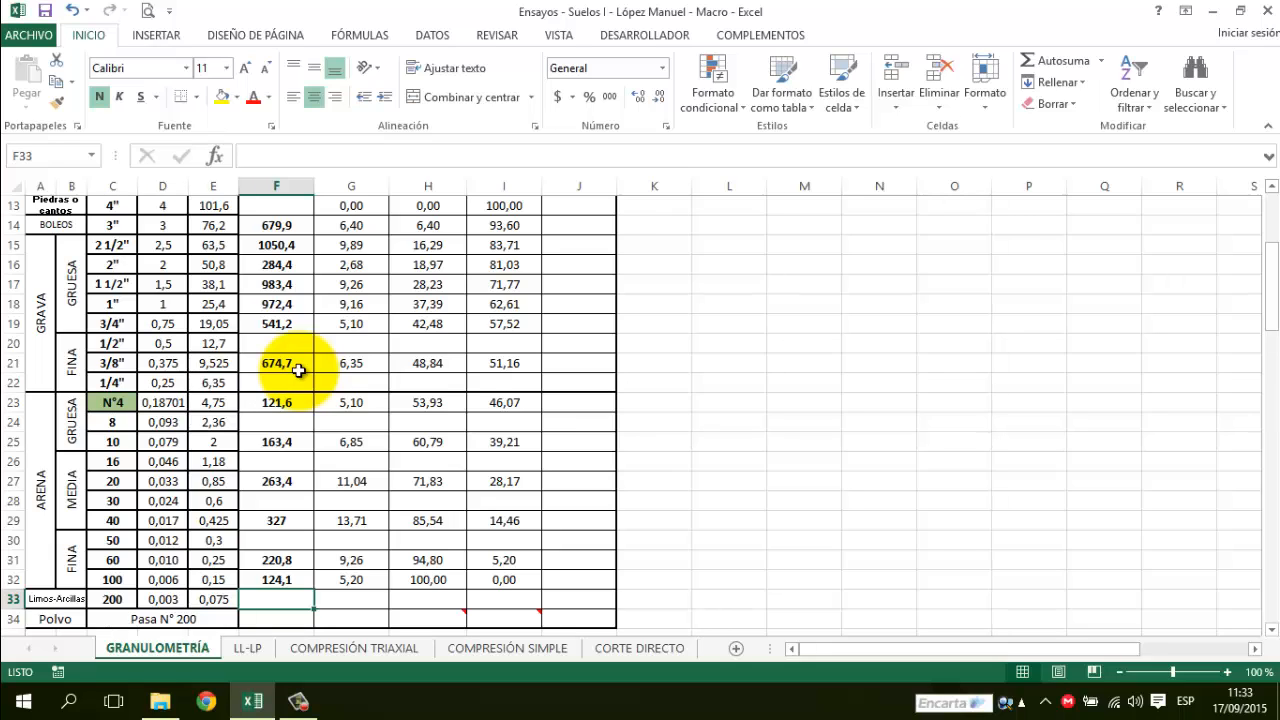
pyautogui.write('50,3')
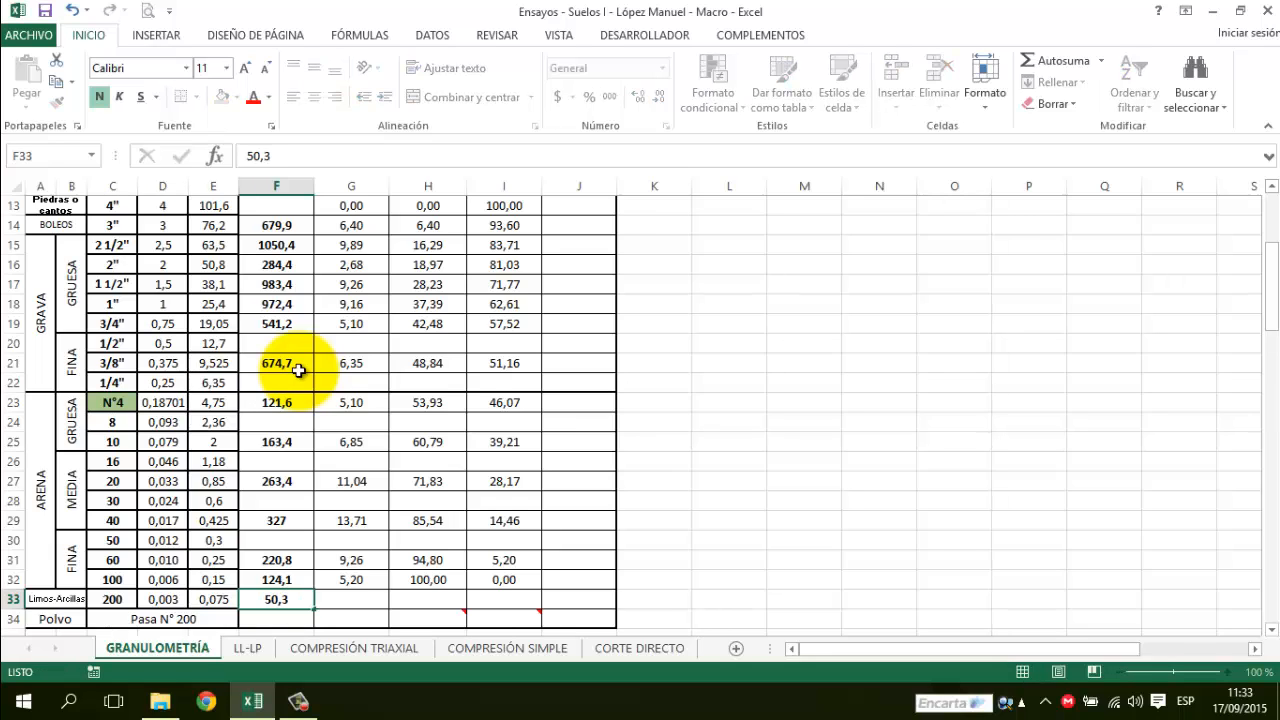
pyautogui.press('Return')
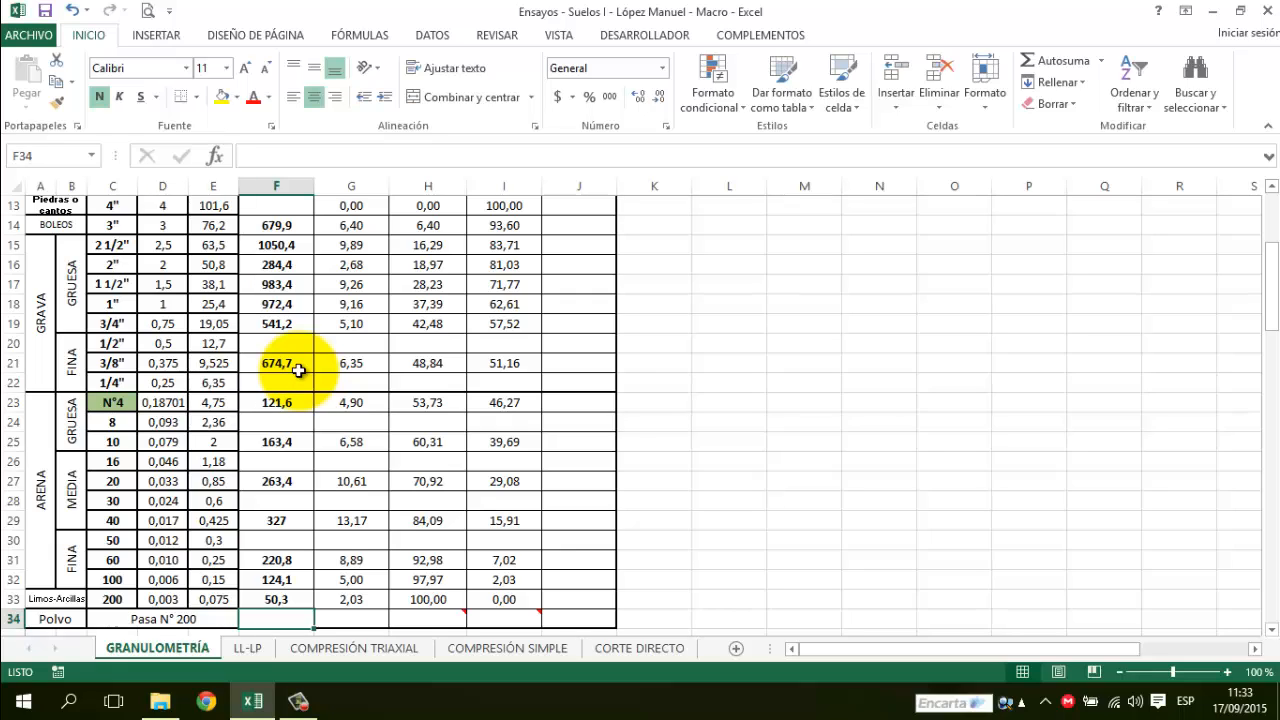
# Enter a partial retained weight of 23,3 for the Polvo row, Pasa N° 200.
pyautogui.press('Left')
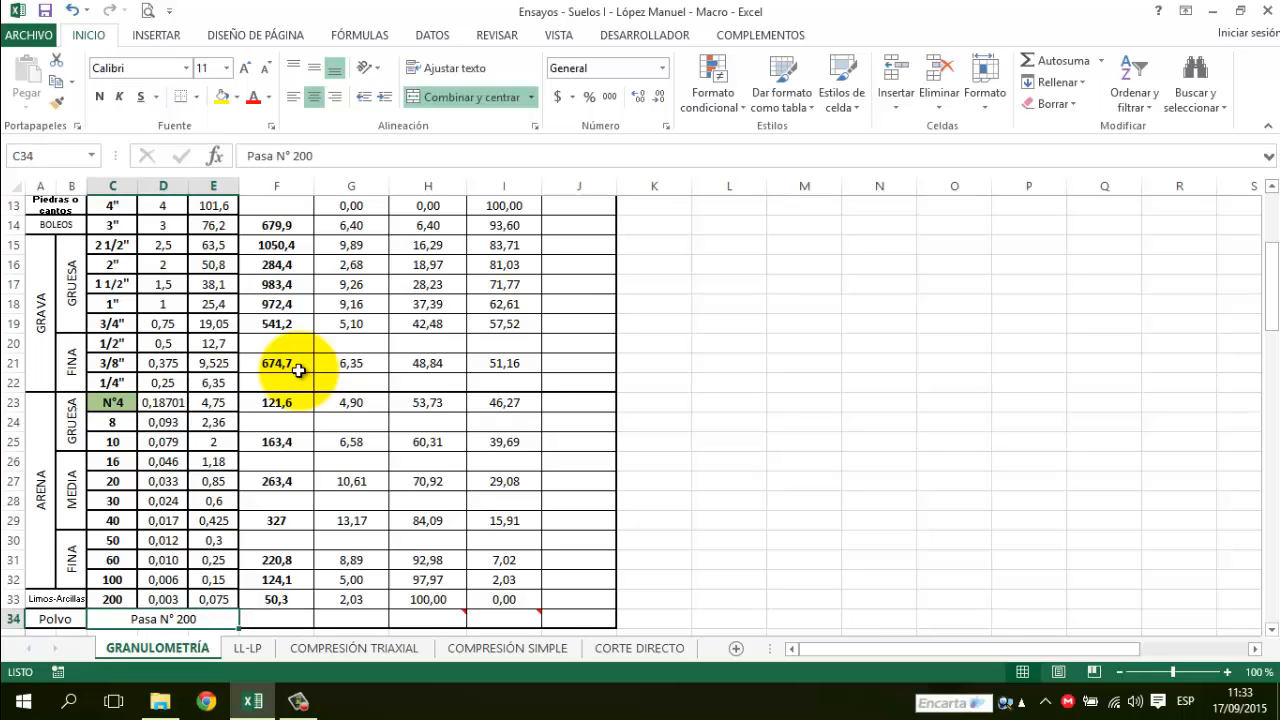
pyautogui.press('Right')
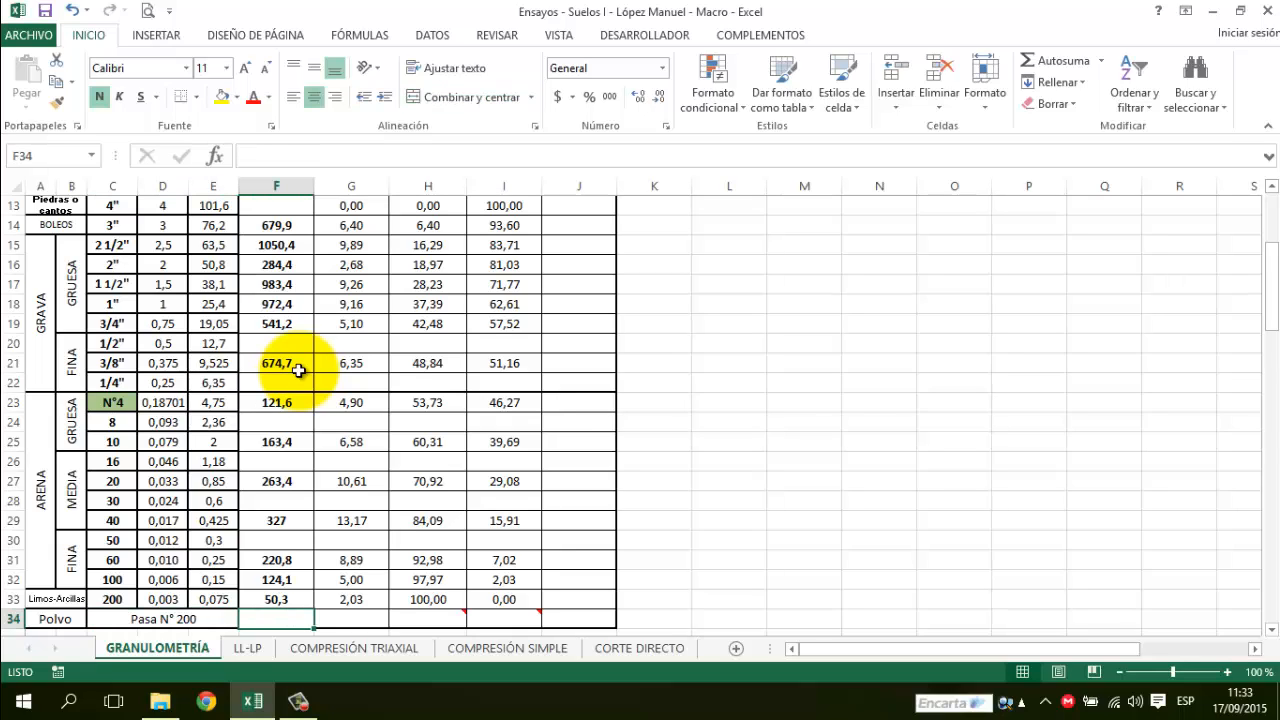
pyautogui.write('23')
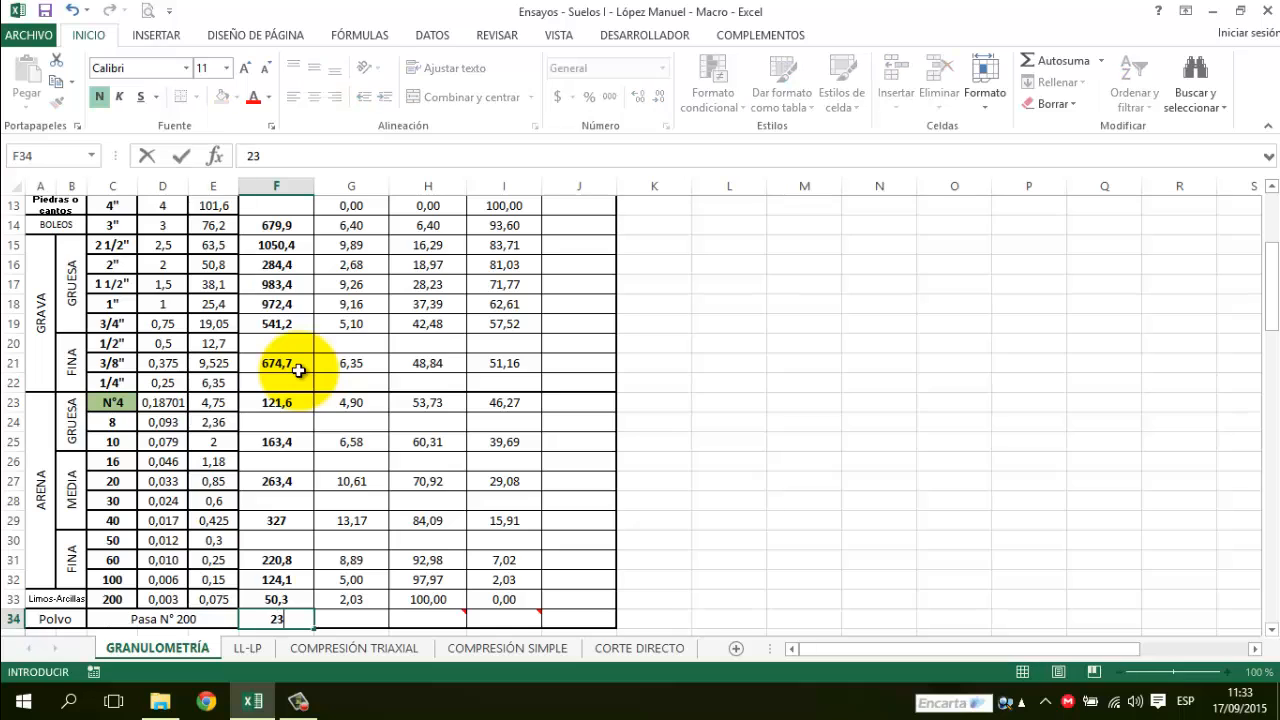
pyautogui.write(',3')
pyautogui.press('Return')
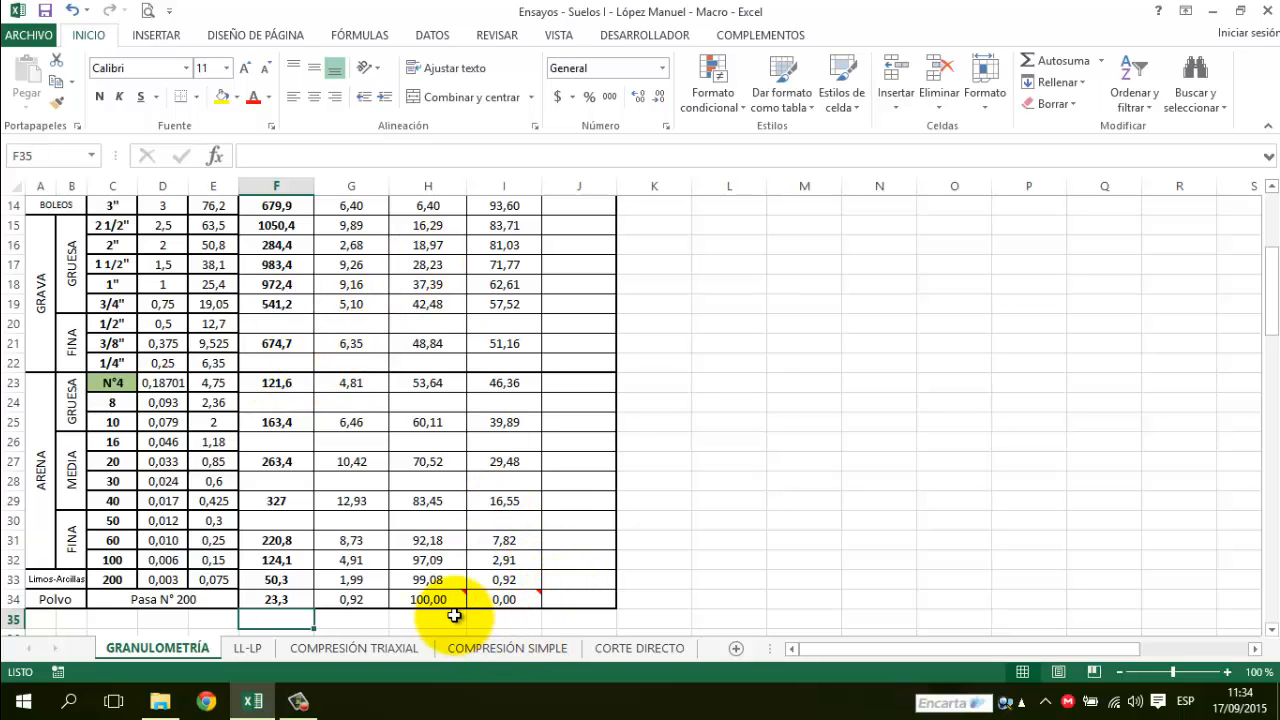
pyautogui.moveTo(432, 600)
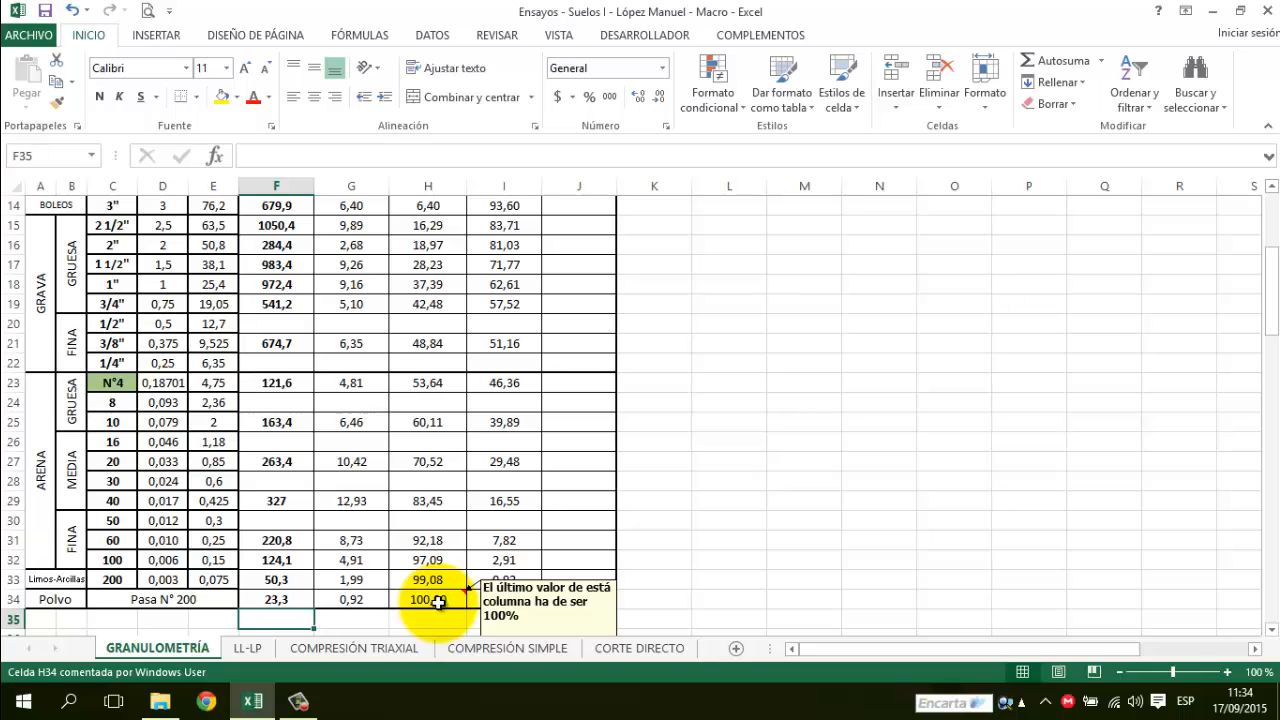
pyautogui.moveTo(529, 599)
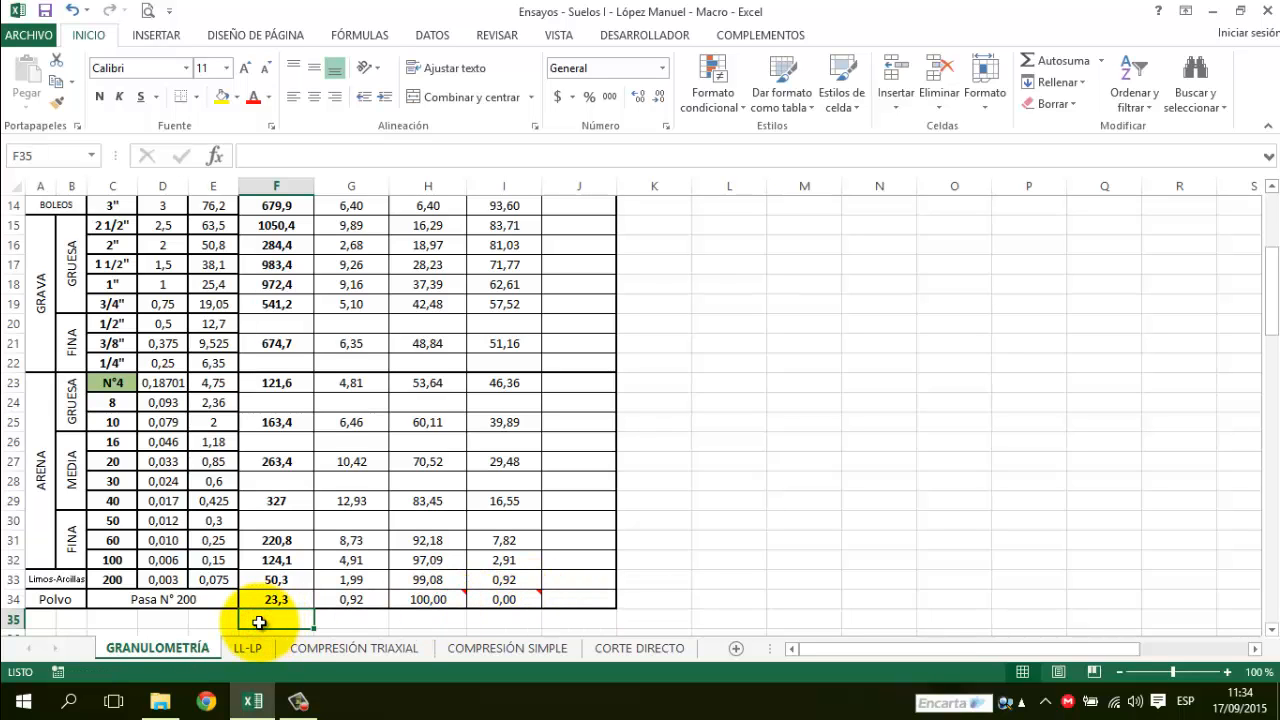
# Clear the repeated % Pasa value and its aperture for sieve 50 in the table beside the granulometric curve.
pyautogui.press('Down')
pyautogui.press('Down')
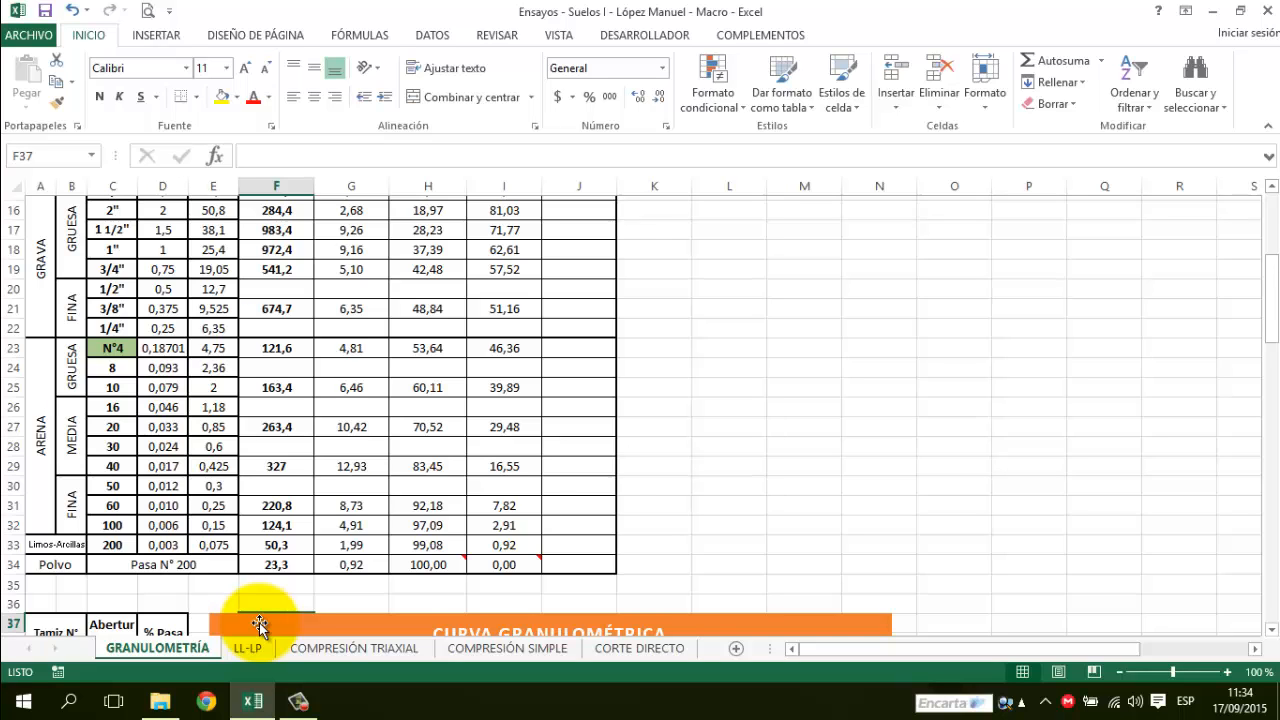
pyautogui.press('pagedown')
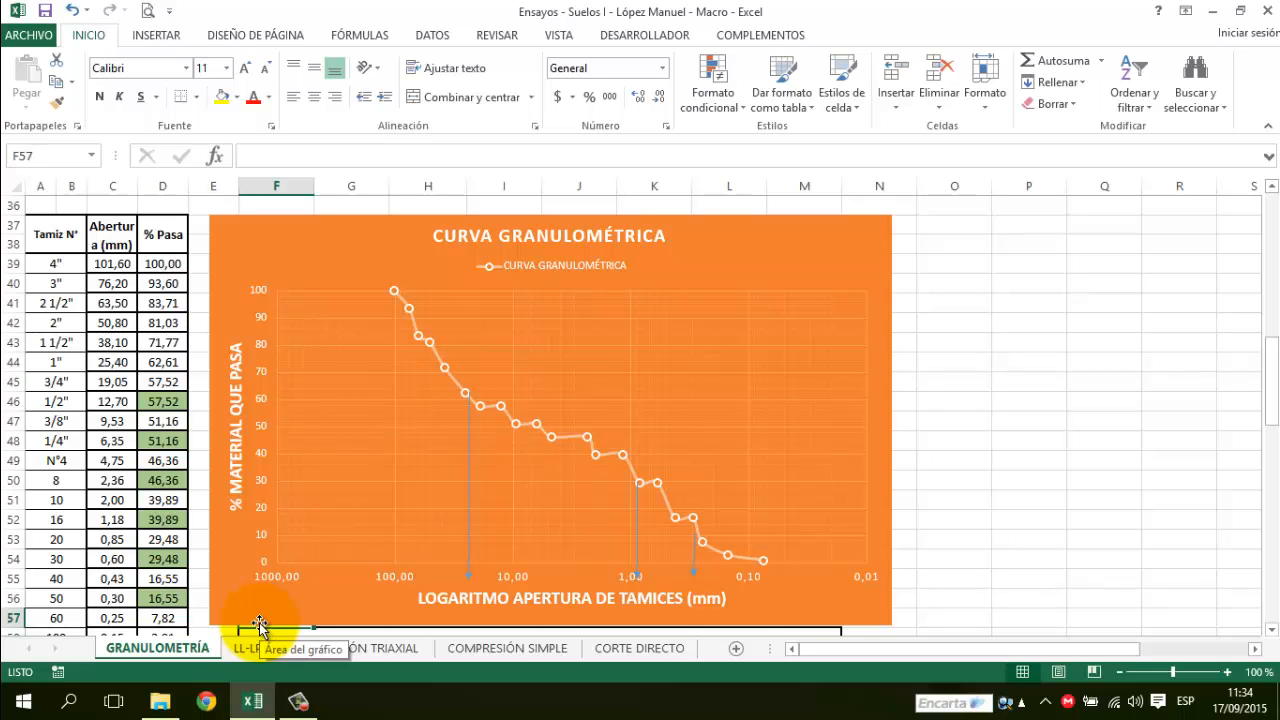
pyautogui.press('Down')
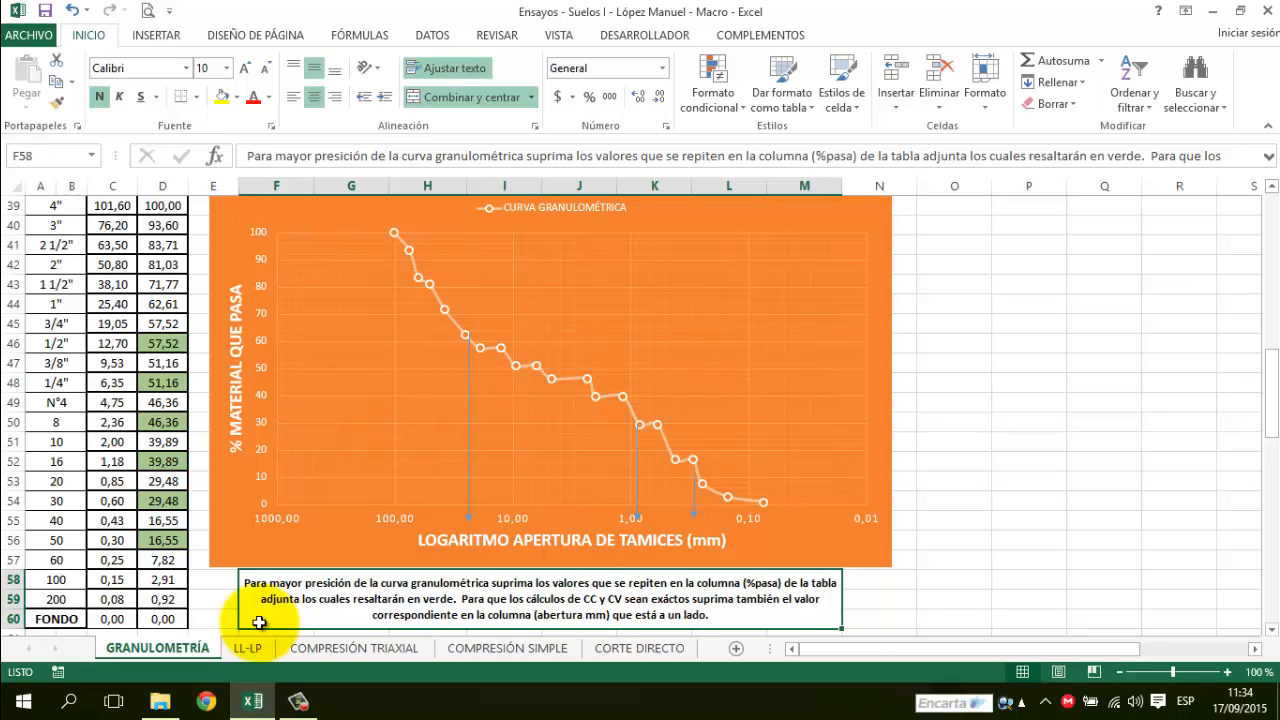
pyautogui.click(165, 541)
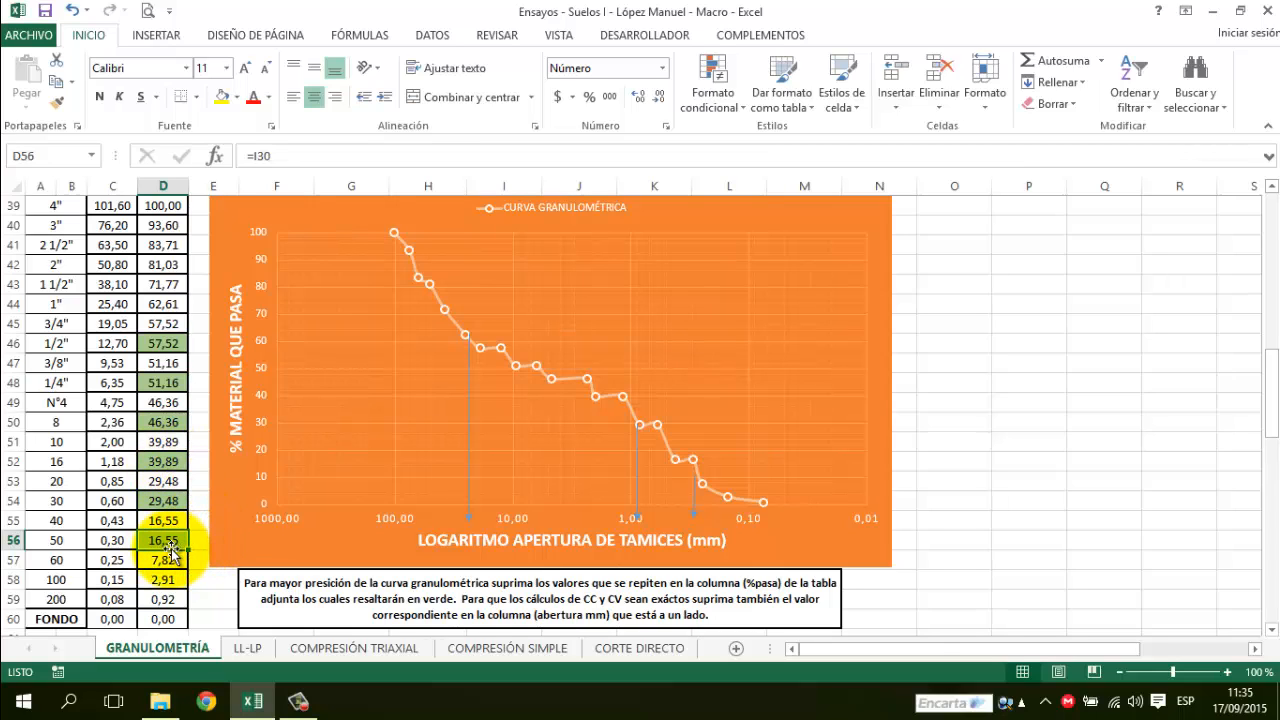
pyautogui.press('Delete')
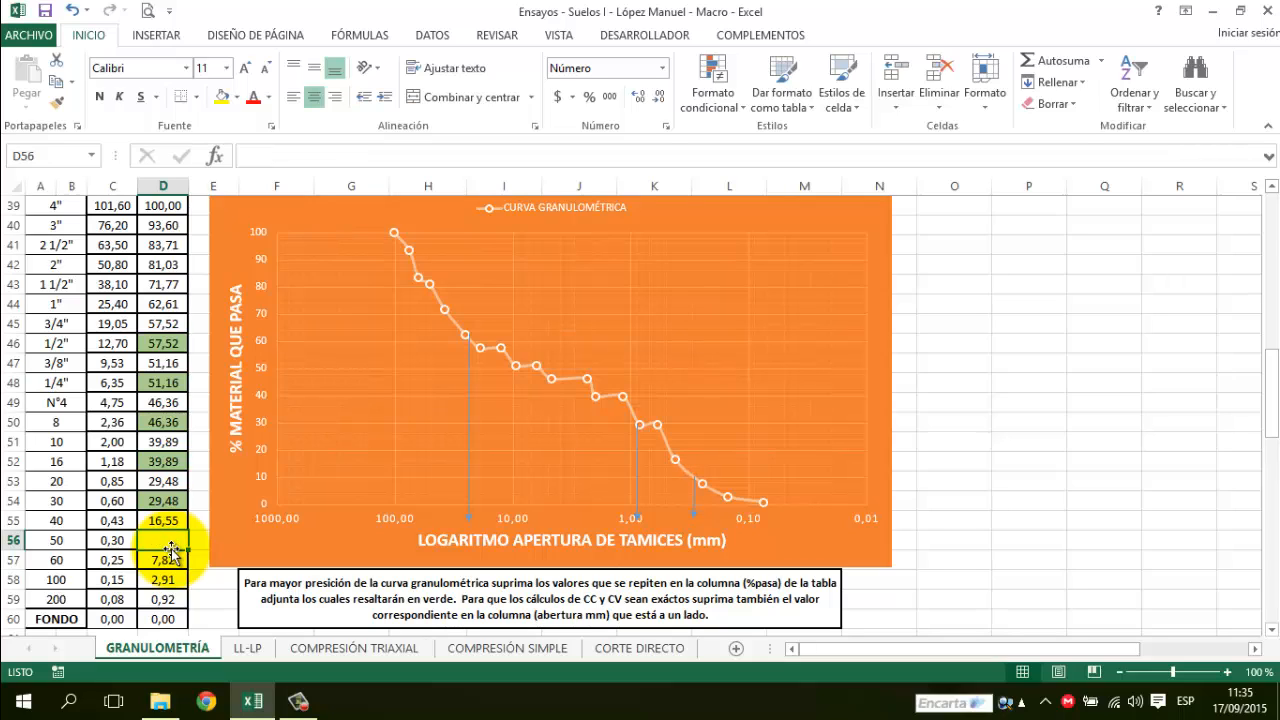
pyautogui.press('Left')
pyautogui.press('Delete')
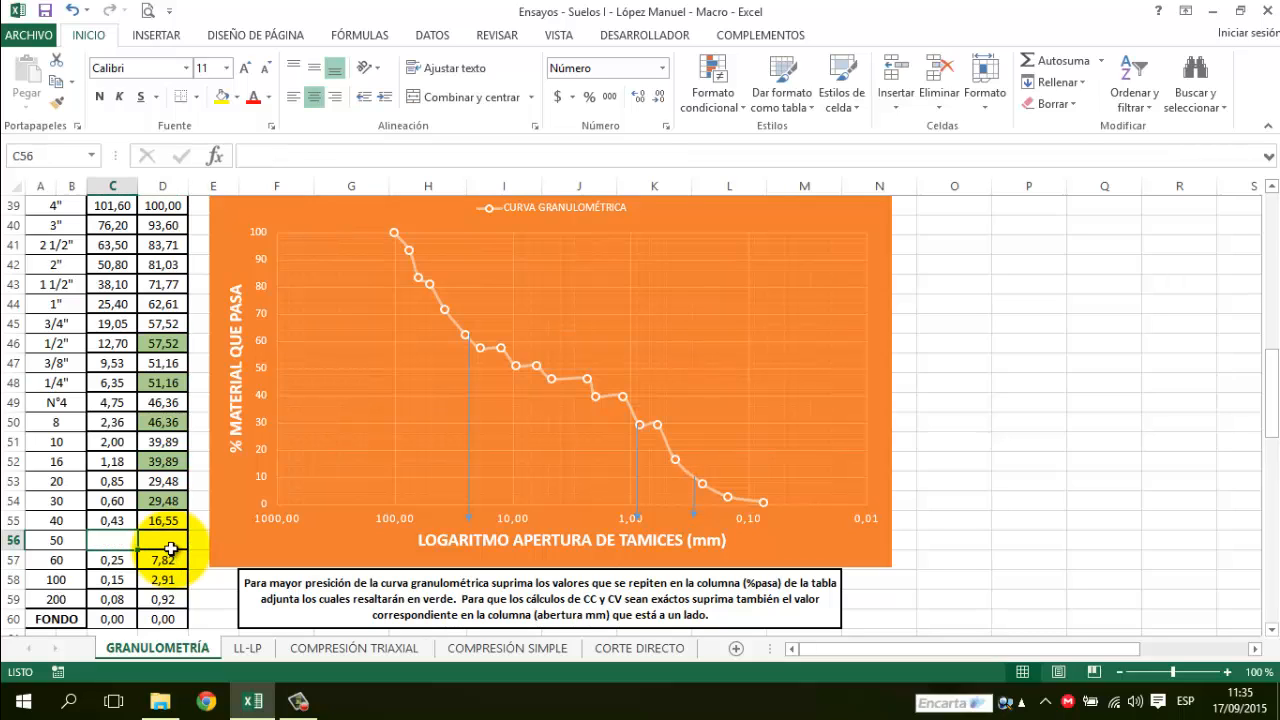
# Clear the aperture and repeated % Pasa values for sieves 30 and 16 in the curve's data table.
pyautogui.press('Up')
pyautogui.press('Up')
pyautogui.press('Delete')
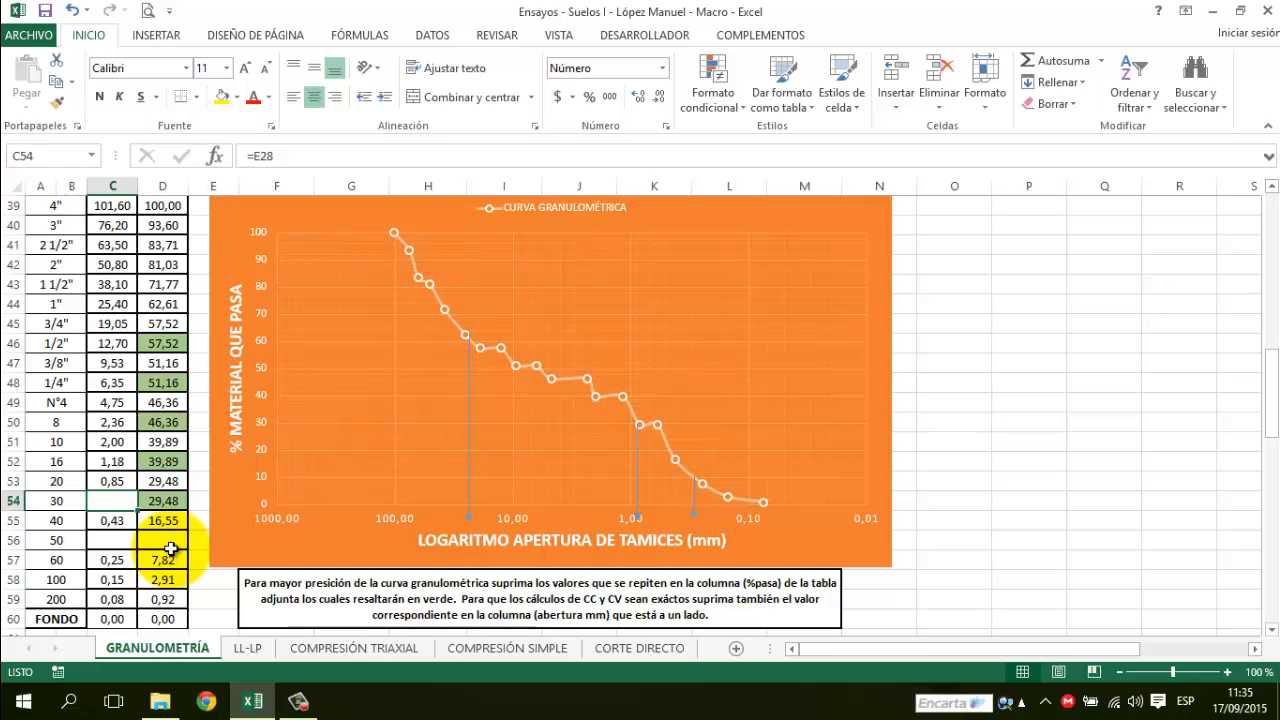
pyautogui.press('Right')
pyautogui.press('Delete')
pyautogui.press('Up')
pyautogui.press('Up')
pyautogui.press('Delete')
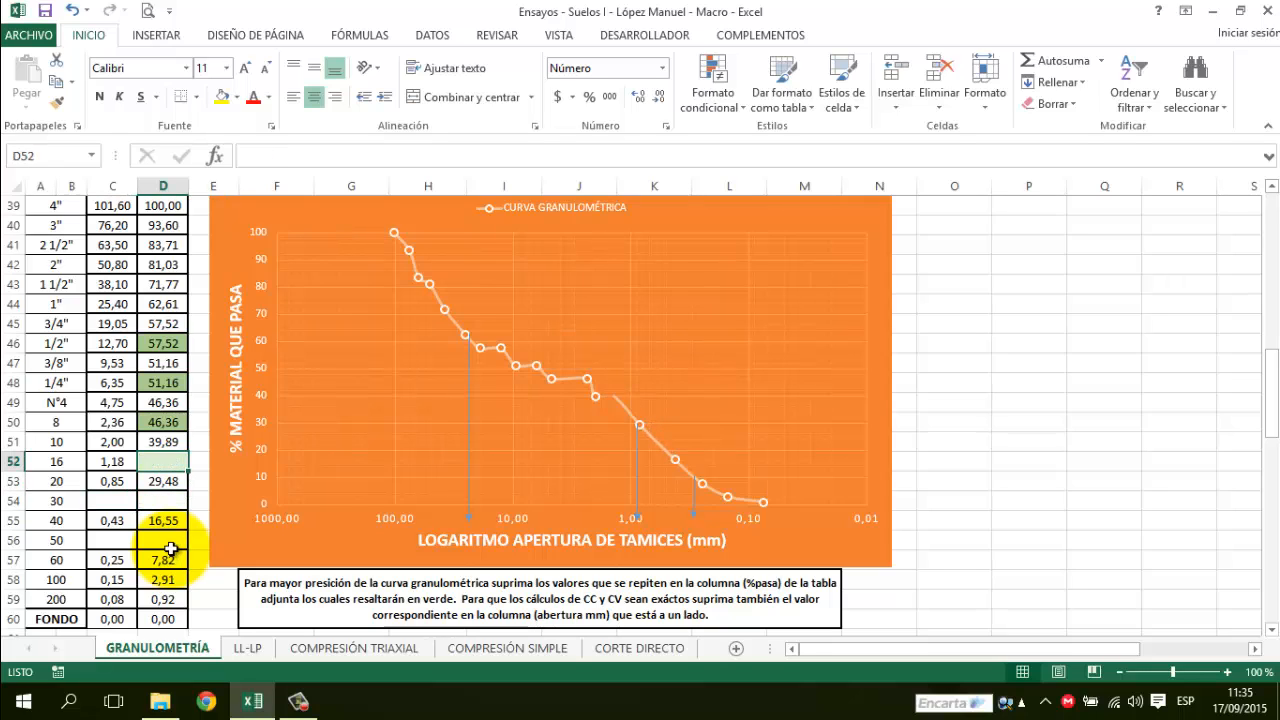
pyautogui.press('Left')
pyautogui.press('Delete')
# Clear the aperture and repeated % Pasa values for sieves 8 and 1/4" in the curve's data table.
pyautogui.press('Up')
pyautogui.press('Up')
pyautogui.press('Delete')
pyautogui.press('Right')
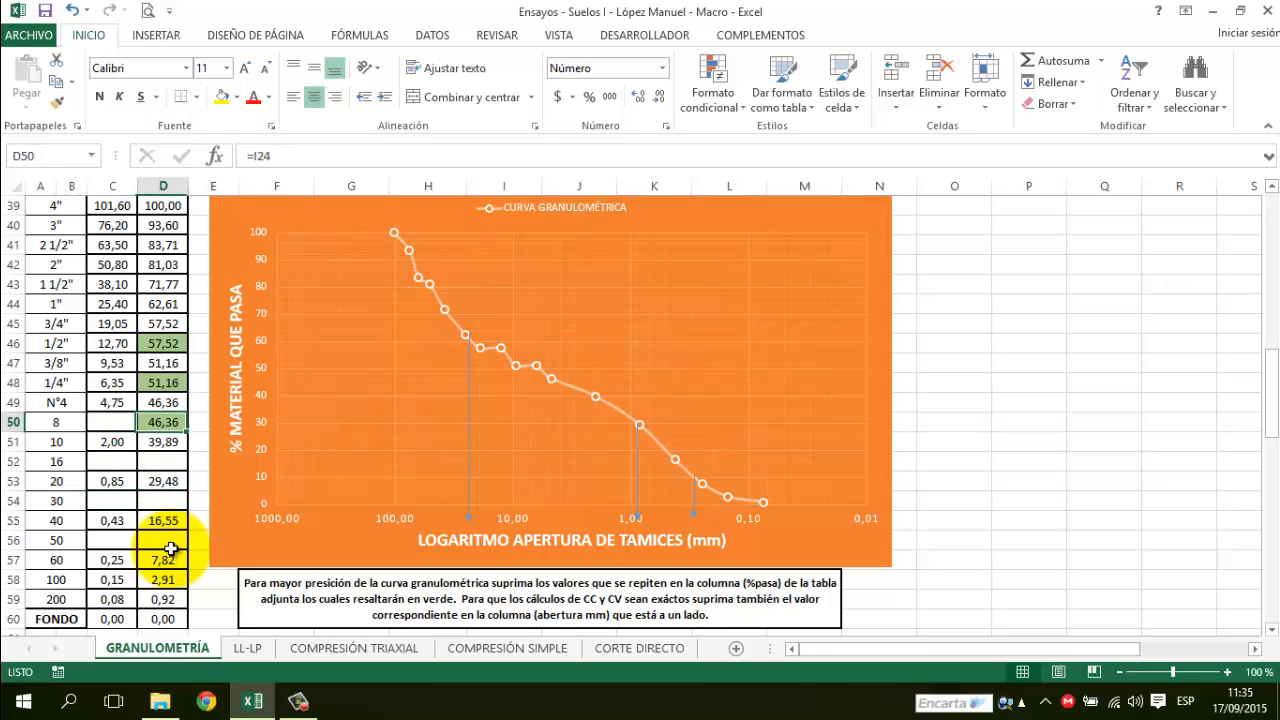
pyautogui.press('Delete')
pyautogui.press('Up')
pyautogui.press('Up')
pyautogui.press('Delete')
pyautogui.press('Left')
pyautogui.press('Delete')
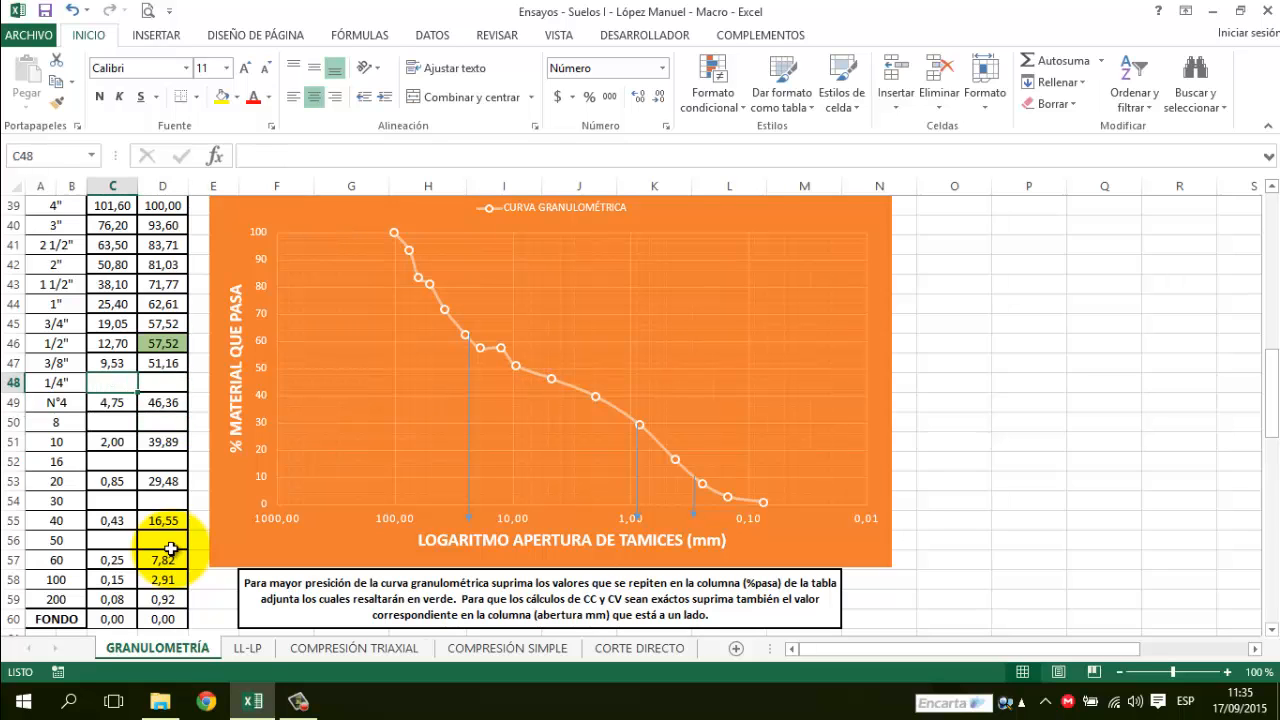
# Clear the aperture and the repeated % Pasa value for the 1/2" sieve in the curve's data table.
pyautogui.press('Up')
pyautogui.press('Up')
pyautogui.press('Delete')
pyautogui.press('Right')
pyautogui.press('Delete')
# Review the remaining apertures and % Pasa values in the table together with the resulting granulometric curve.
pyautogui.press('Up')
pyautogui.press('Up')
pyautogui.press('Up')
pyautogui.press('Up')
pyautogui.press('Up')
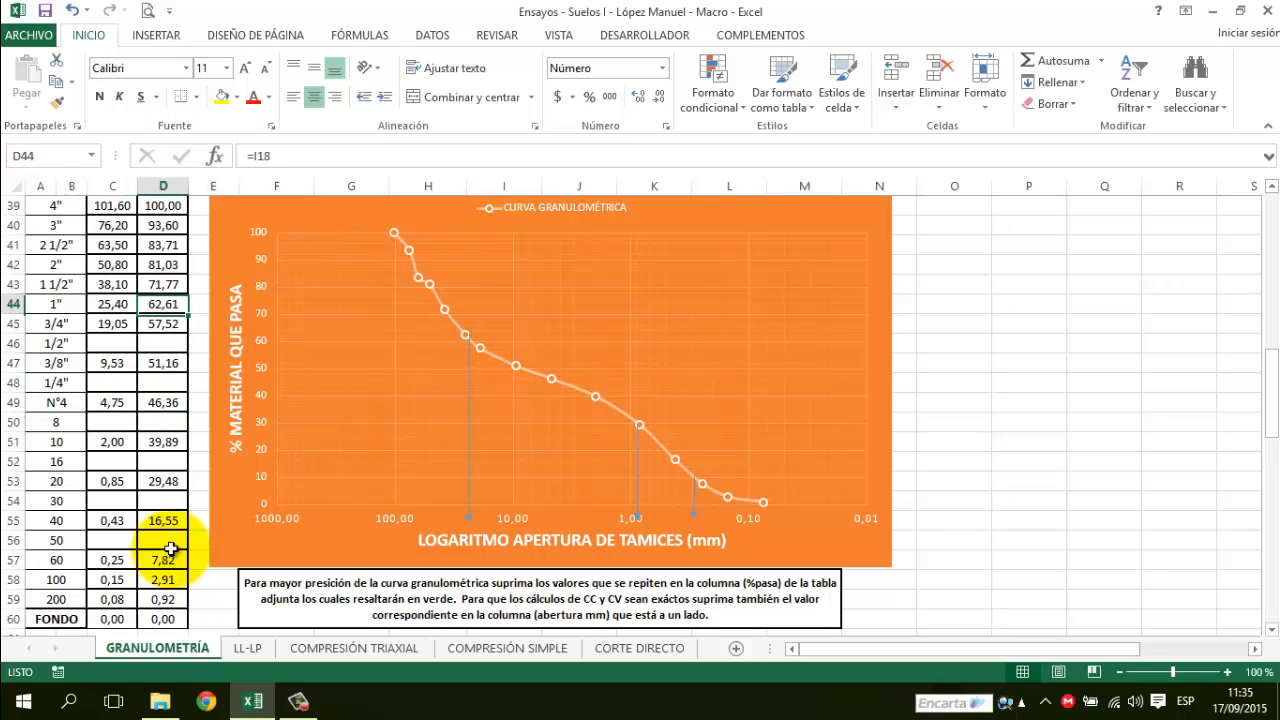
pyautogui.press('Up')
pyautogui.press('Up')
pyautogui.press('Up')
pyautogui.press('Up')
pyautogui.press('Down')
pyautogui.press('Down')
pyautogui.press('Down')
pyautogui.press('Down')
pyautogui.press('Down')
pyautogui.press('Down')
pyautogui.press('Down')
pyautogui.press('Down')
pyautogui.press('Down')
pyautogui.press('Down')
pyautogui.press('Down')
pyautogui.press('Down')
pyautogui.press('Down')
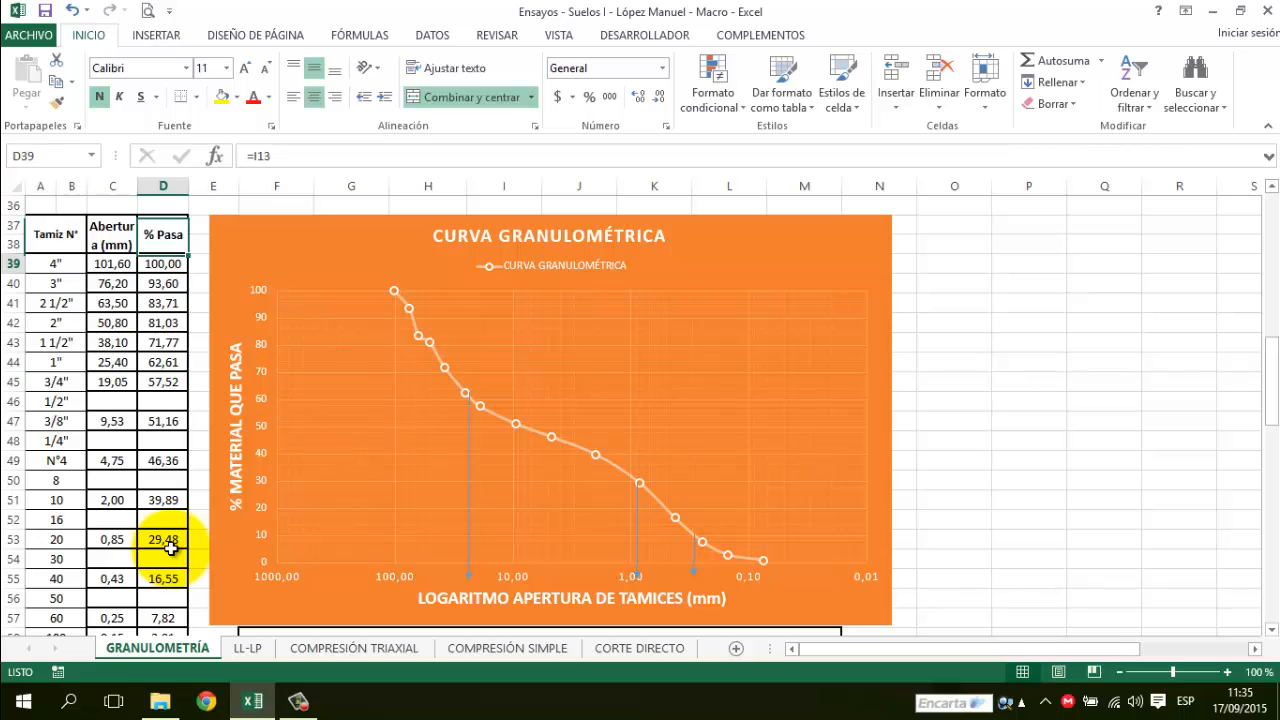
pyautogui.press('Down')
pyautogui.press('Down')
pyautogui.press('Down')
pyautogui.press('Down')
pyautogui.press('Down')
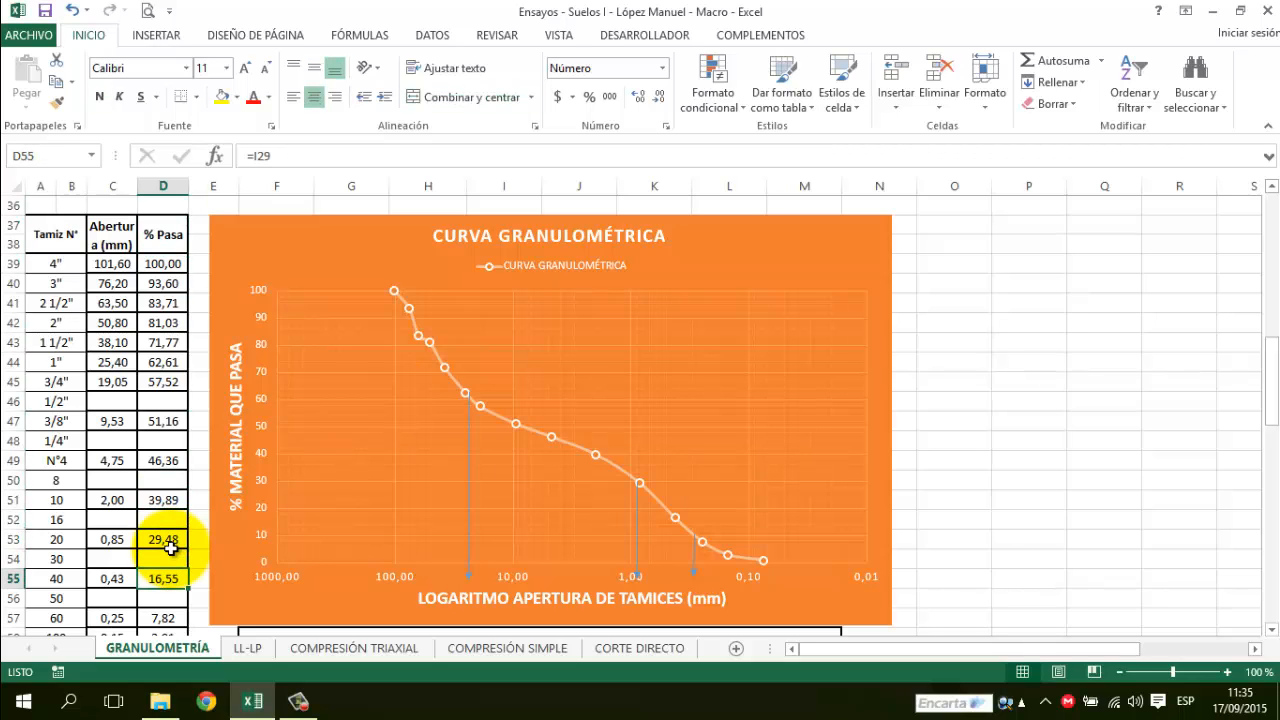
pyautogui.press('Down')
pyautogui.press('Down')
pyautogui.press('Down')
pyautogui.press('Down')
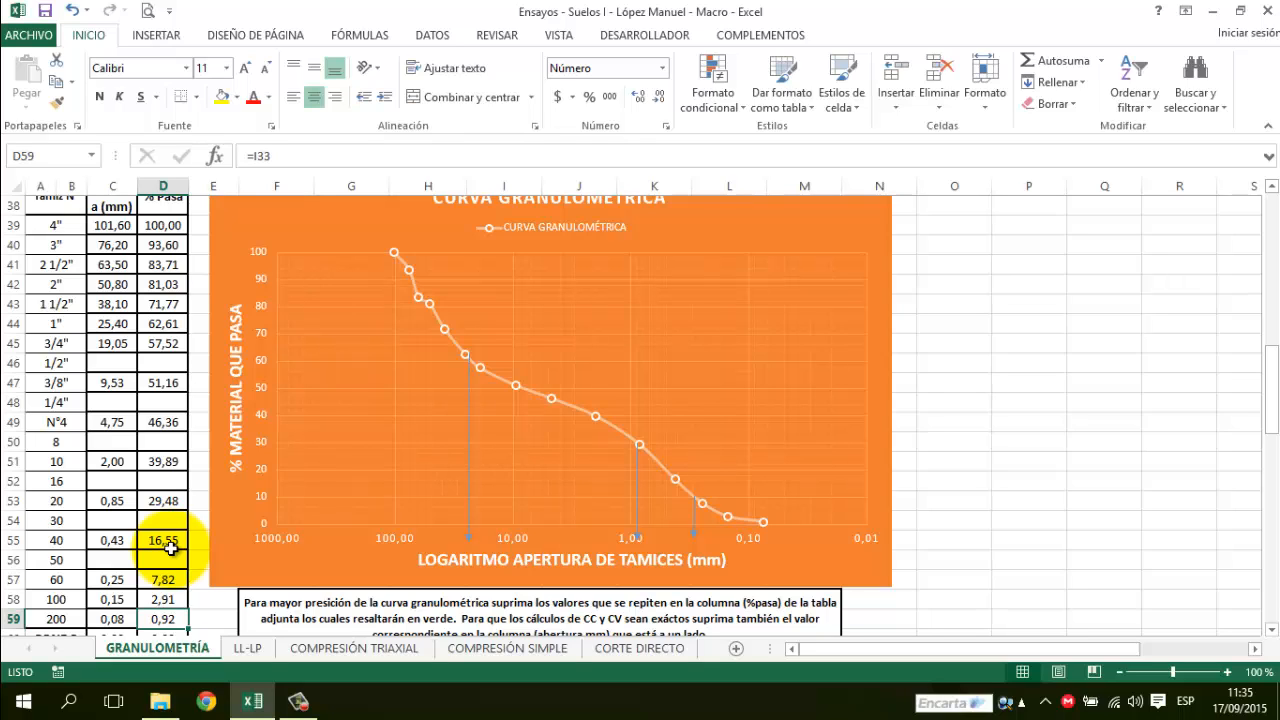
# Examine the D10, D30 and D60 diameter calculations and the Cu and Cc grading results below the curve.
pyautogui.press('Down')
pyautogui.press('Down')
pyautogui.press('Down')
pyautogui.press('Down')
pyautogui.press('Down')
pyautogui.press('Down')
pyautogui.press('Down')
pyautogui.press('Down')
pyautogui.press('Down')
pyautogui.press('Down')
pyautogui.press('Down')
pyautogui.press('Down')
pyautogui.press('Down')
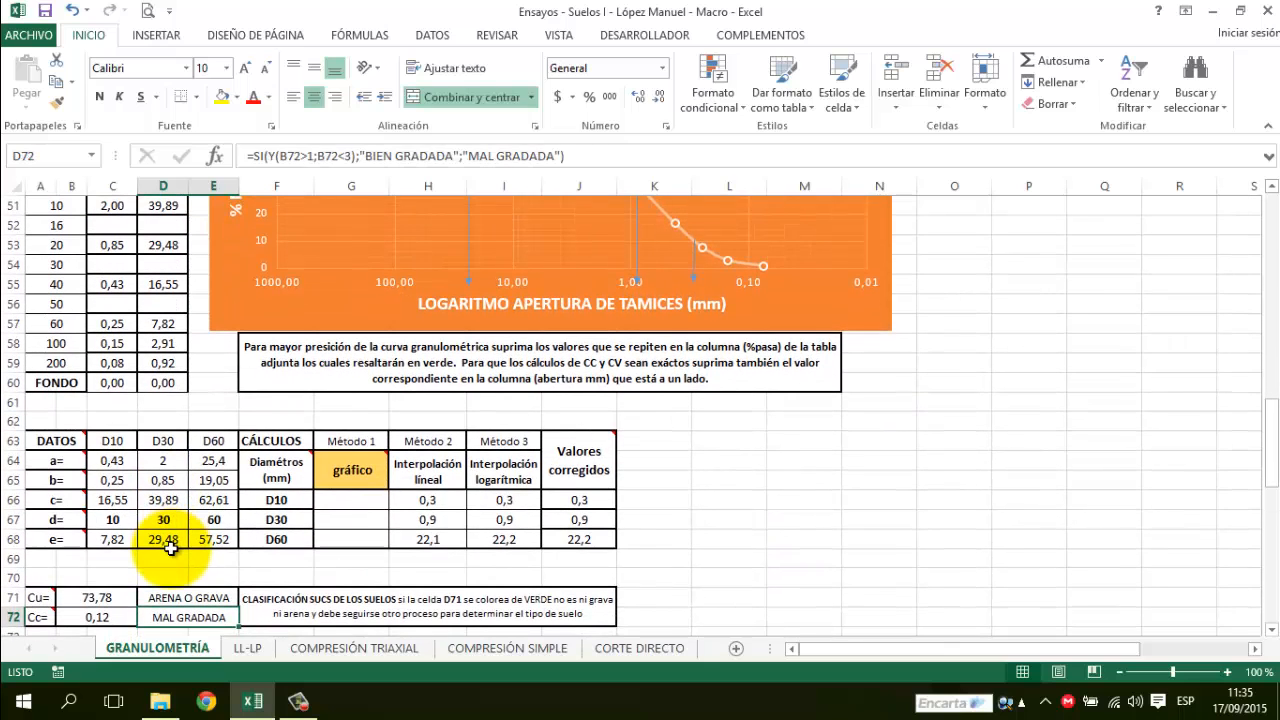
pyautogui.moveTo(267, 481)
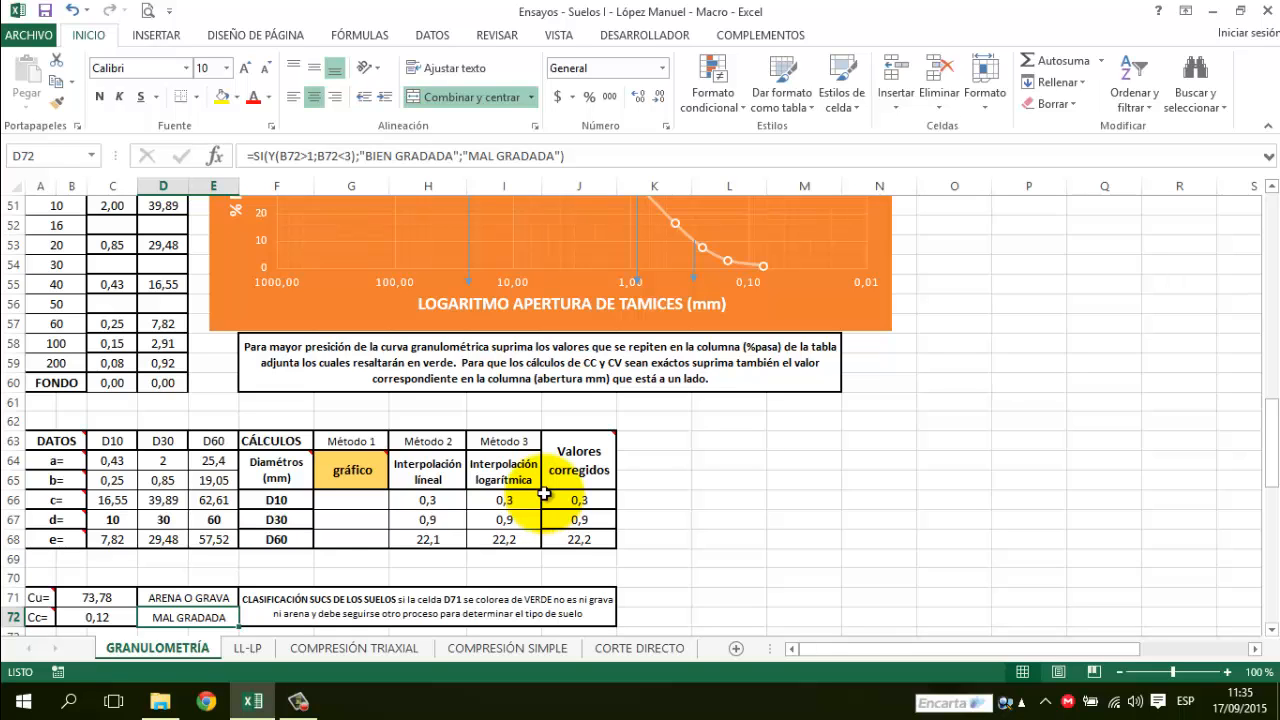
# Inspect the corrected diameter values for D10, D30 and D60 in the Valores corregidos column.
pyautogui.rightClick(588, 505)
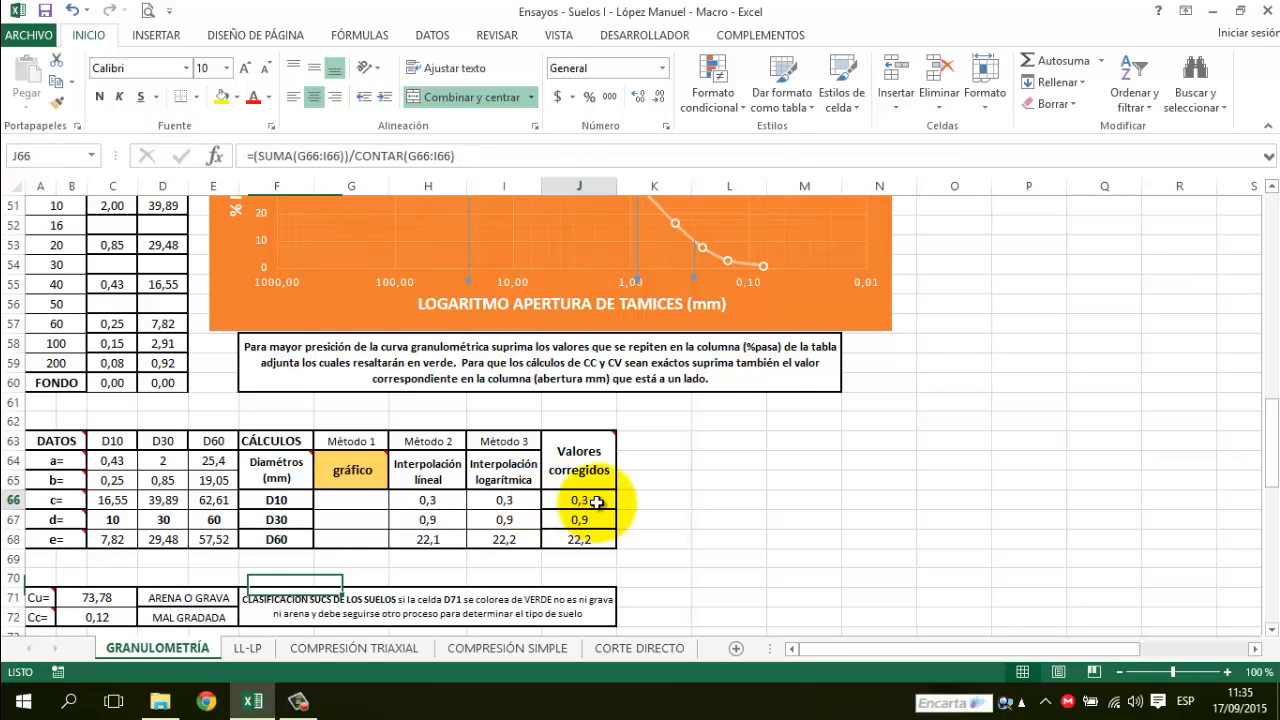
pyautogui.click(576, 507)
pyautogui.rightClick(563, 522)
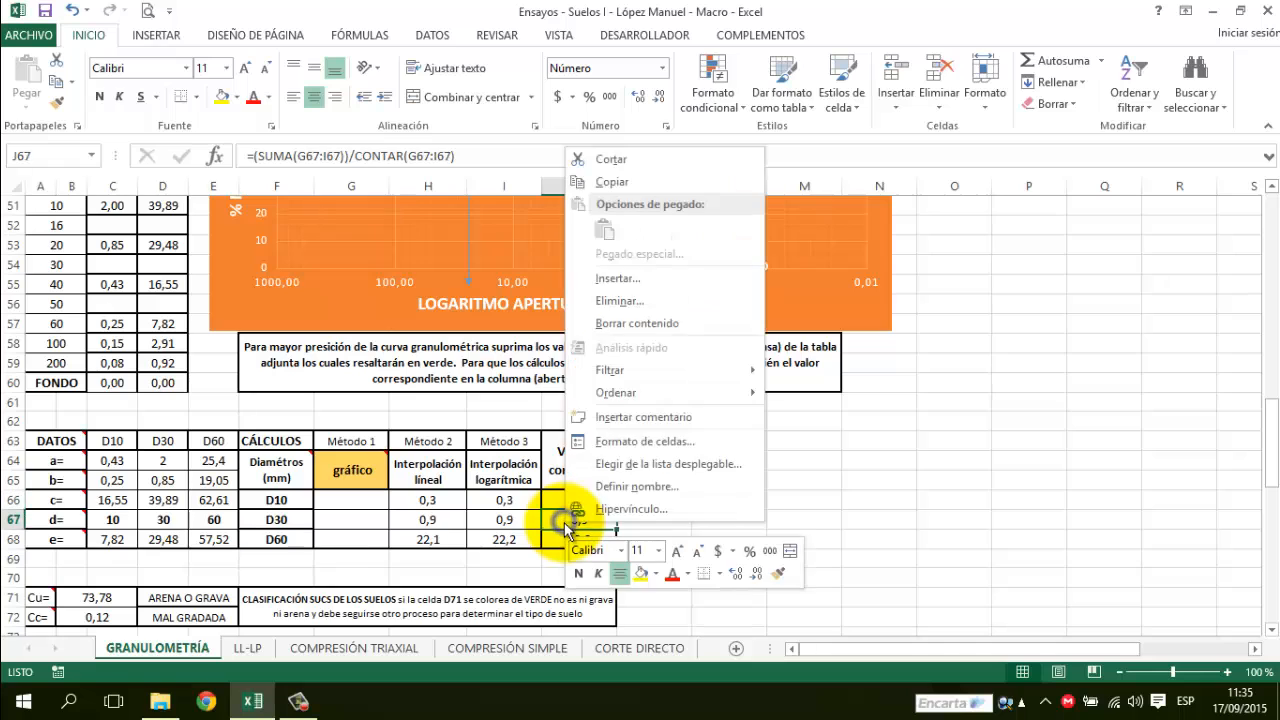
pyautogui.click(556, 535)
pyautogui.rightClick(558, 538)
pyautogui.click(766, 467)
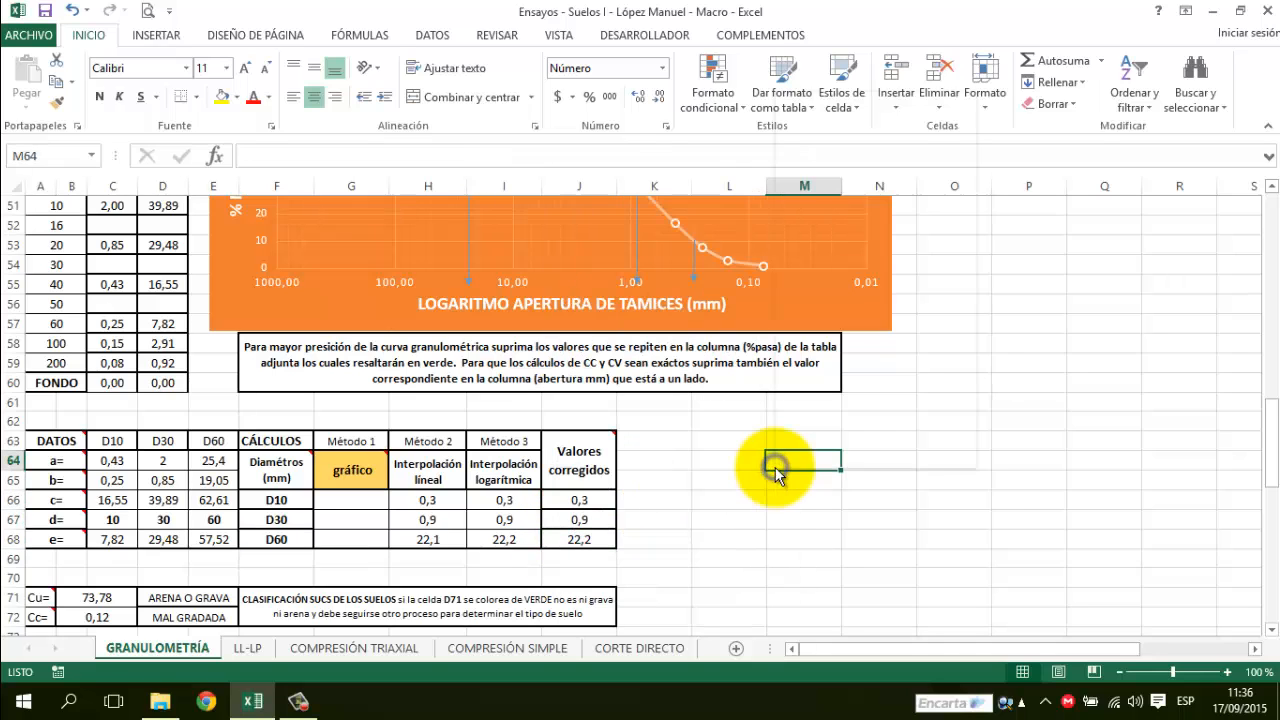
pyautogui.rightClick(764, 466)
pyautogui.press('Escape')
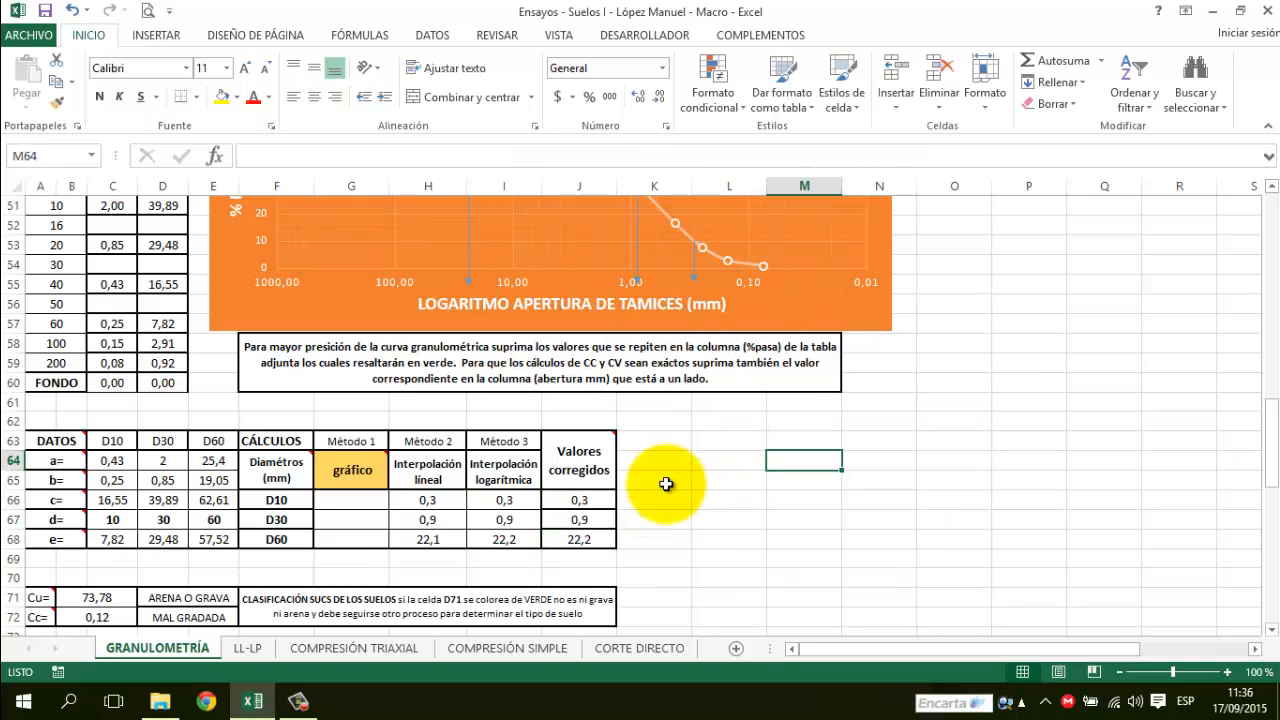
# Check the curve and the Método 1 gráfico cells for D10, D30 and D60.
pyautogui.click(523, 253)
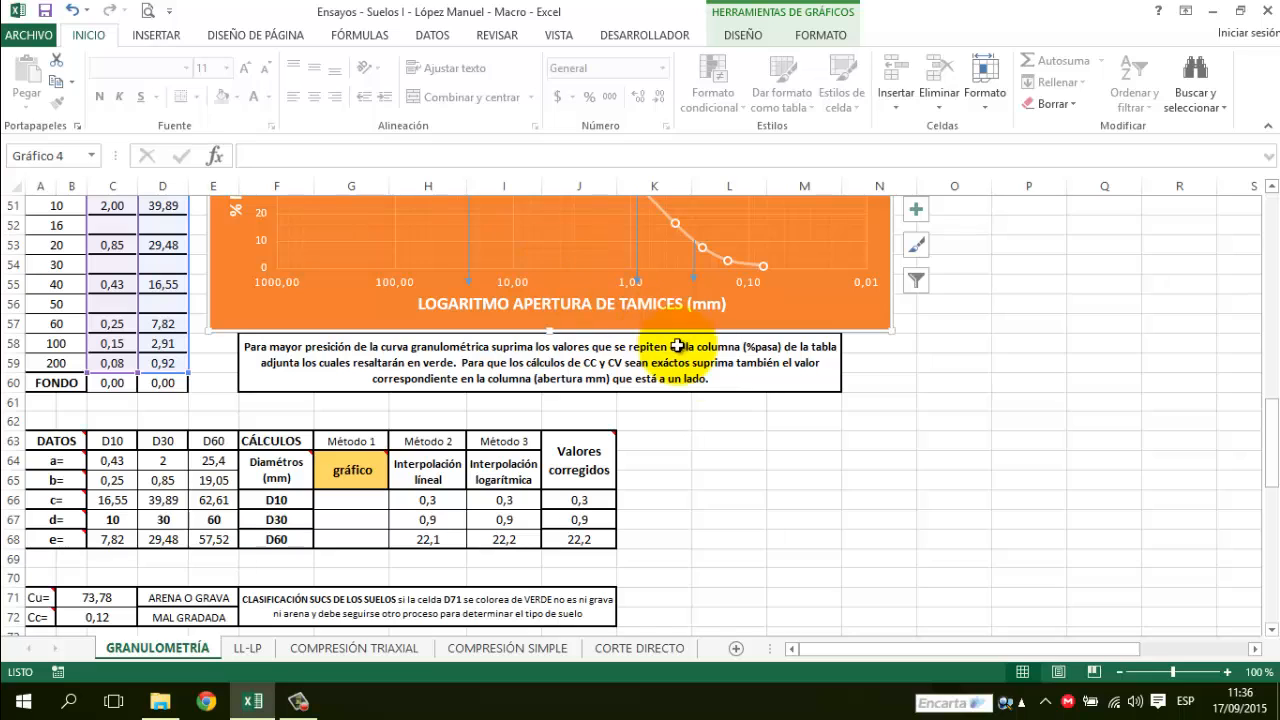
pyautogui.click(344, 496)
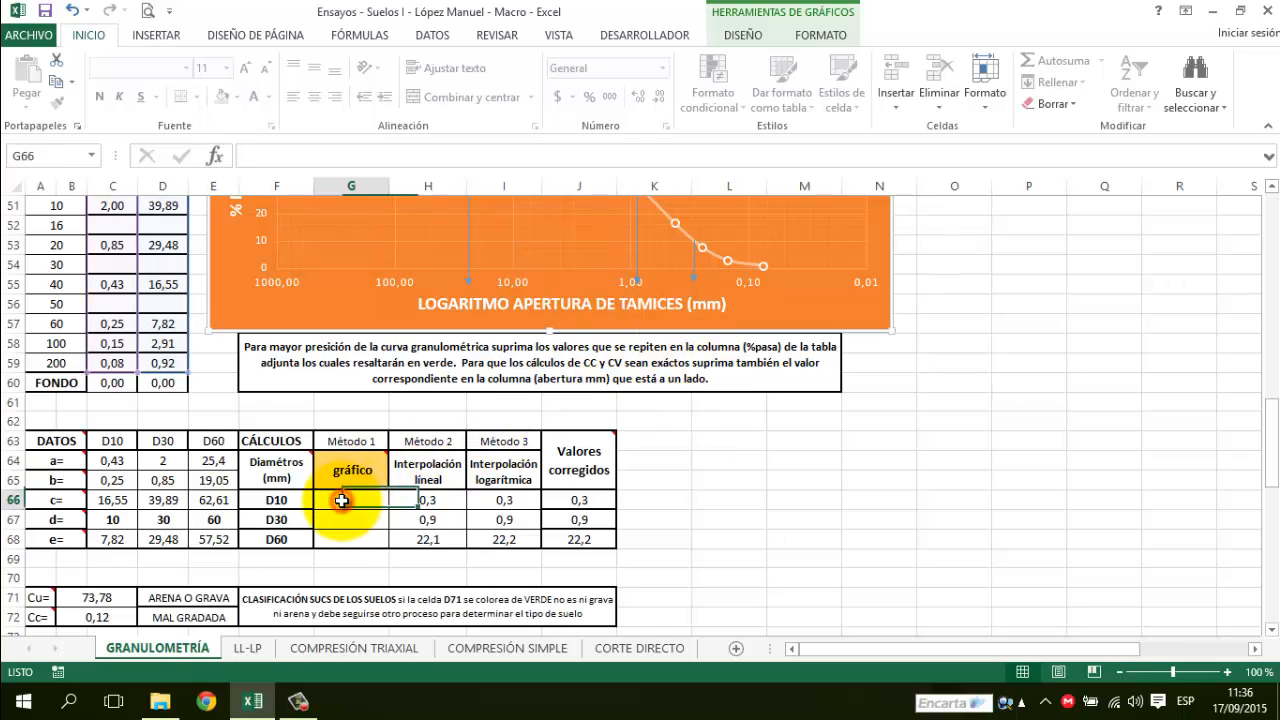
pyautogui.click(346, 522)
pyautogui.click(338, 539)
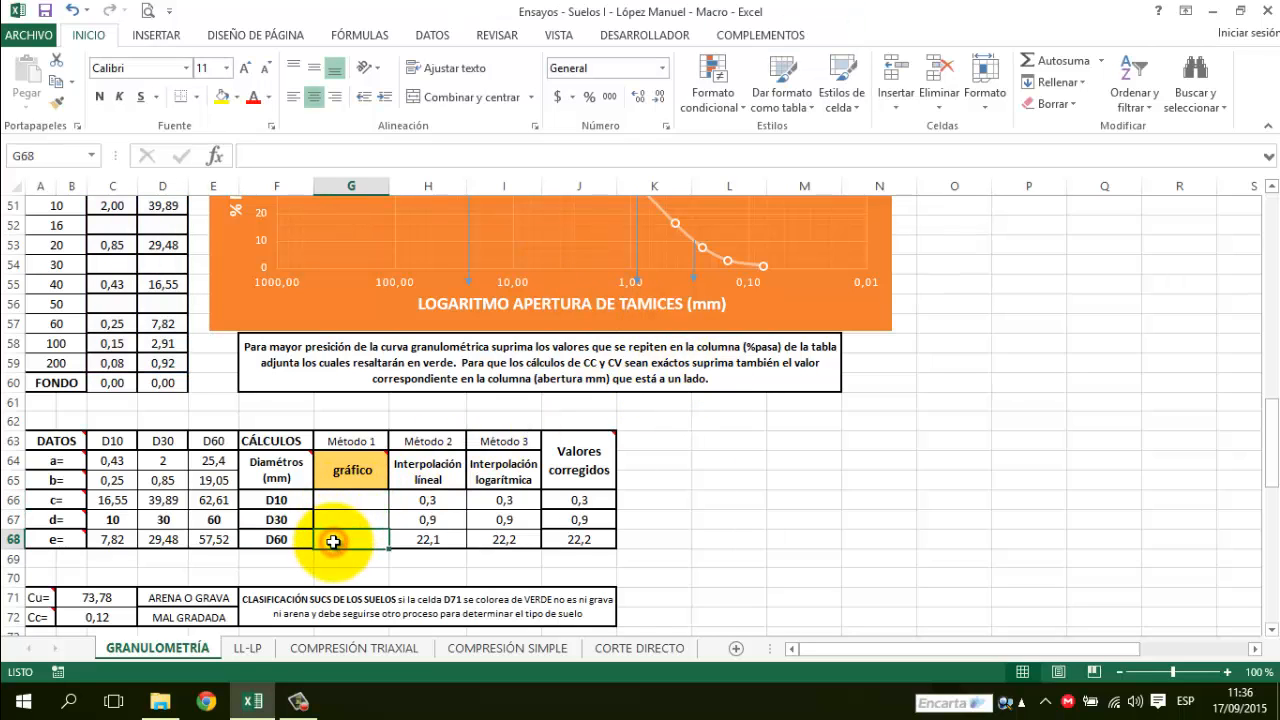
# Shift the D60 guide arrow on the granulometric curve slightly so it marks the curve's 60 % crossing.
pyautogui.moveTo(579, 500); pyautogui.dragTo(580, 535)
pyautogui.click(700, 497)
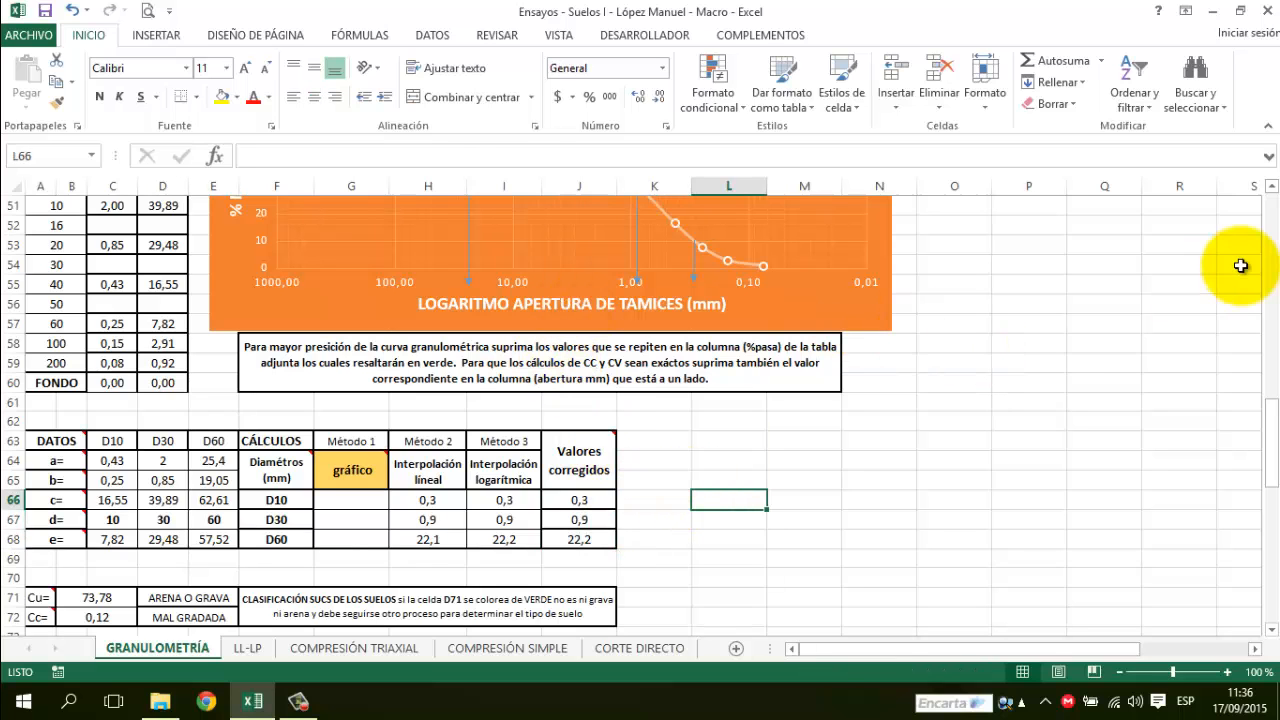
pyautogui.scroll(8, 1274, 190)
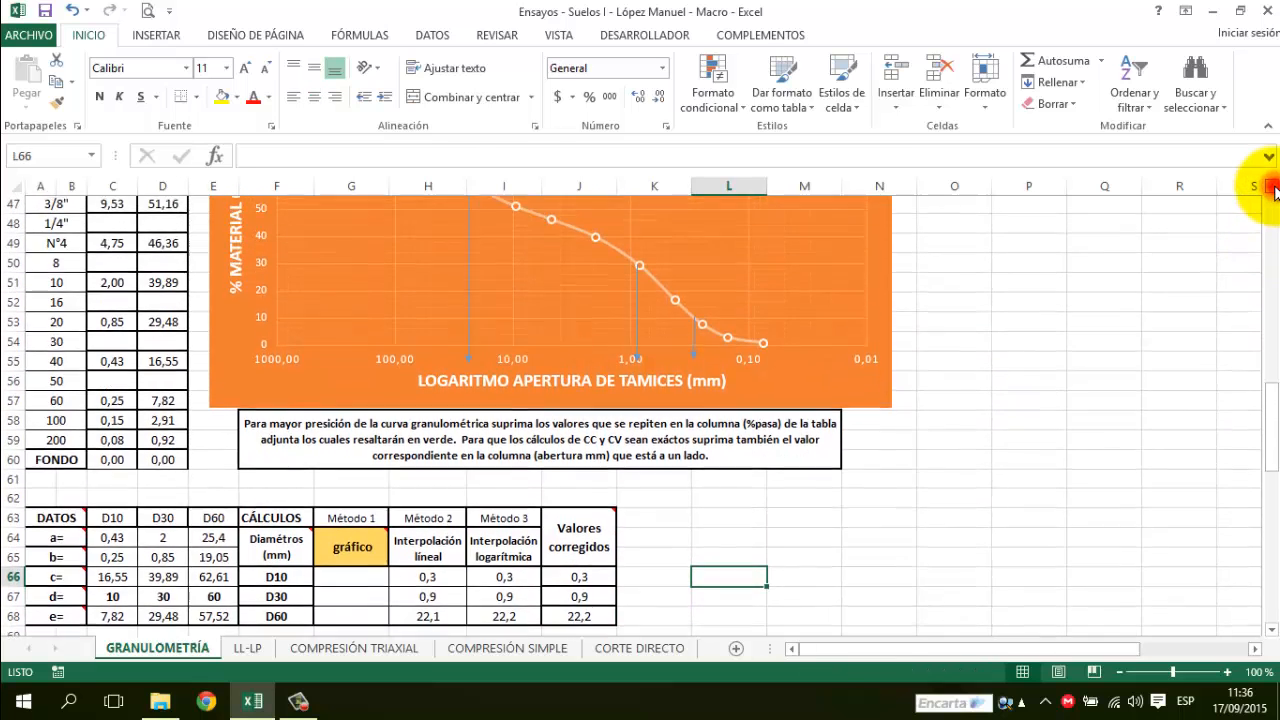
pyautogui.scroll(4, 1274, 190)
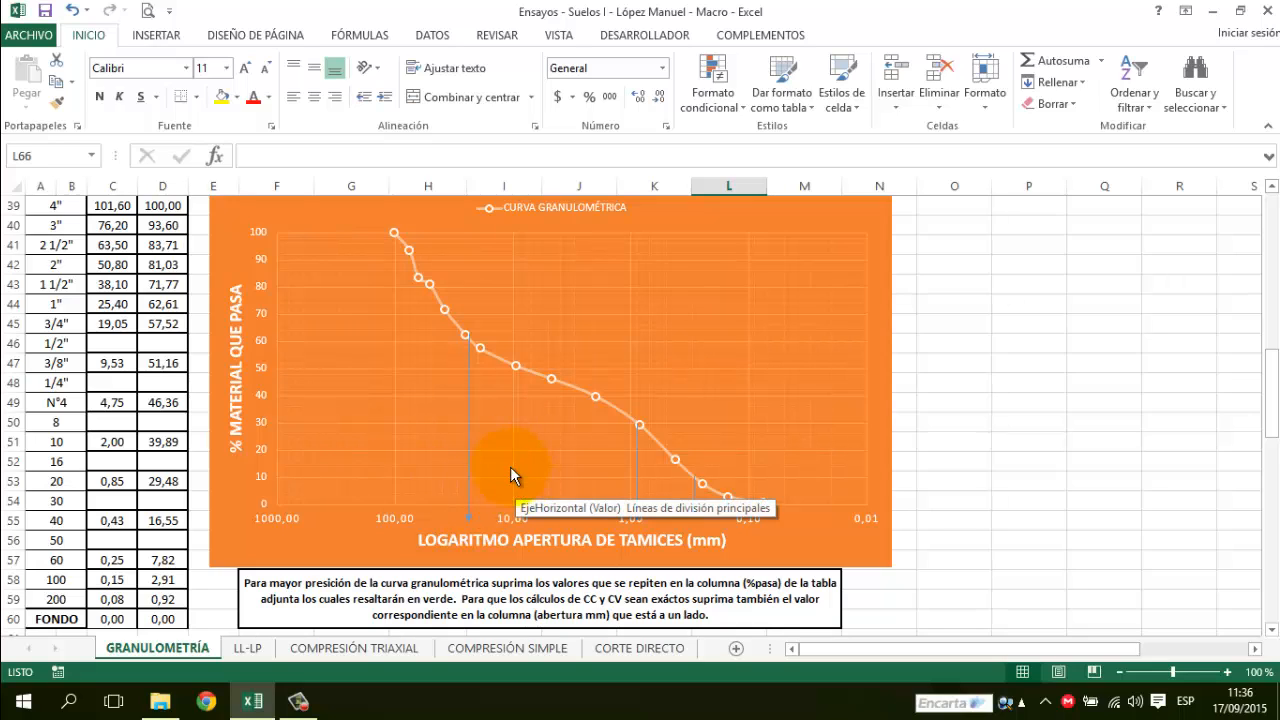
pyautogui.click(479, 483)
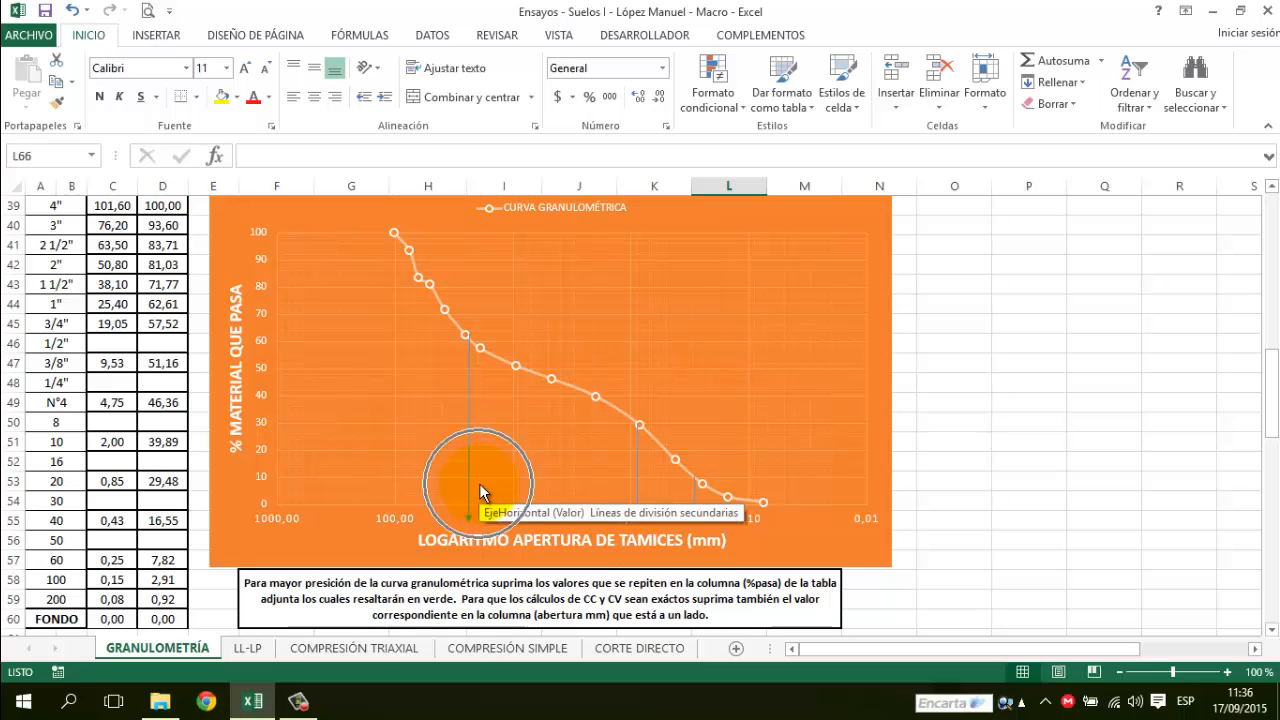
pyautogui.click(467, 490)
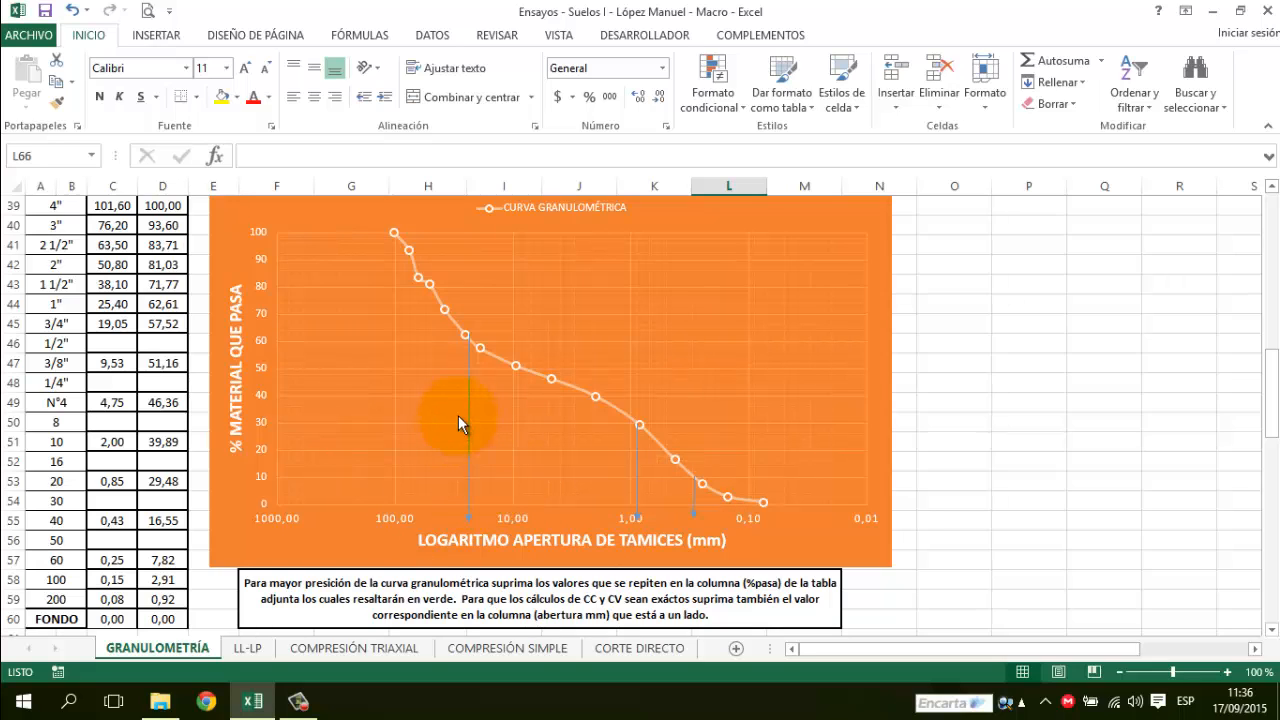
pyautogui.moveTo(468, 377)
pyautogui.mouseDown()
pyautogui.moveTo(443, 429)
pyautogui.moveTo(289, 371)
pyautogui.moveTo(423, 386)
pyautogui.moveTo(467, 410)
pyautogui.moveTo(470, 393)
pyautogui.mouseUp()
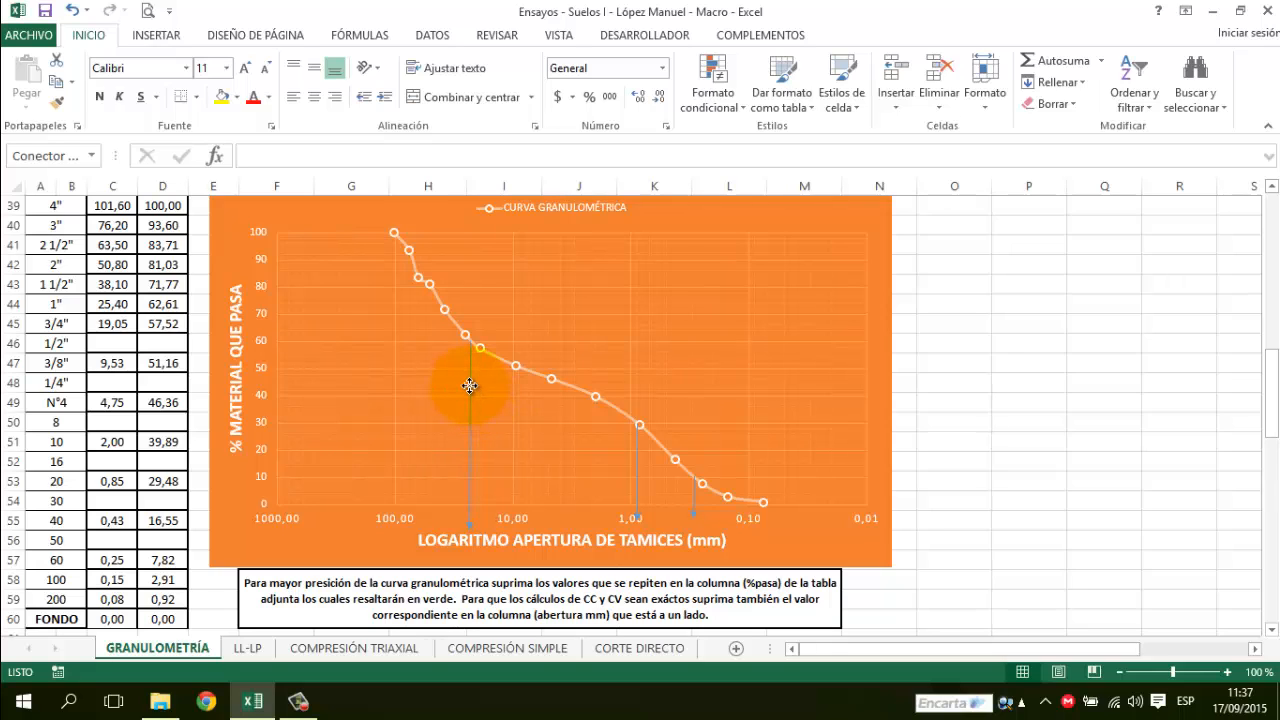
pyautogui.moveTo(470, 388); pyautogui.dragTo(471, 390)
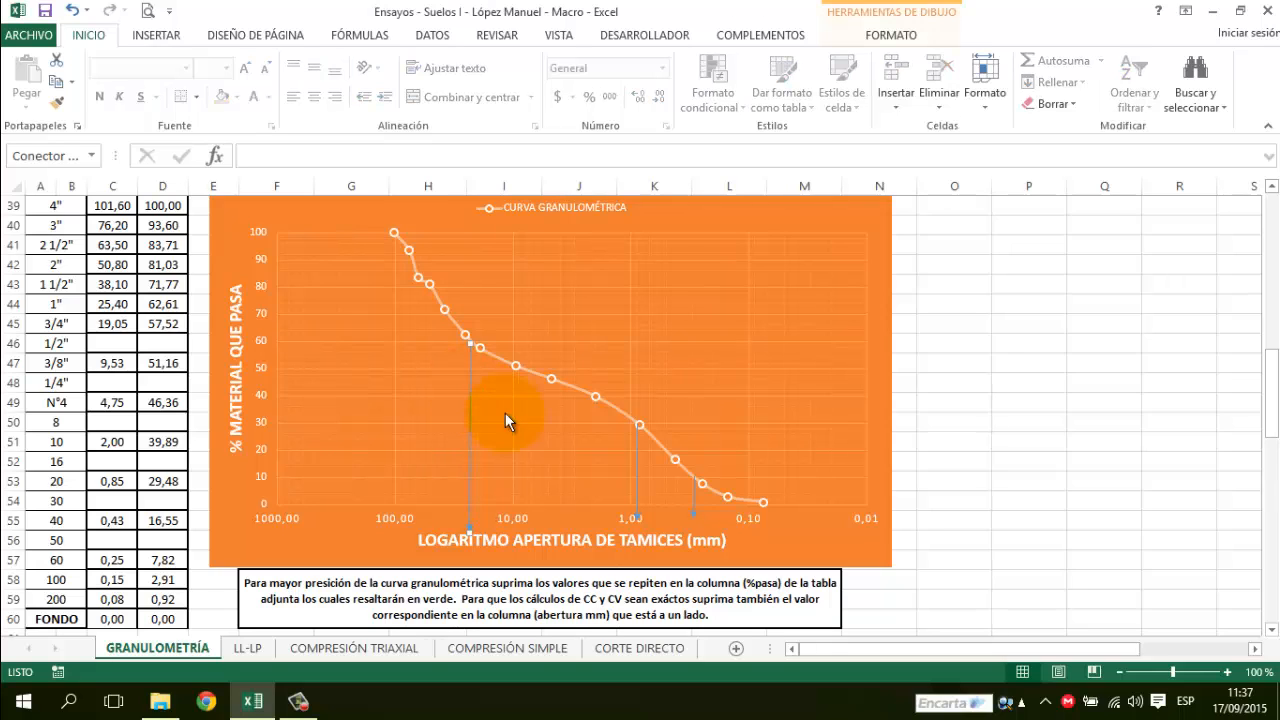
pyautogui.click(514, 489)
pyautogui.click(485, 495)
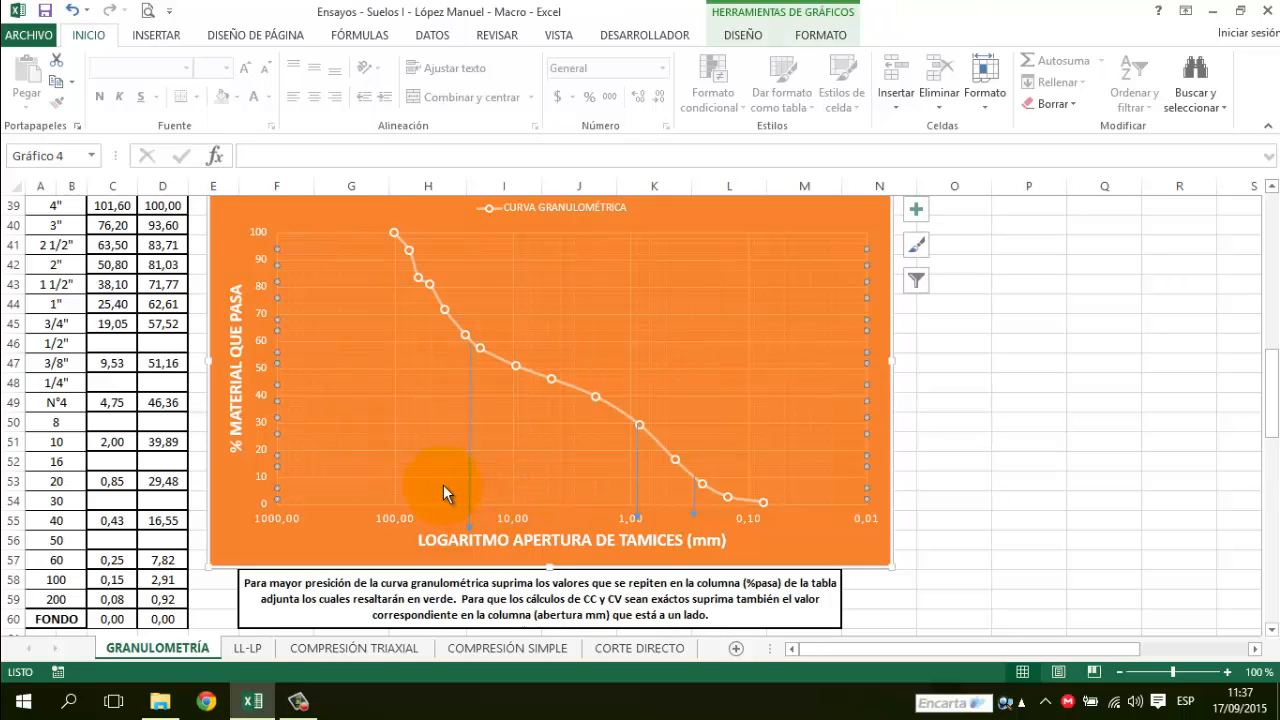
pyautogui.click(456, 456)
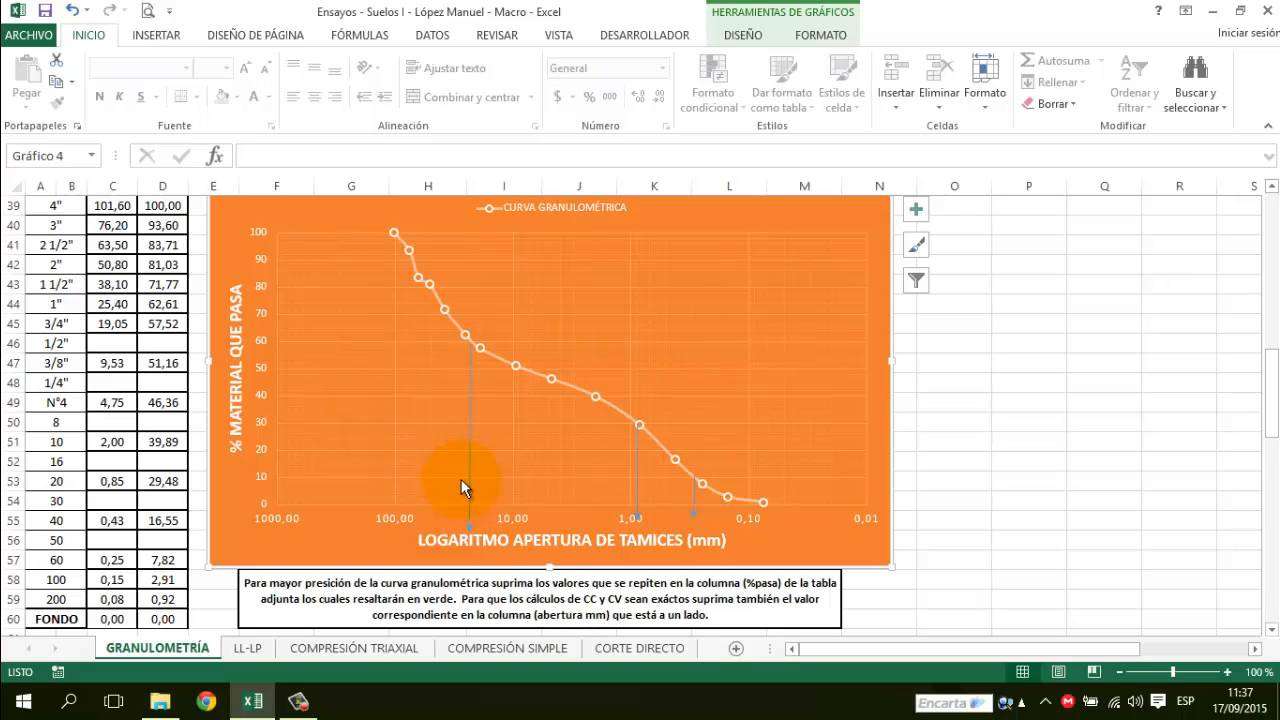
# Enter 22 as the D60 diameter in the Método 1 gráfico column.
pyautogui.moveTo(1270, 385); pyautogui.dragTo(1272, 440)
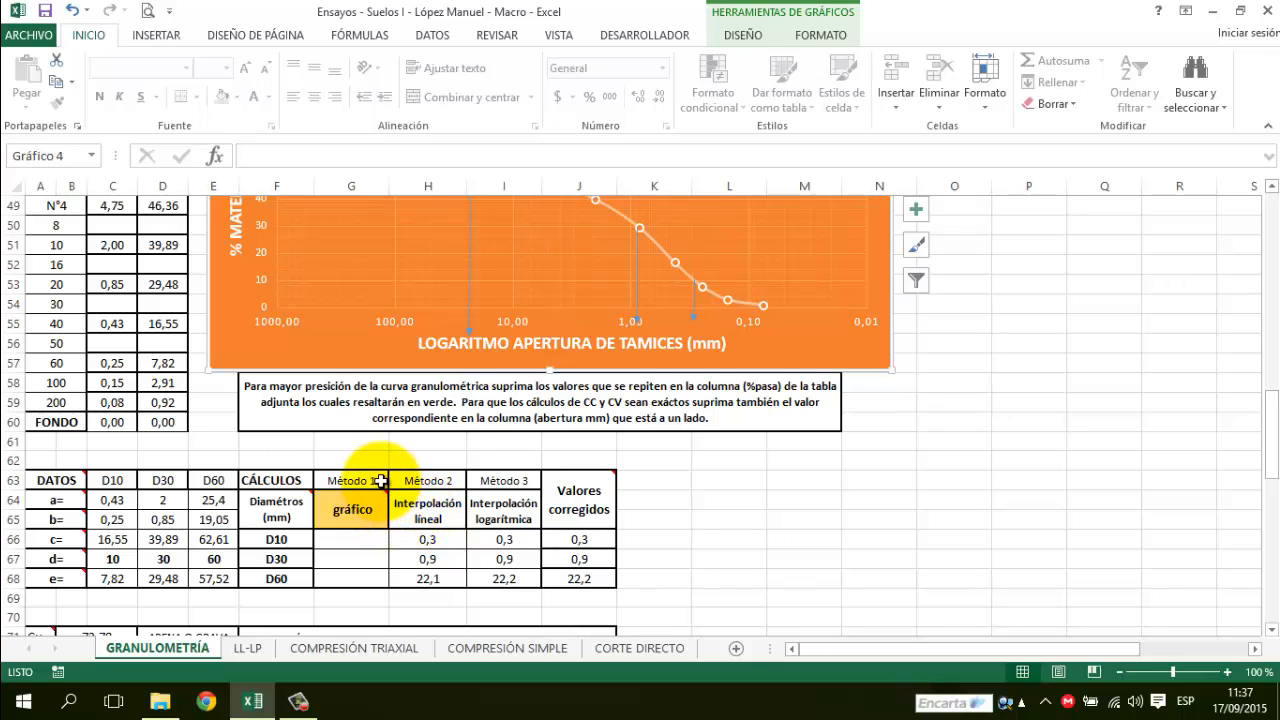
pyautogui.click(440, 507)
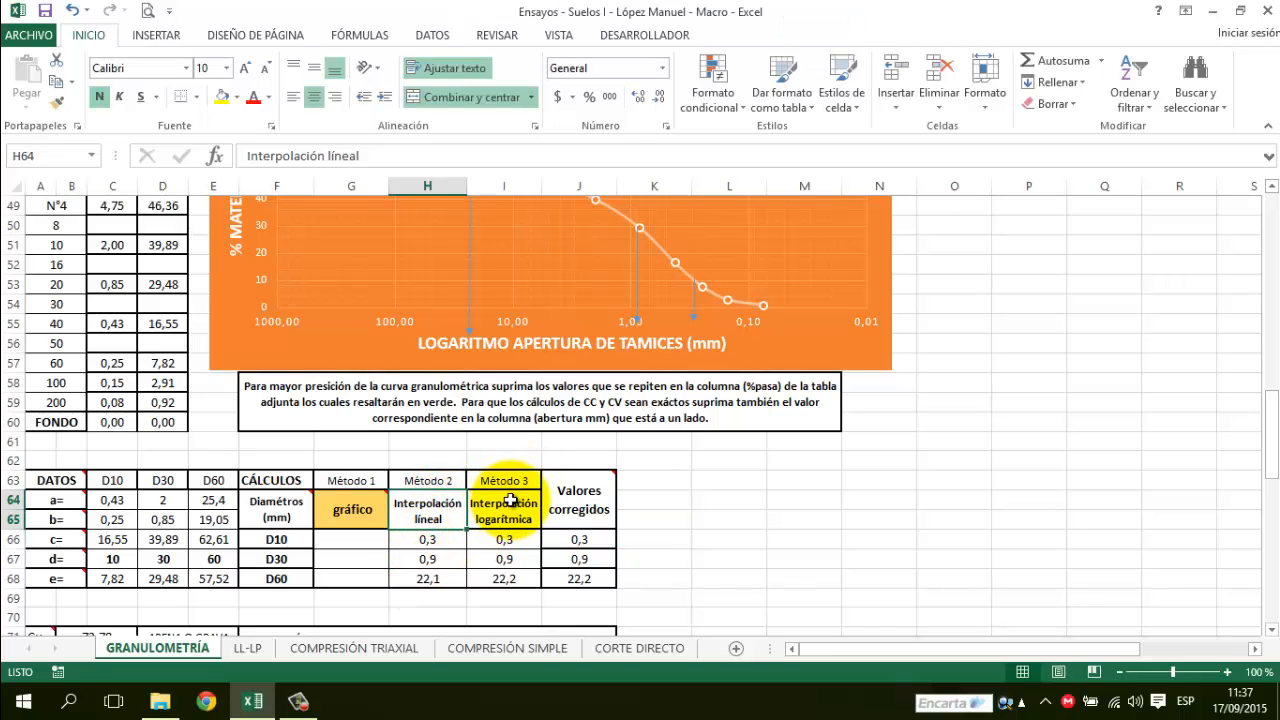
pyautogui.moveTo(604, 488)
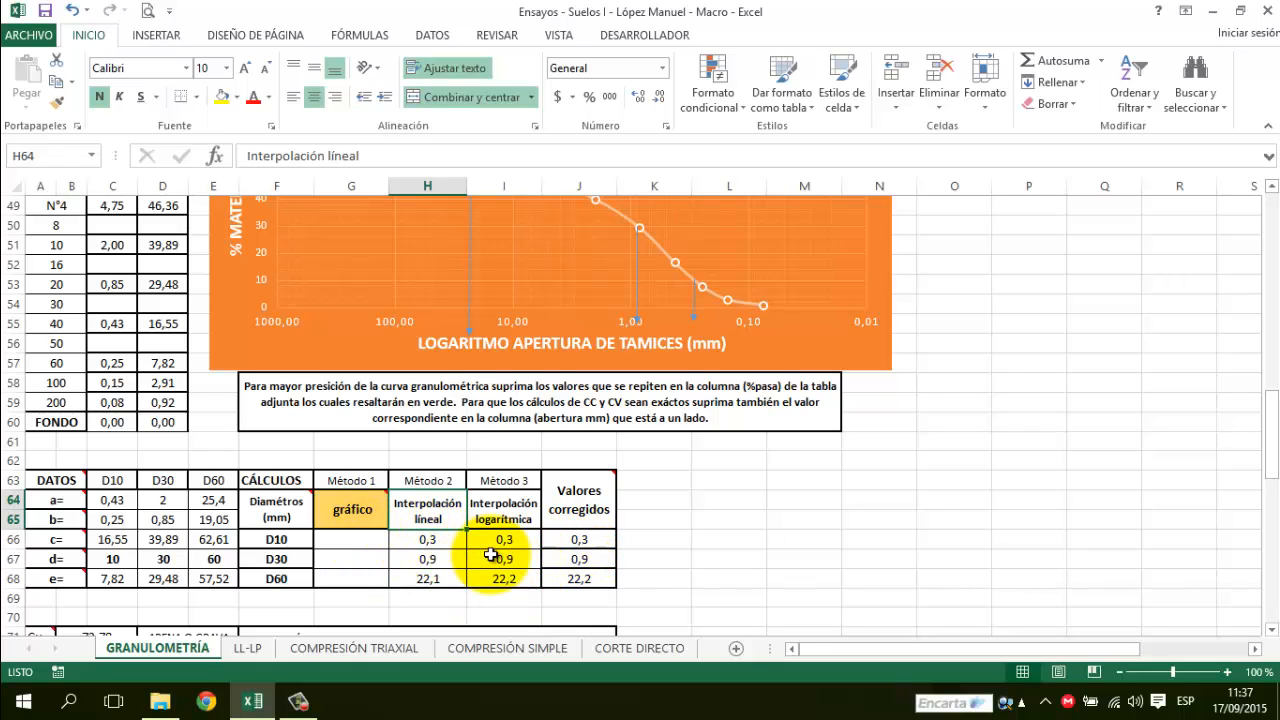
pyautogui.click(351, 580)
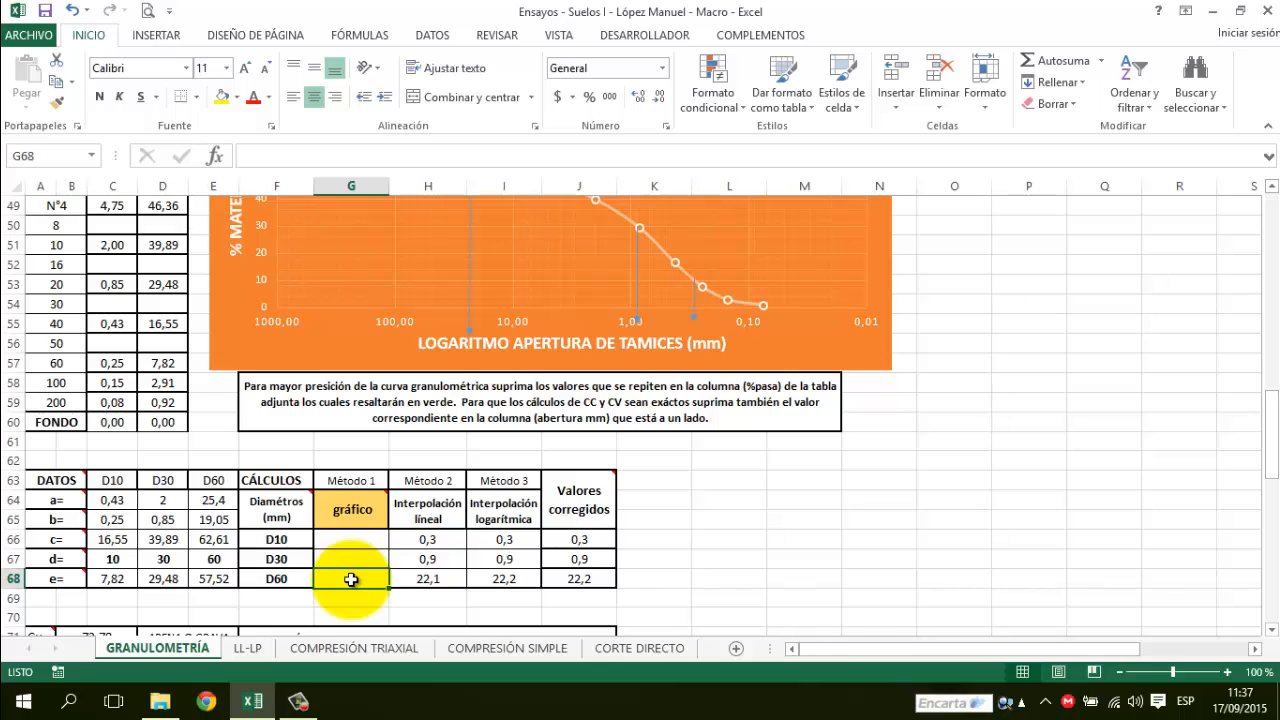
pyautogui.write('22')
pyautogui.press('Return')
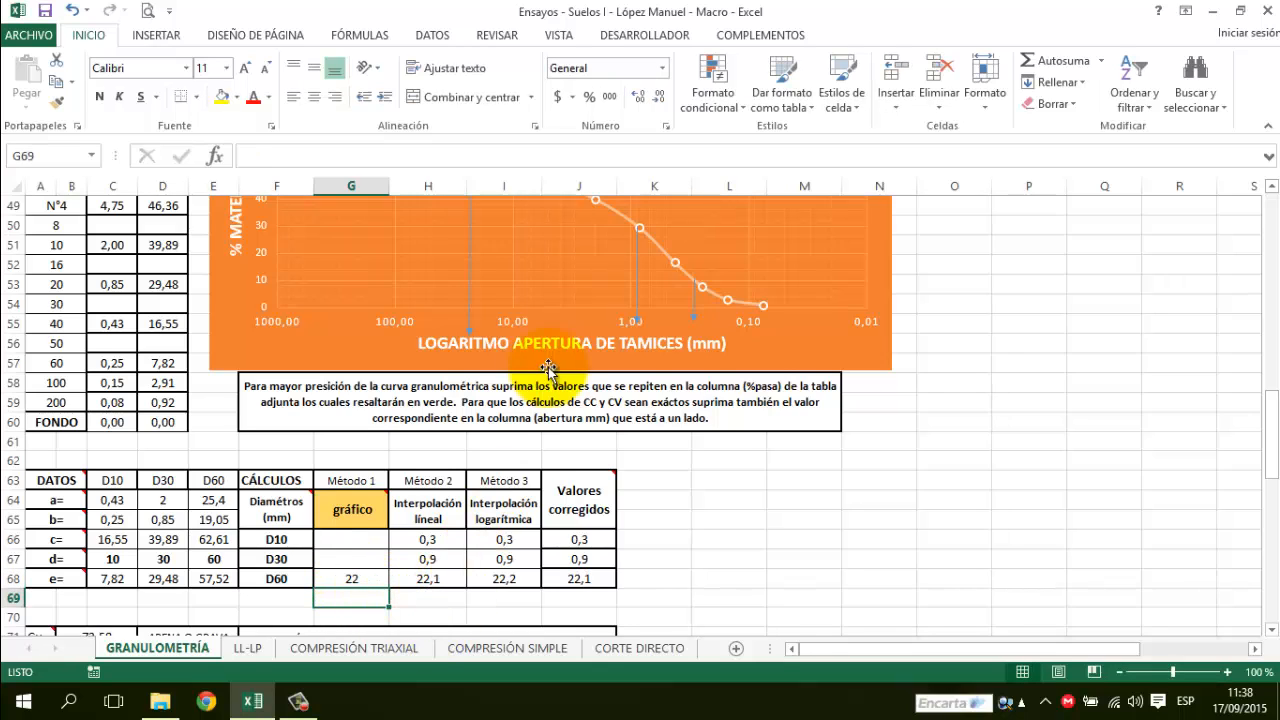
# Read D30 from its guide arrow on the curve and enter 0,9 in the Método 1 gráfico column.
pyautogui.click(1272, 187)
pyautogui.click(1272, 187)
pyautogui.click(1272, 187)
pyautogui.click(1272, 187)
pyautogui.click(1272, 187)
pyautogui.click(1272, 187)
pyautogui.click(1272, 187)
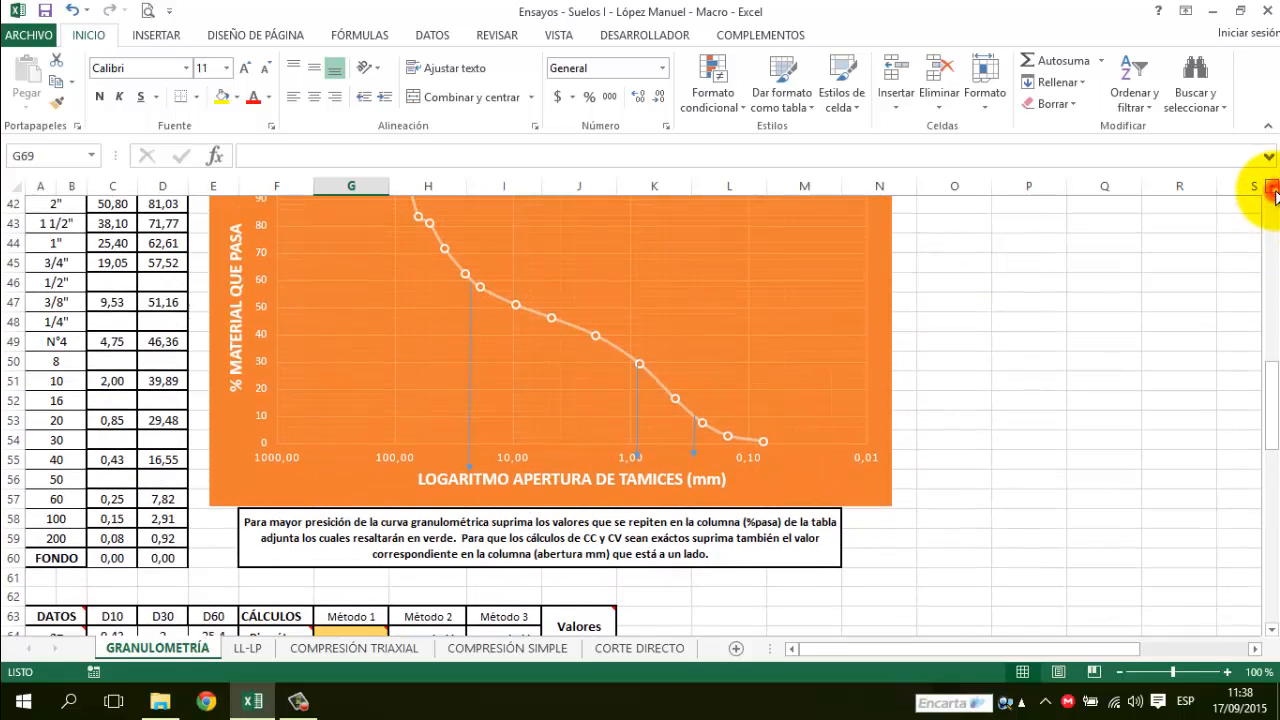
pyautogui.click(1272, 187)
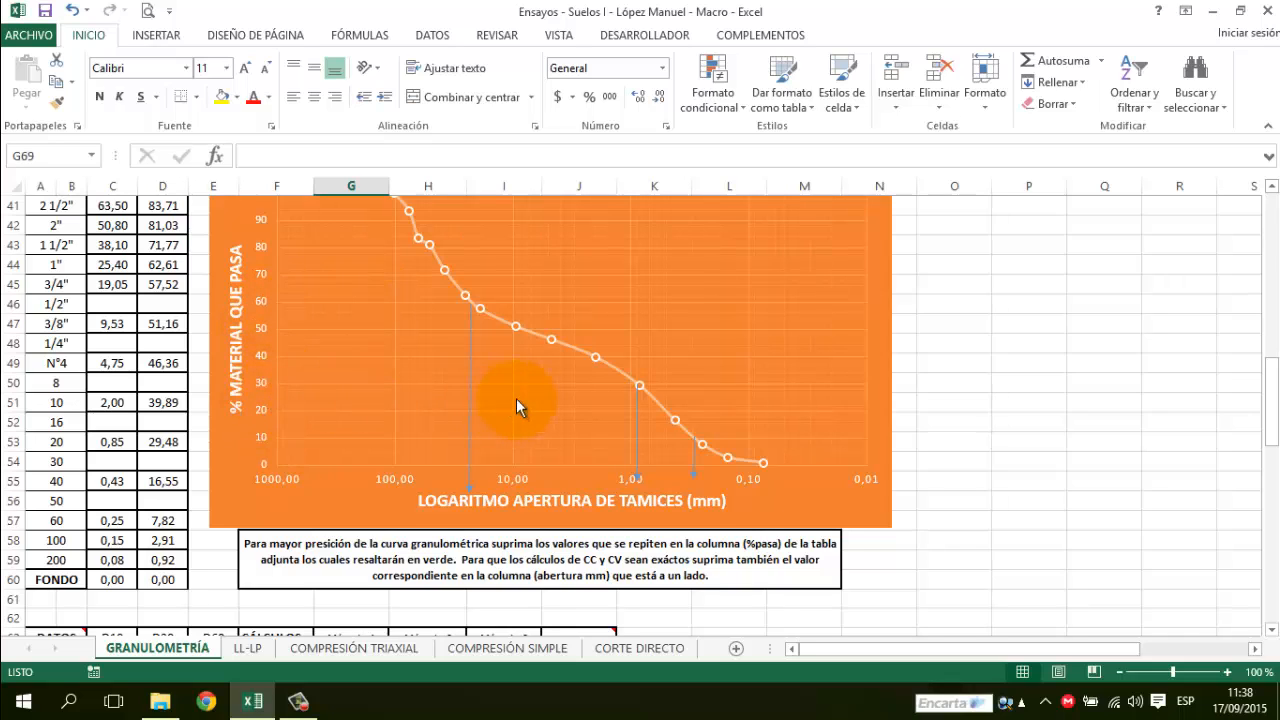
pyautogui.moveTo(641, 413)
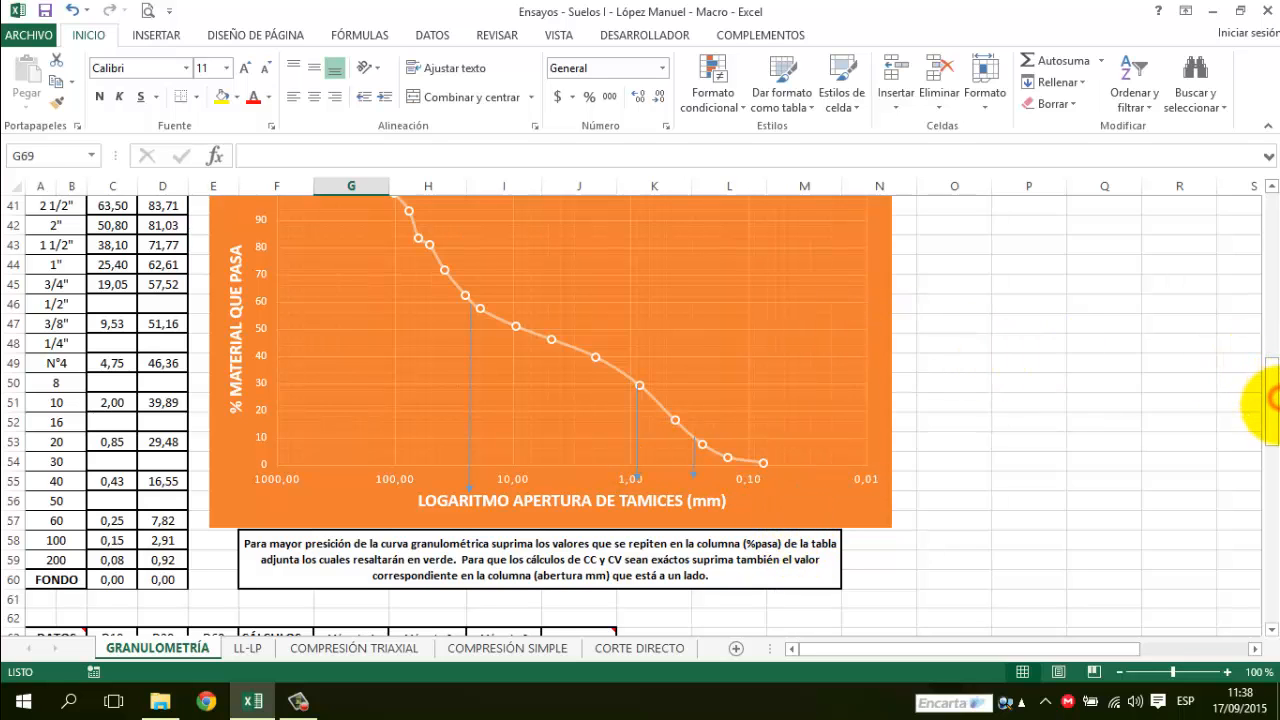
pyautogui.moveTo(1262, 398); pyautogui.dragTo(1266, 436)
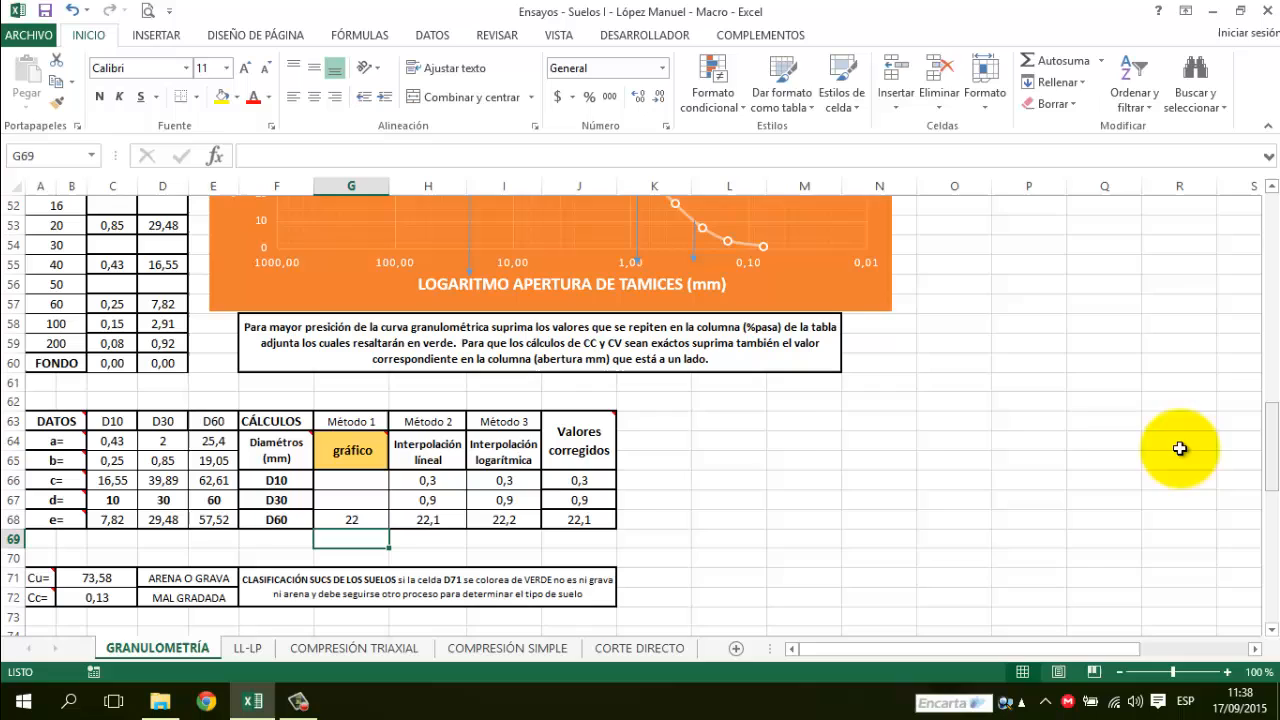
pyautogui.click(360, 502)
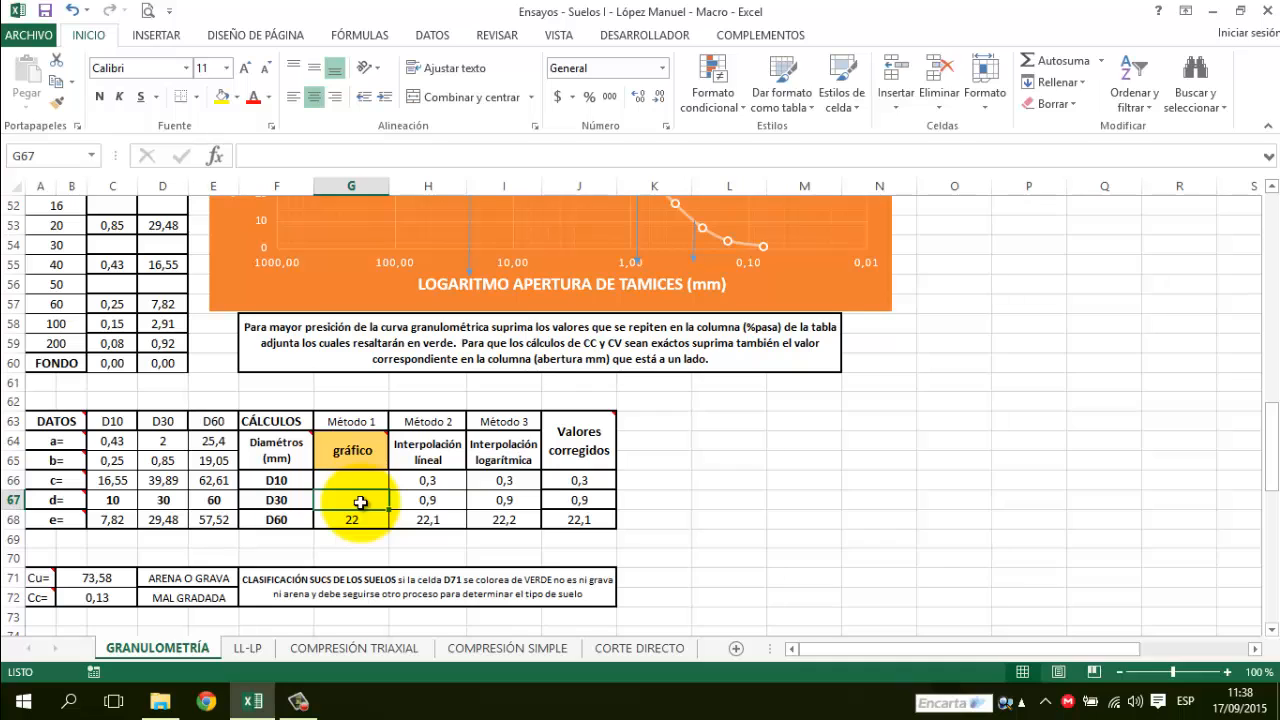
pyautogui.write('0,9')
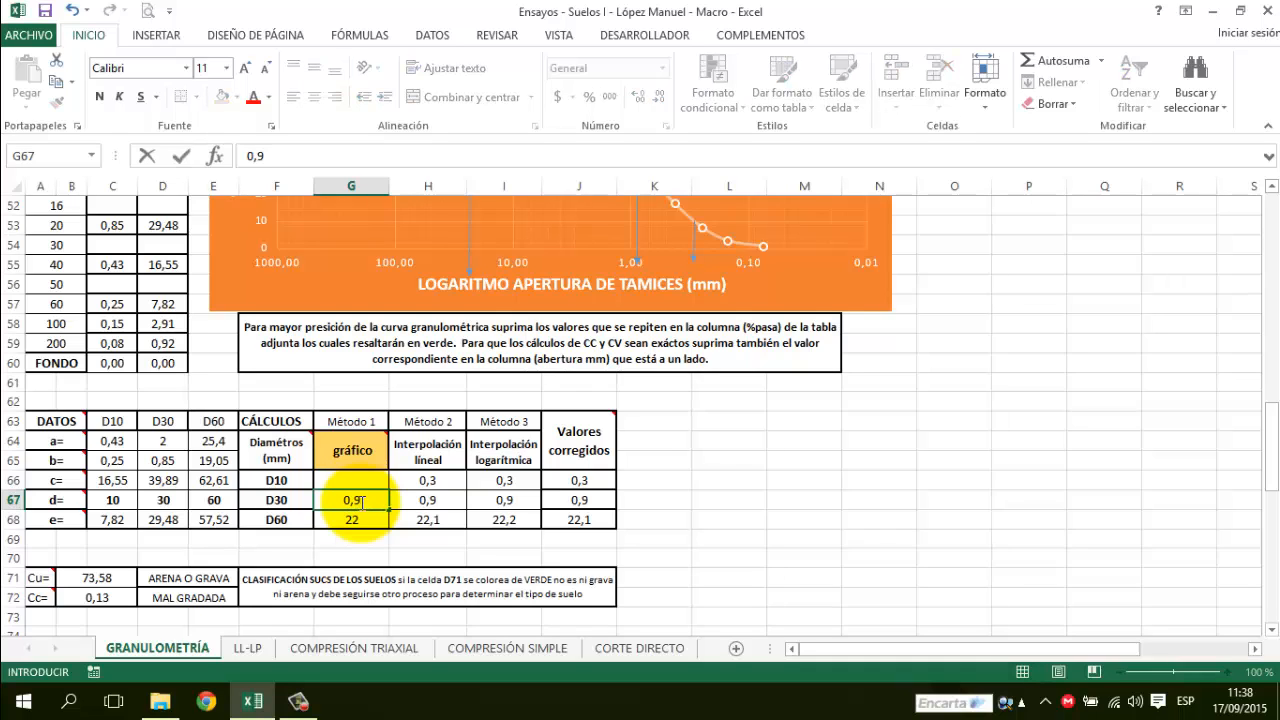
pyautogui.press('Return')
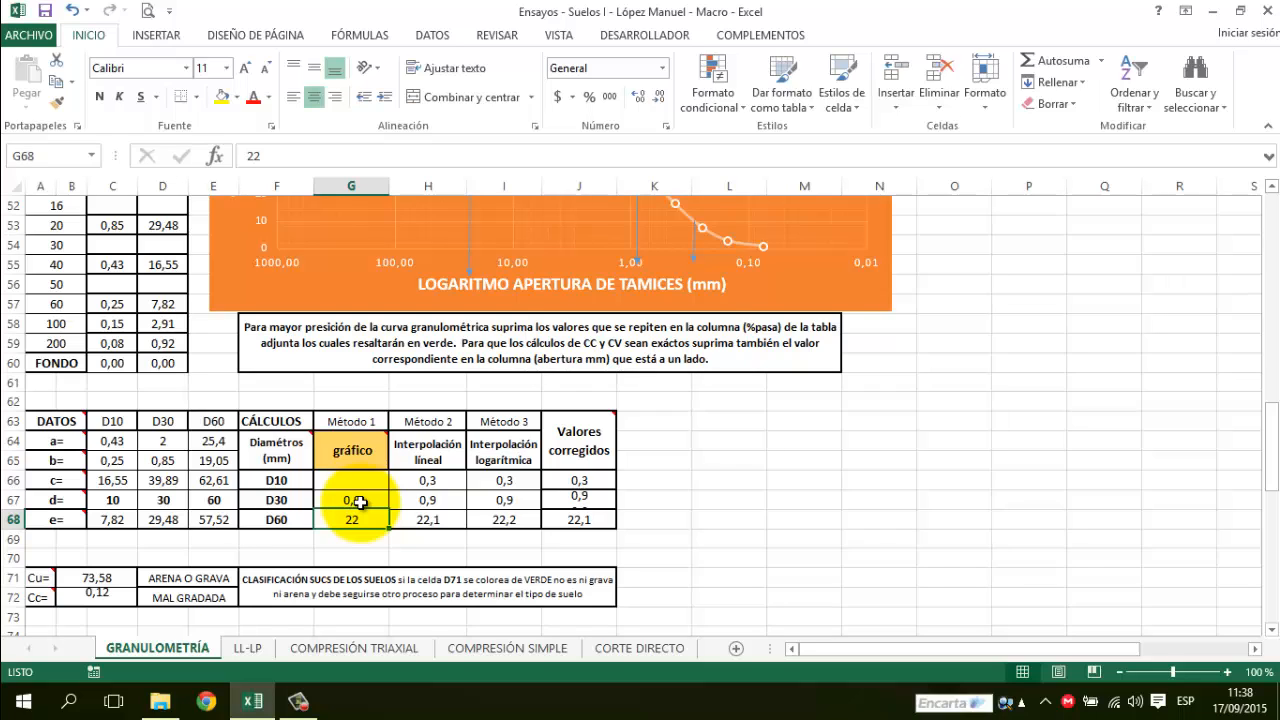
# Read D10 from its guide arrow on the curve and enter 0,3 in the Método 1 gráfico column.
pyautogui.click(357, 482)
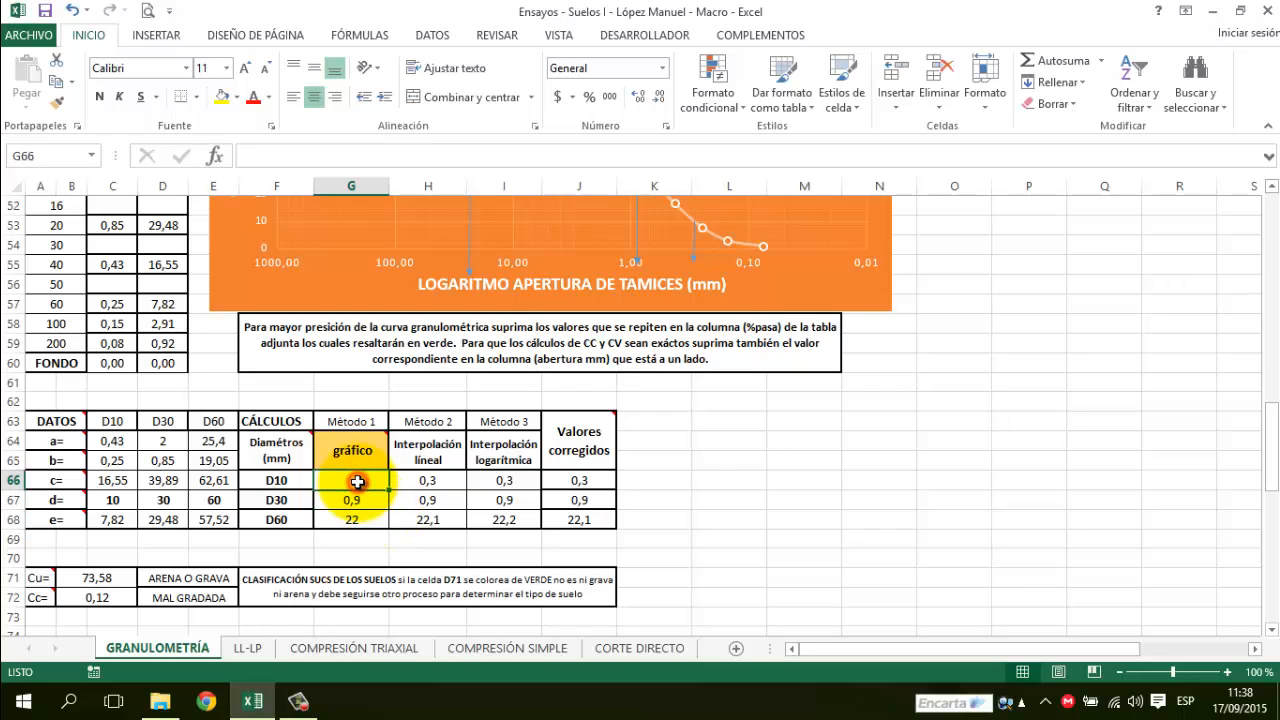
pyautogui.press('Up')
pyautogui.press('Up')
pyautogui.press('Up')
pyautogui.press('Up')
pyautogui.press('Up')
pyautogui.press('Up')
pyautogui.press('Up')
pyautogui.press('Up')
pyautogui.press('Up')
pyautogui.press('Up')
pyautogui.press('Up')
pyautogui.press('Up')
pyautogui.press('Up')
pyautogui.press('Up')
pyautogui.press('Up')
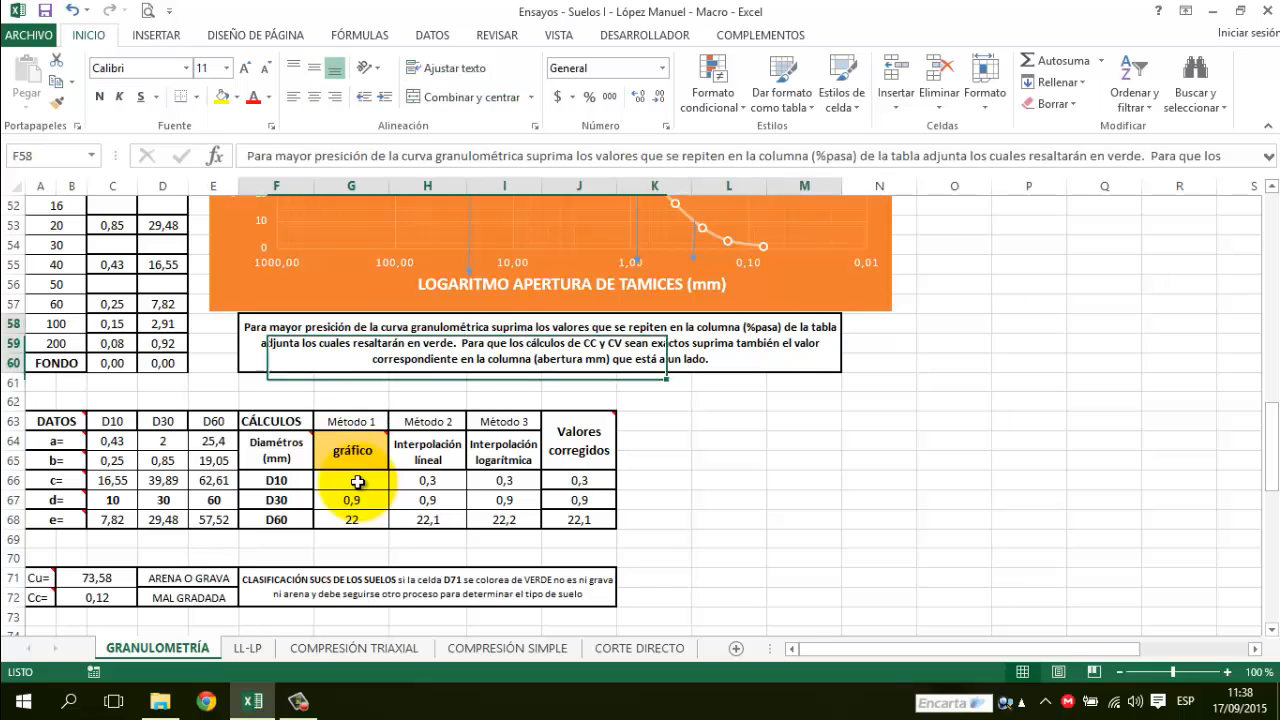
pyautogui.press('Up')
pyautogui.press('Up')
pyautogui.press('Up')
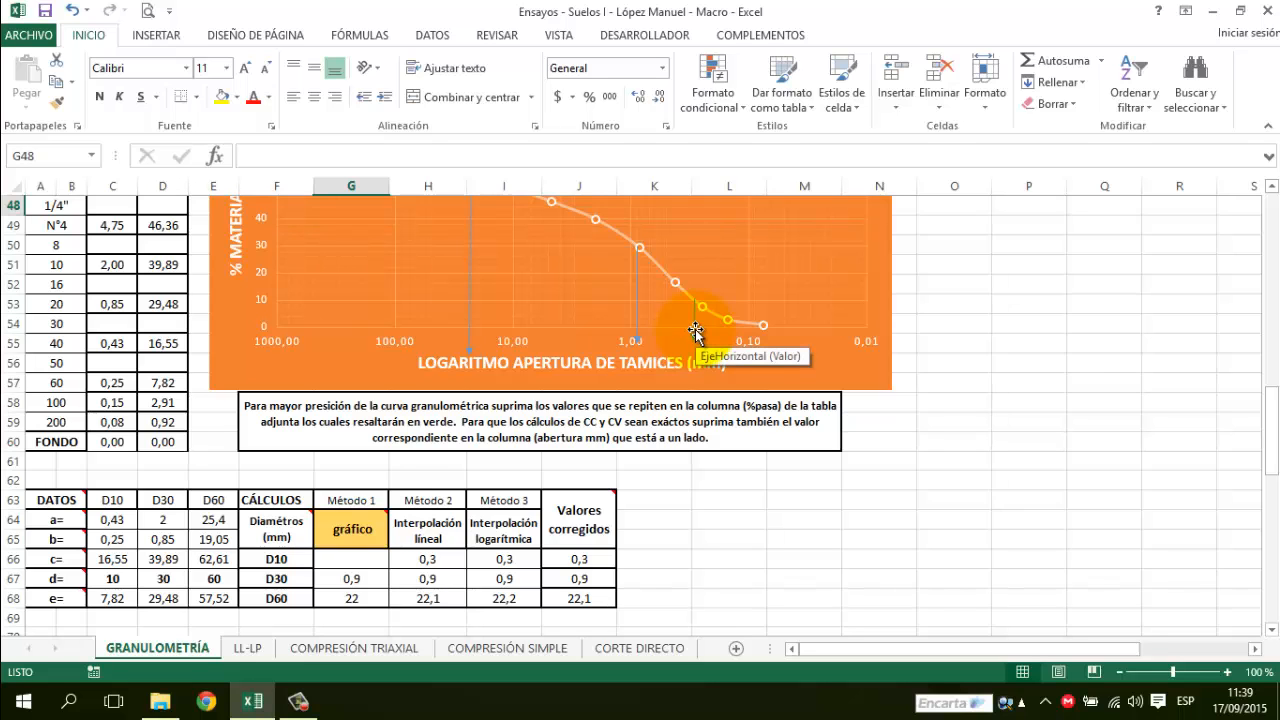
pyautogui.click(1271, 629)
pyautogui.click(1271, 629)
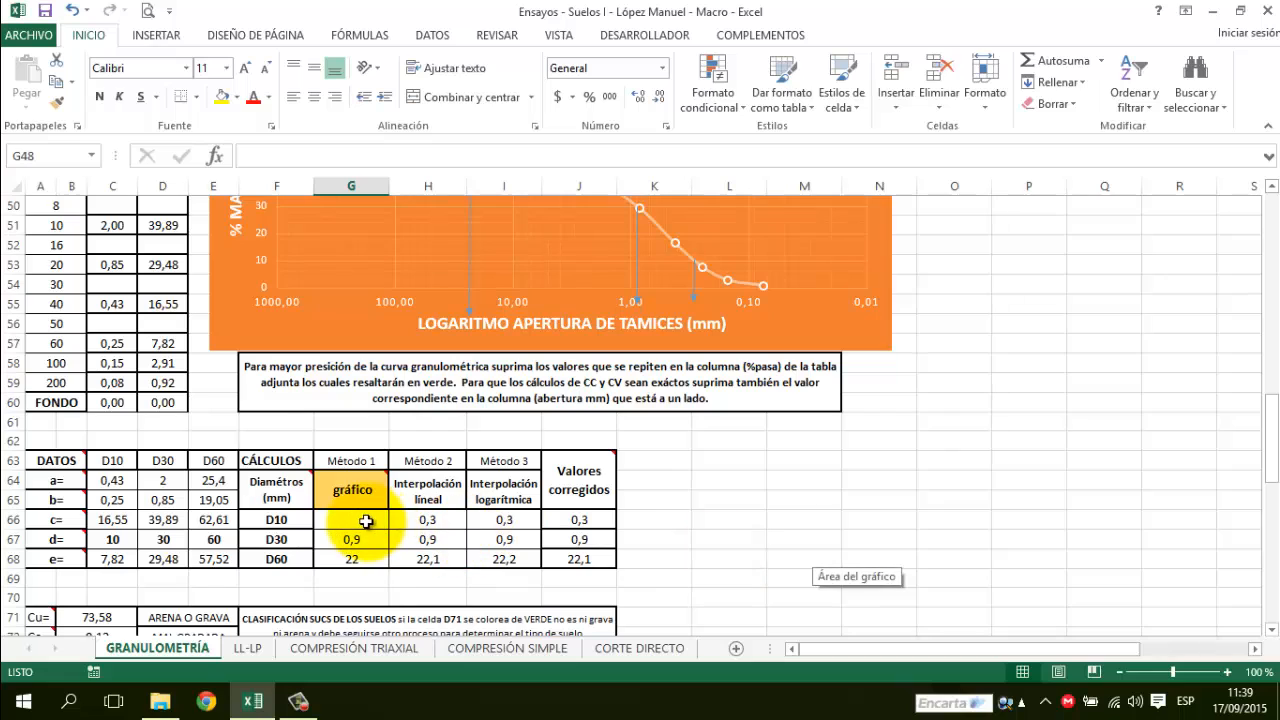
pyautogui.click(363, 520)
pyautogui.write('0,3')
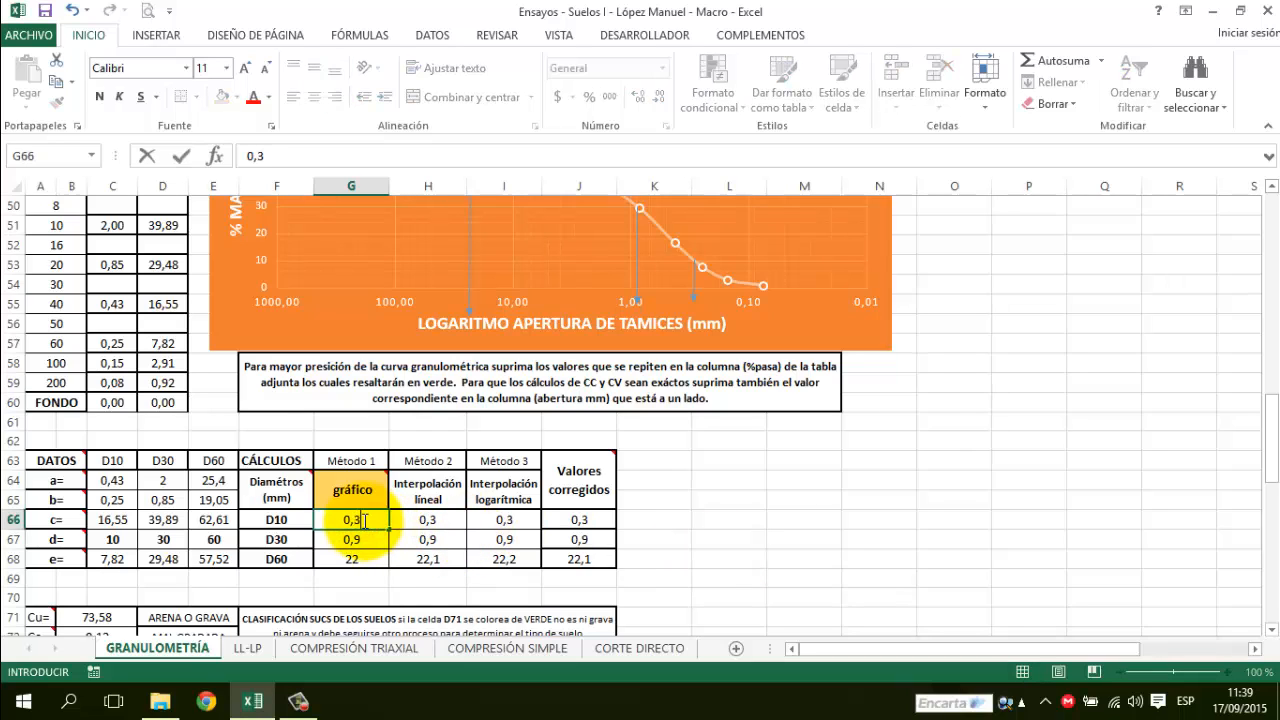
pyautogui.press('Return')
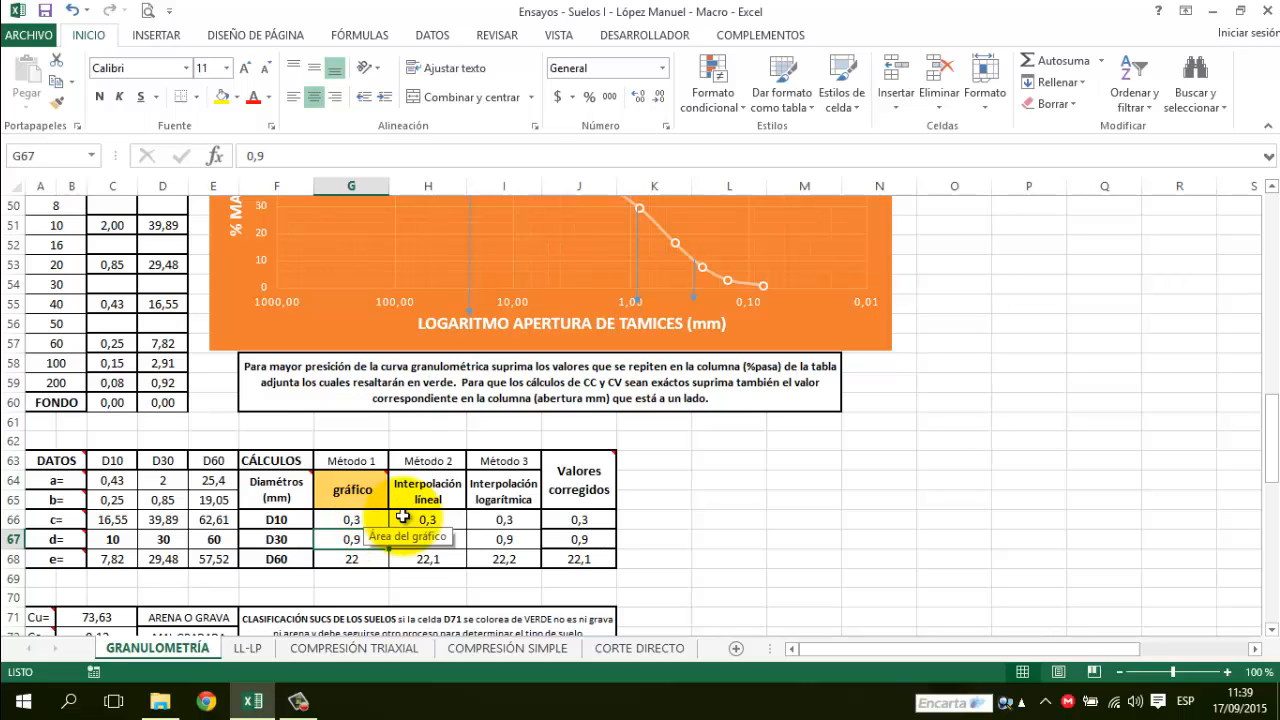
# Inspect the averaging formulas behind the D10, D30 and D60 entries in the Valores corregidos column.
pyautogui.click(490, 496)
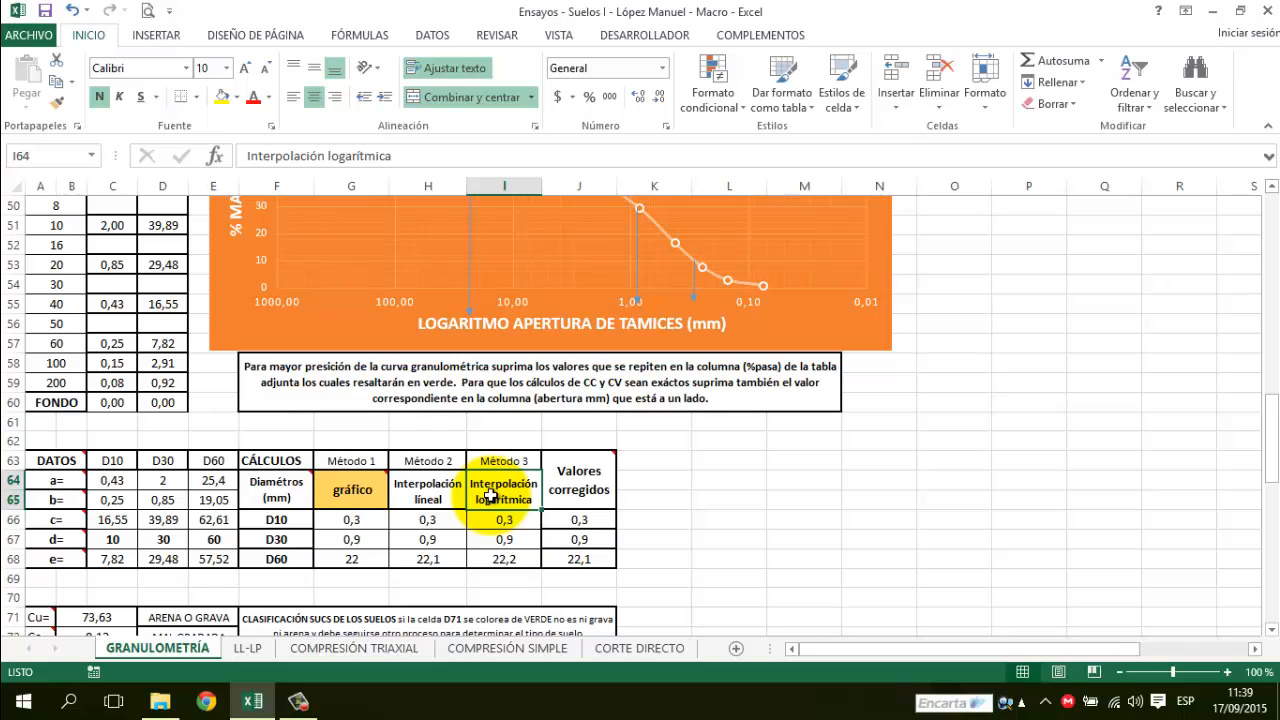
pyautogui.click(610, 519)
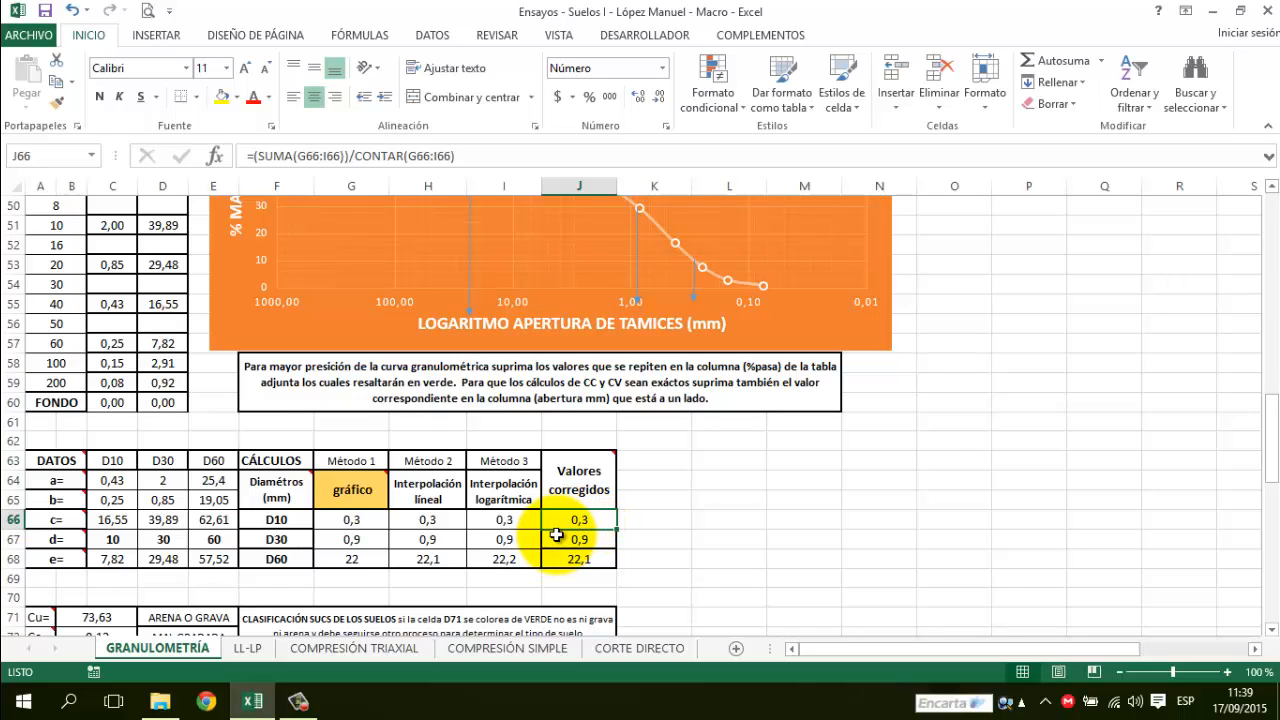
pyautogui.click(600, 539)
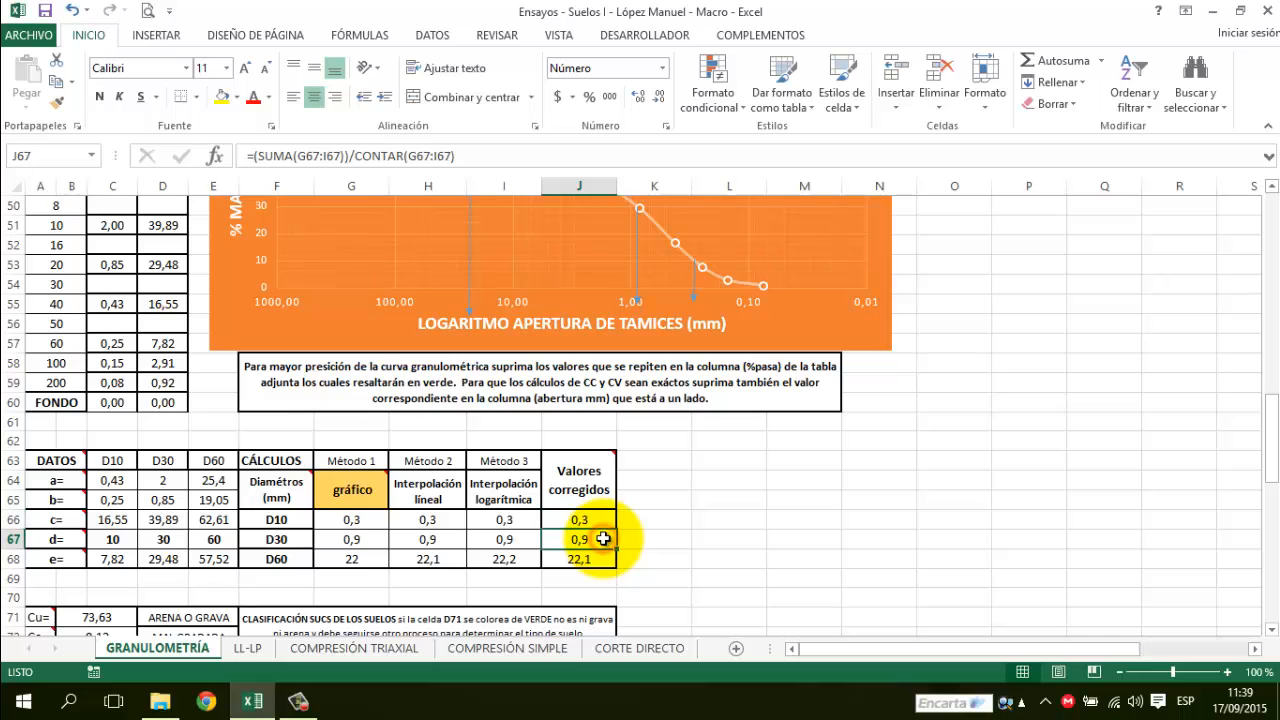
pyautogui.click(582, 555)
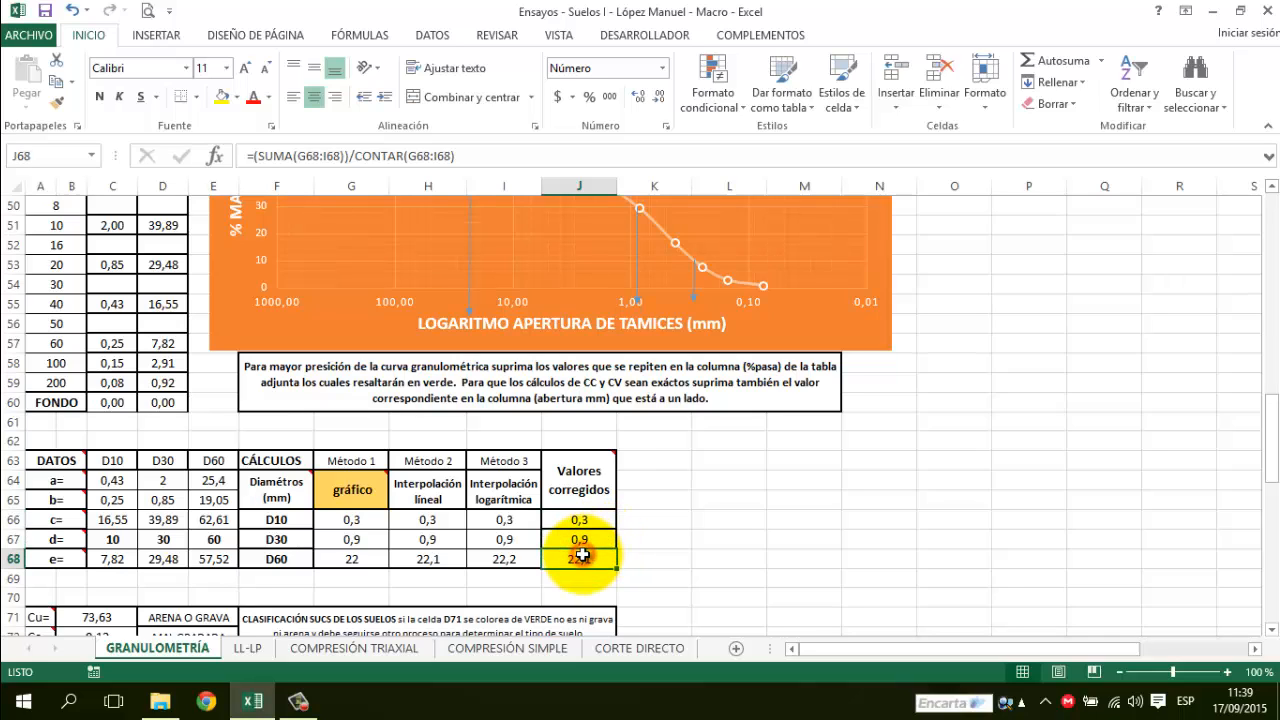
pyautogui.click(716, 508)
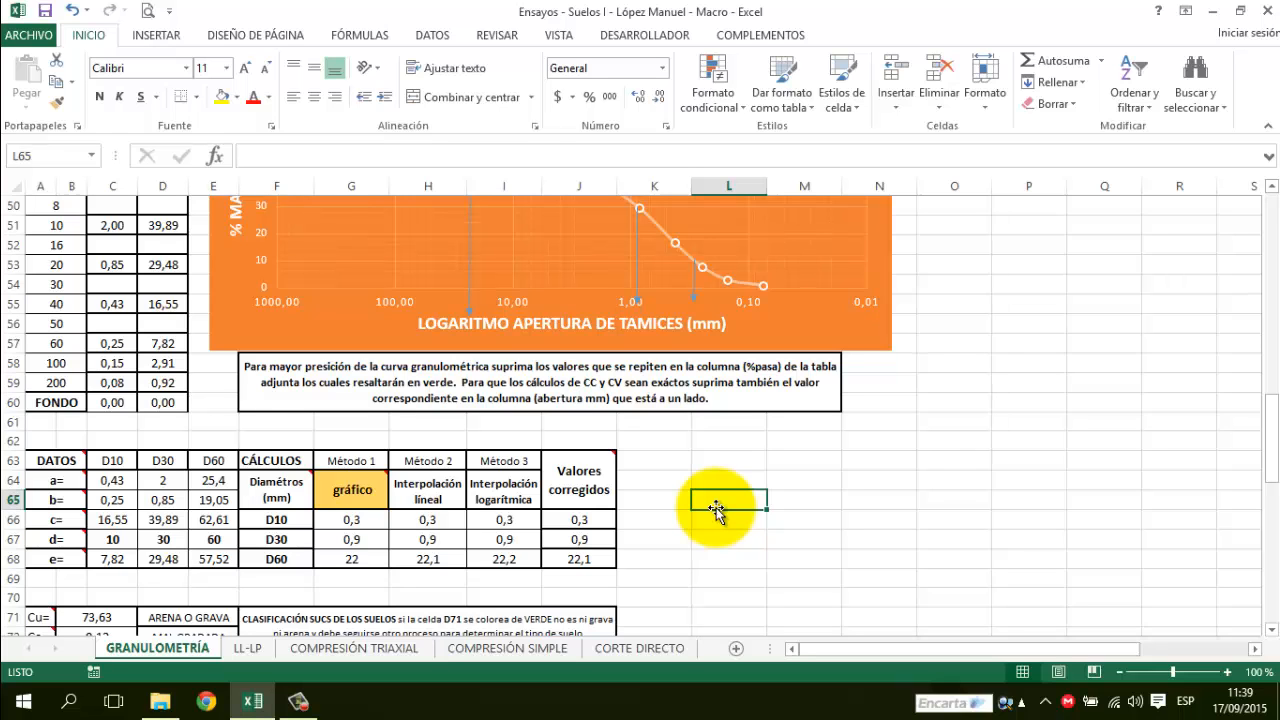
# Examine the Cu and Cc coefficients with their cell notes and the soil classification below the diameter calculations.
pyautogui.press('Down')
pyautogui.press('Down')
pyautogui.press('Down')
pyautogui.press('Down')
pyautogui.press('Down')
pyautogui.press('Down')
pyautogui.press('Down')
pyautogui.press('Down')
pyautogui.press('Down')
pyautogui.press('Down')
pyautogui.press('Down')
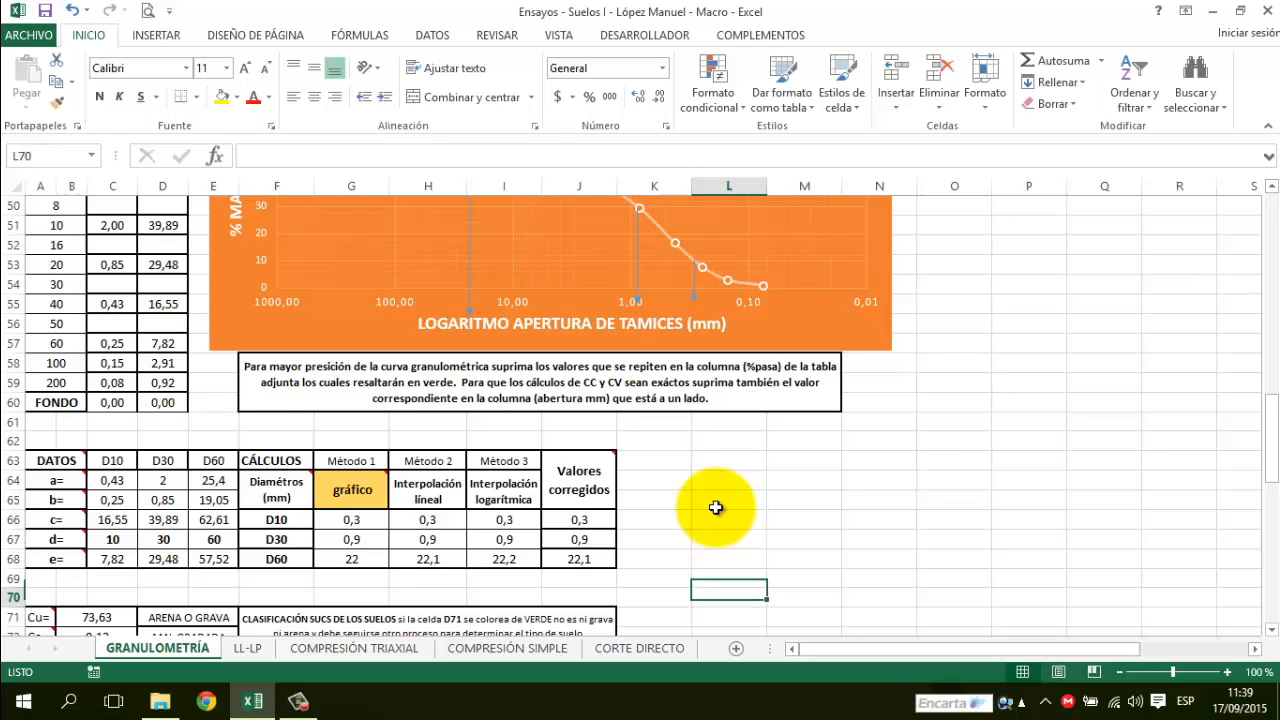
pyautogui.press('Down')
pyautogui.press('Down')
pyautogui.press('Down')
pyautogui.press('Down')
pyautogui.press('Down')
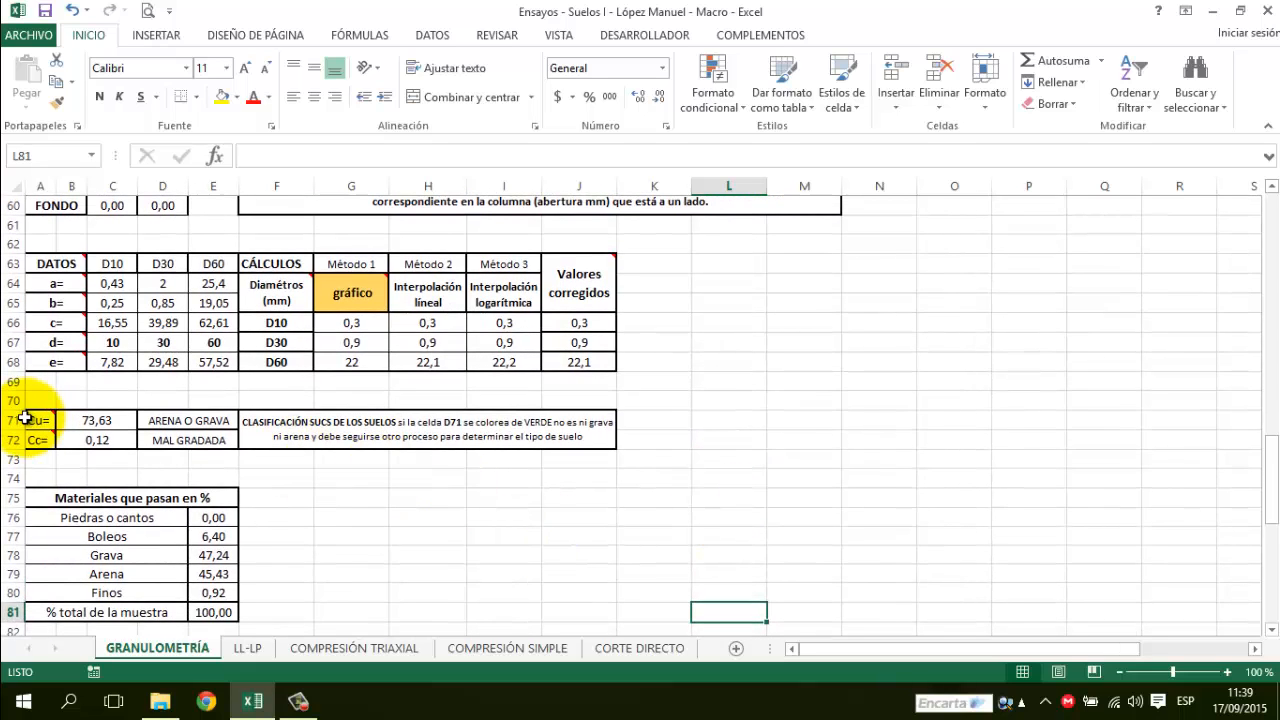
pyautogui.moveTo(38, 425)
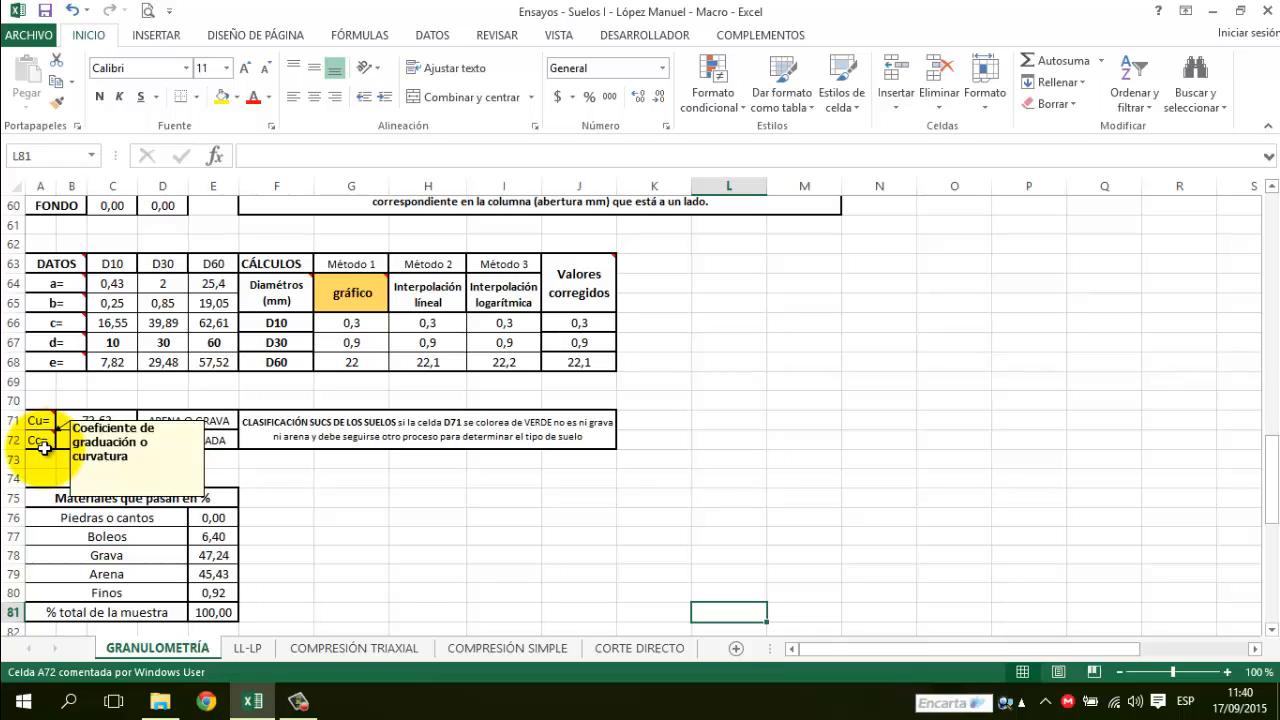
# Inspect the formulas behind the Cu and Cc values and the soil type and grading cells, and read the adjoining CLASIFICACIÓN SUCS note.
pyautogui.click(156, 472)
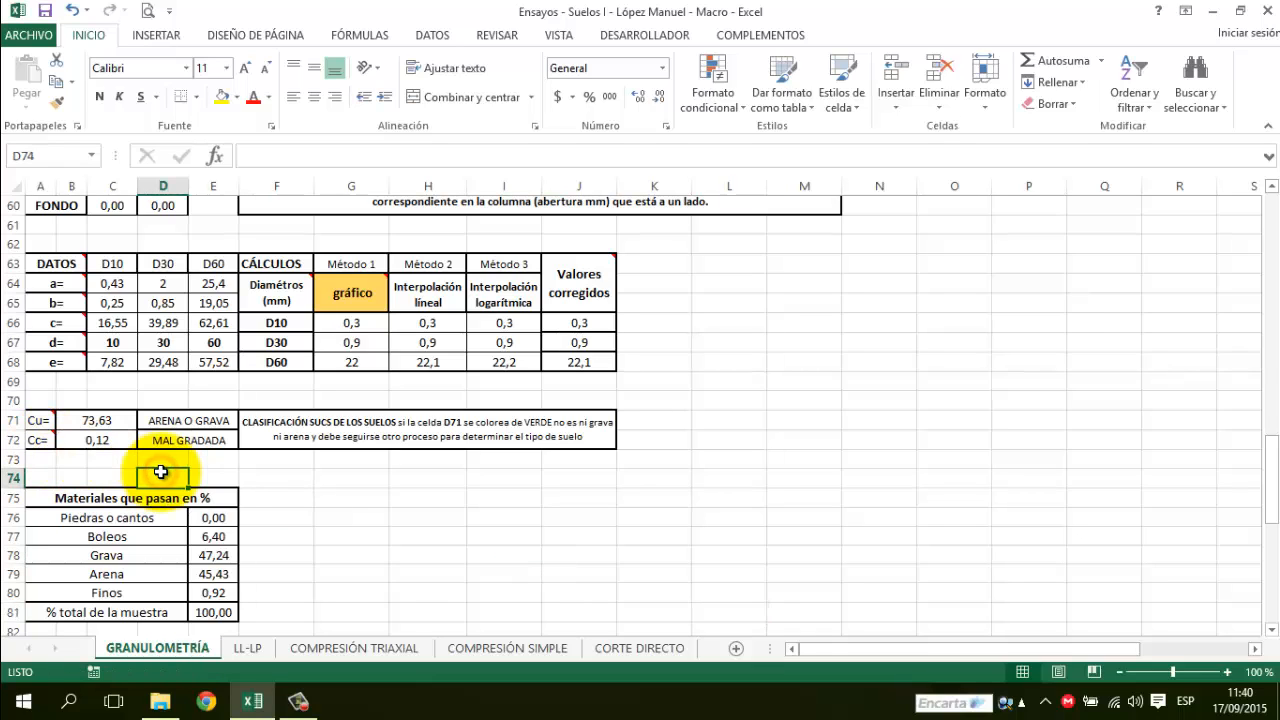
pyautogui.click(105, 421)
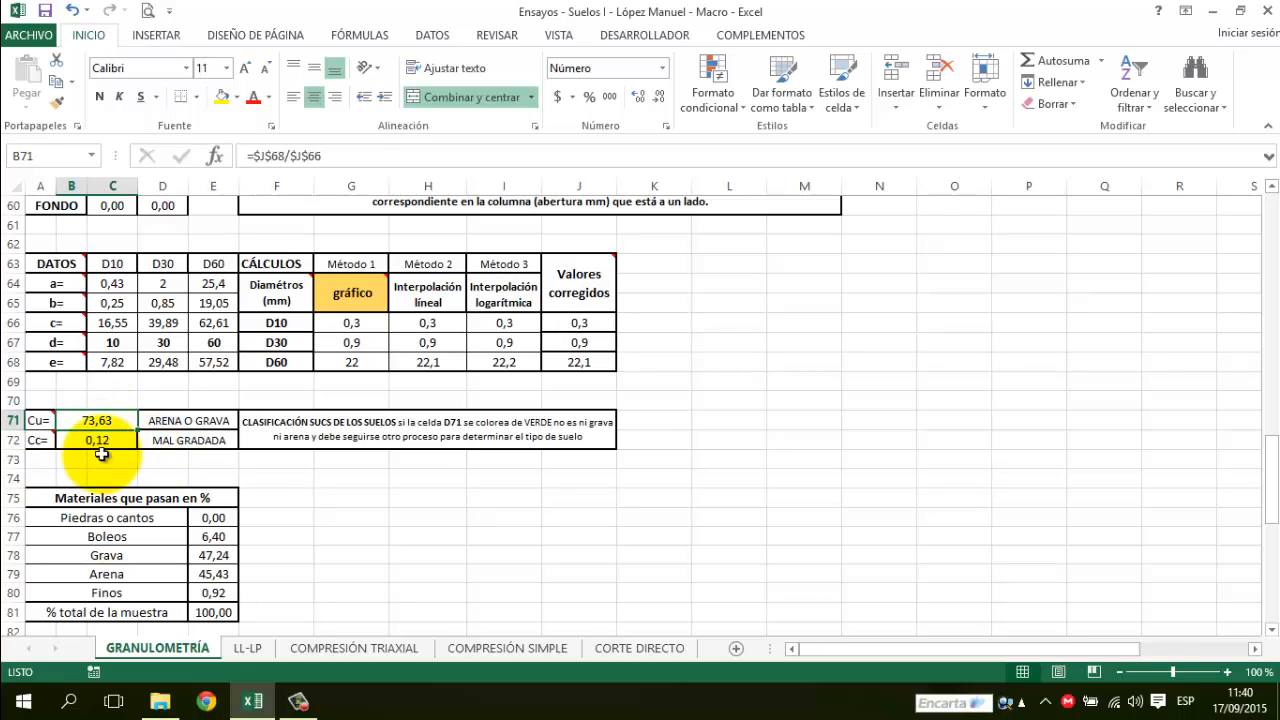
pyautogui.click(105, 440)
pyautogui.click(144, 458)
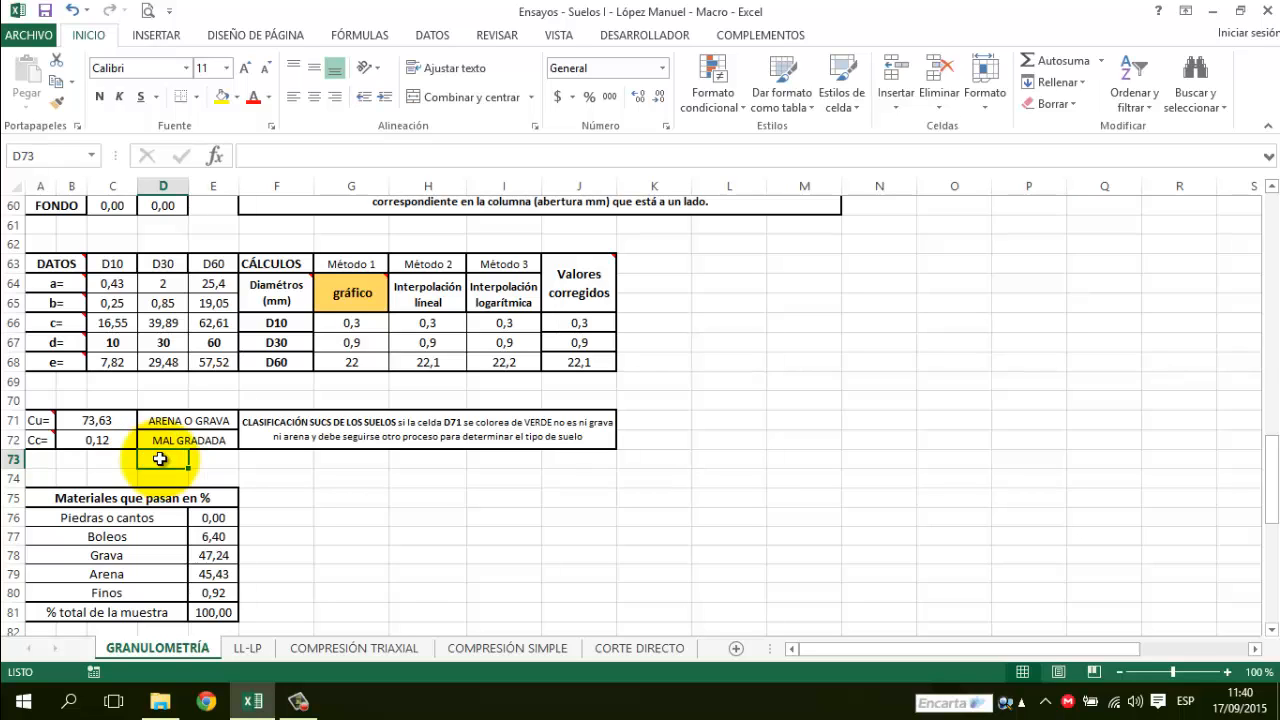
pyautogui.click(282, 440)
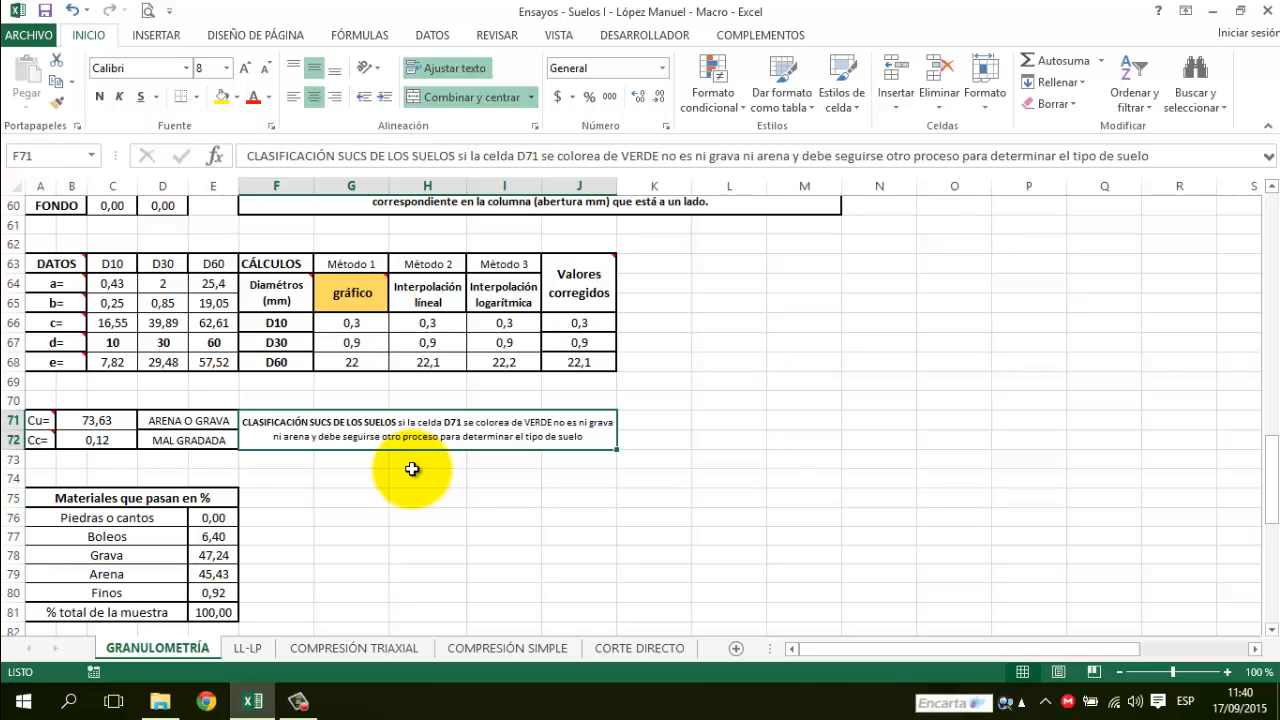
pyautogui.click(180, 424)
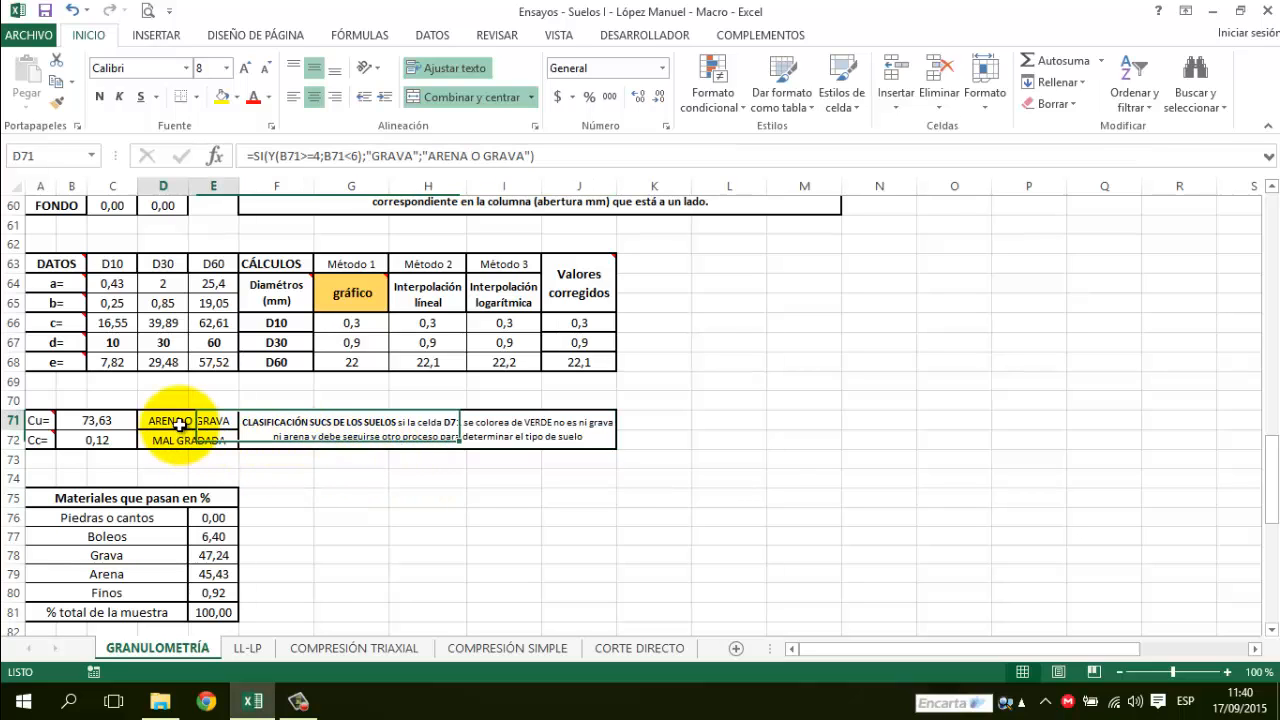
pyautogui.moveTo(175, 426); pyautogui.dragTo(173, 438)
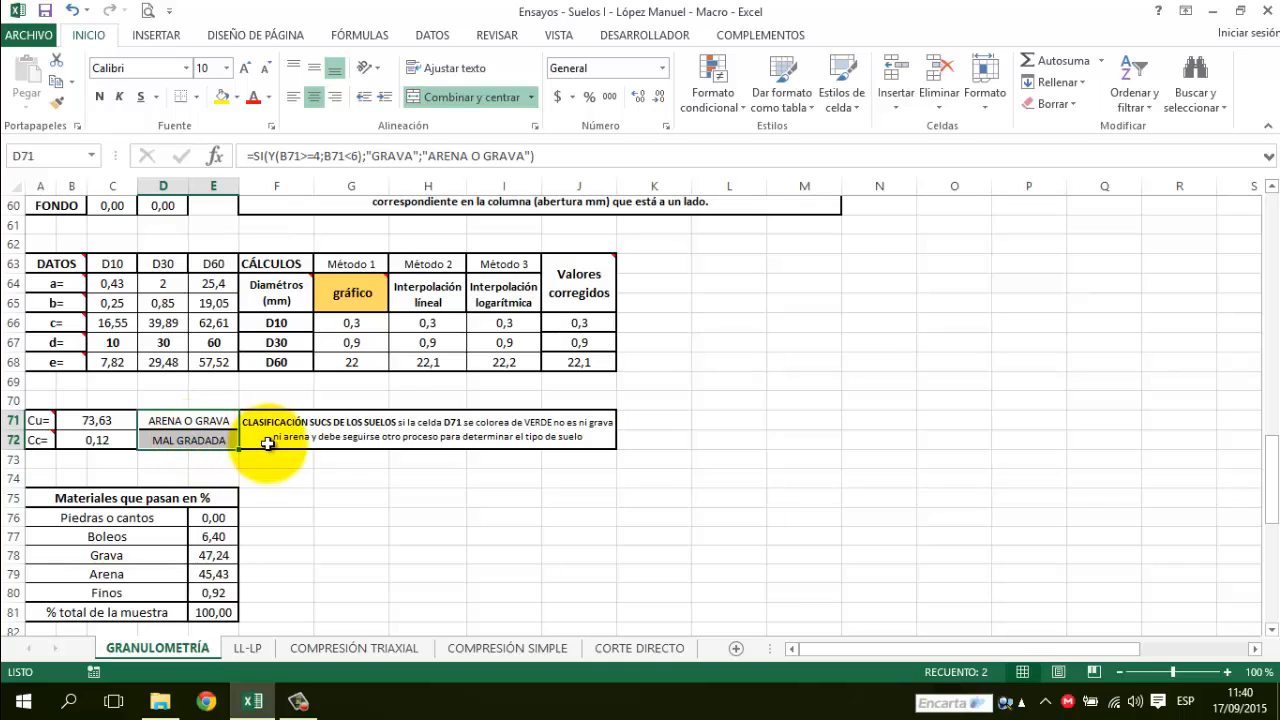
pyautogui.click(237, 466)
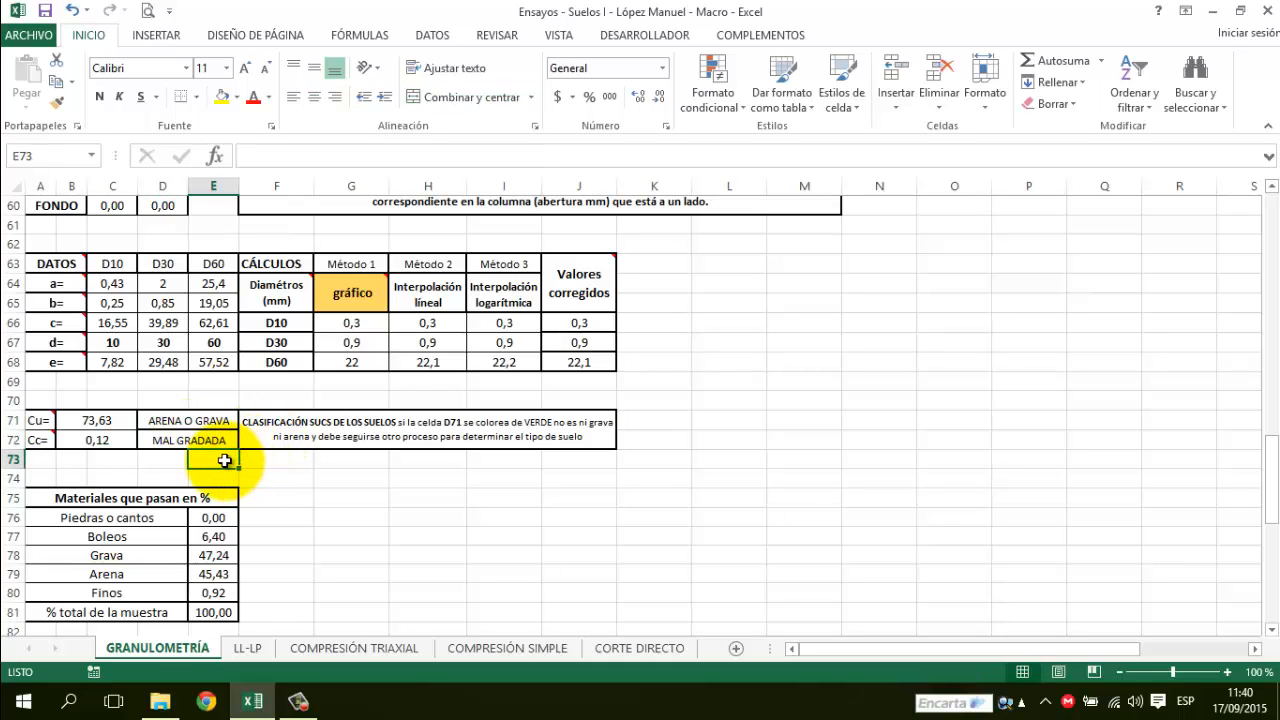
# Review the Materiales que pasan en % table below the soil classification.
pyautogui.click(298, 461)
pyautogui.press('Down')
pyautogui.press('Down')
pyautogui.press('Down')
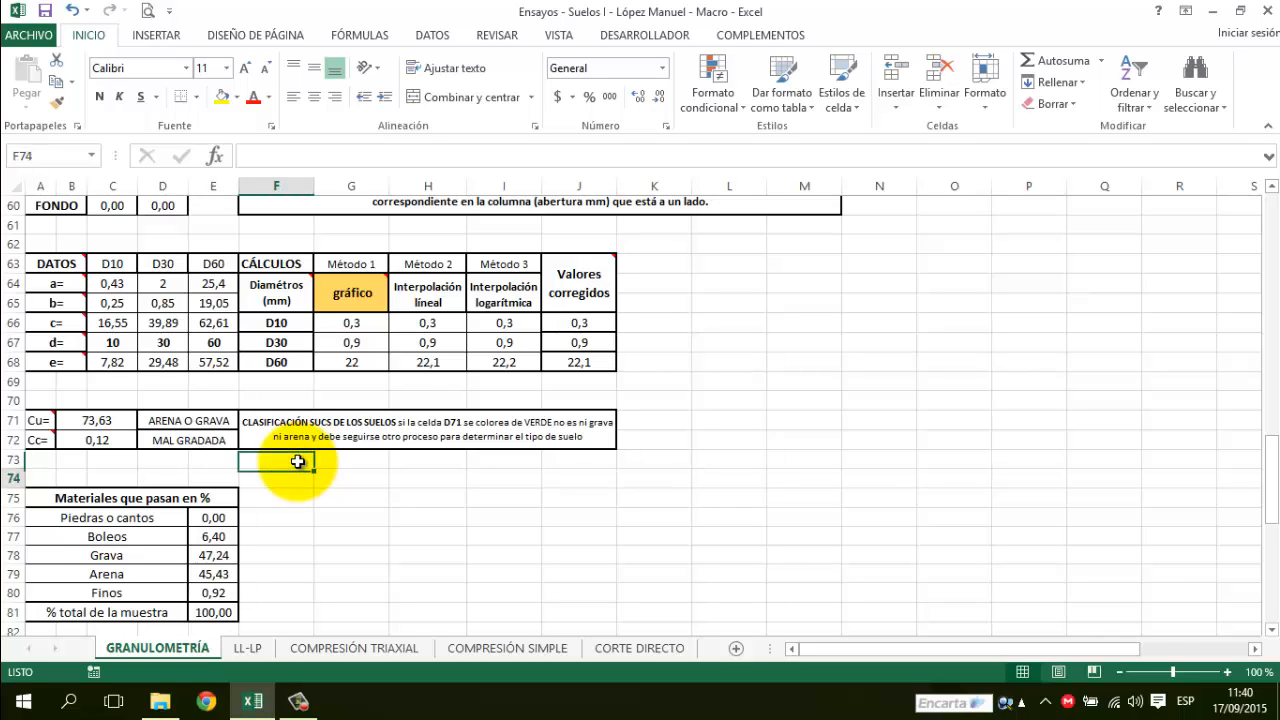
pyautogui.press('Down')
pyautogui.press('Down')
pyautogui.press('Down')
pyautogui.press('Down')
pyautogui.press('Down')
pyautogui.press('Down')
pyautogui.press('Down')
pyautogui.press('Down')
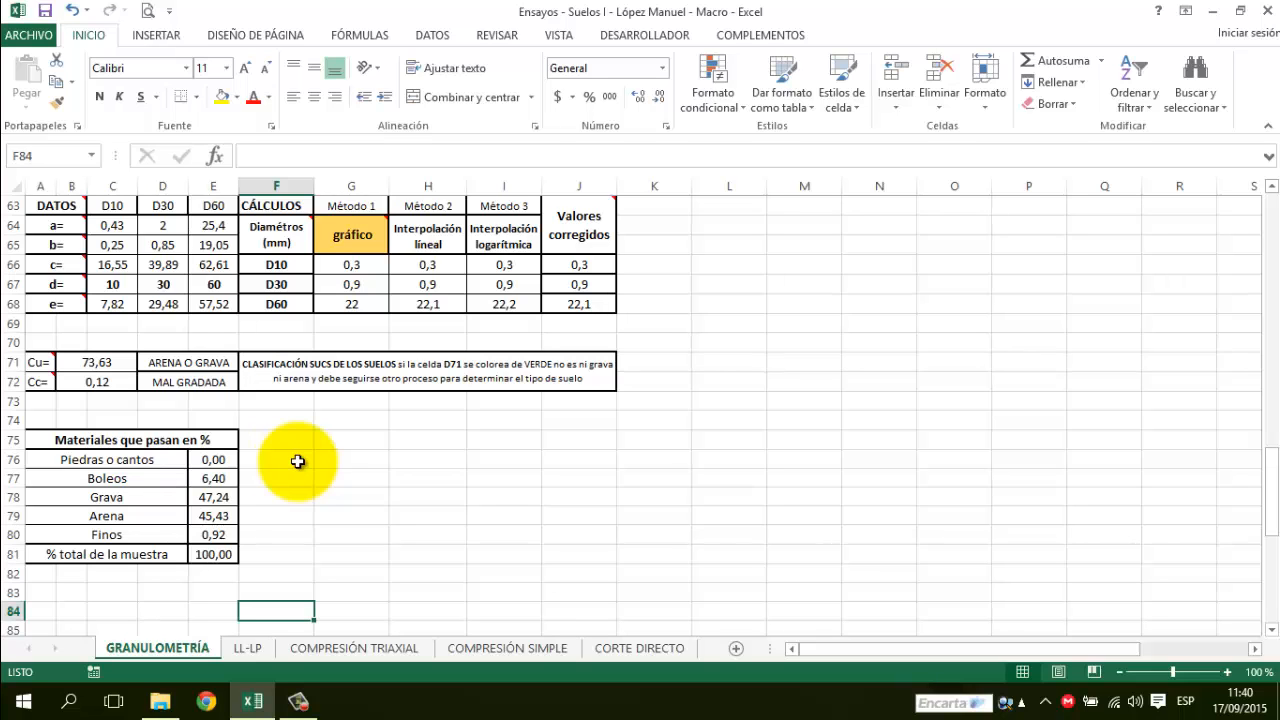
# Clear the entered test data at the top of the sheet with the Limpiar Granulometría macro.
pyautogui.scroll(7, 298, 461)
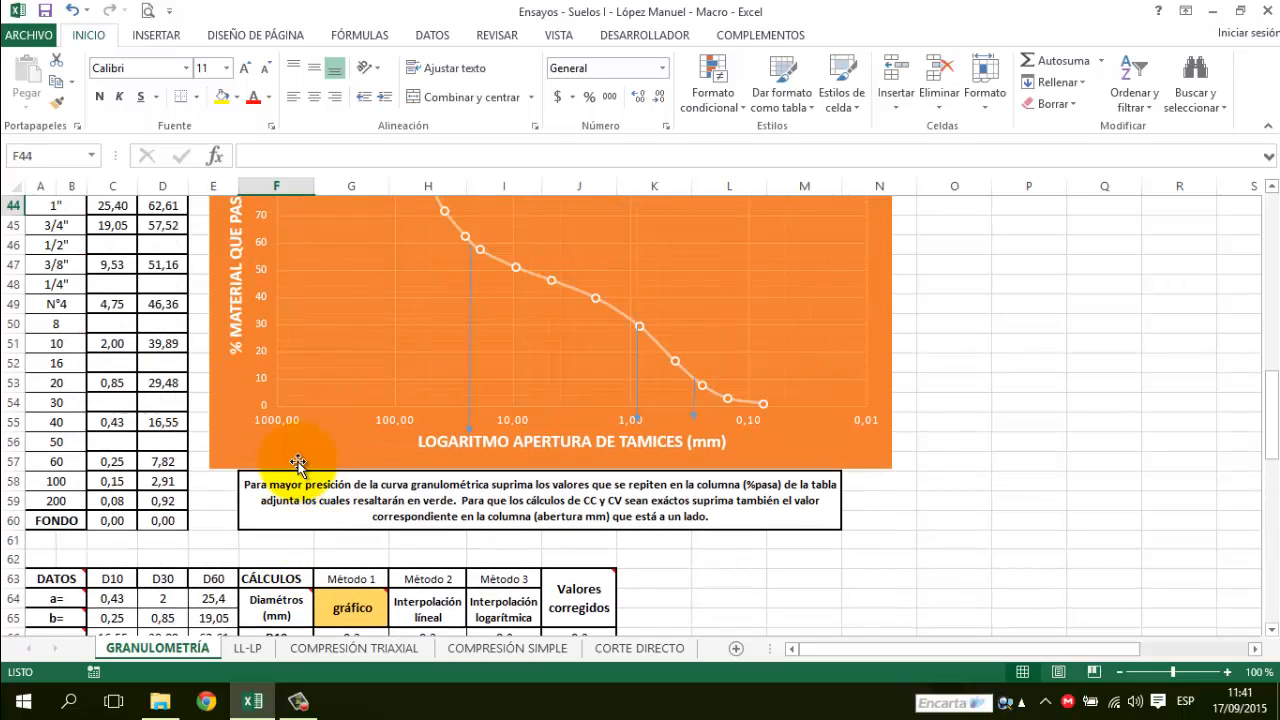
pyautogui.press('Up')
pyautogui.press('Up')
pyautogui.press('Up')
pyautogui.press('Up')
pyautogui.press('Up')
pyautogui.press('Up')
pyautogui.press('Up')
pyautogui.press('Up')
pyautogui.press('Up')
pyautogui.press('Up')
pyautogui.press('Up')
pyautogui.press('Up')
pyautogui.press('Up')
pyautogui.press('Up')
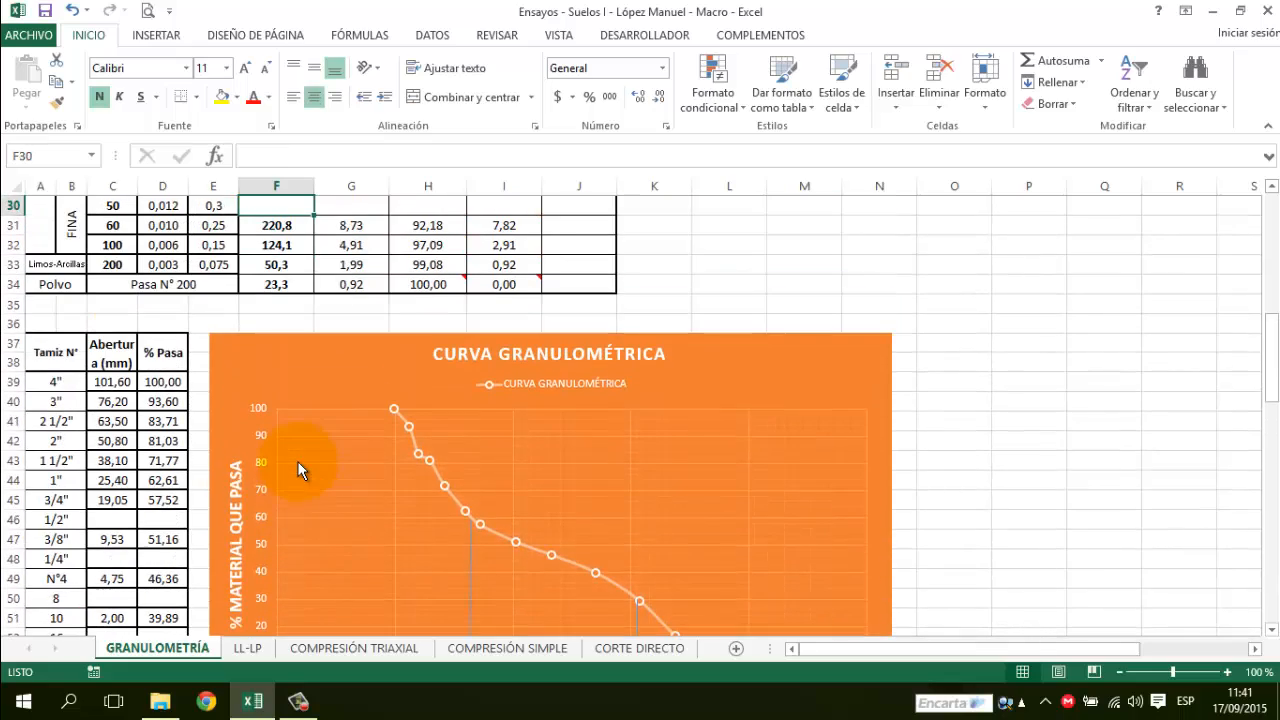
pyautogui.press('Up')
pyautogui.press('Up')
pyautogui.press('Up')
pyautogui.press('Up')
pyautogui.press('Up')
pyautogui.press('Up')
pyautogui.press('Up')
pyautogui.press('Up')
pyautogui.press('Up')
pyautogui.press('Up')
pyautogui.press('Up')
pyautogui.press('Up')
pyautogui.press('Up')
pyautogui.press('Up')
pyautogui.press('Up')
pyautogui.press('Up')
pyautogui.press('Up')
pyautogui.press('Up')
pyautogui.press('Up')
pyautogui.press('Up')
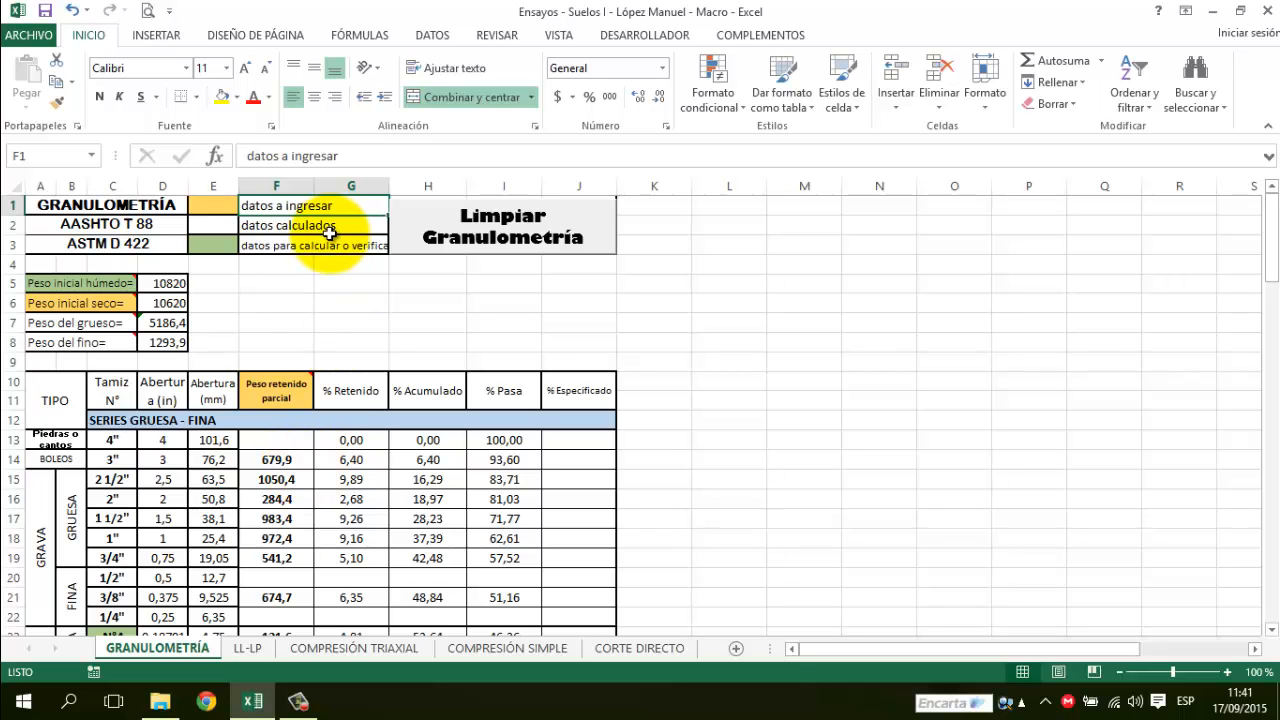
pyautogui.click(431, 244)
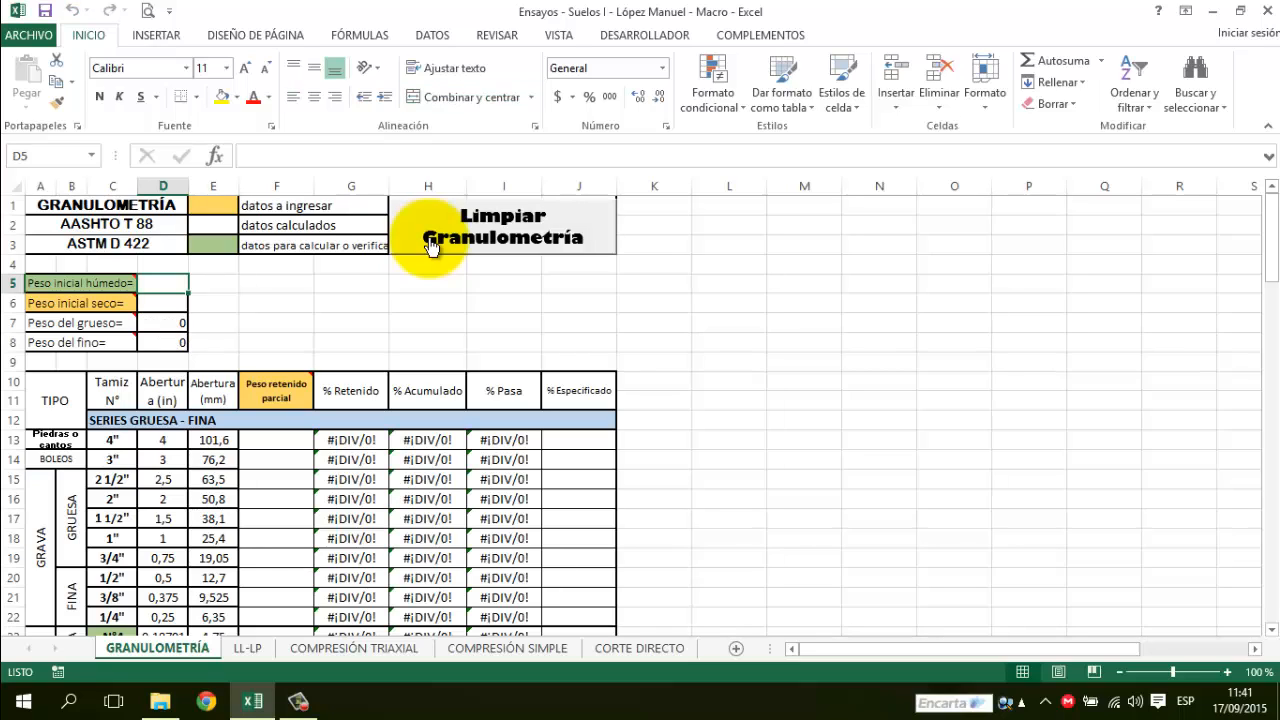
pyautogui.click(263, 298)
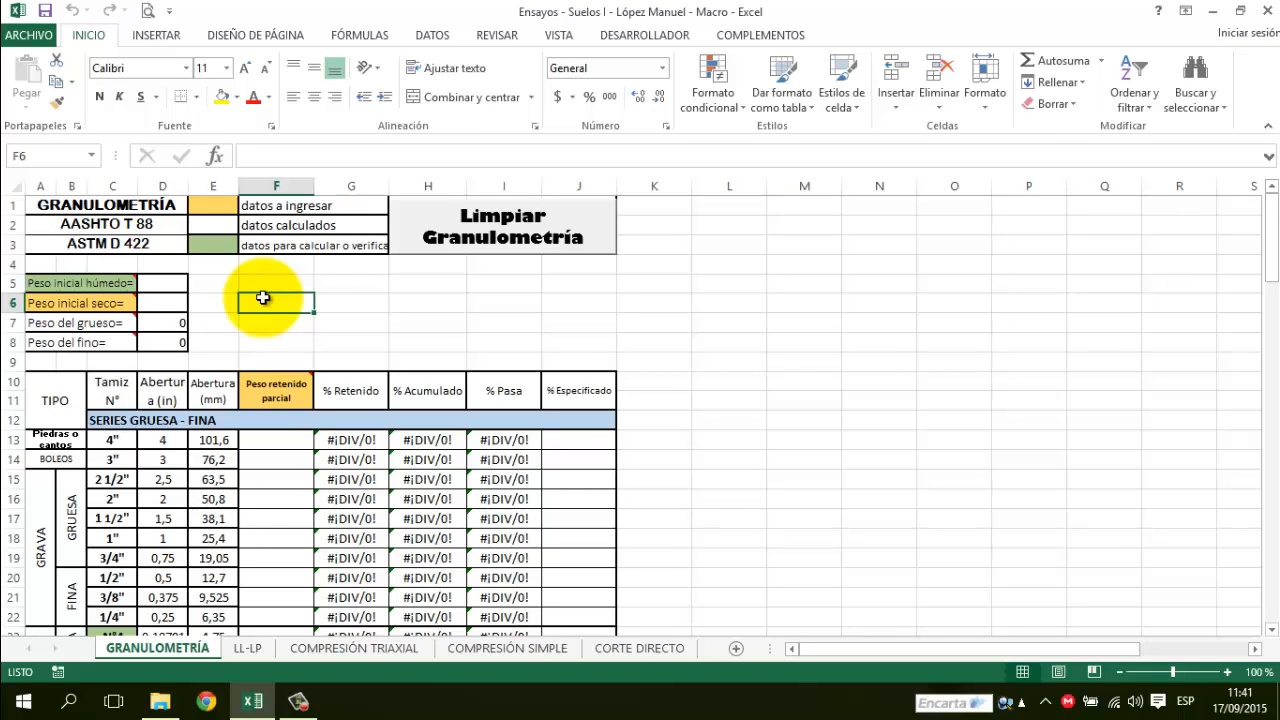
# Leave Peso inicial húmedo empty and enter 9493,5 as the Peso inicial seco.
pyautogui.click(167, 282)
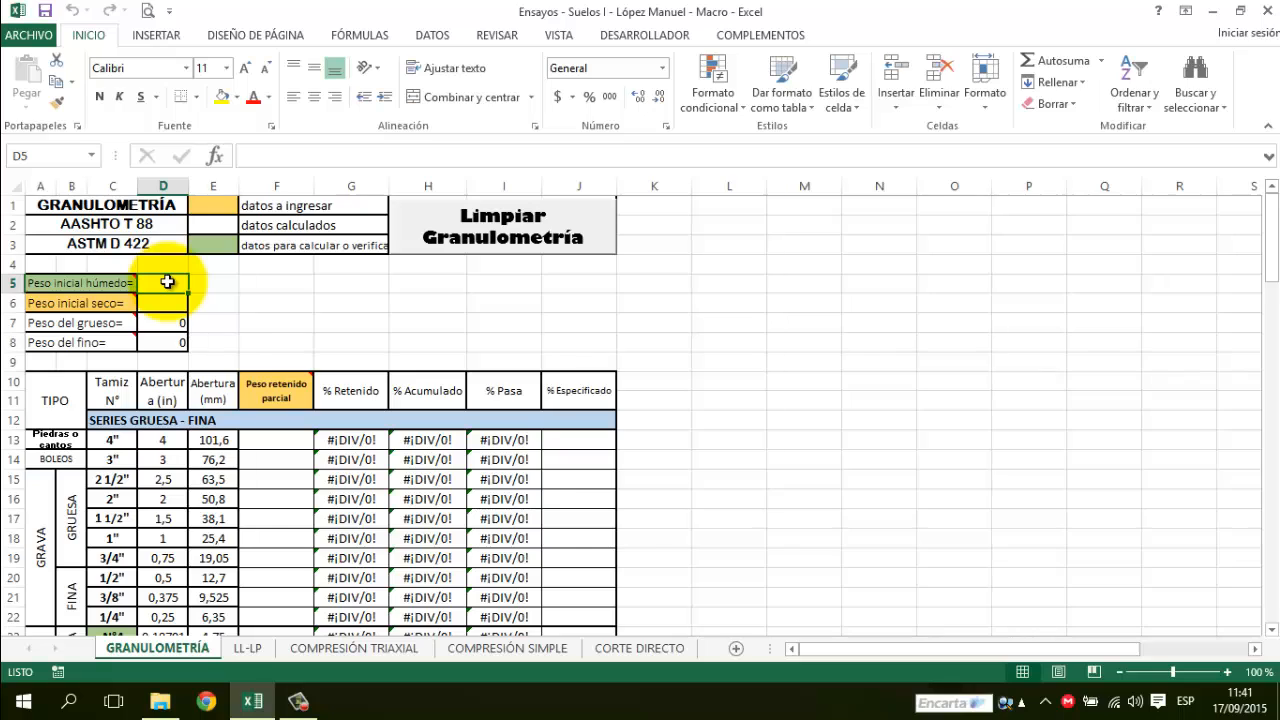
pyautogui.press('Return')
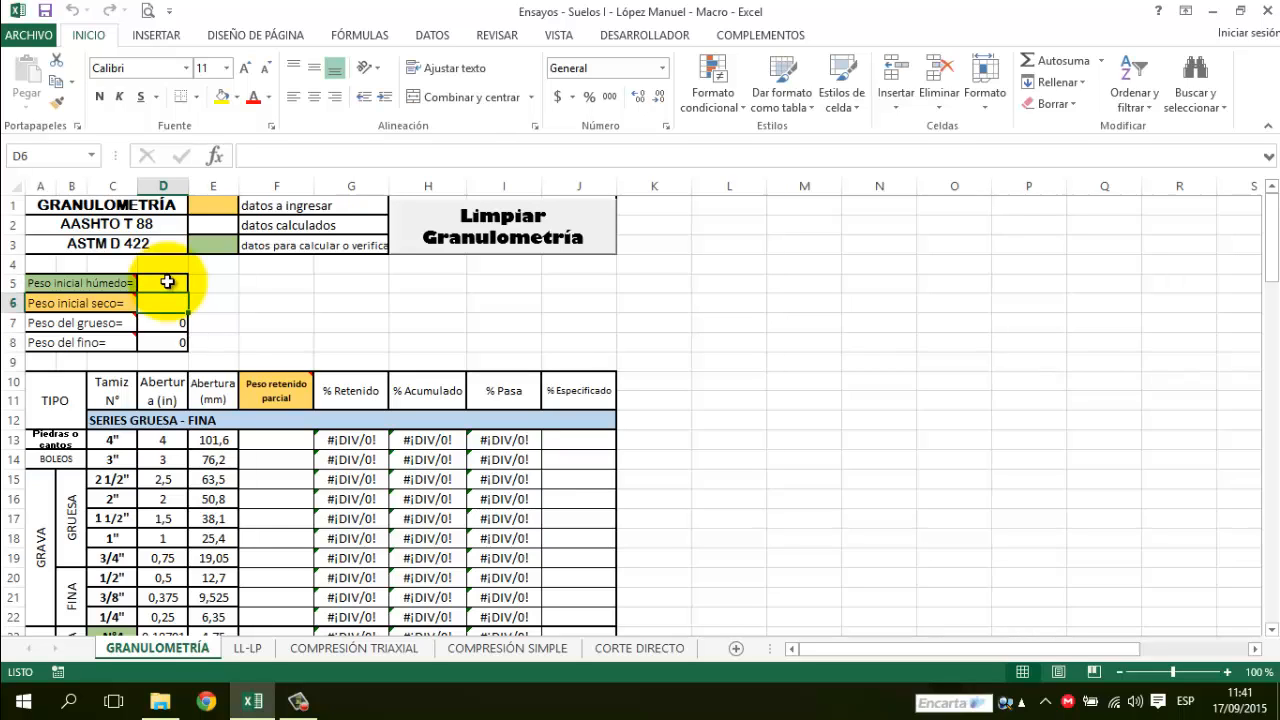
pyautogui.moveTo(97, 303)
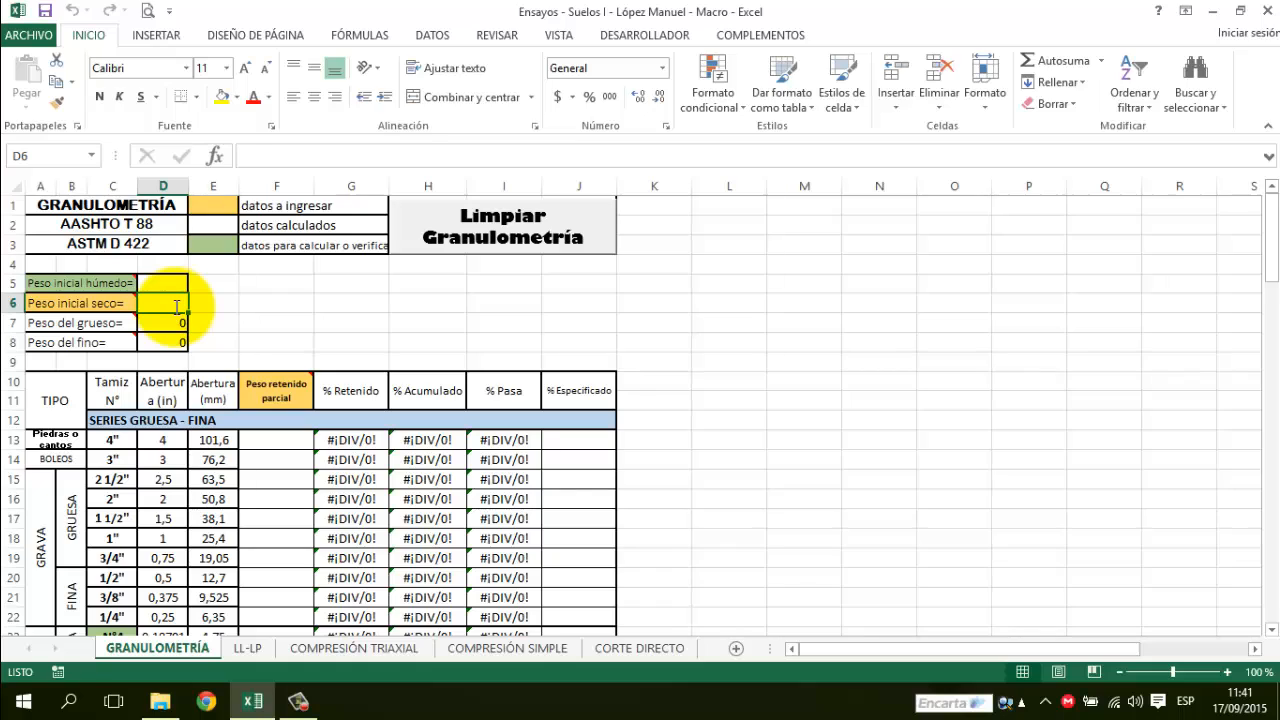
pyautogui.write('94')
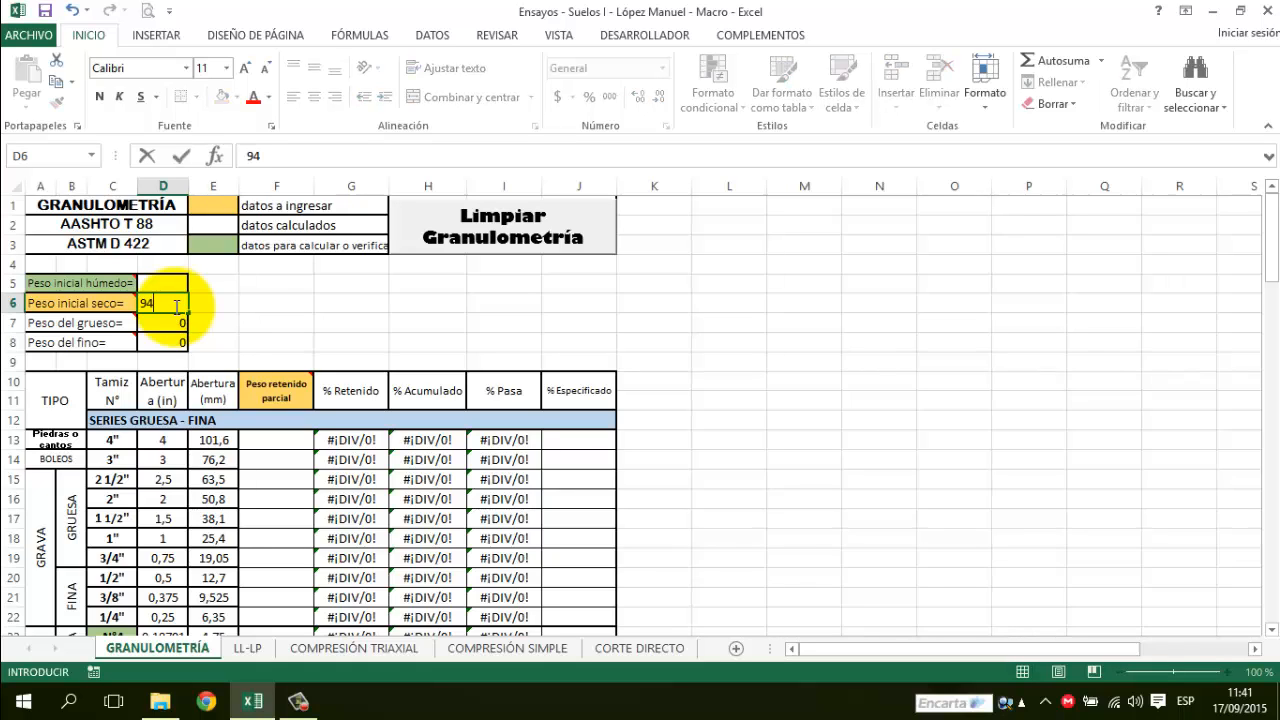
pyautogui.write('93,5')
pyautogui.press('Return')
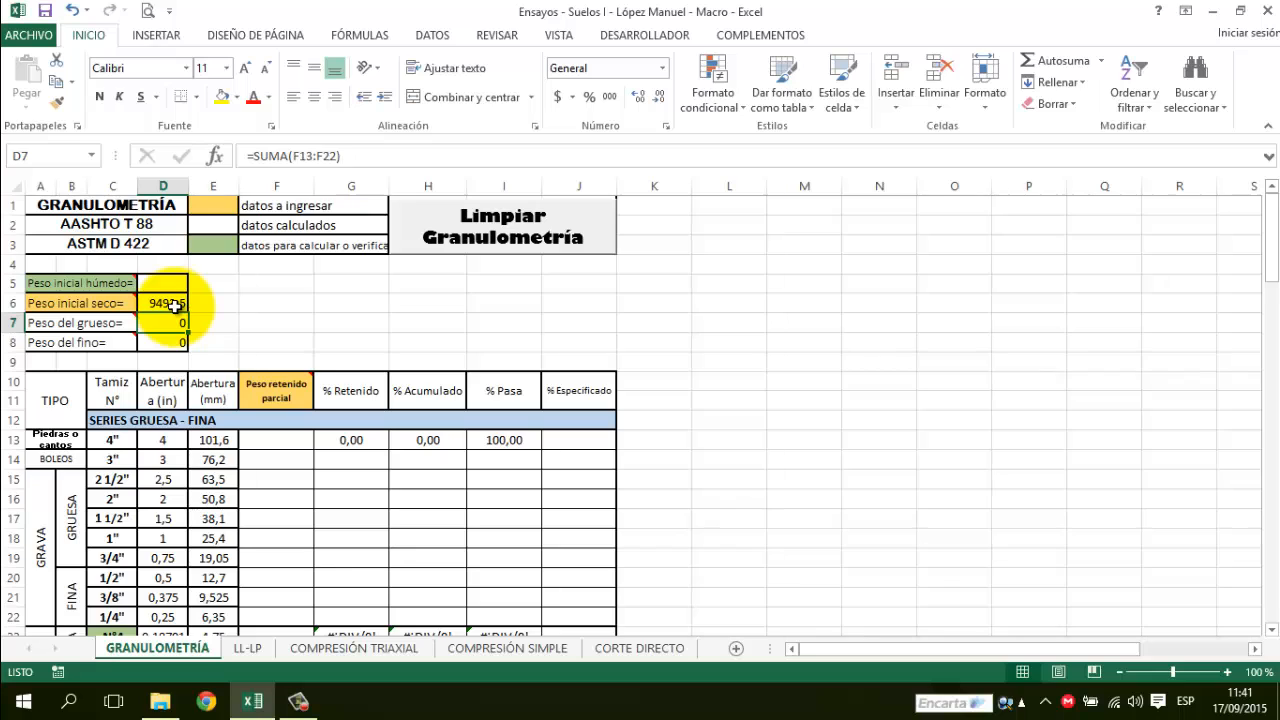
# Enter Peso retenido parcial values of 1829,5 for the 3" sieve and 1978,5 for the 2" sieve, leaving 4" and 2 1/2" blank.
pyautogui.click(268, 446)
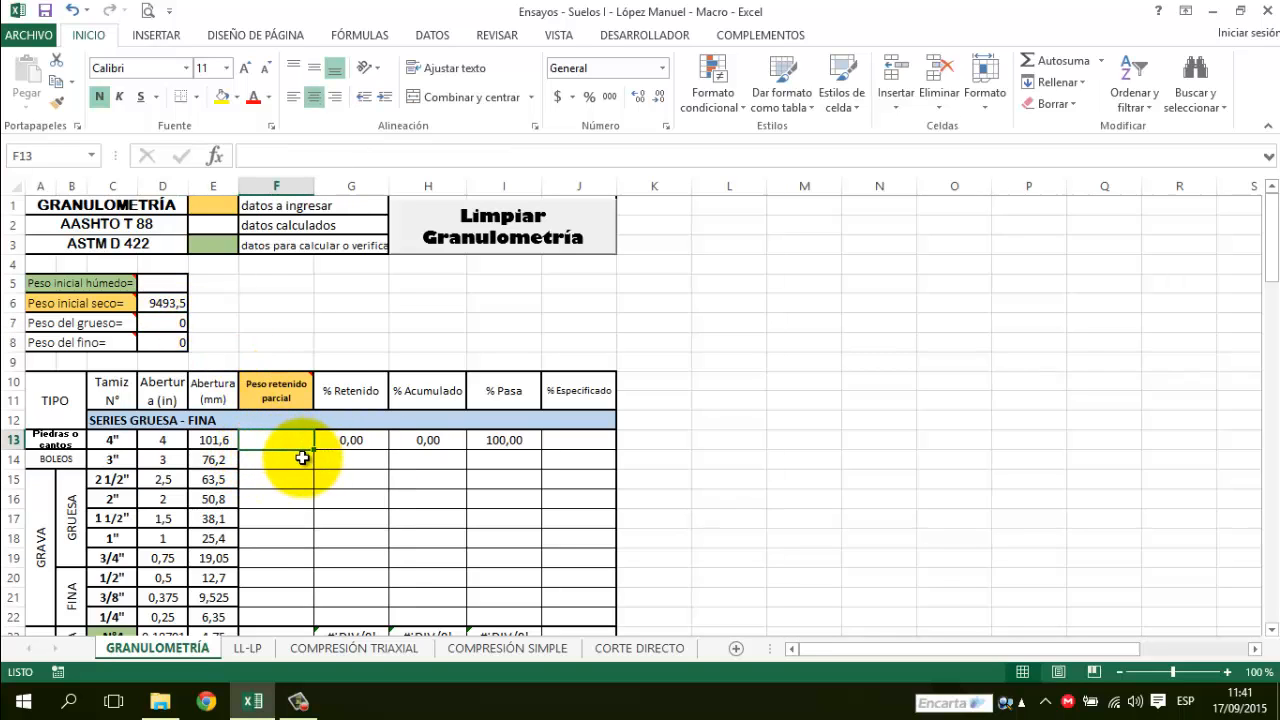
pyautogui.click(300, 456)
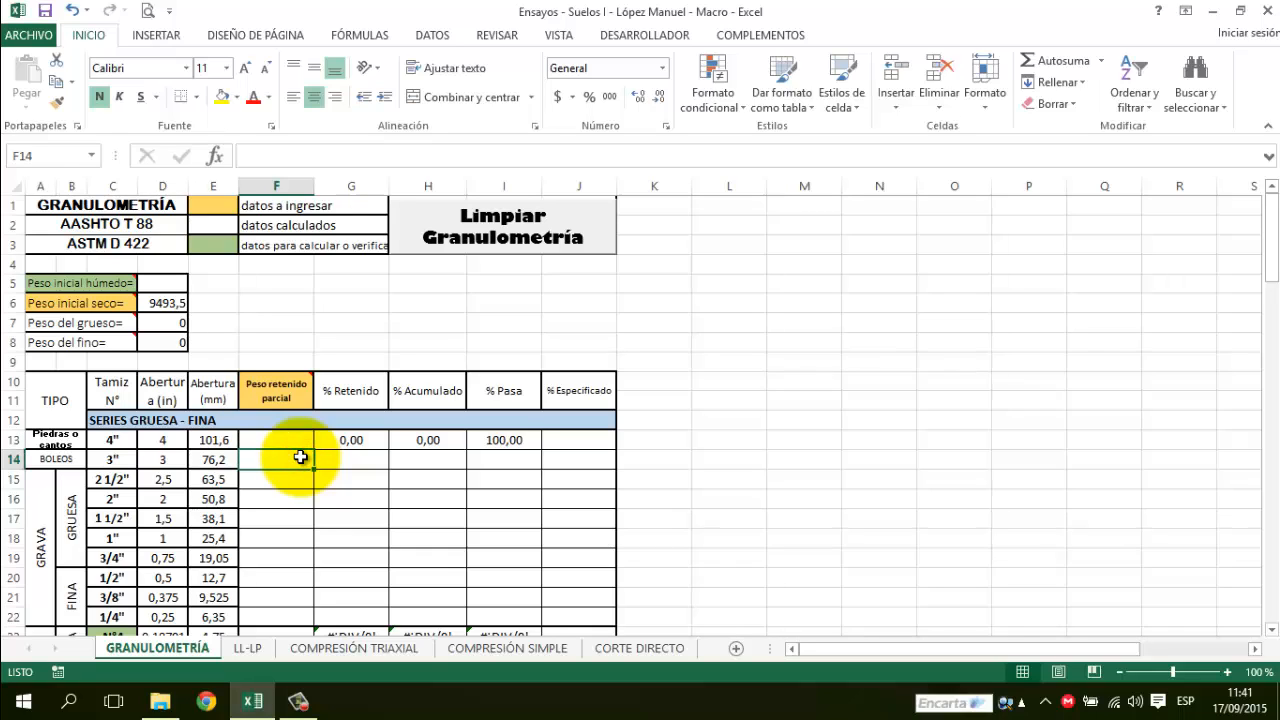
pyautogui.write('18')
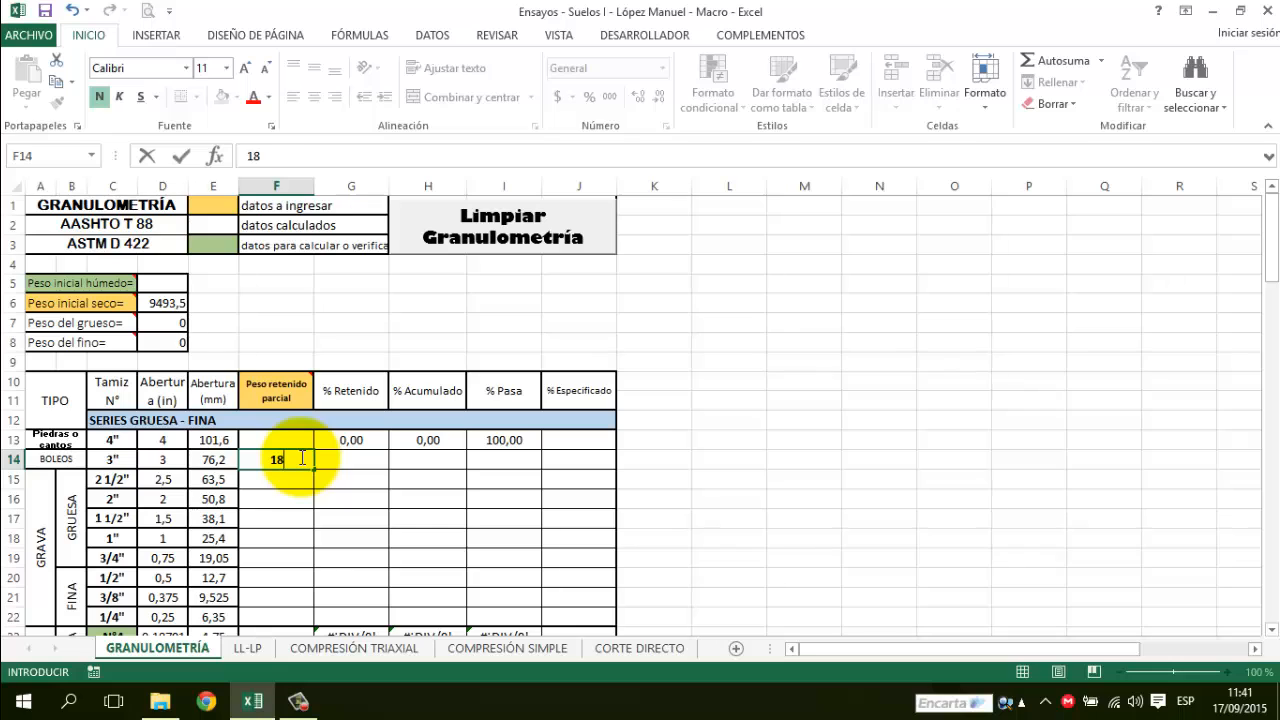
pyautogui.write('29,5')
pyautogui.press('Return')
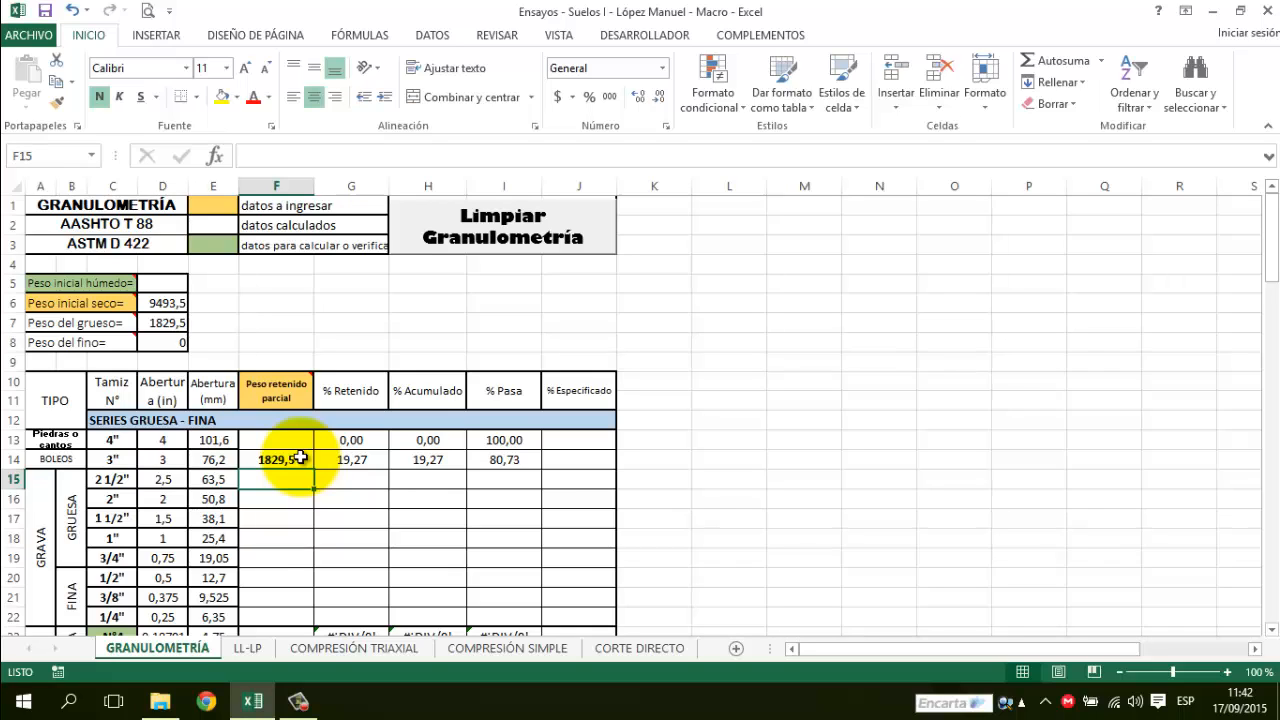
pyautogui.press('Down')
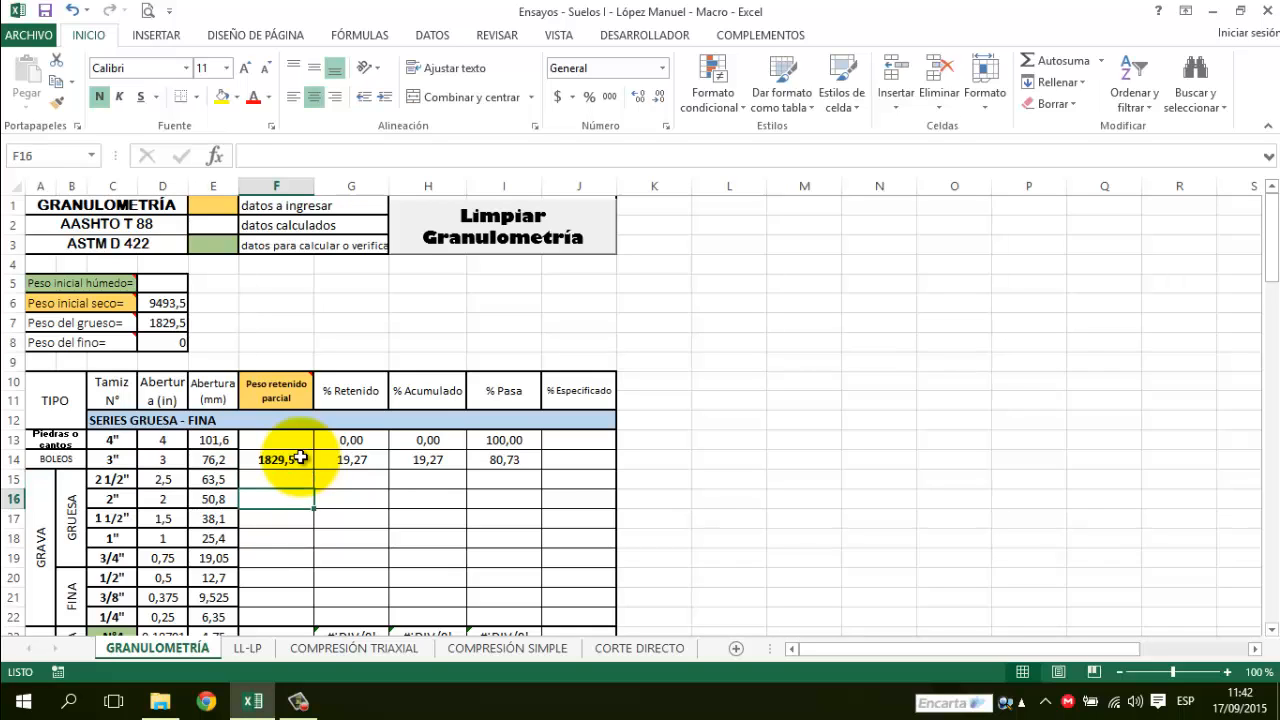
pyautogui.write('19')
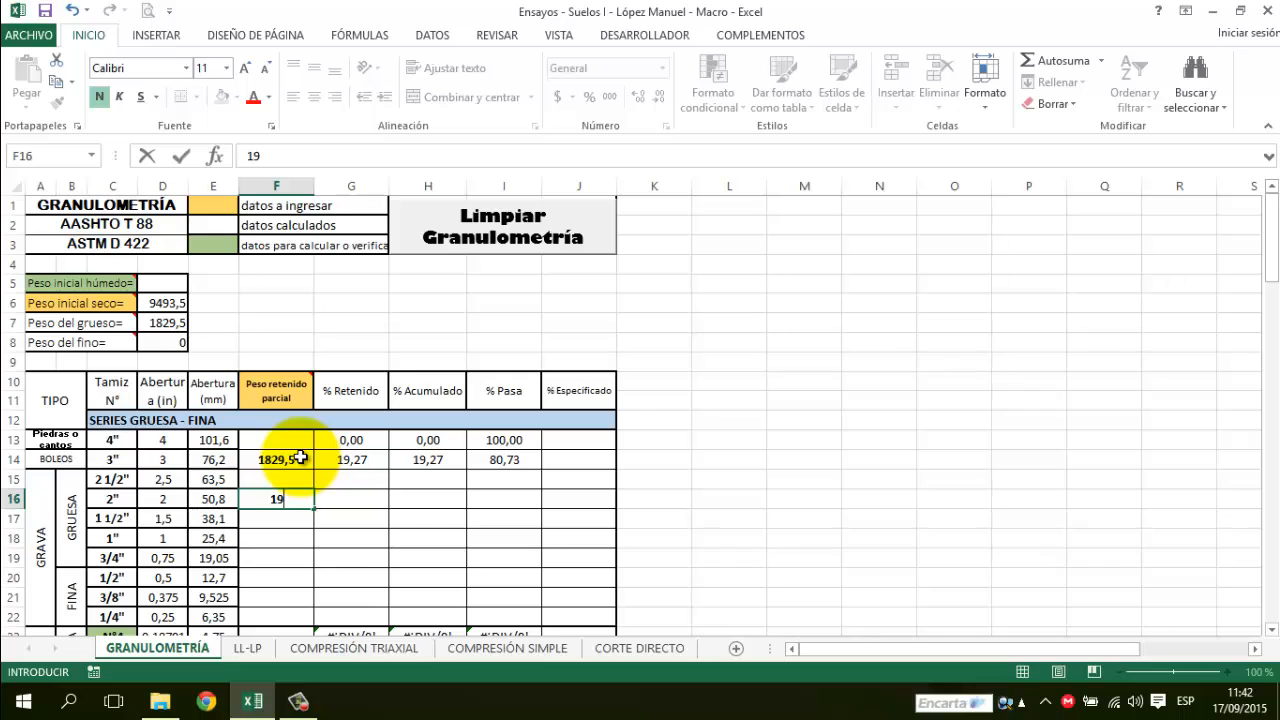
pyautogui.write('78,5')
pyautogui.press('Return')
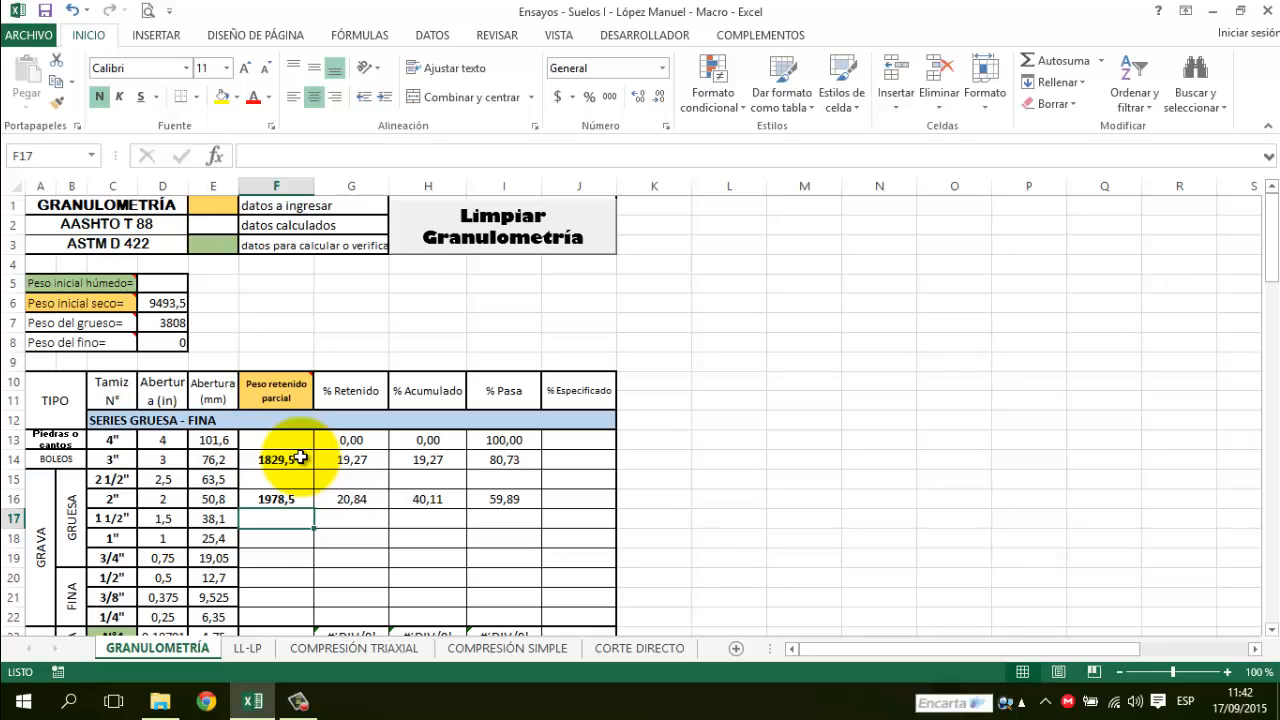
# Enter Peso retenido parcial values of 1055,5 for the 1 1/2" sieve and 437 for the 1" sieve.
pyautogui.write('1055')
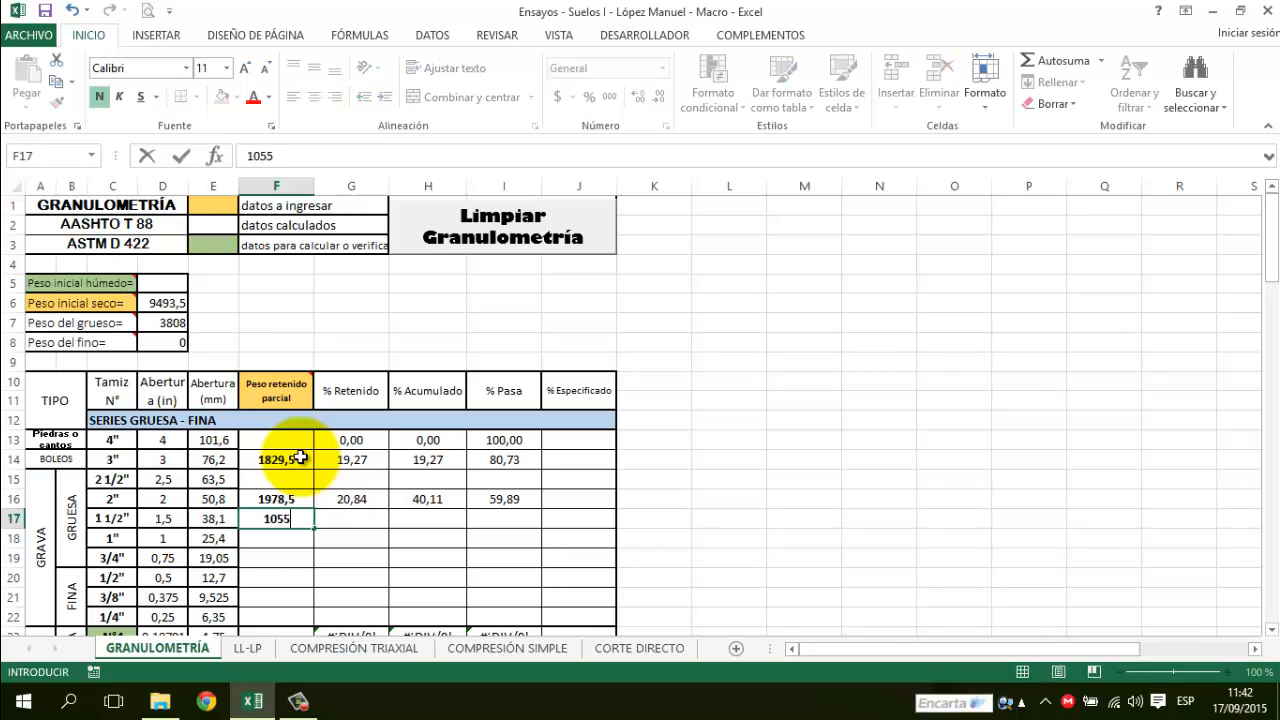
pyautogui.write(',5')
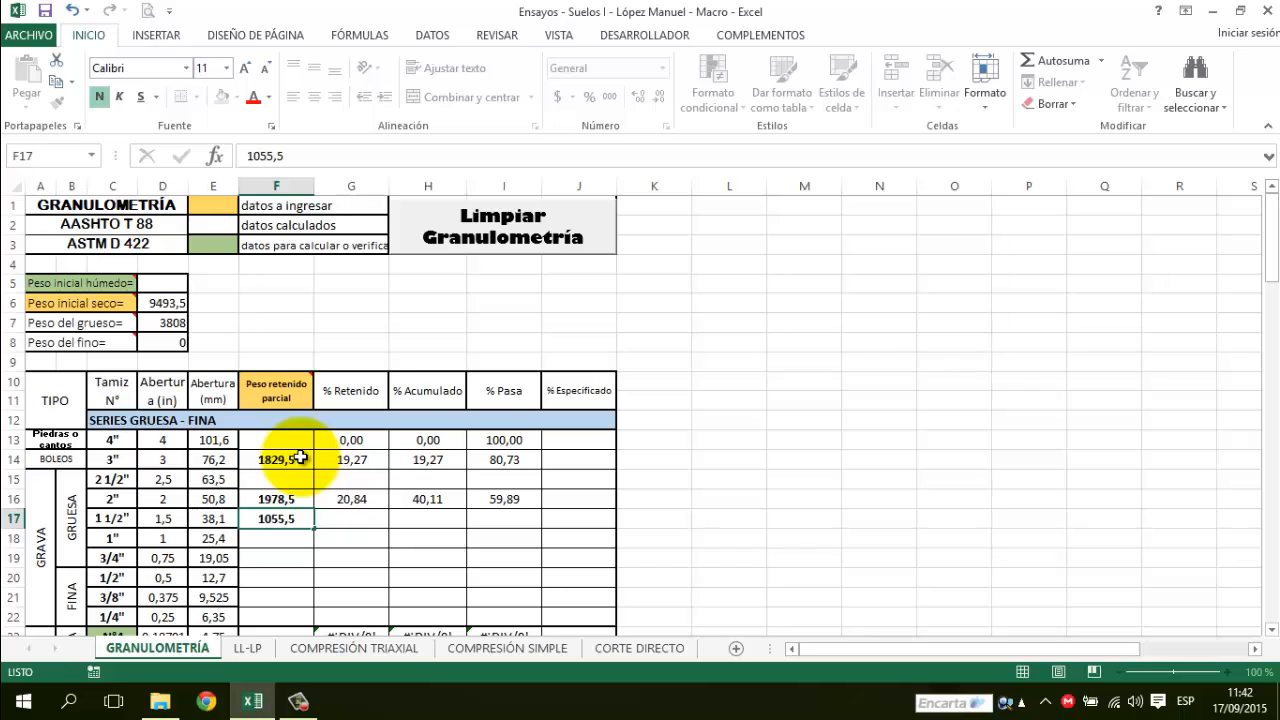
pyautogui.press('Return')
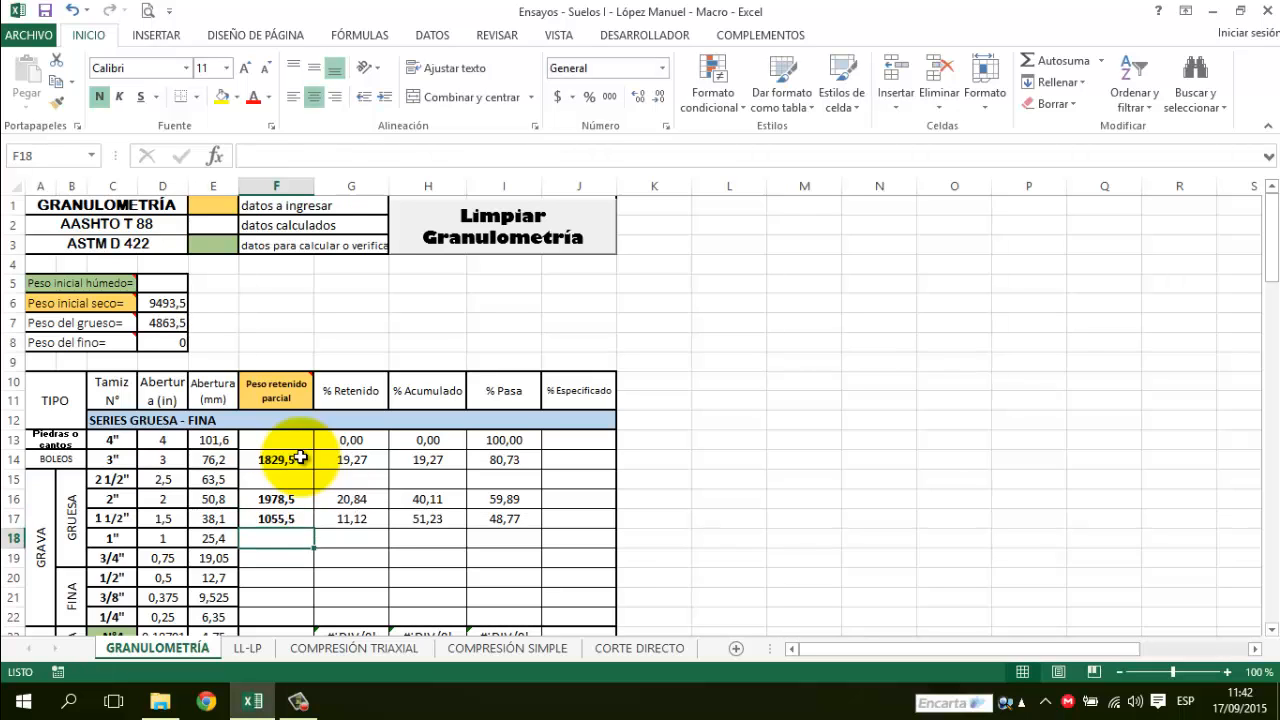
pyautogui.write('437')
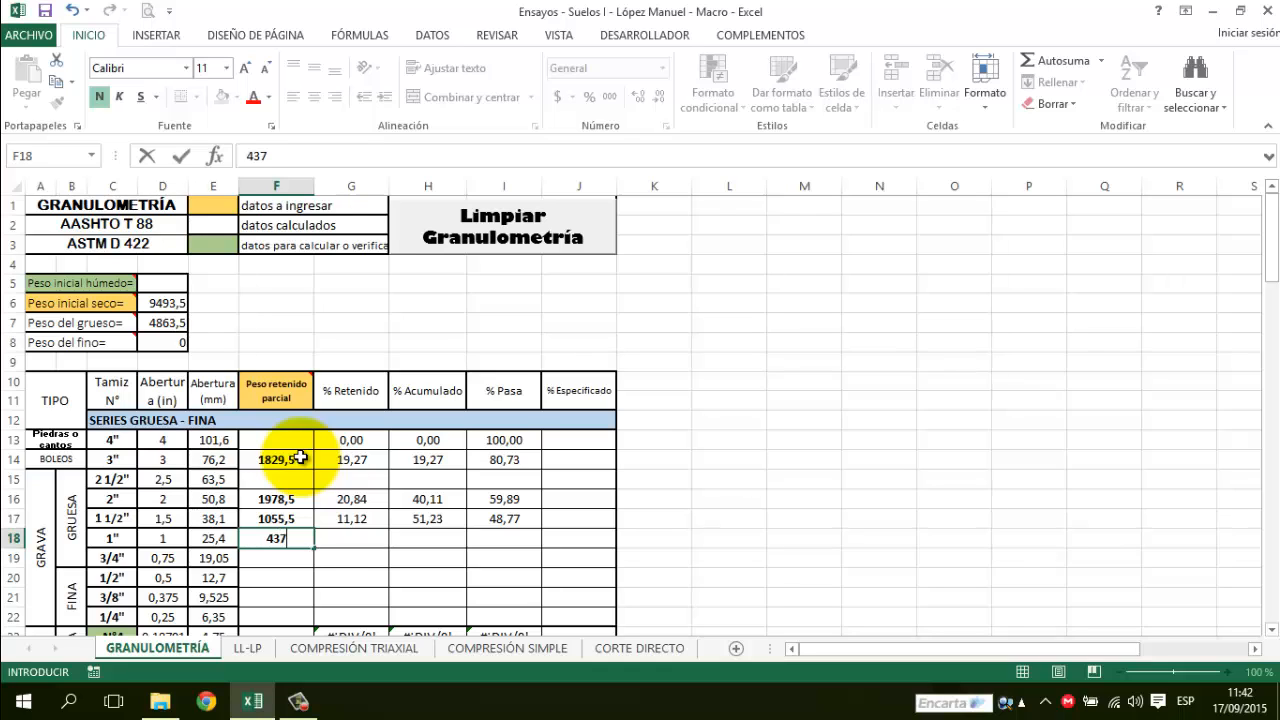
pyautogui.press('Return')
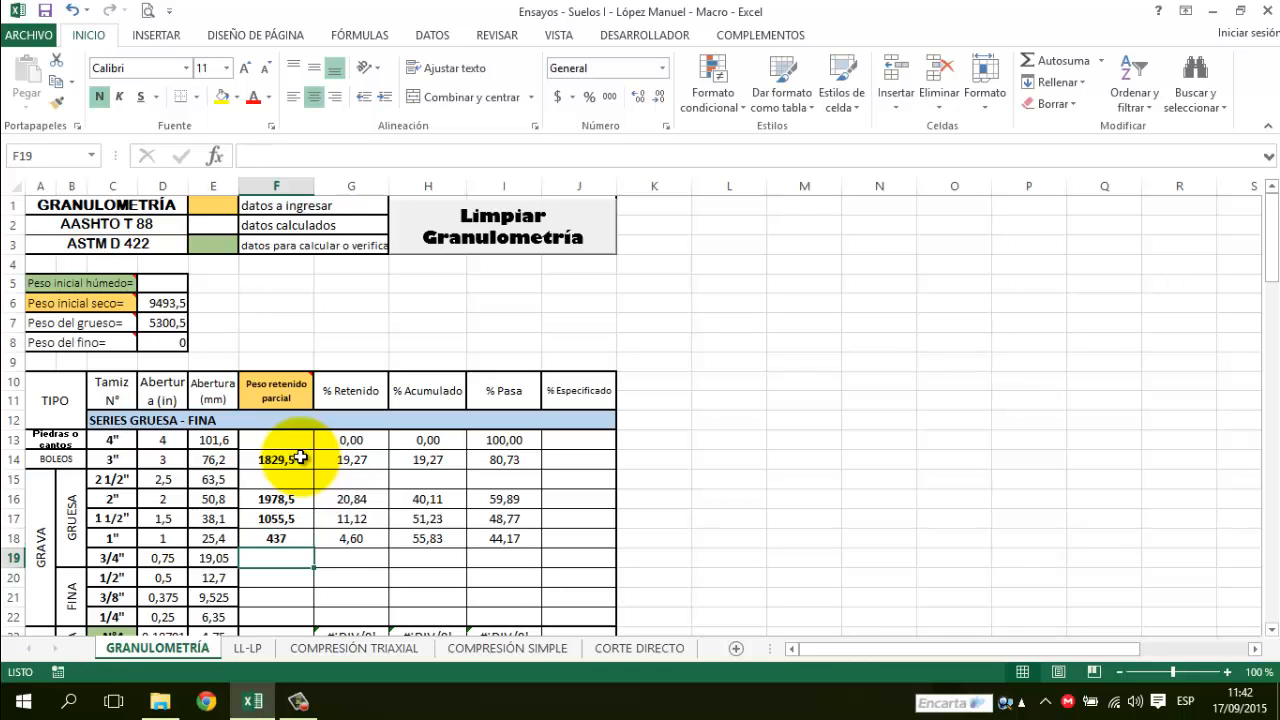
# Enter Peso retenido parcial values of 320,5 for the 3/4" sieve and 432 for the 1/2" sieve.
pyautogui.write('320')
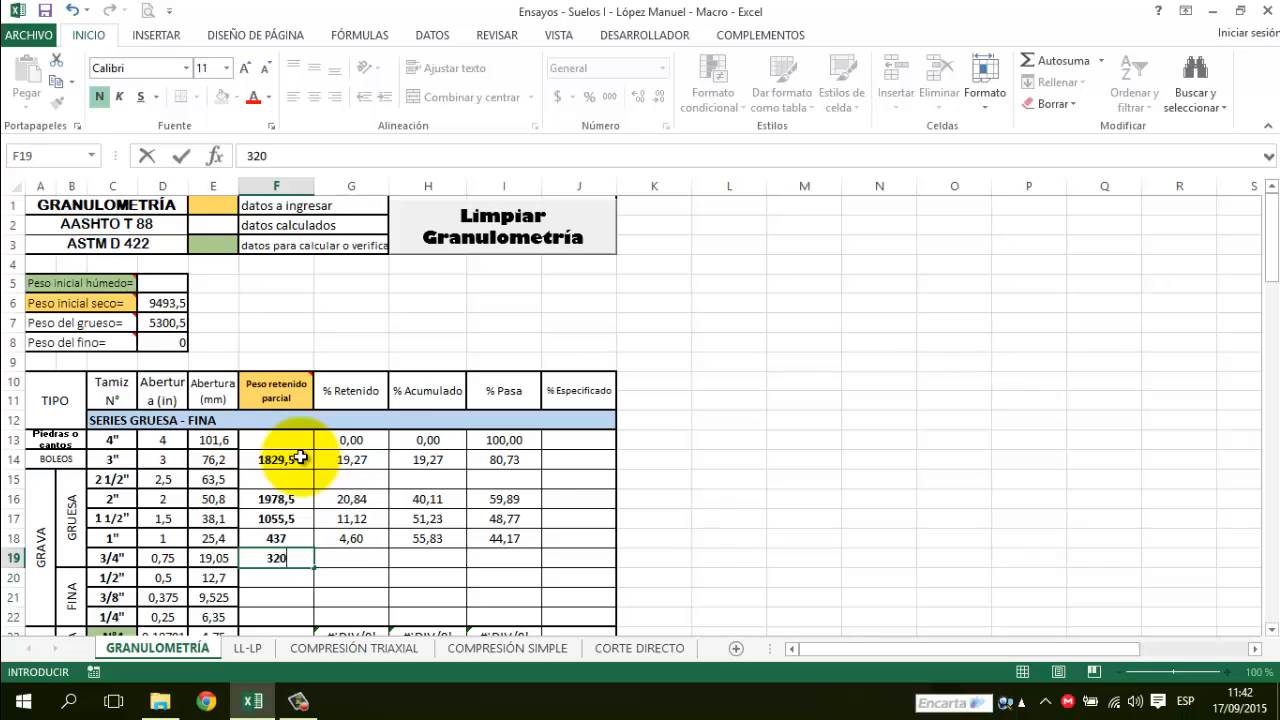
pyautogui.write(',5')
pyautogui.press('Return')
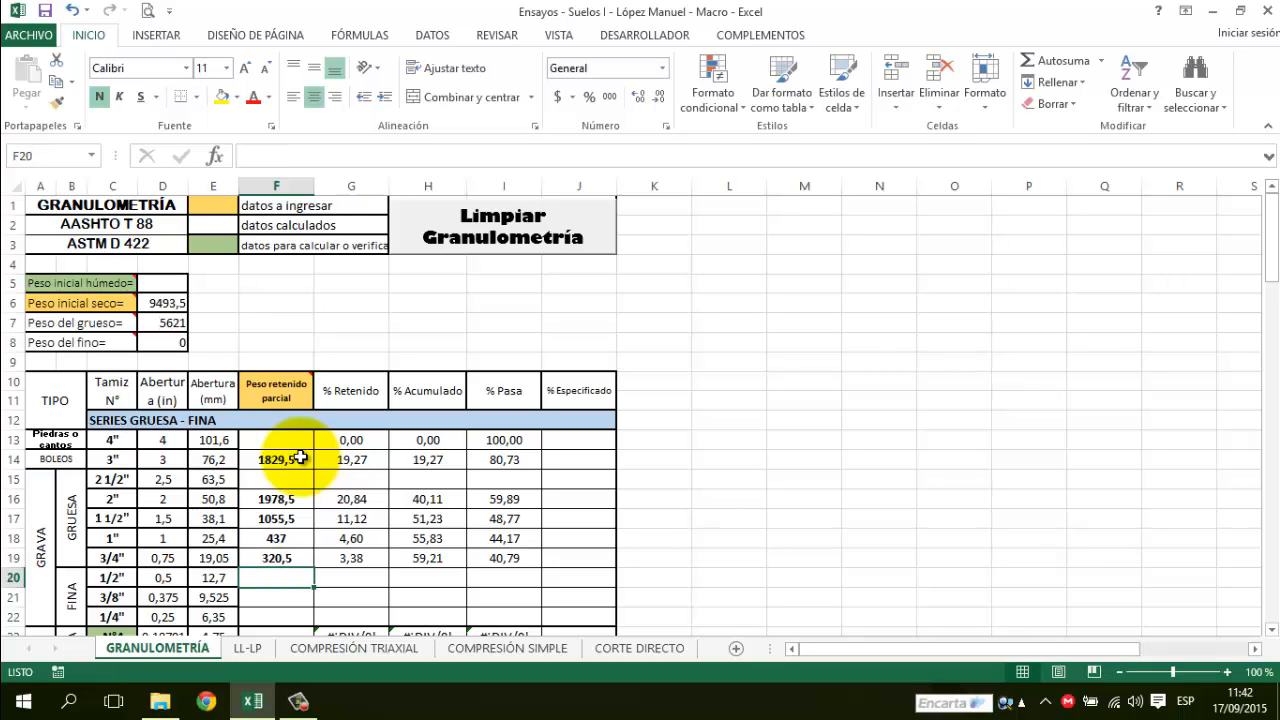
pyautogui.write('4')
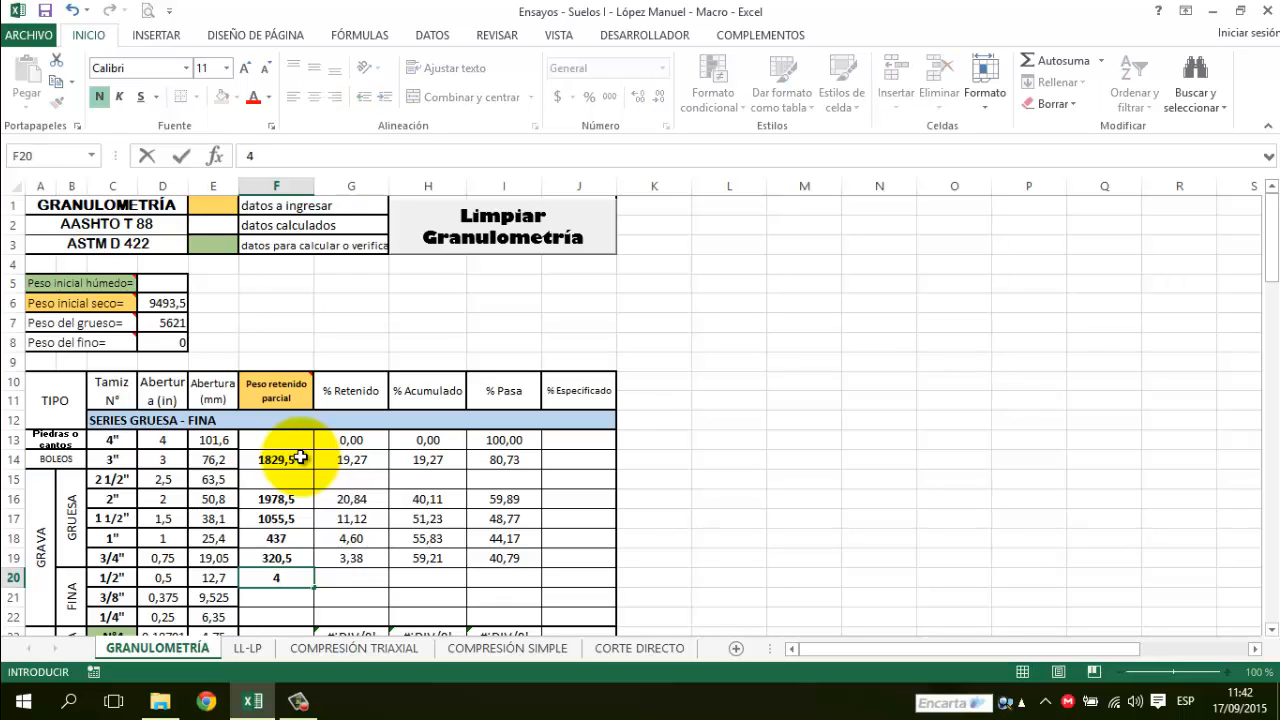
pyautogui.write('32')
pyautogui.press('Return')
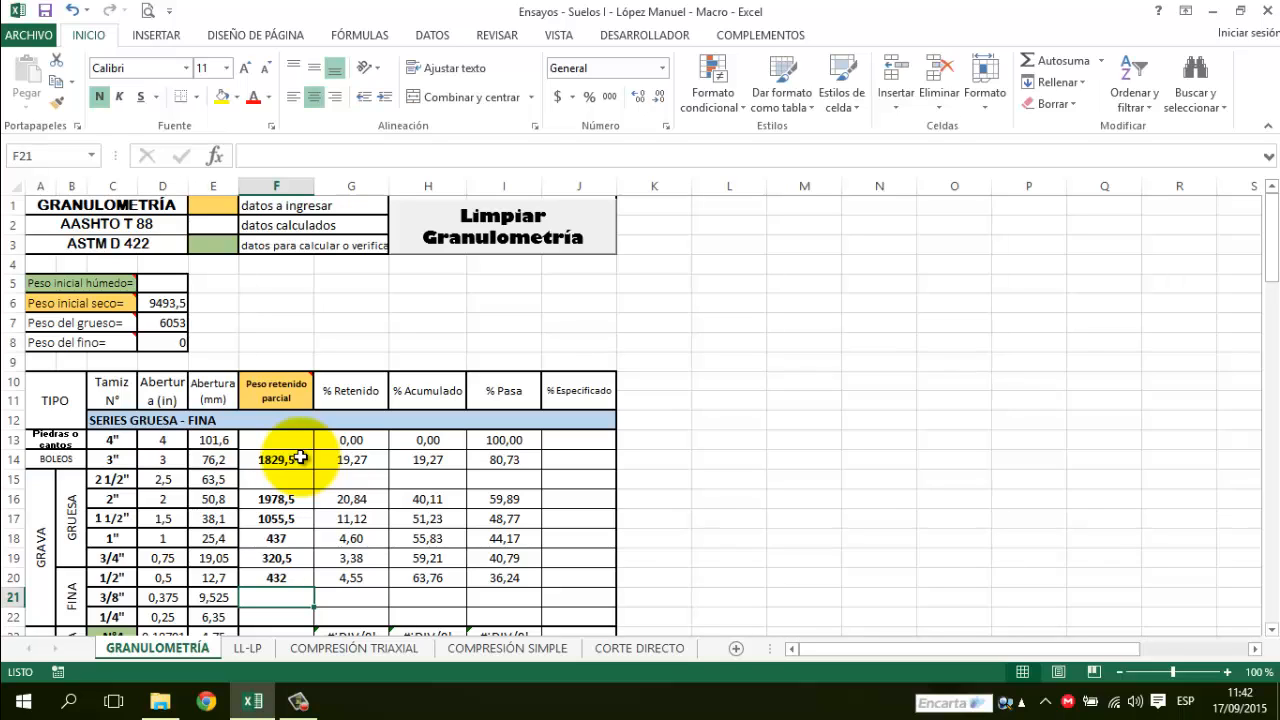
# Enter Peso retenido parcial values of 235,5 for the 3/8" sieve and 333 for the 1/4" sieve.
pyautogui.write('235')
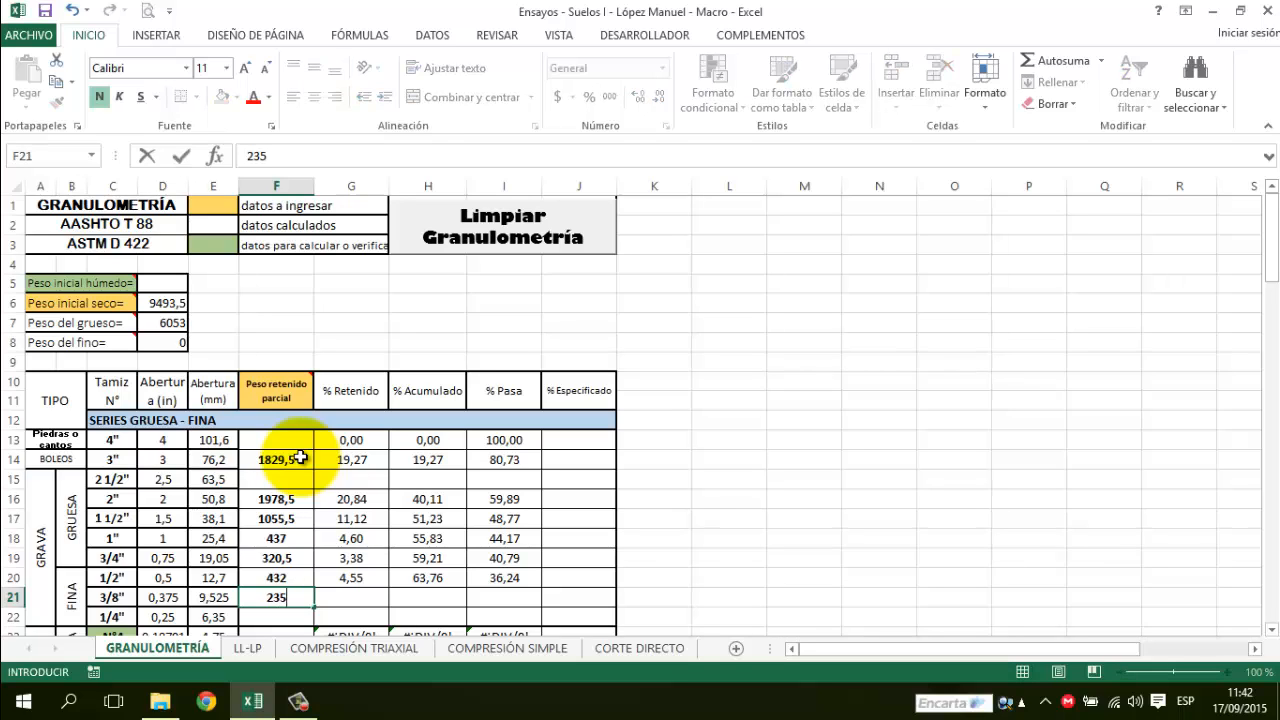
pyautogui.write(',5')
pyautogui.press('Return')
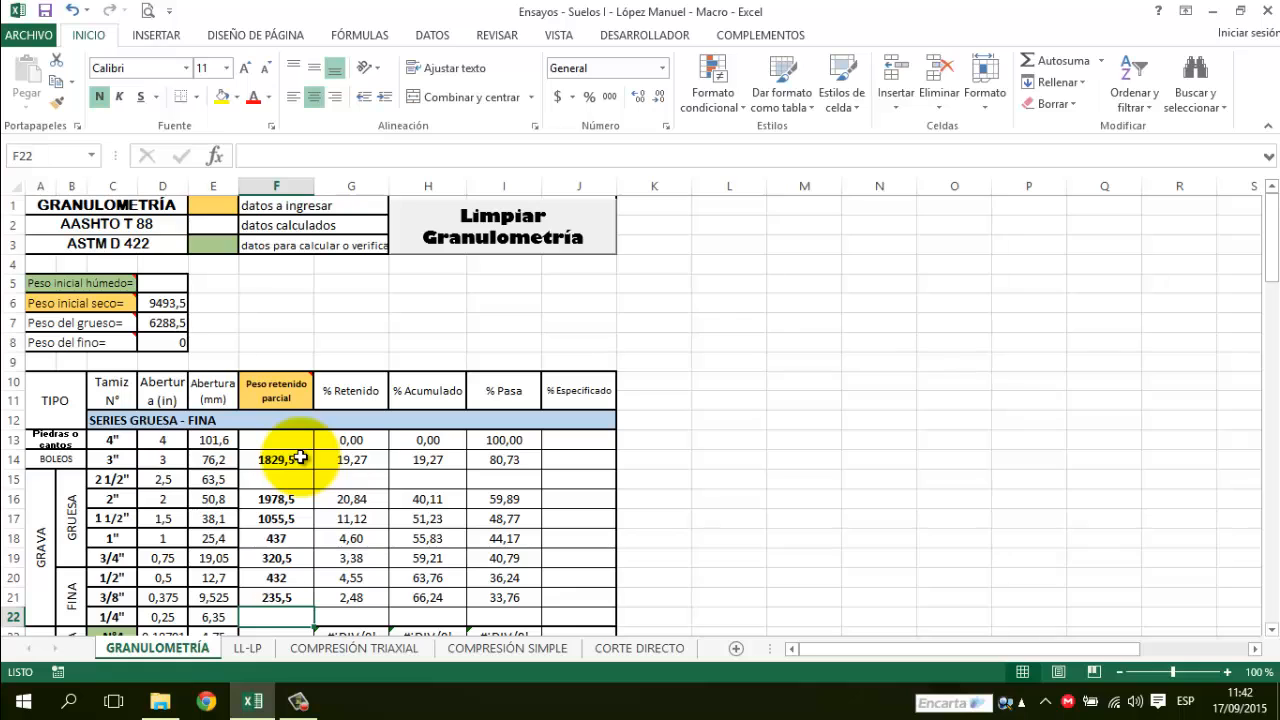
pyautogui.write('333')
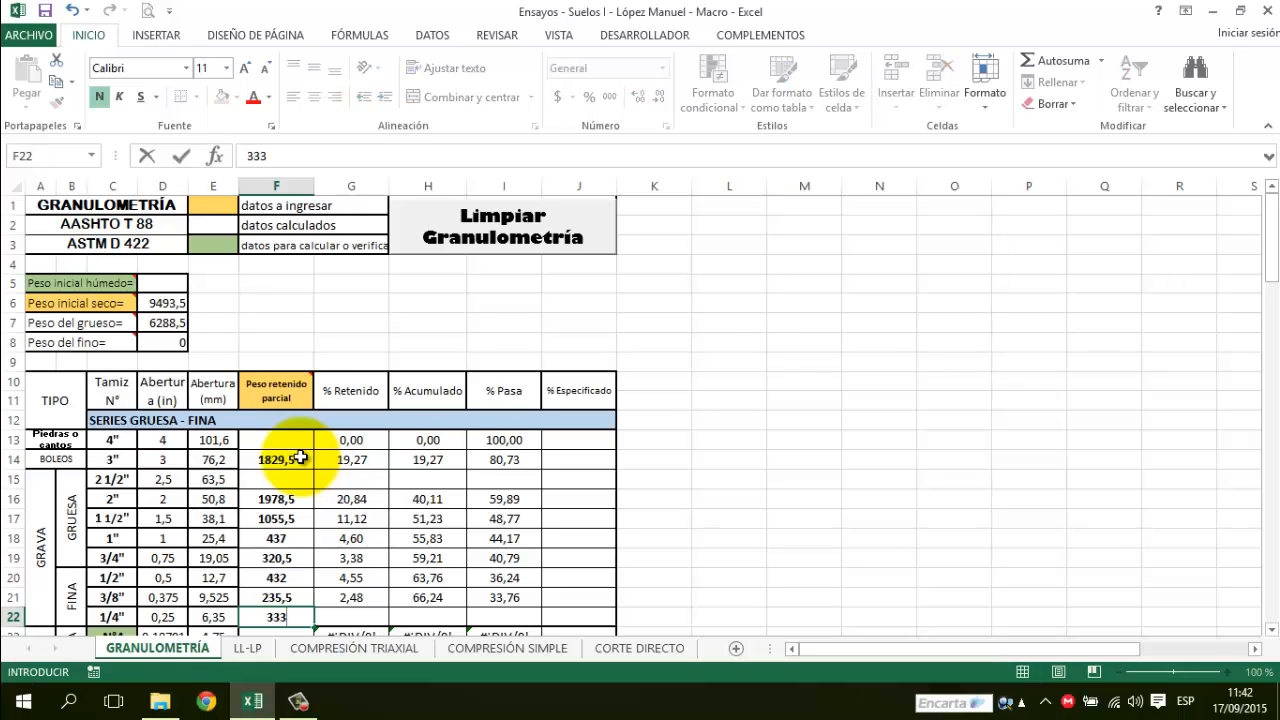
pyautogui.press('Return')
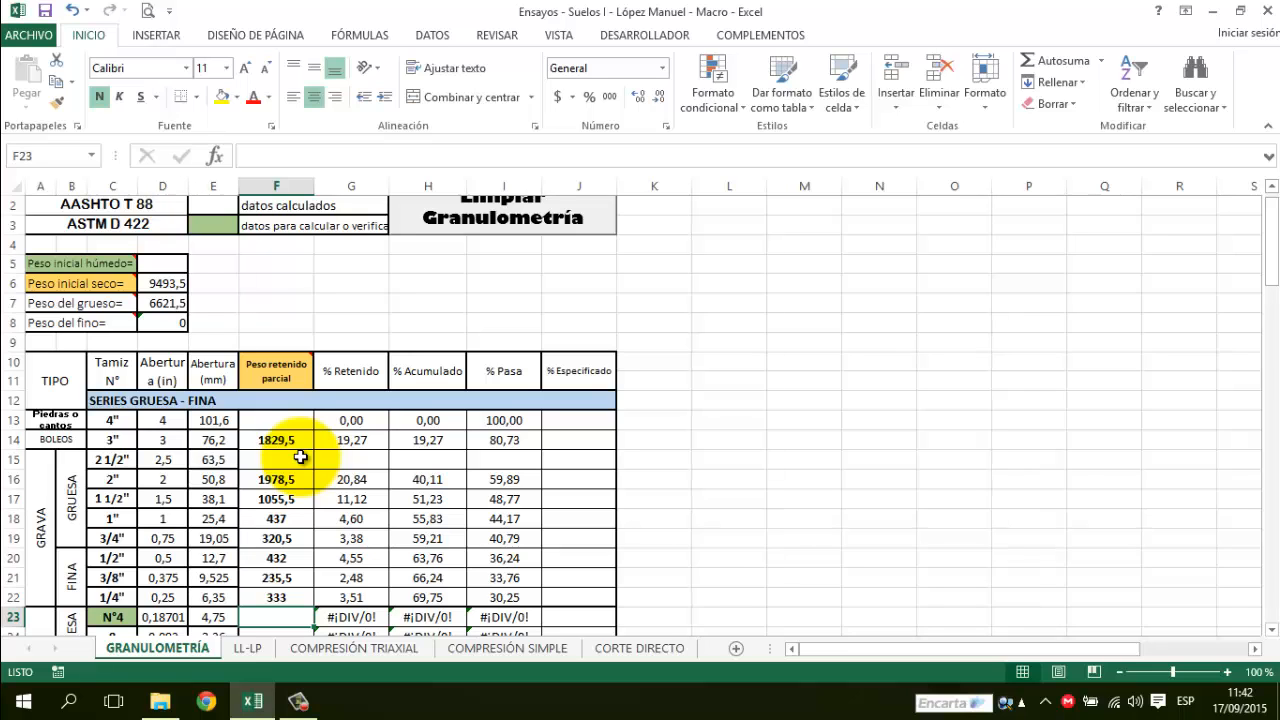
# Enter Peso retenido parcial values of 200,5 for the N°4 sieve and 530,5 for the N°8 sieve.
pyautogui.write('200')
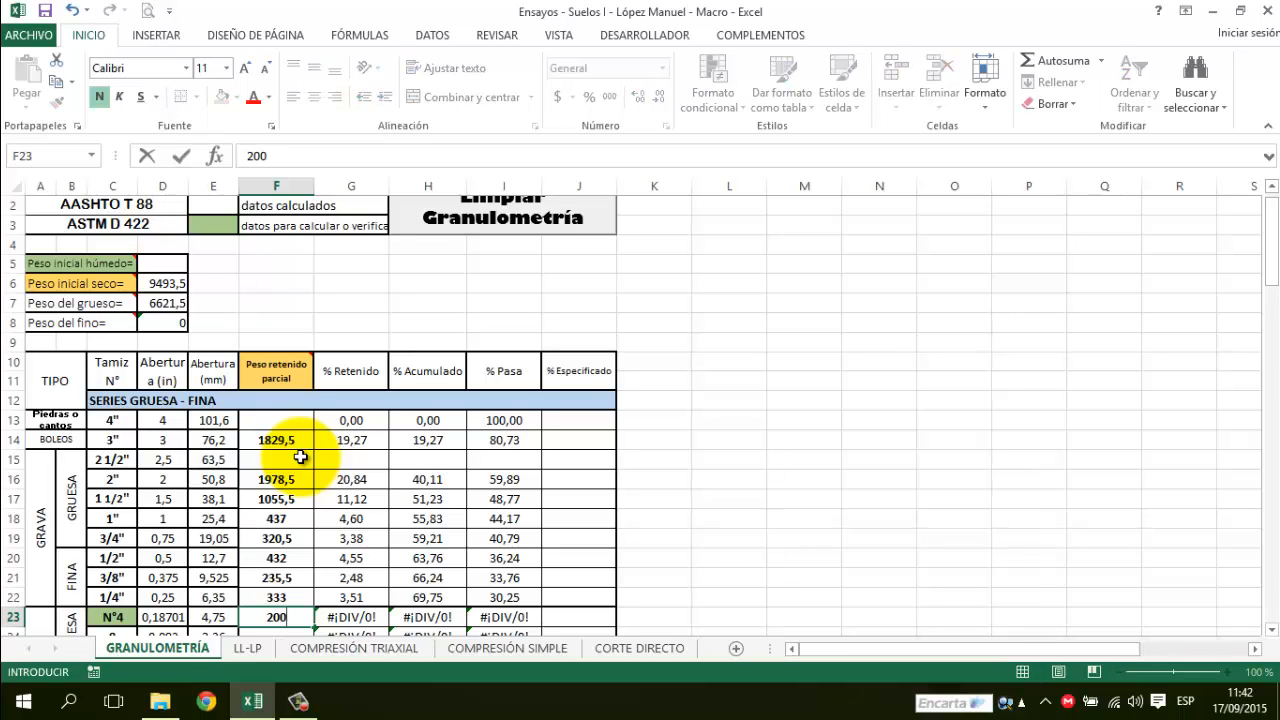
pyautogui.write(',5')
pyautogui.press('Return')
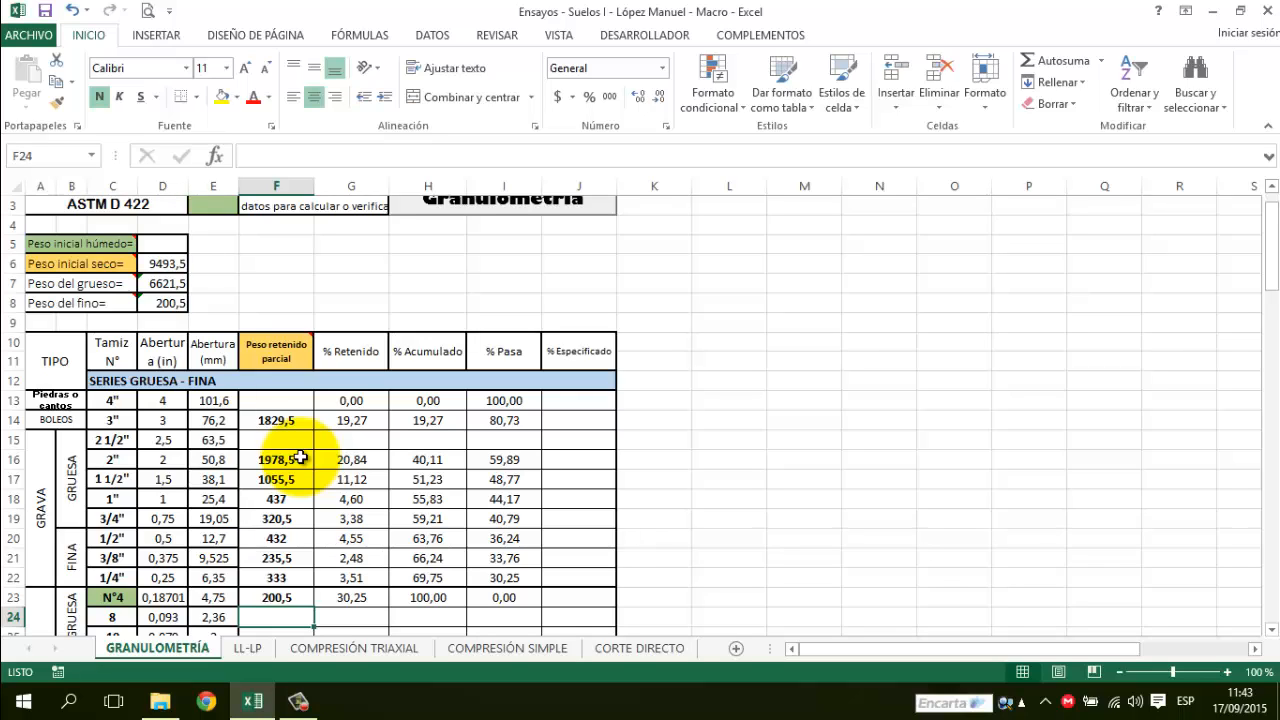
pyautogui.write('54')
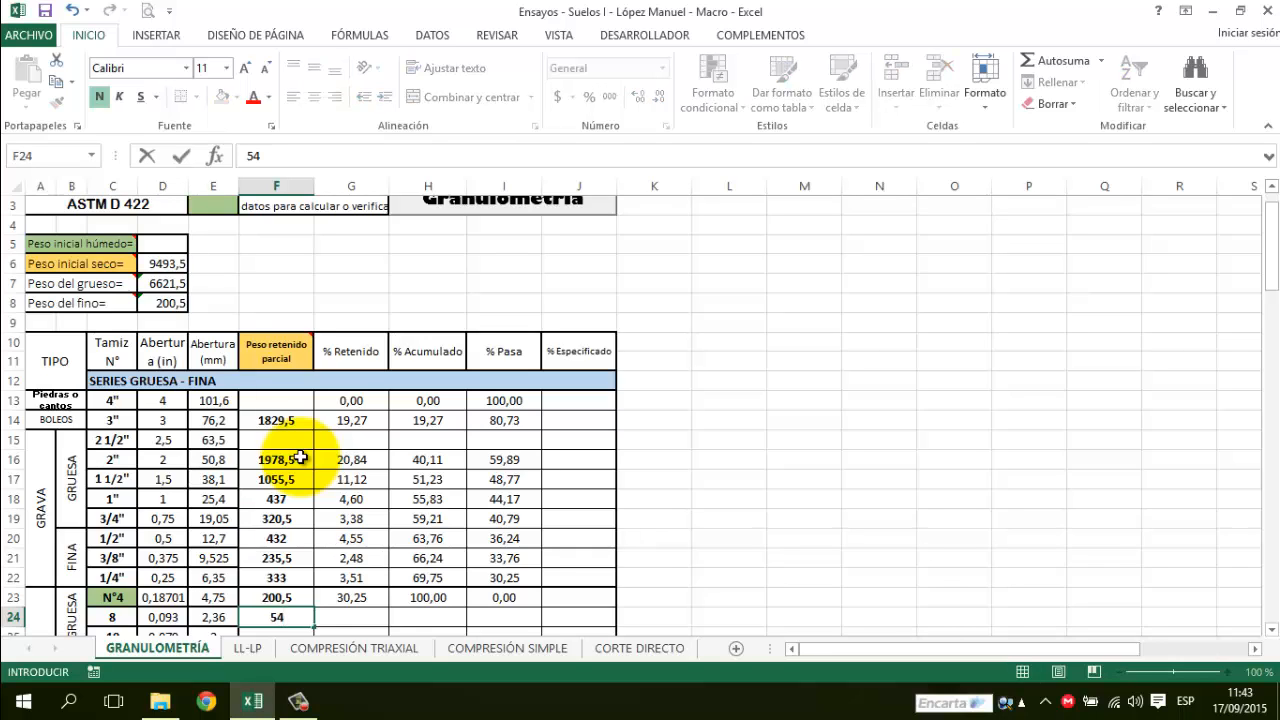
pyautogui.press('BackSpace')
pyautogui.write('30,5')
pyautogui.hotkey('ctrl', 'Return')
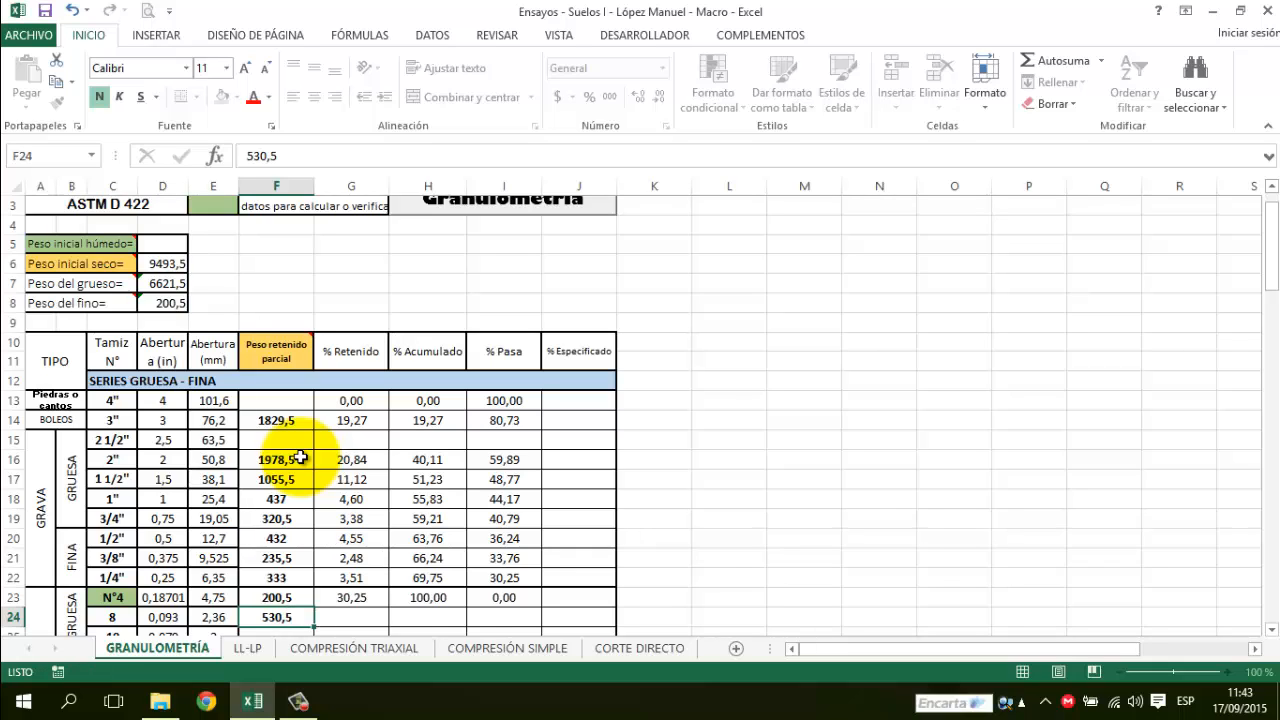
pyautogui.press('Return')
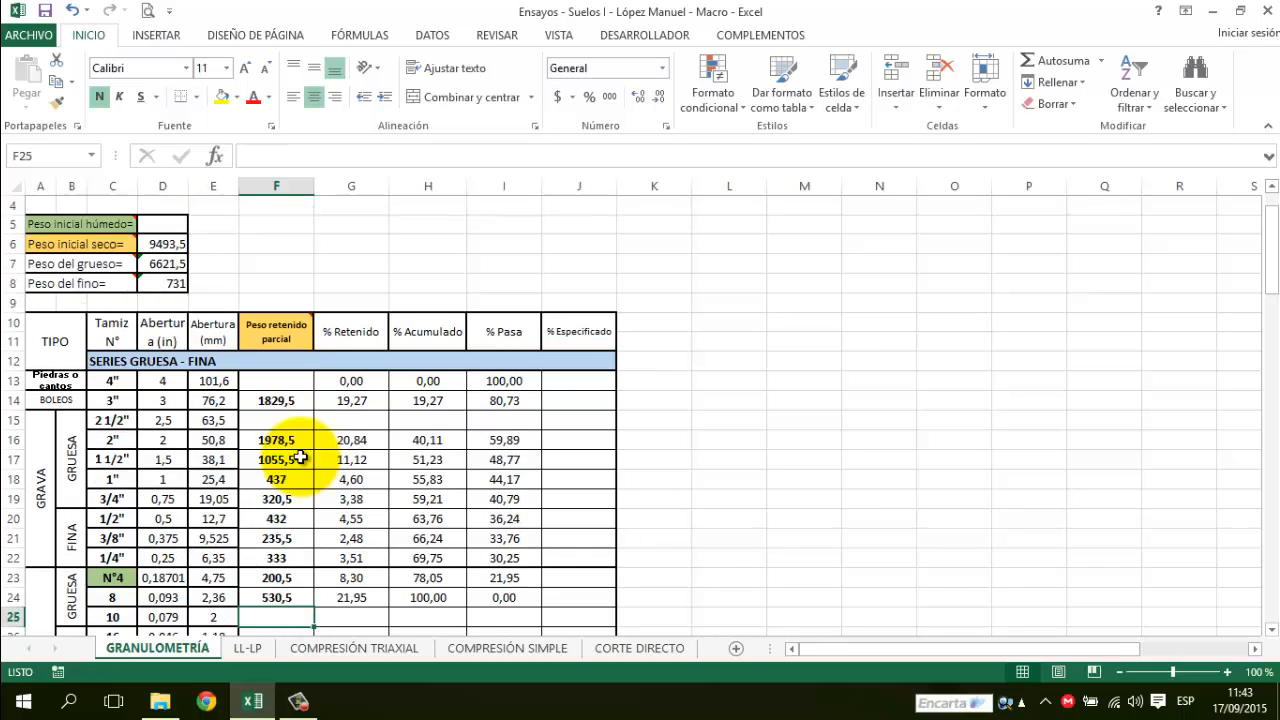
# Leave the N°10 sieve blank and enter a Peso retenido parcial of 478,5 for the N°16 sieve.
pyautogui.press('Return')
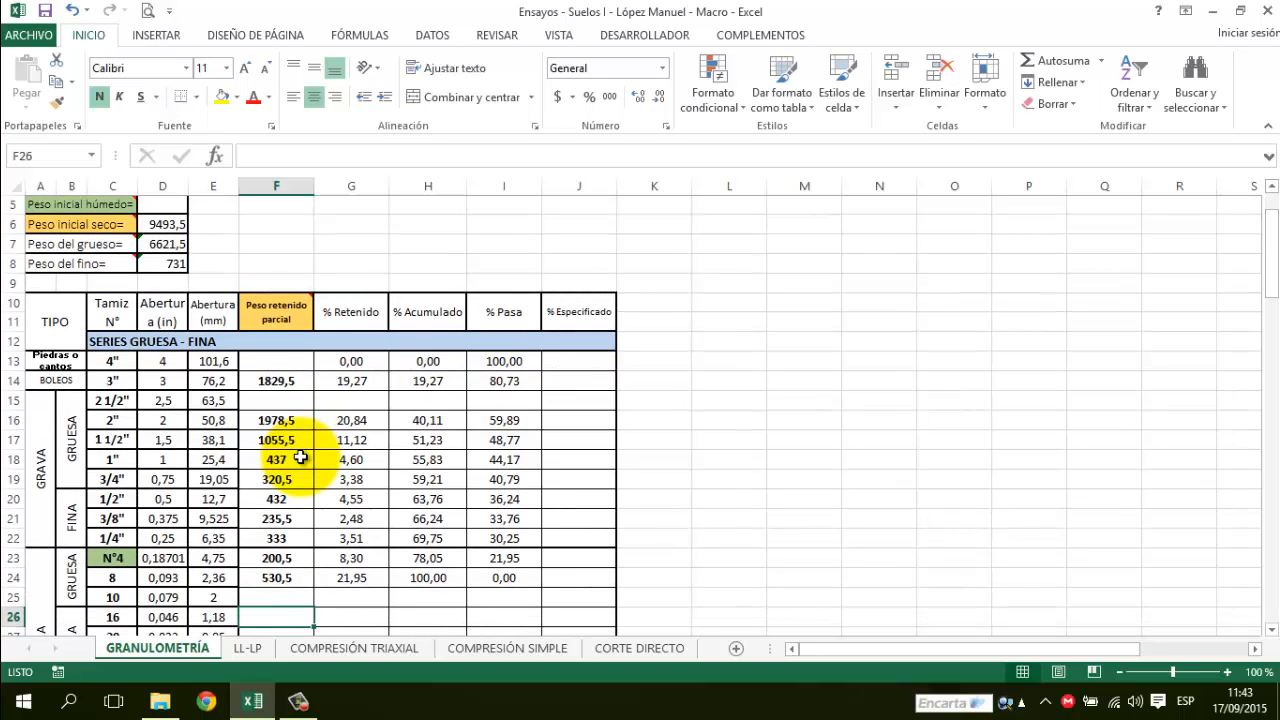
pyautogui.write('478,')
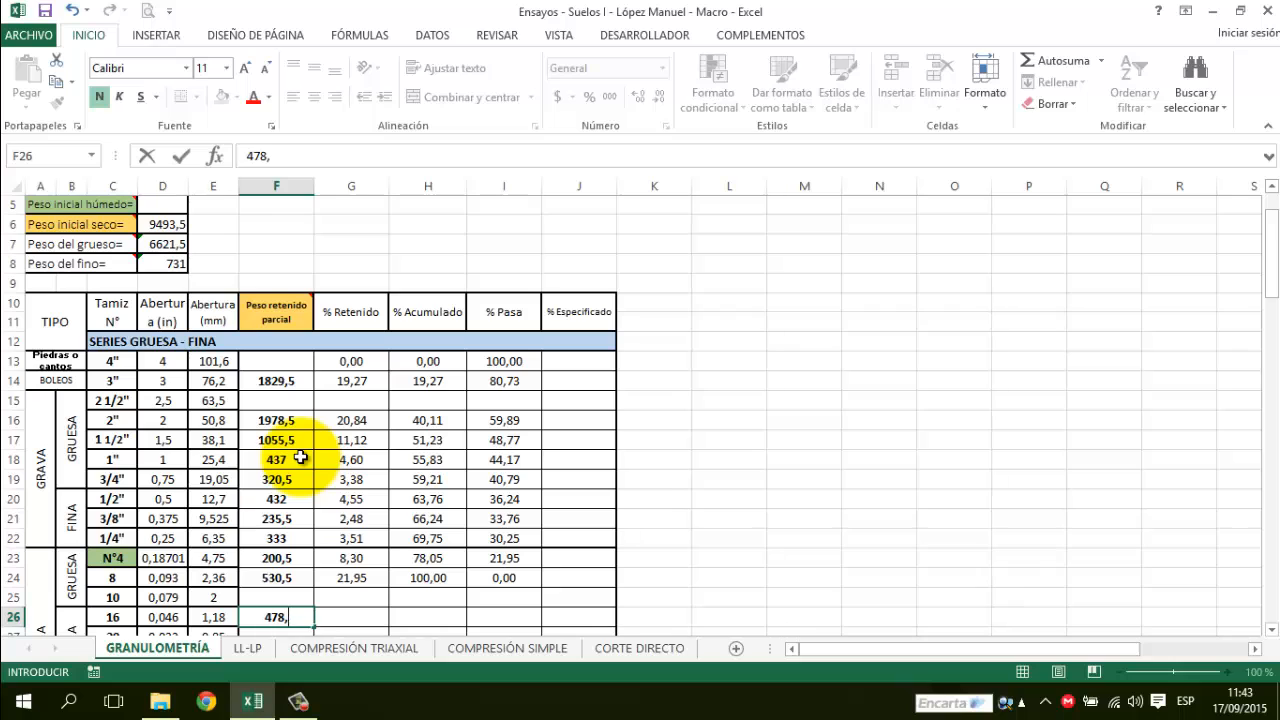
pyautogui.write('5')
pyautogui.press('Return')
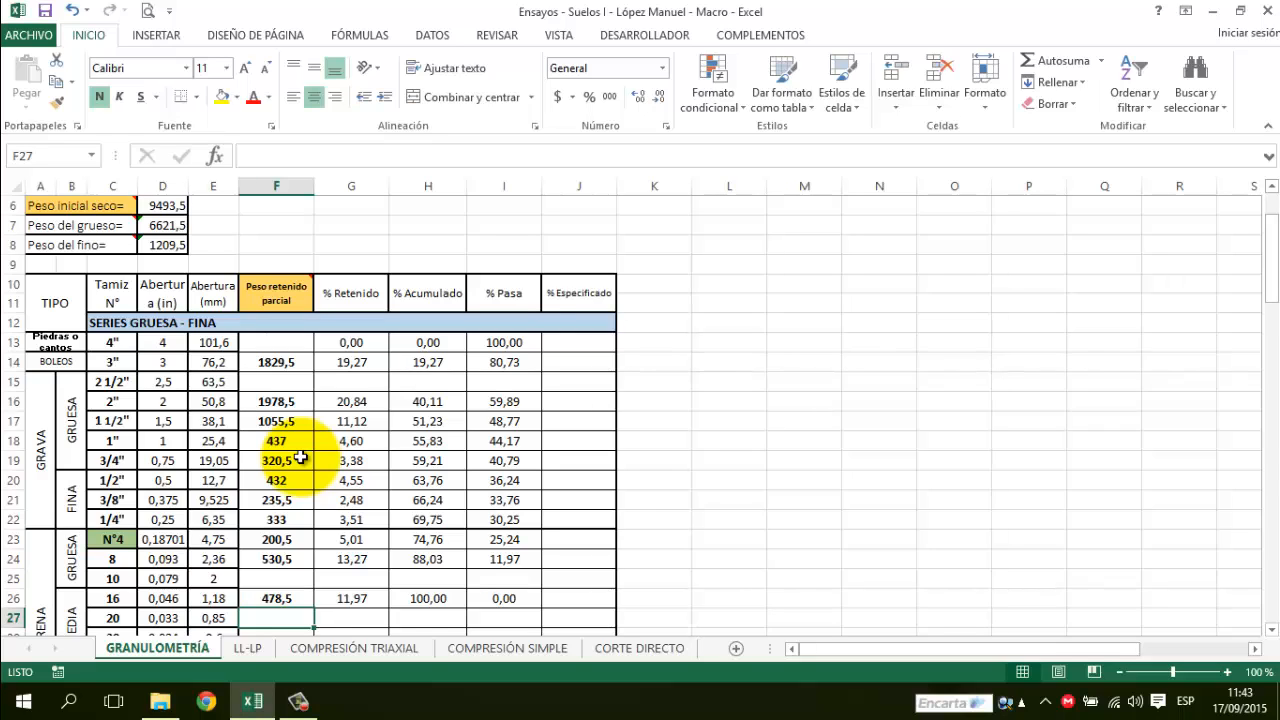
pyautogui.write('39')
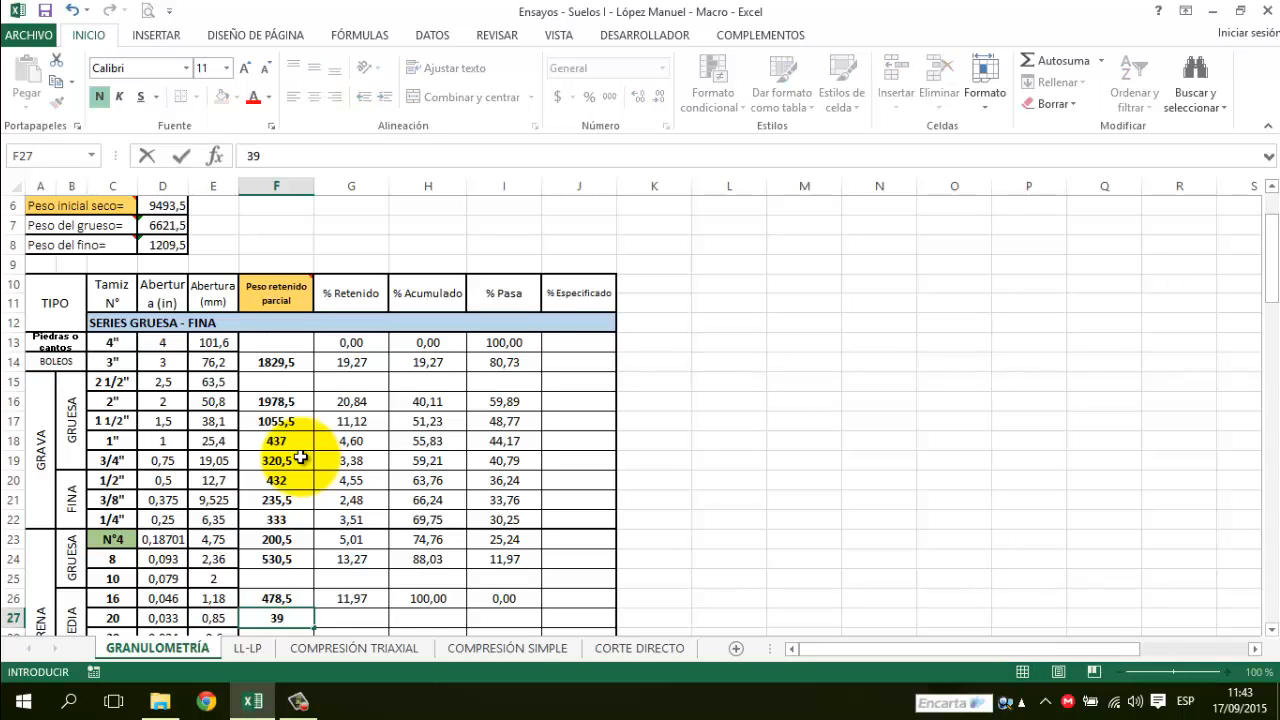
pyautogui.write('3,5')
pyautogui.press('Return')
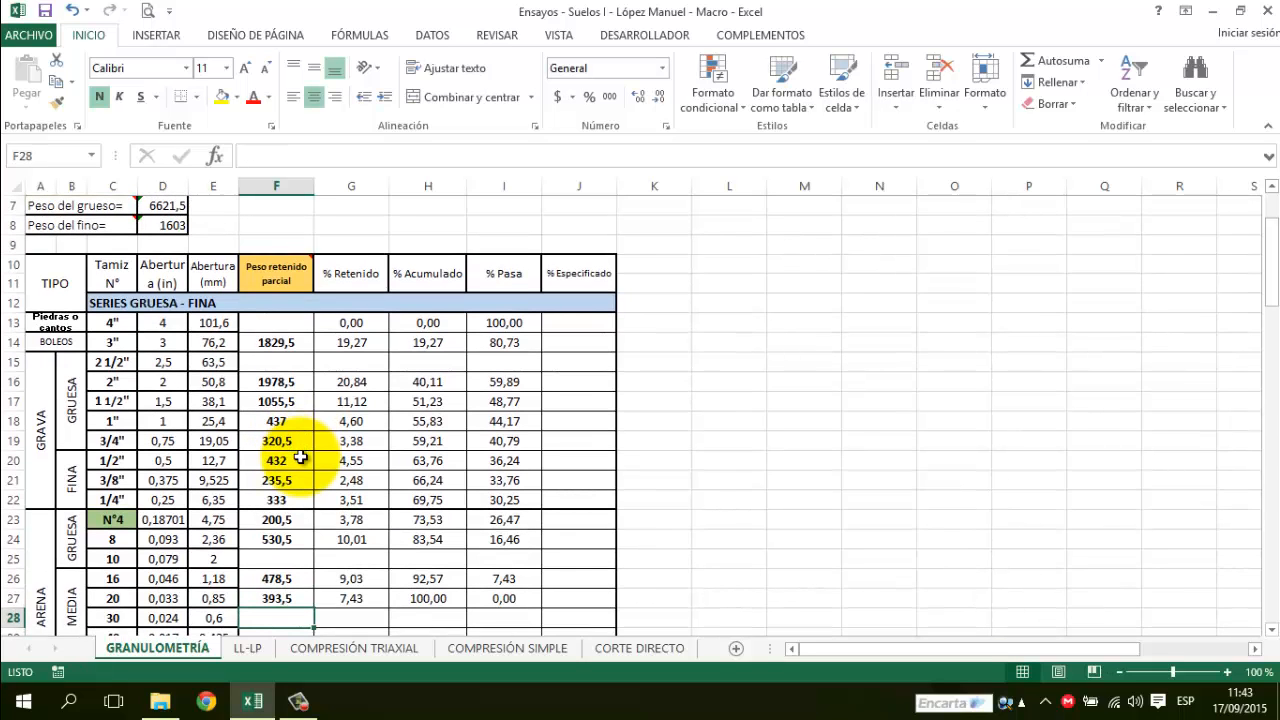
pyautogui.press('Up')
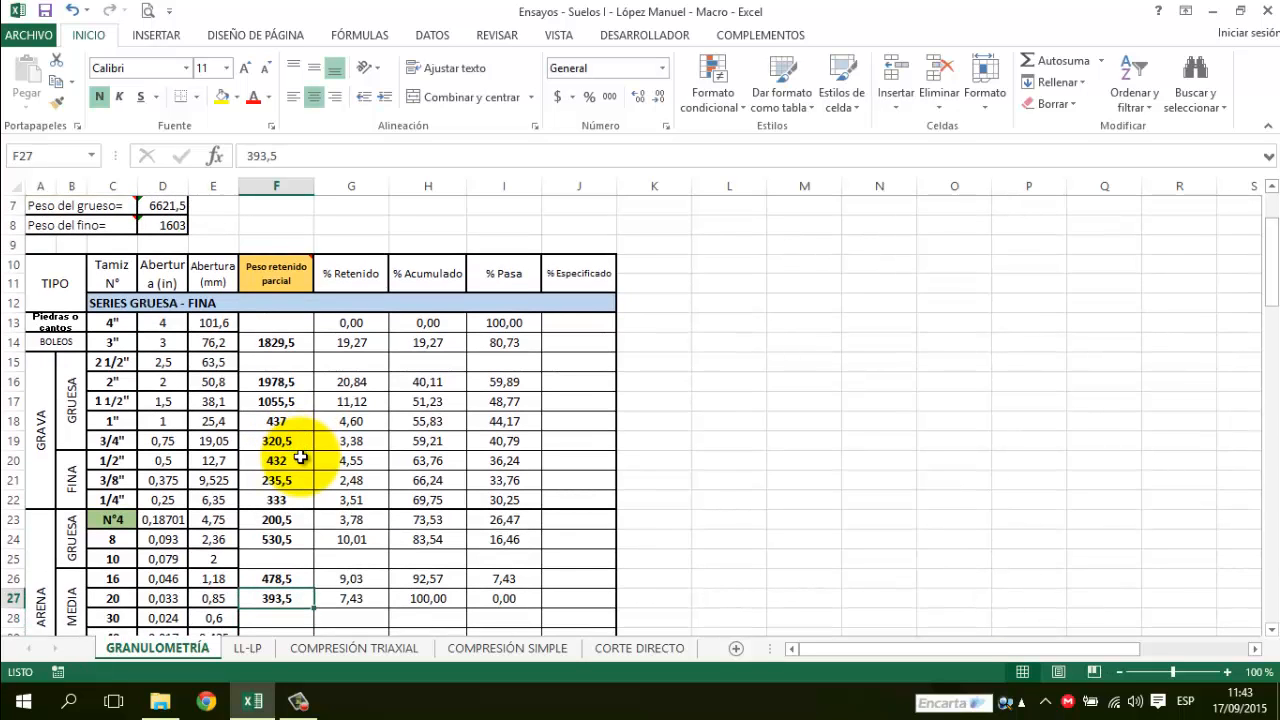
pyautogui.press('Delete')
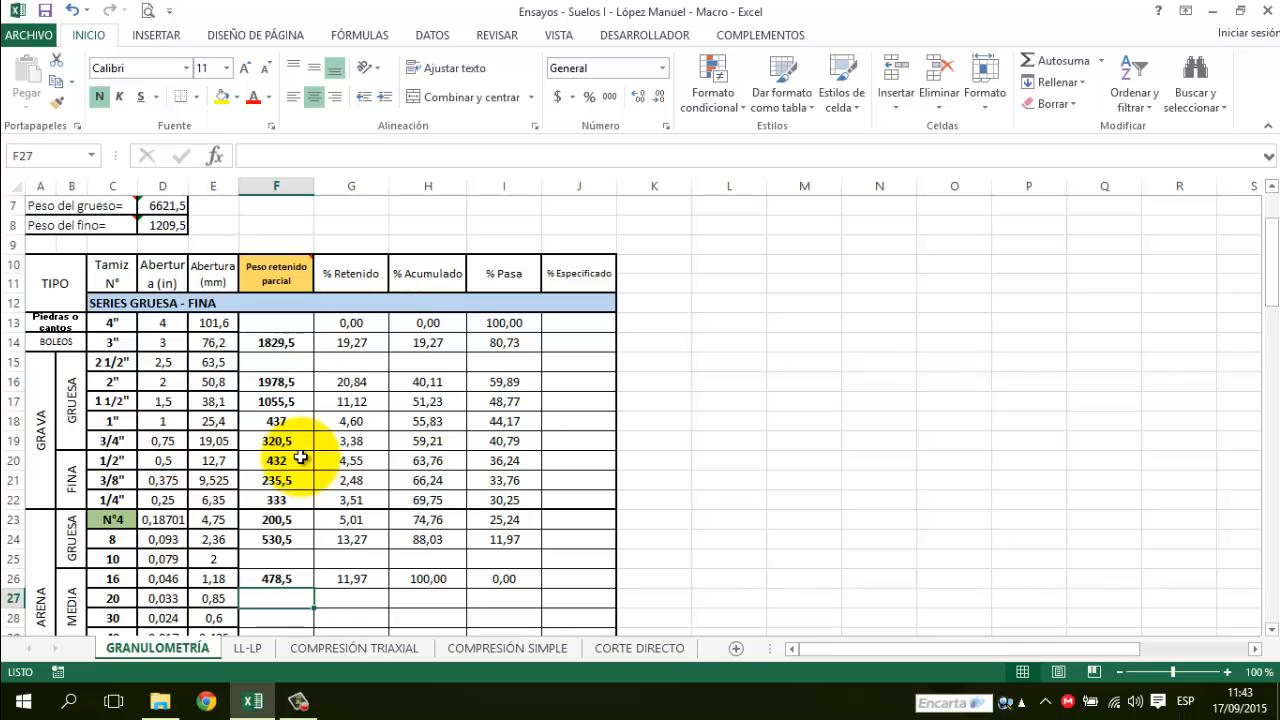
# Enter Peso retenido parcial values of 393,5 for the N°30 sieve and 424,5 for the N°50 sieve, leaving N°20 and N°40 blank.
pyautogui.press('Down')
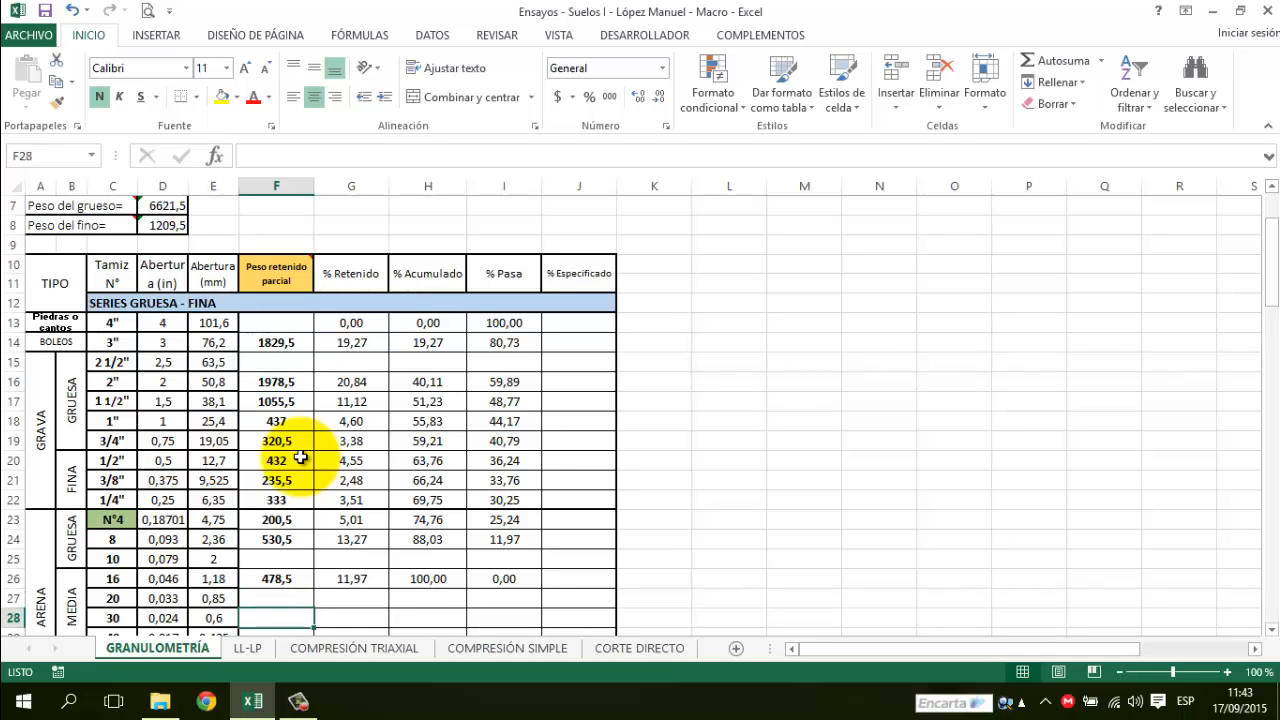
pyautogui.write('393')
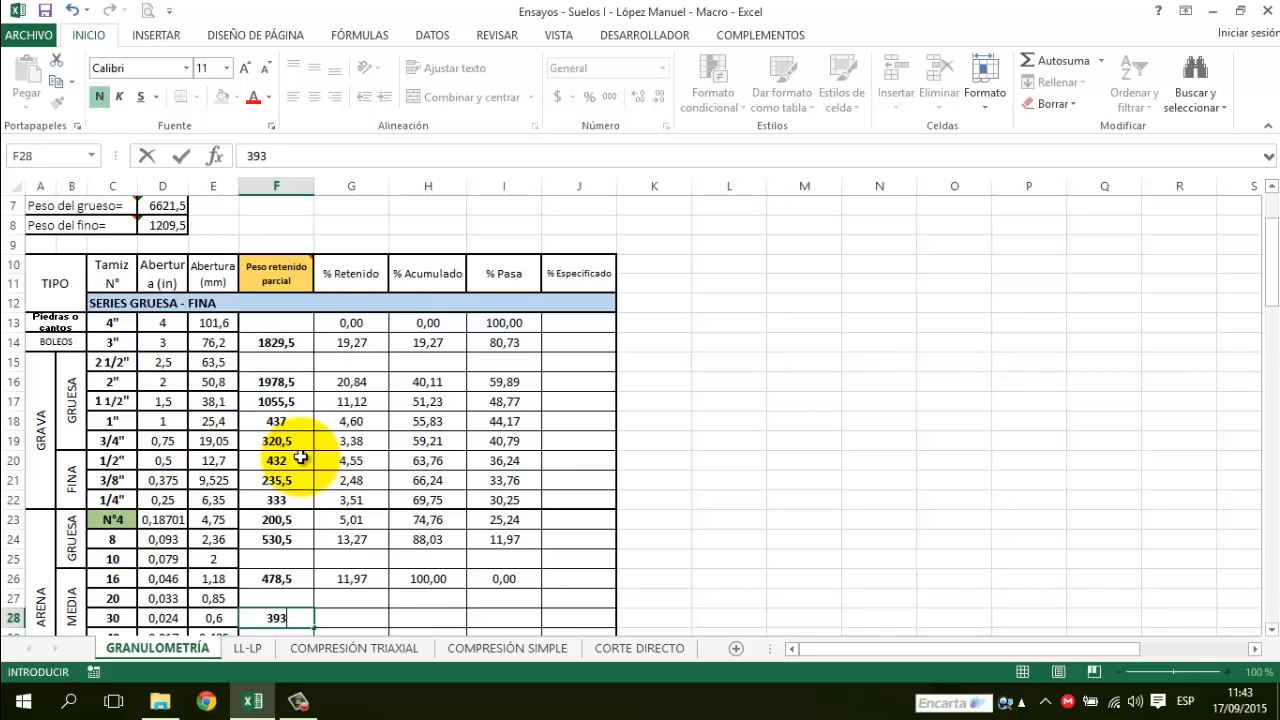
pyautogui.write(',5')
pyautogui.press('Return')
pyautogui.press('Down')
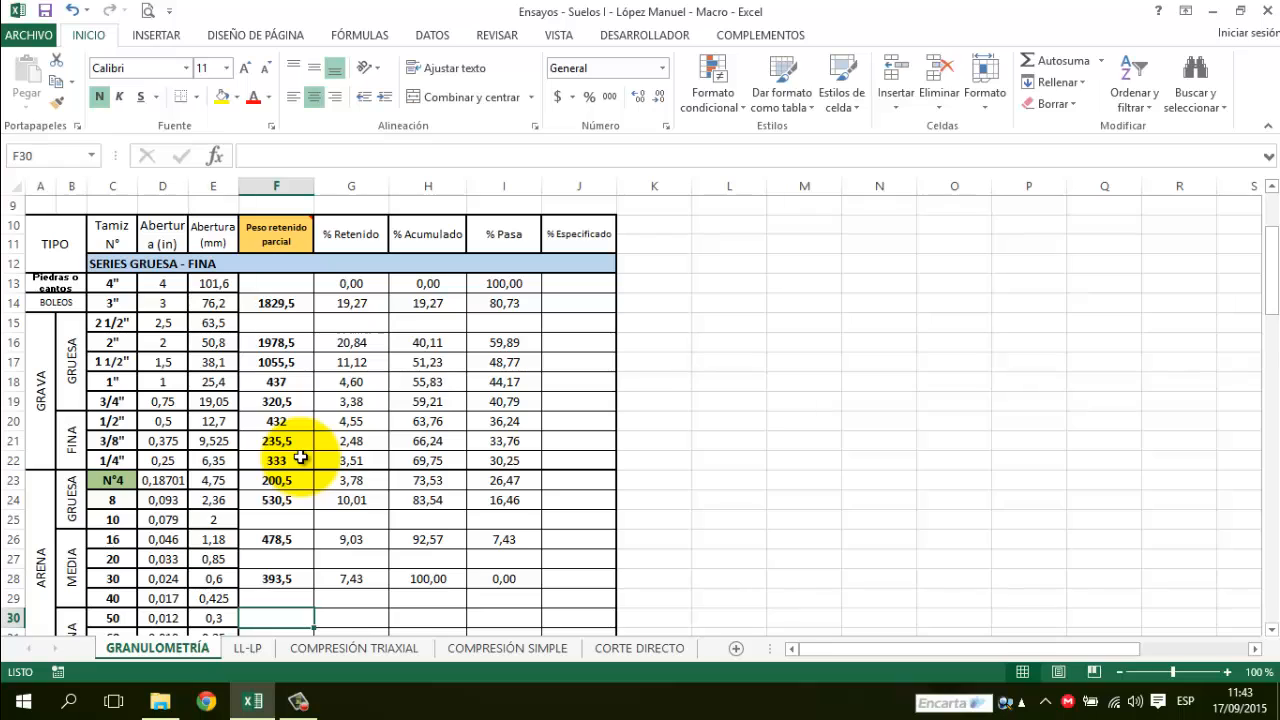
pyautogui.write('4')
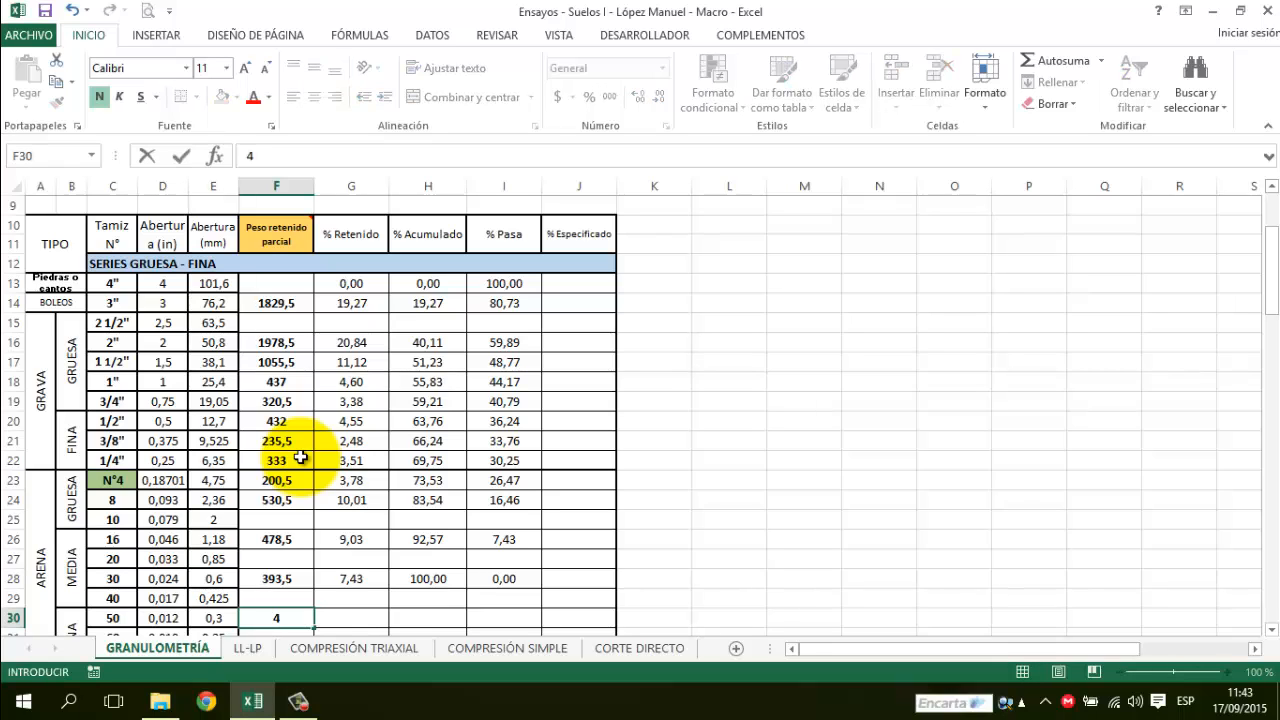
pyautogui.write('24,5')
pyautogui.press('Return')
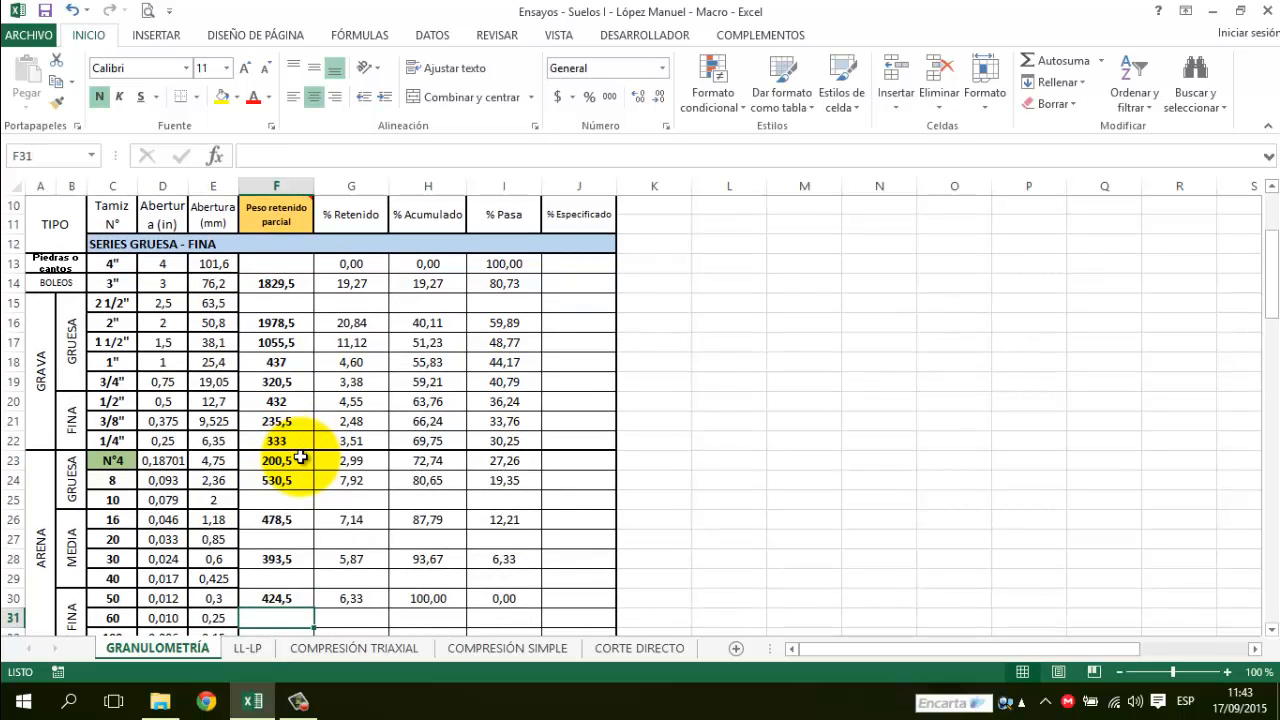
# Enter Peso retenido parcial values of 406 for N°100, 168 for N°200 and 10 for Pasa N° 200, leaving N°60 blank.
pyautogui.press('Down')
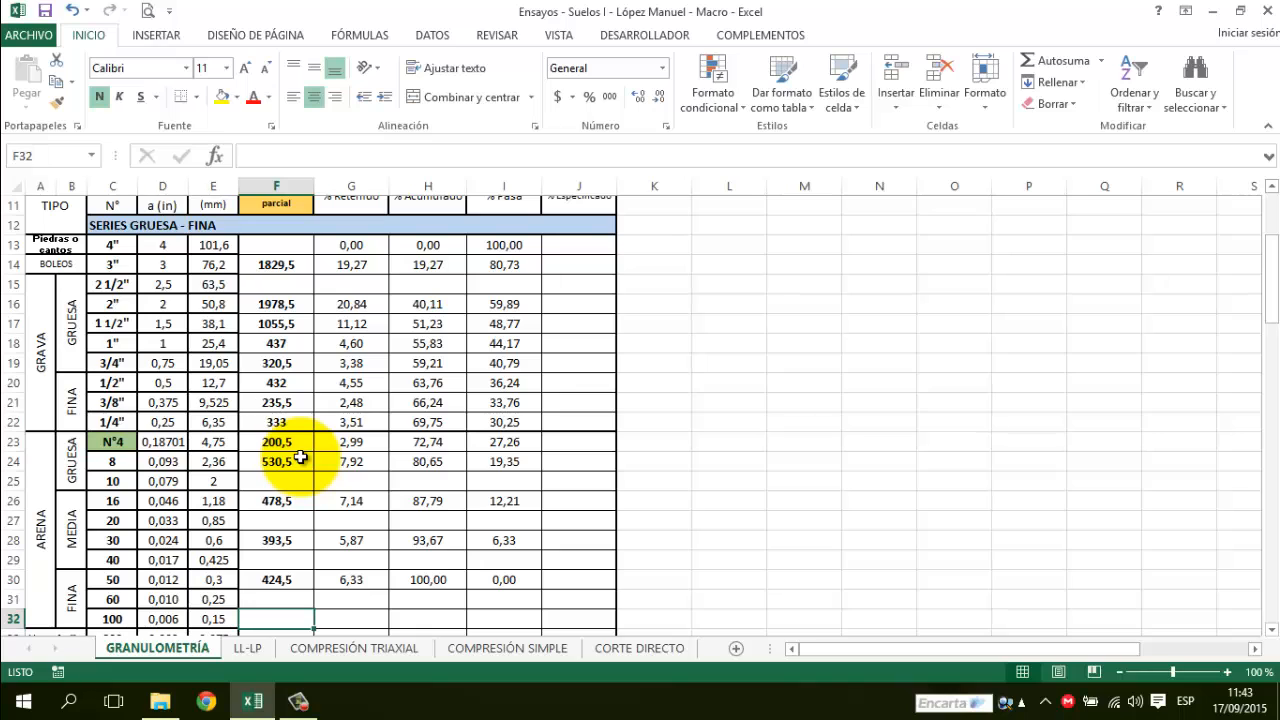
pyautogui.write('406')
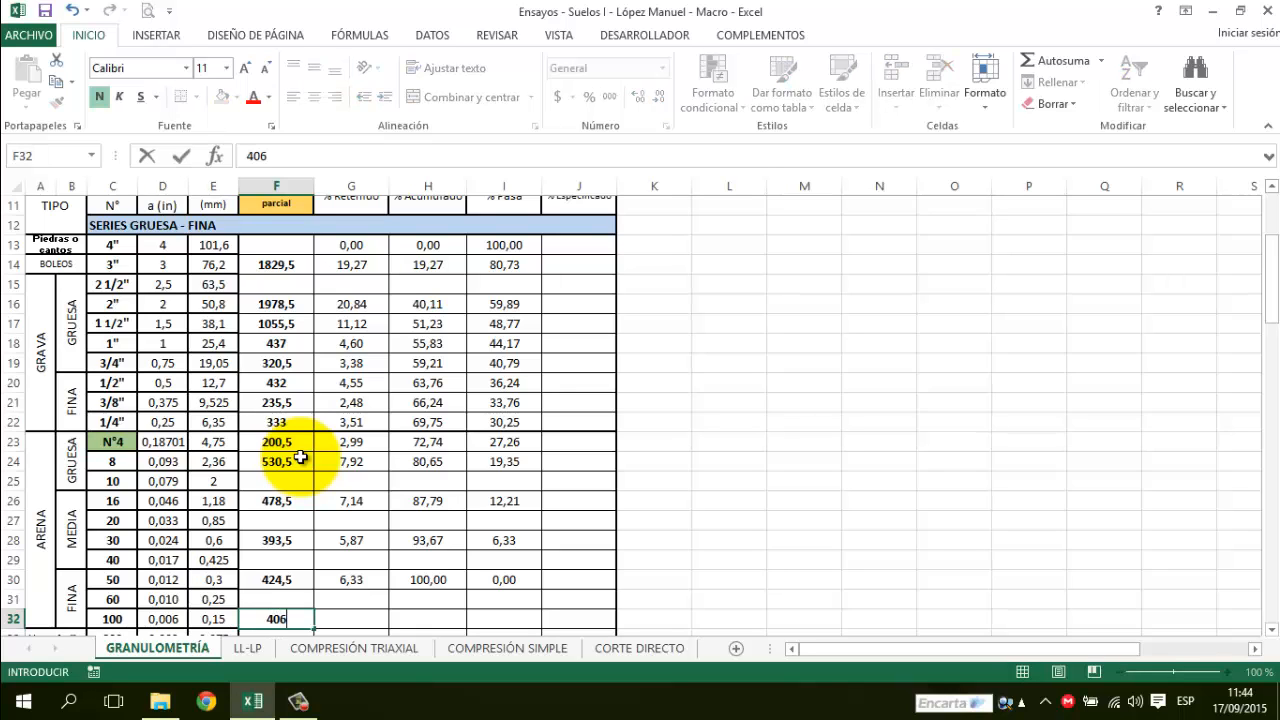
pyautogui.press('Return')
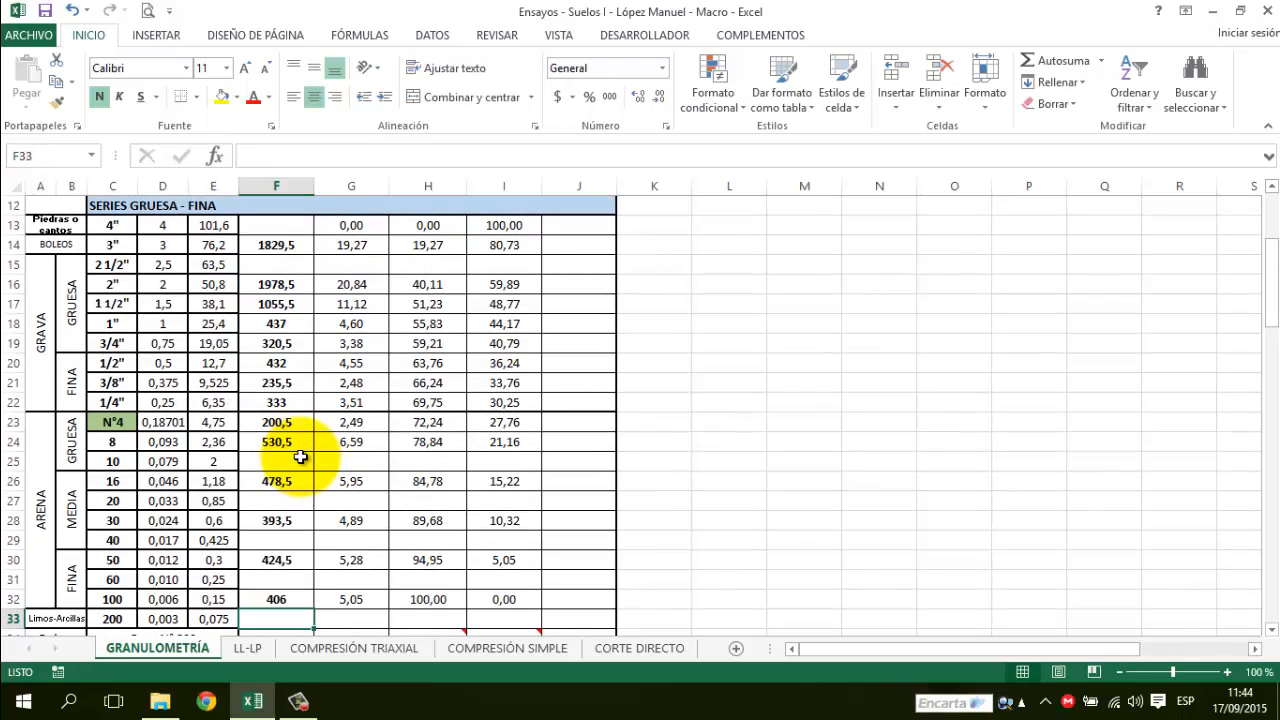
pyautogui.write('16')
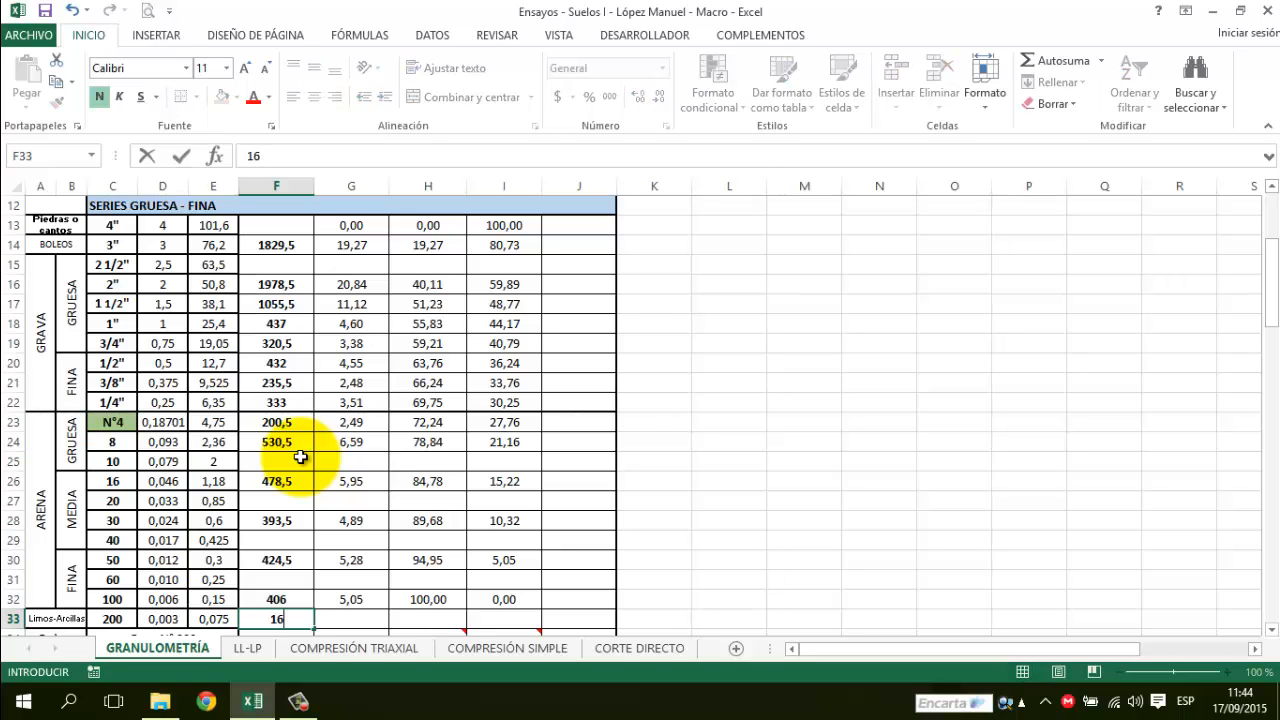
pyautogui.write('8')
pyautogui.press('Return')
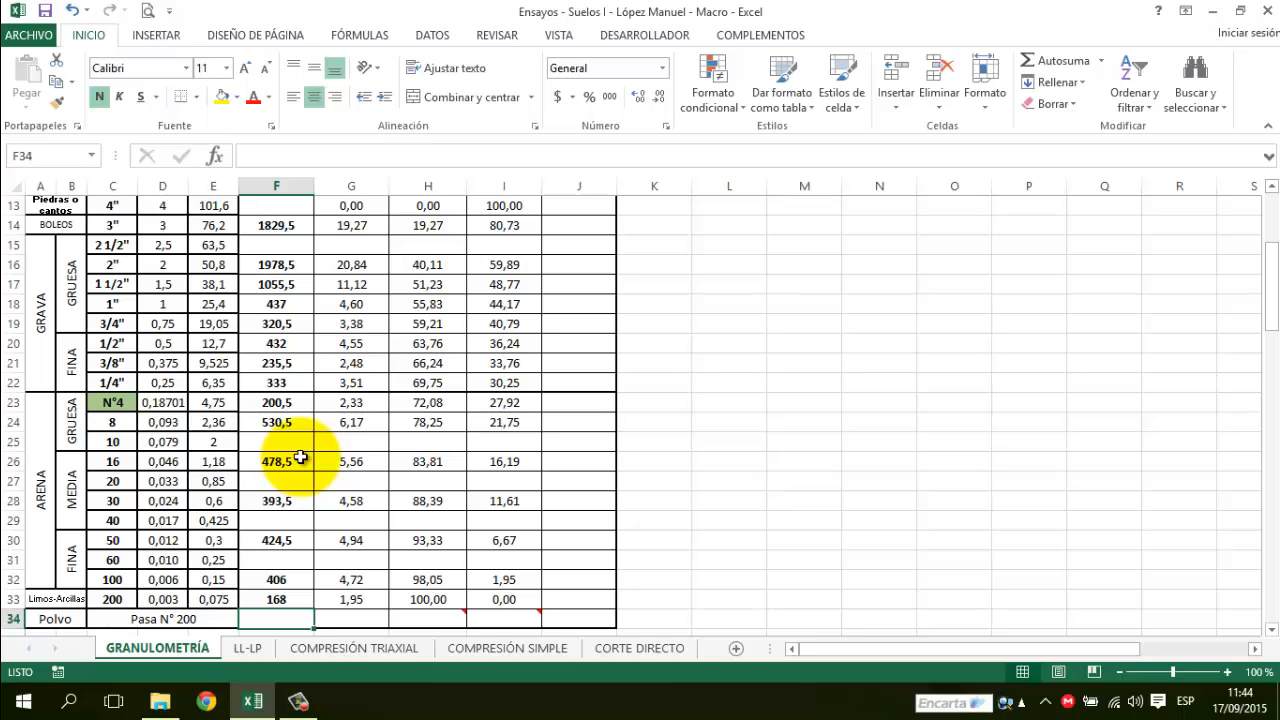
pyautogui.write('10')
pyautogui.press('Return')
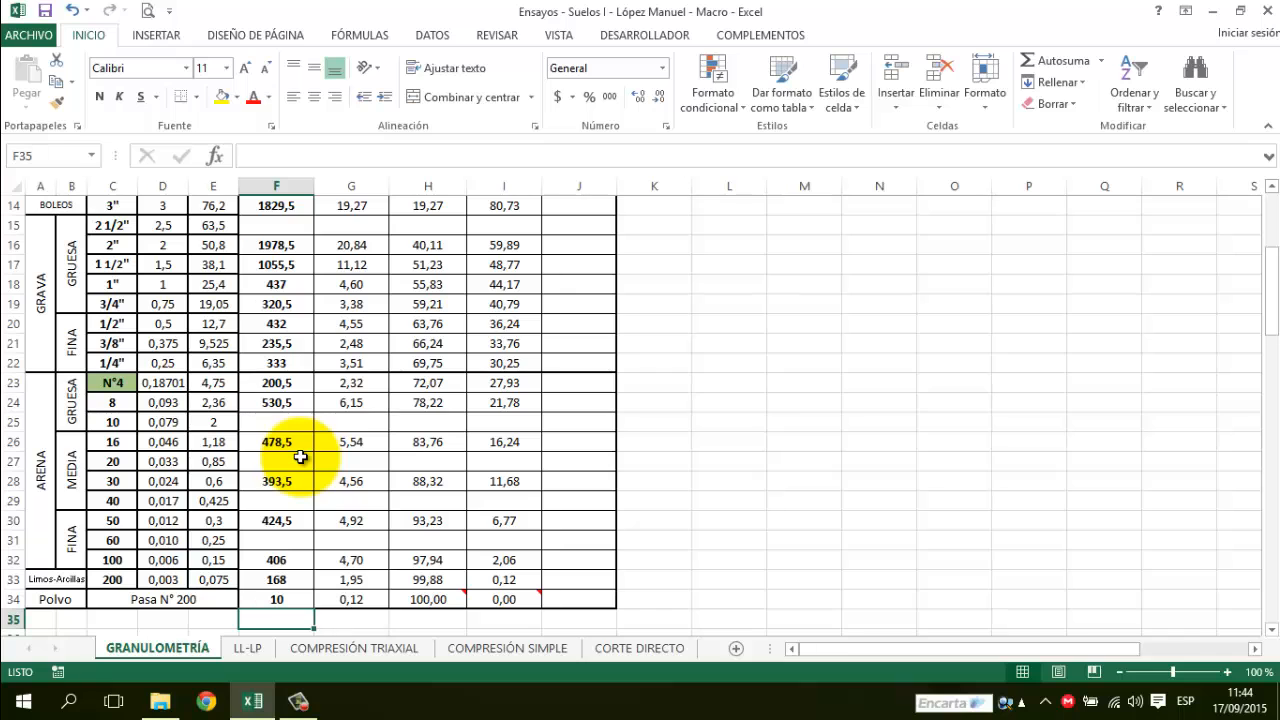
# Review the entered sieve weights and check the final % Acumulado and % Pasa values in the Polvo row.
pyautogui.press('Up')
pyautogui.press('Up')
pyautogui.press('Up')
pyautogui.press('Up')
pyautogui.press('Up')
pyautogui.press('Up')
pyautogui.press('Up')
pyautogui.press('Up')
pyautogui.press('Up')
pyautogui.press('Up')
pyautogui.press('Up')
pyautogui.press('Up')
pyautogui.press('Up')
pyautogui.press('Up')
pyautogui.press('Up')
pyautogui.press('Up')
pyautogui.press('Up')
pyautogui.press('Up')
pyautogui.press('Up')
pyautogui.press('Up')
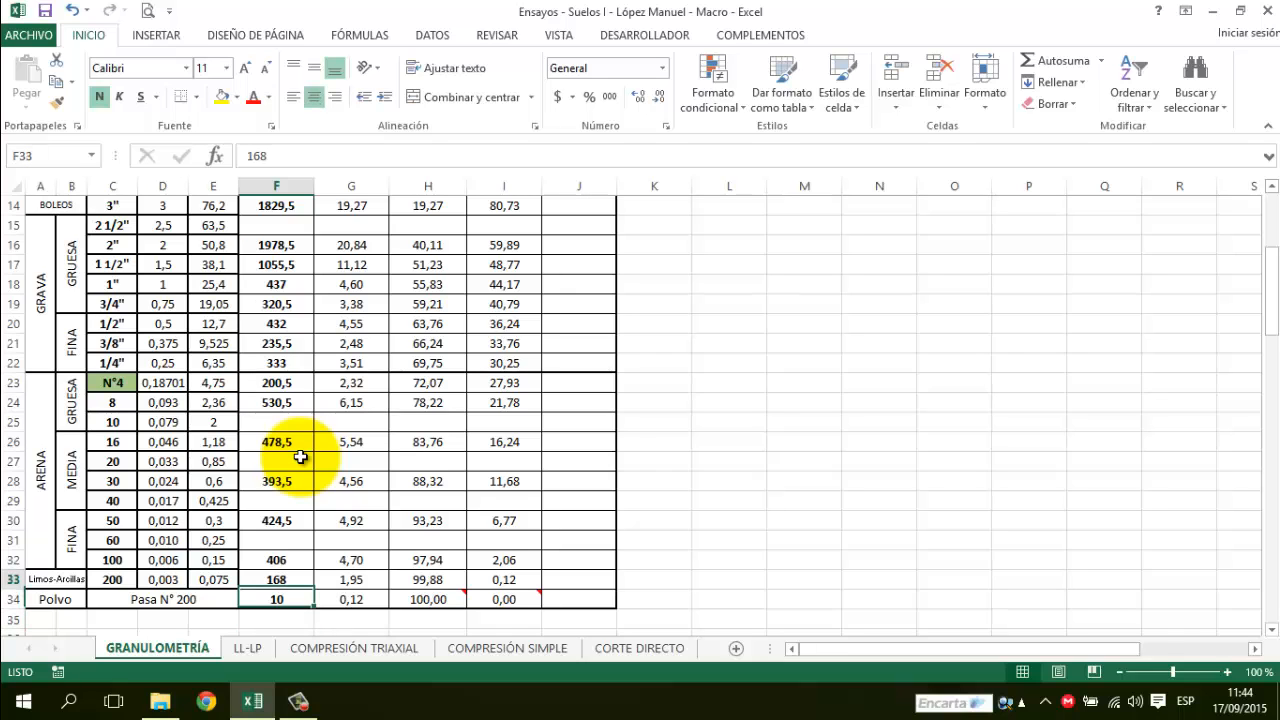
pyautogui.press('Down')
pyautogui.press('Down')
pyautogui.press('Down')
pyautogui.press('Down')
pyautogui.press('Down')
pyautogui.press('Down')
pyautogui.press('Down')
pyautogui.press('Down')
pyautogui.press('Down')
pyautogui.press('Down')
pyautogui.press('Down')
pyautogui.press('Down')
pyautogui.press('Down')
pyautogui.press('Down')
pyautogui.press('Down')
pyautogui.press('Down')
pyautogui.press('Down')
pyautogui.press('Down')
pyautogui.press('Down')
pyautogui.press('Down')
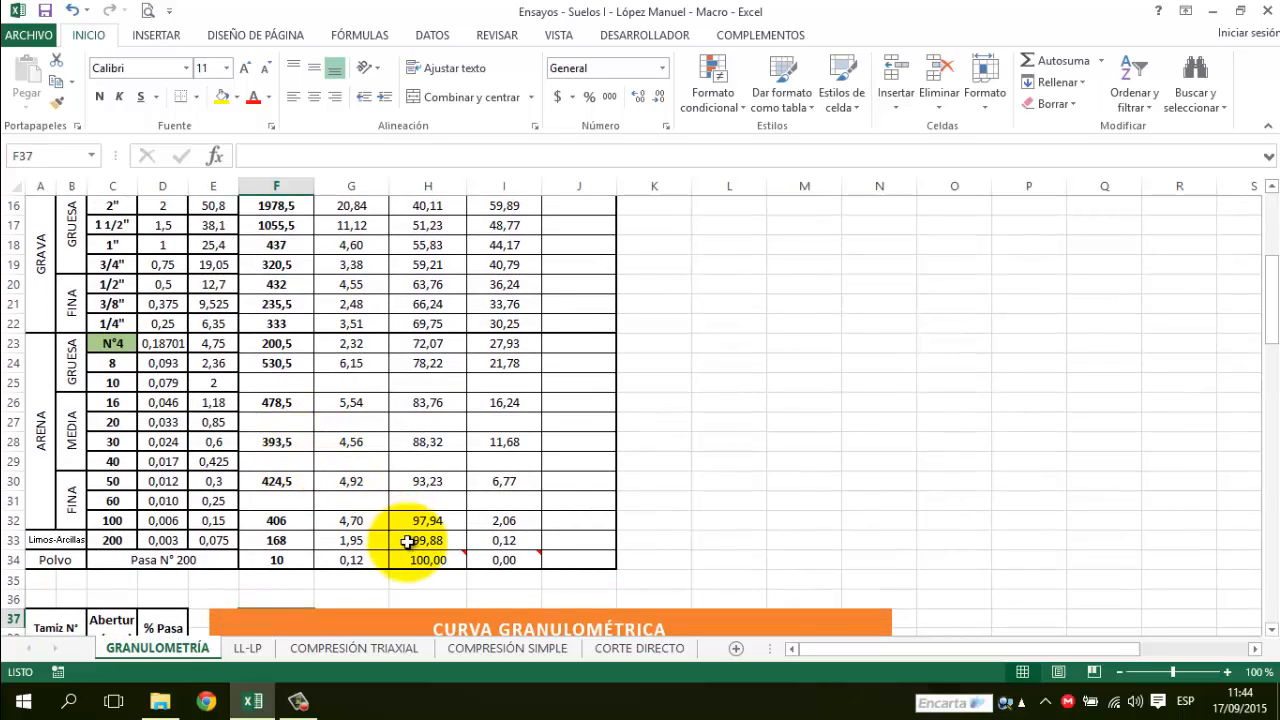
pyautogui.click(444, 556)
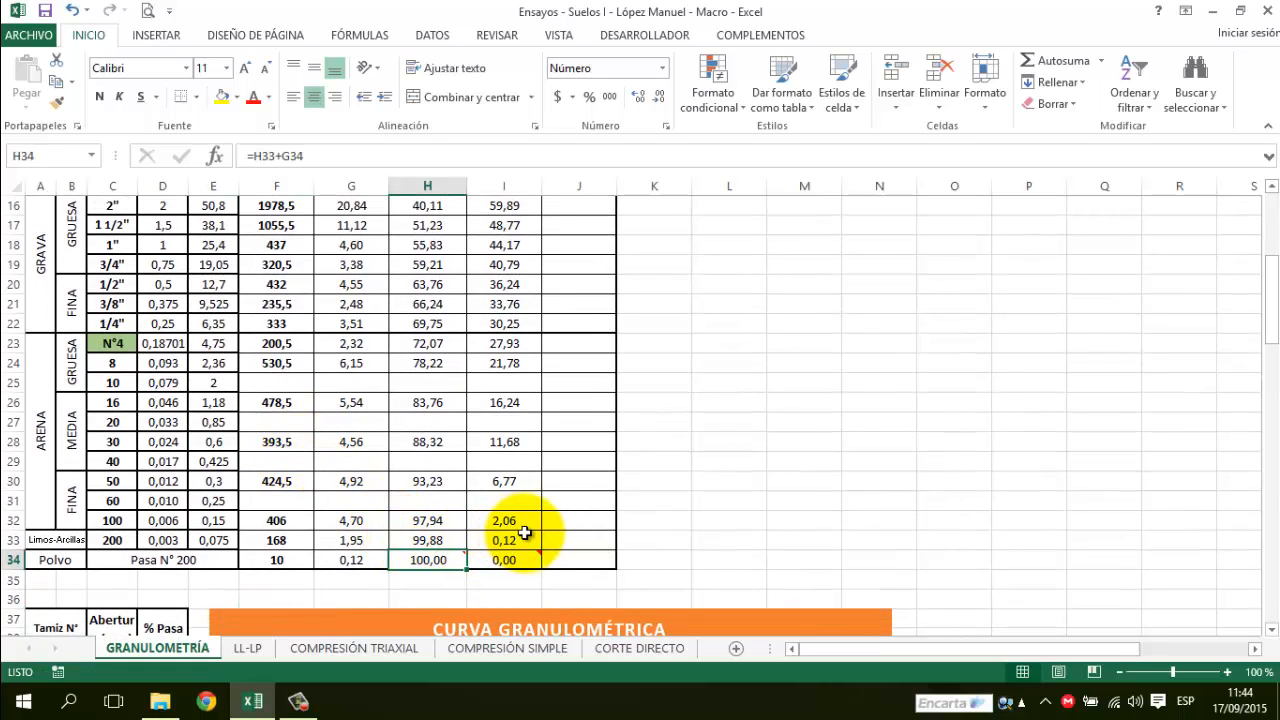
pyautogui.moveTo(505, 558)
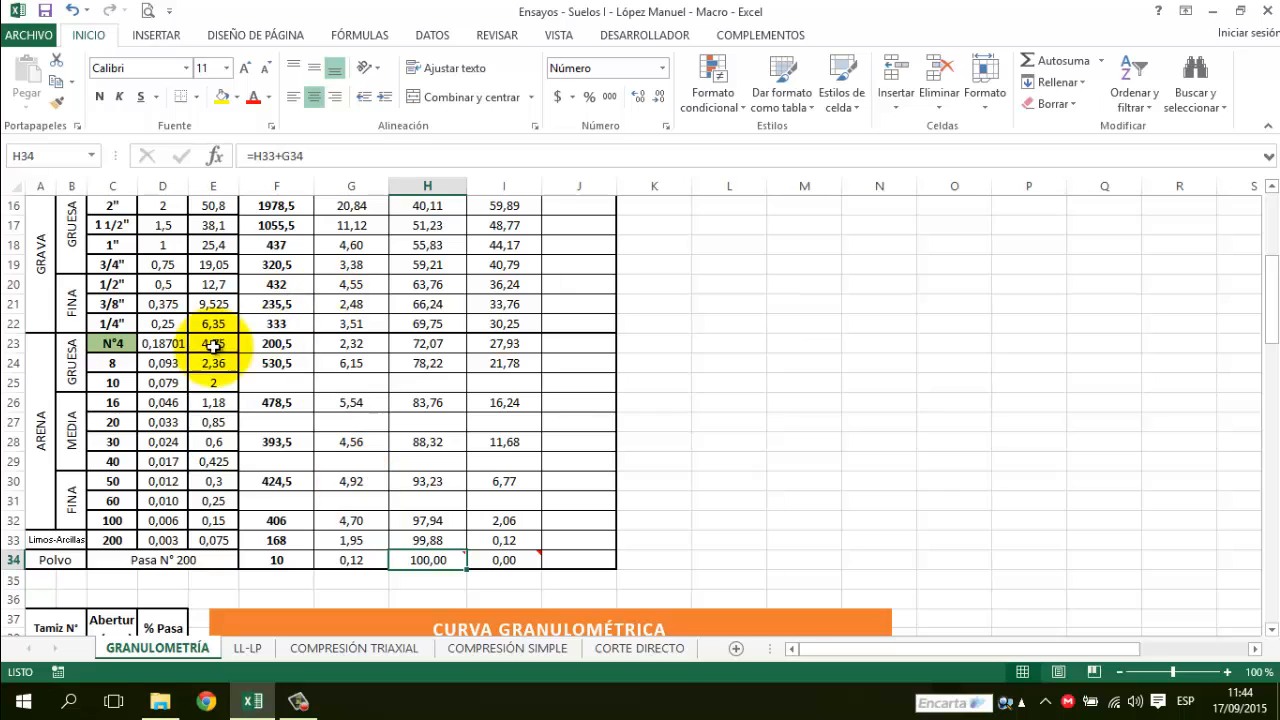
# Clear the repeated % Pasa value and its abertura for the 2 1/2" sieve in the table beside the Curva Granulométrica.
pyautogui.moveTo(1270, 325); pyautogui.dragTo(1250, 403)
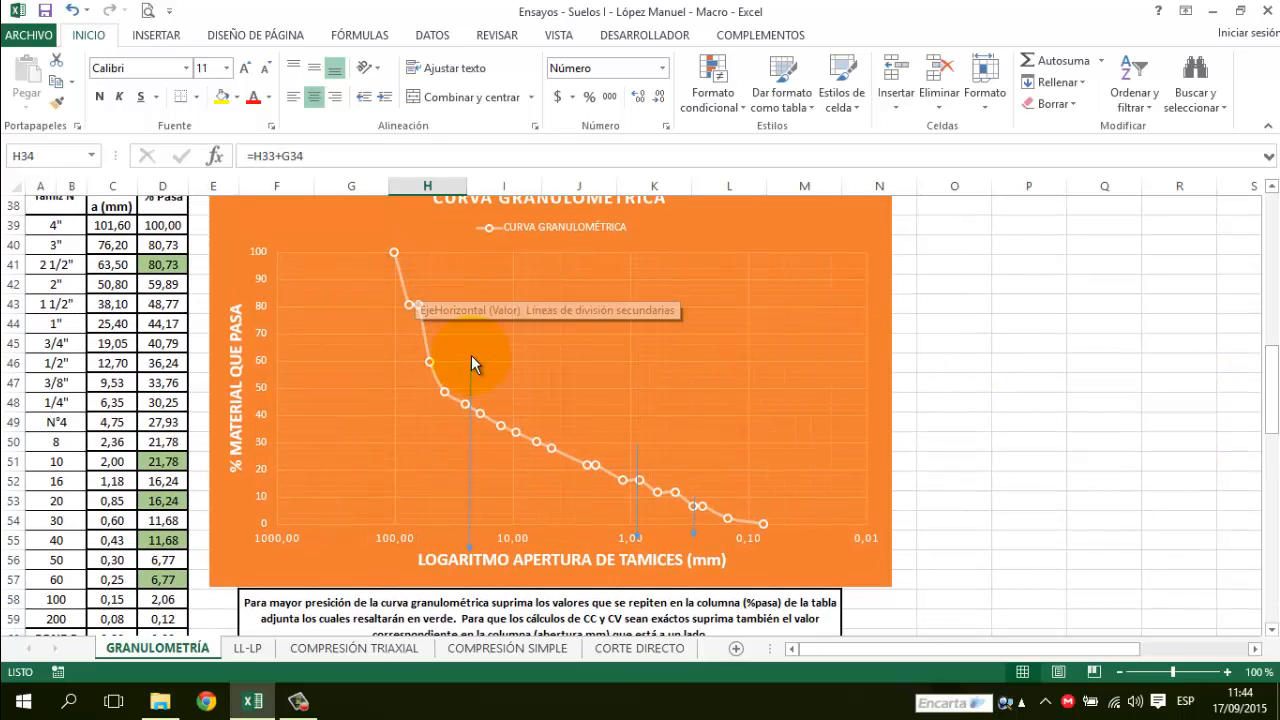
pyautogui.click(150, 264)
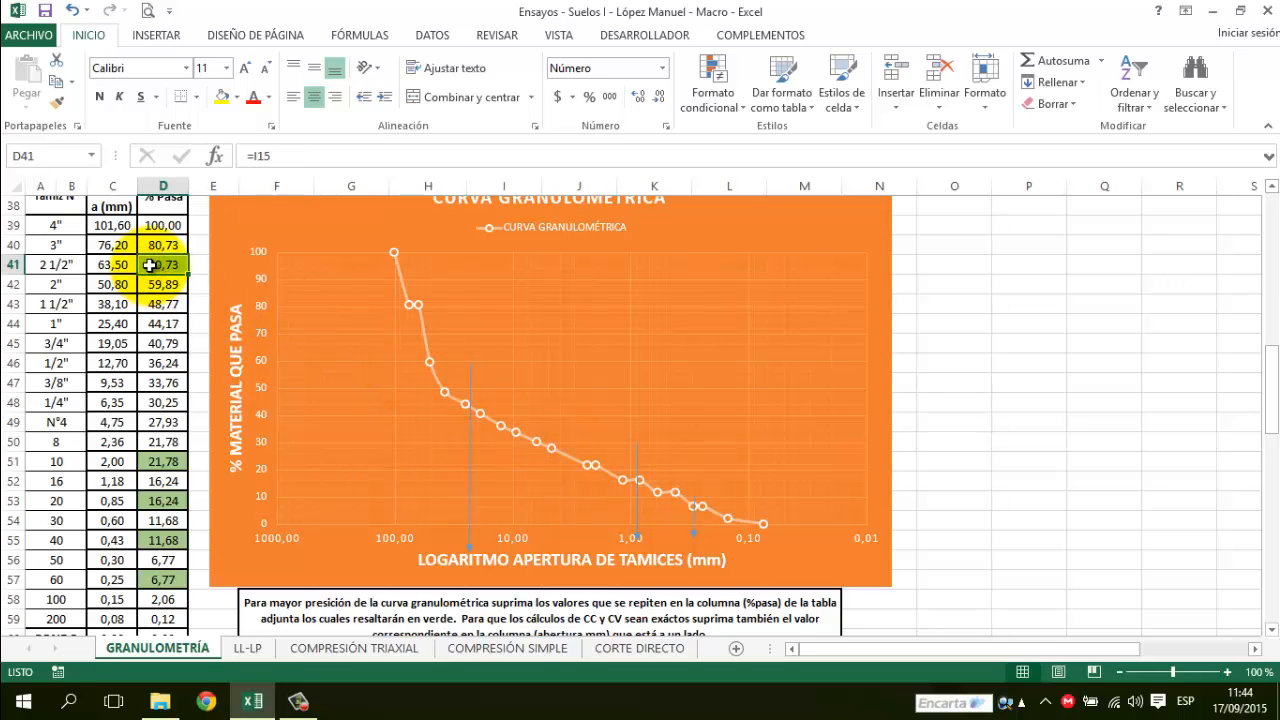
pyautogui.press('Delete')
pyautogui.press('Left')
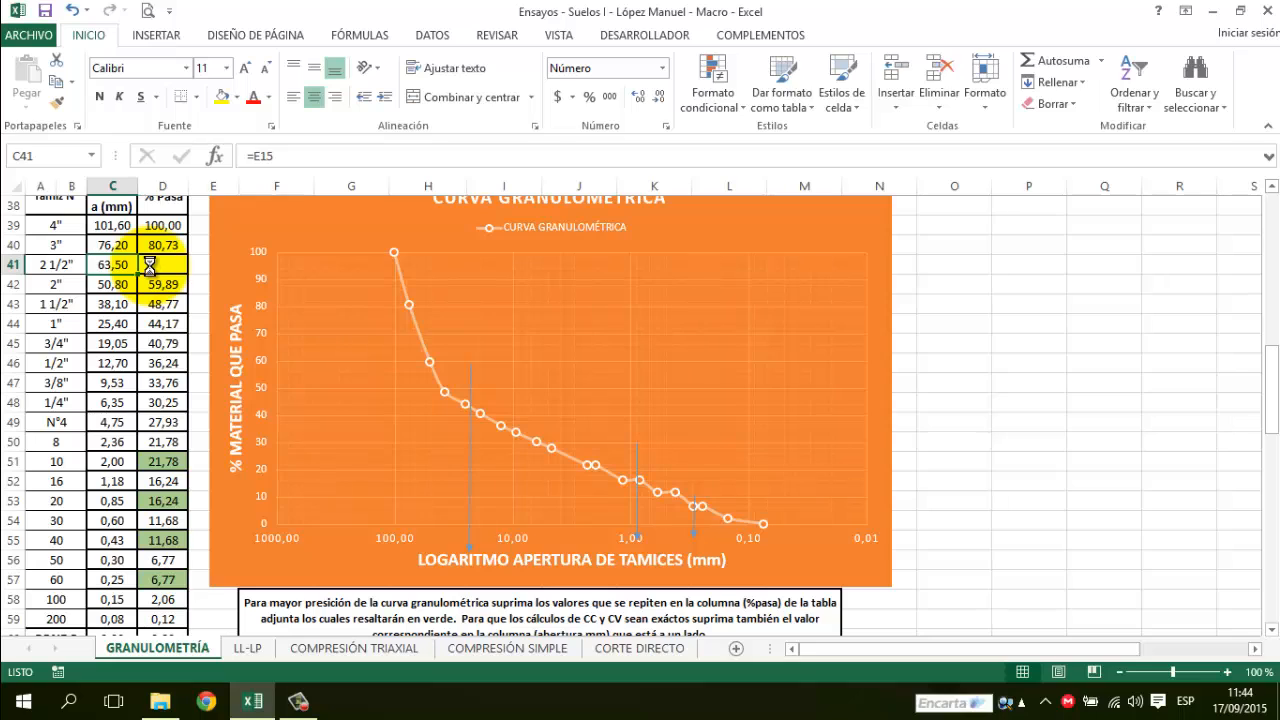
pyautogui.press('Delete')
# Clear the abertura and repeated % Pasa value for the N°10 sieve in the table beside the curve.
pyautogui.press('Down')
pyautogui.press('Down')
pyautogui.press('Down')
pyautogui.press('Down')
pyautogui.press('Down')
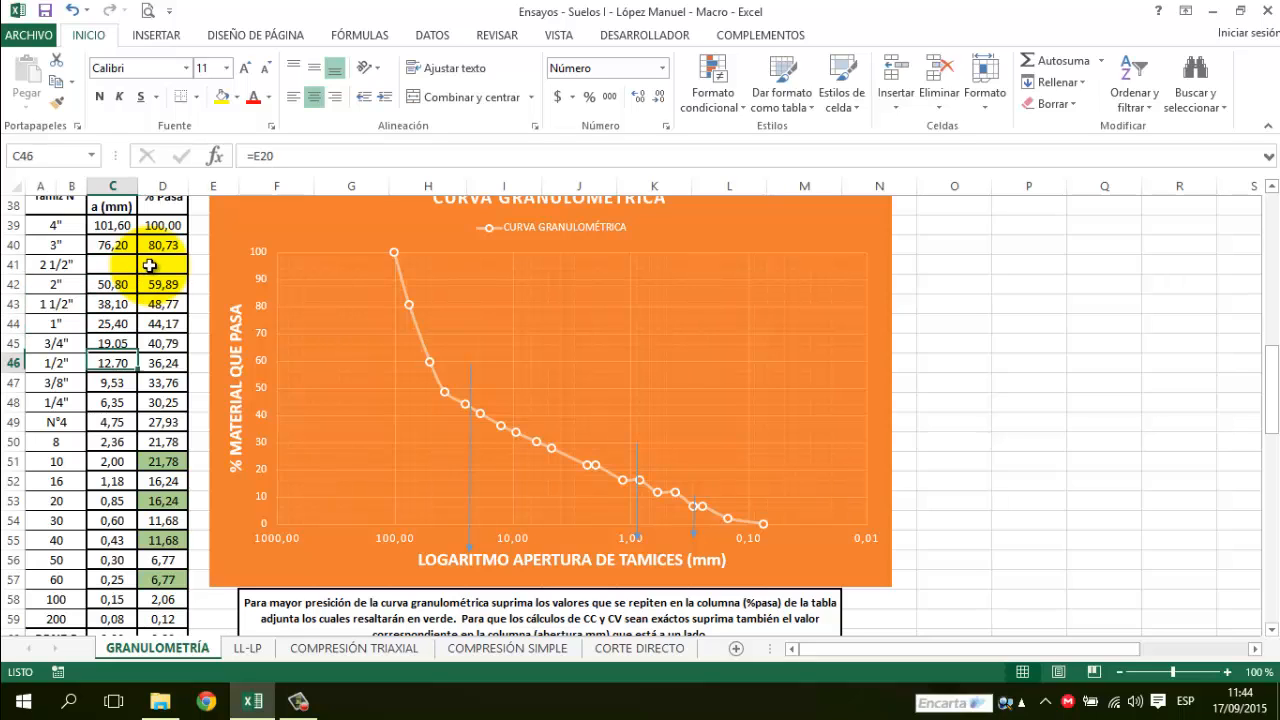
pyautogui.press('Down')
pyautogui.press('Down')
pyautogui.press('Down')
pyautogui.press('Down')
pyautogui.press('Down')
pyautogui.press('Delete')
pyautogui.press('Right')
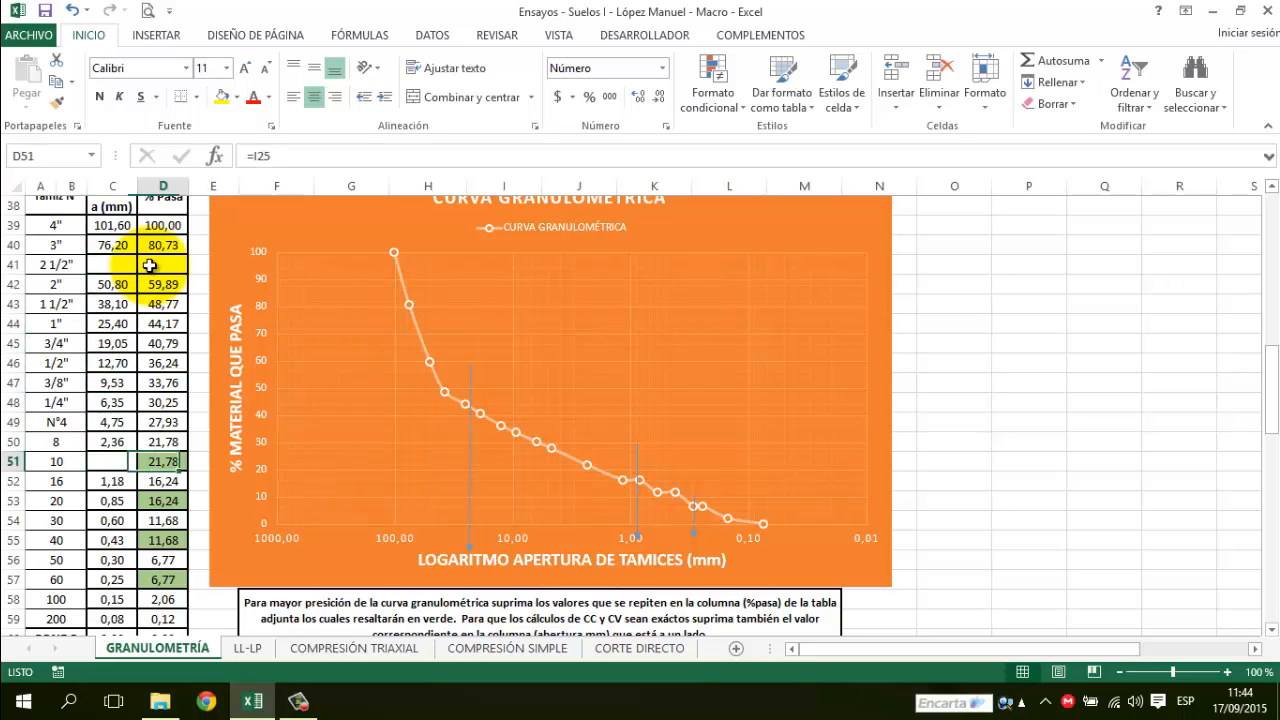
pyautogui.press('Delete')
# Clear the repeated % Pasa values and their aberturas for the N°20 and N°40 sieves in the curve table.
pyautogui.press('Down')
pyautogui.press('Down')
pyautogui.press('Delete')
pyautogui.press('Left')
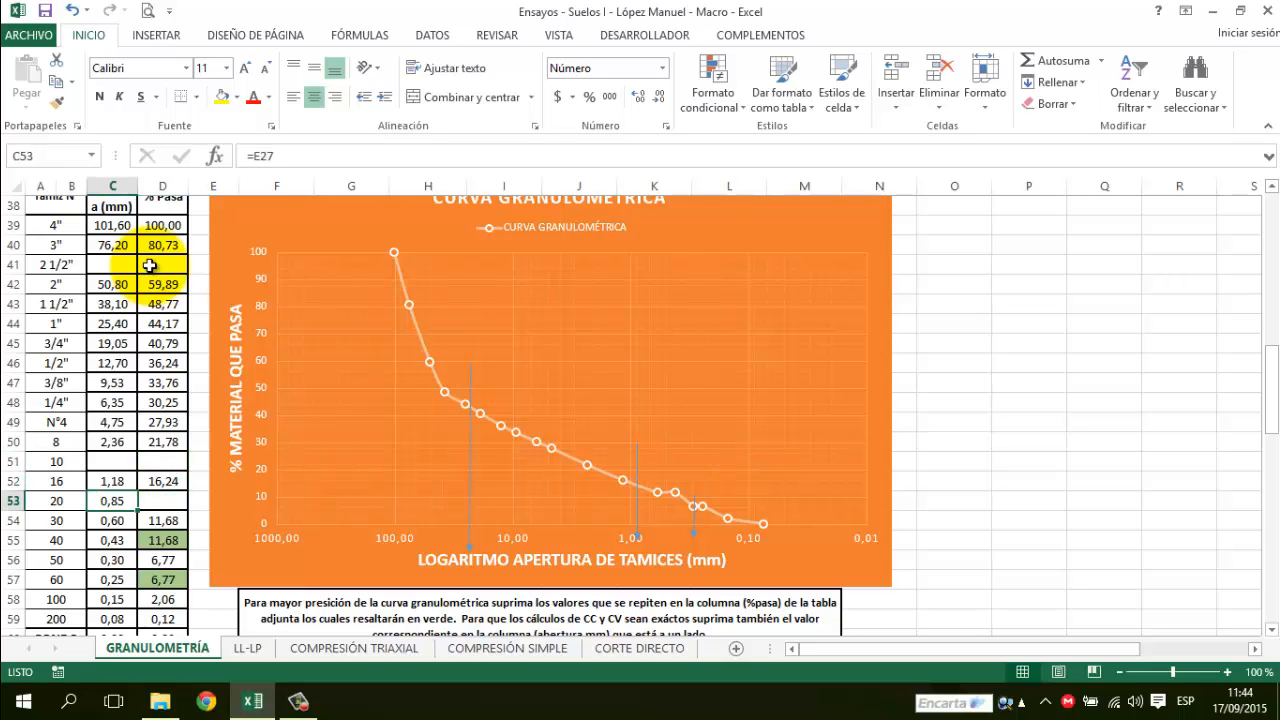
pyautogui.press('Delete')
pyautogui.press('Down')
pyautogui.press('Down')
pyautogui.press('Delete')
pyautogui.press('Right')
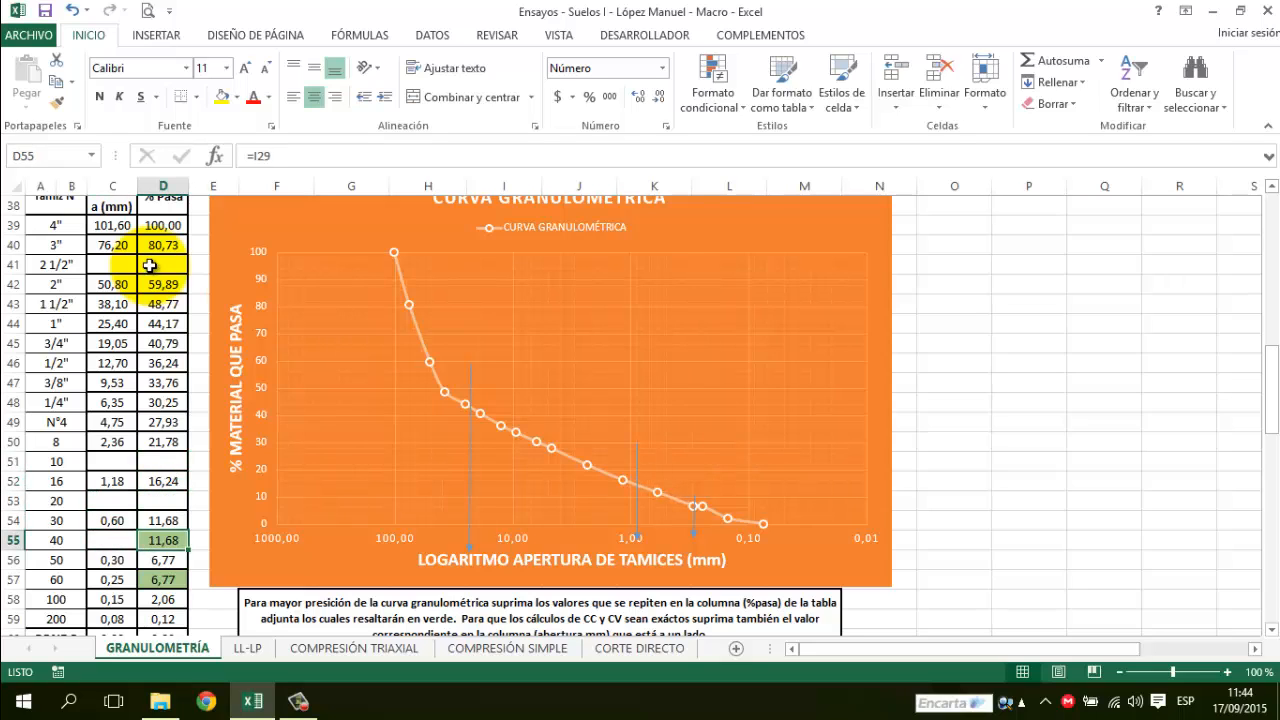
pyautogui.press('Delete')
# Clear the repeated % Pasa value and its abertura for the N°60 sieve in the curve table.
pyautogui.press('Down')
pyautogui.press('Down')
pyautogui.press('Delete')
pyautogui.press('Left')
pyautogui.press('Delete')
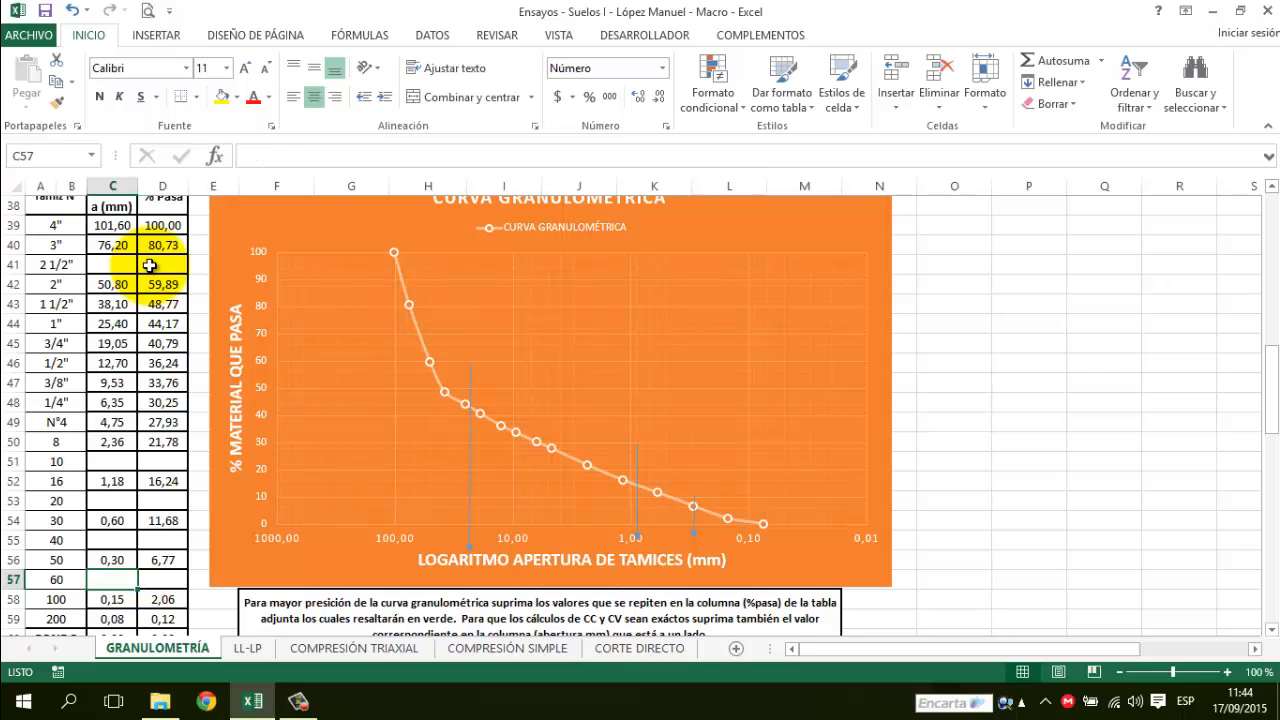
# Review the curve table from the FONDO row up to its header for any remaining repeated values.
pyautogui.press('Down')
pyautogui.press('Down')
pyautogui.press('Down')
pyautogui.press('Down')
pyautogui.press('Down')
pyautogui.press('Up')
pyautogui.press('Up')
pyautogui.press('Up')
pyautogui.press('Up')
pyautogui.press('Up')
pyautogui.press('Up')
pyautogui.press('Up')
pyautogui.press('Up')
pyautogui.press('Up')
pyautogui.press('Up')
pyautogui.press('Up')
pyautogui.press('Up')
pyautogui.press('Up')
pyautogui.press('Up')
pyautogui.press('Up')
pyautogui.press('Up')
pyautogui.press('Up')
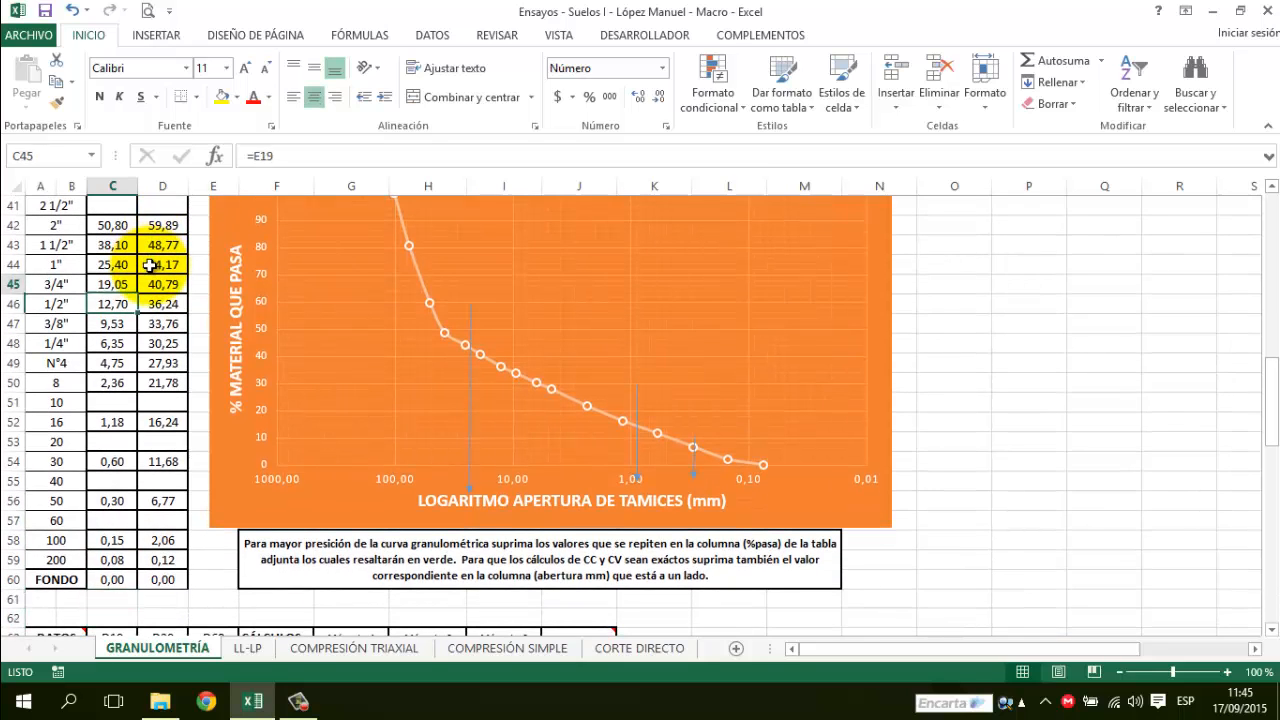
pyautogui.press('Up')
pyautogui.press('Up')
pyautogui.press('Up')
pyautogui.press('Up')
pyautogui.press('Up')
pyautogui.press('Up')
pyautogui.press('Up')
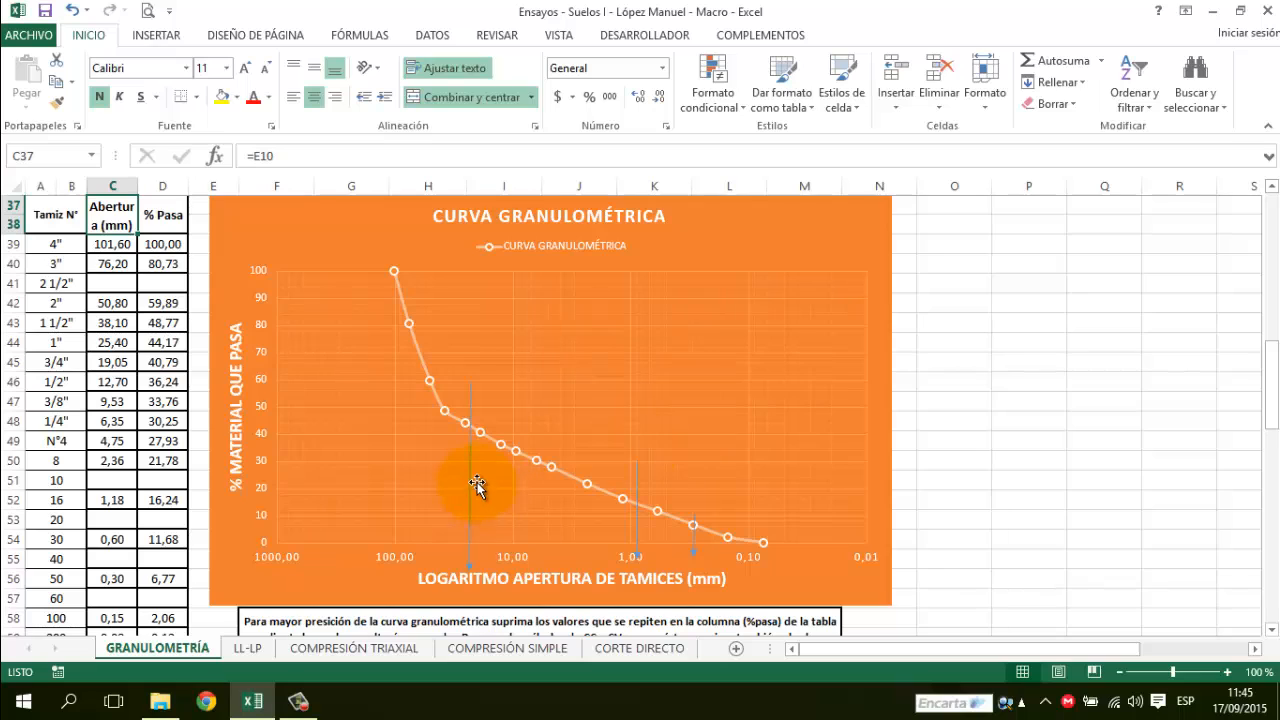
# Align the vertical marker lines on the Curva Granulométrica with the curve at 60% and 30%, and fine-tune the D10 line.
pyautogui.moveTo(471, 488); pyautogui.dragTo(429, 483)
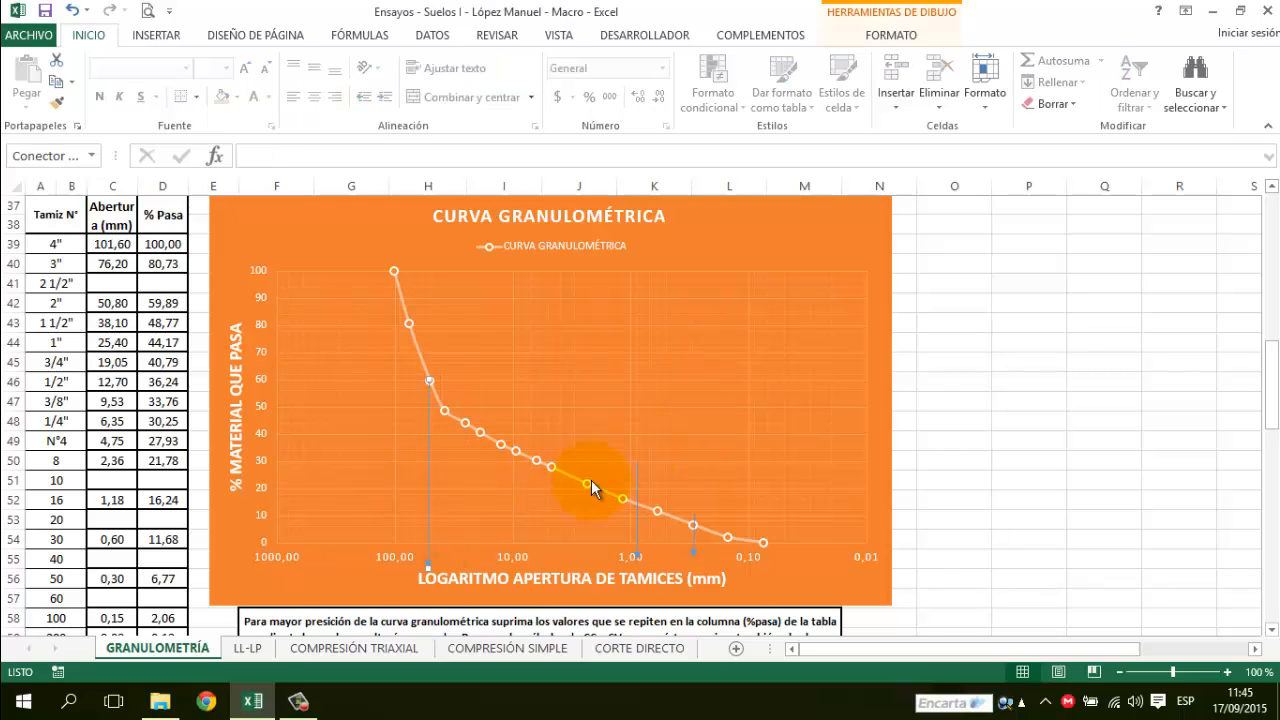
pyautogui.moveTo(656, 487); pyautogui.dragTo(536, 485)
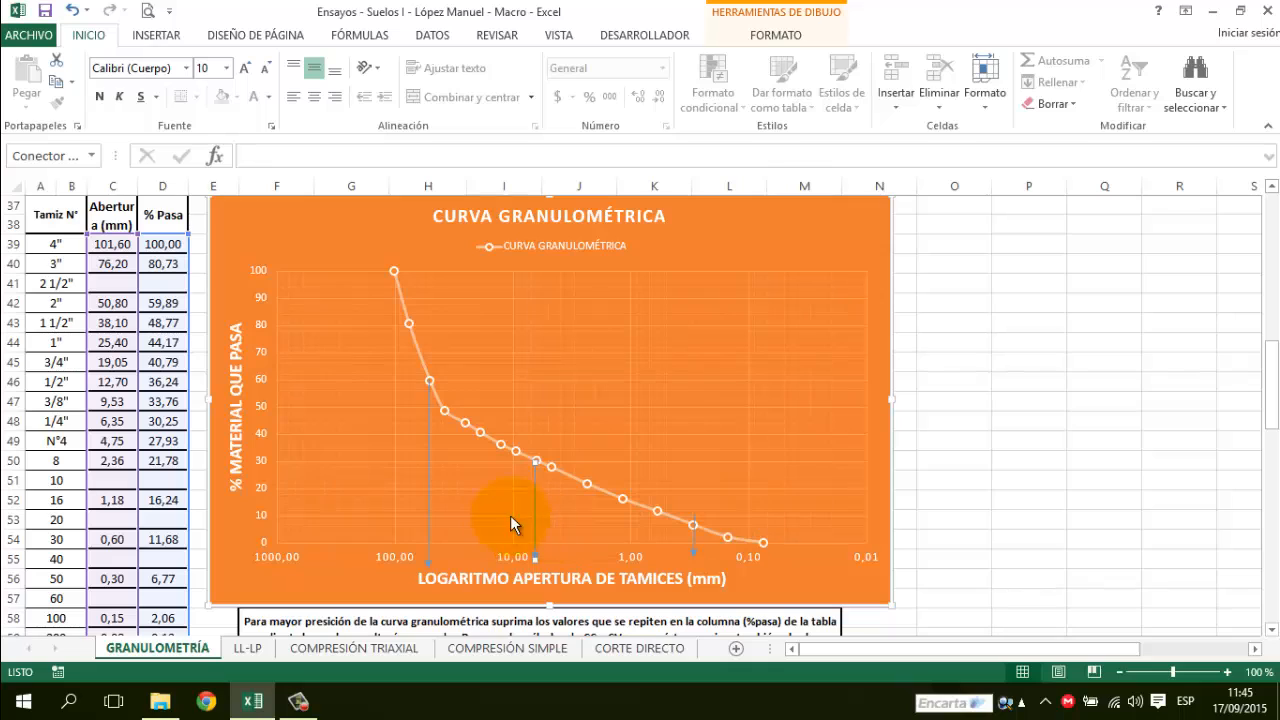
pyautogui.click(694, 545)
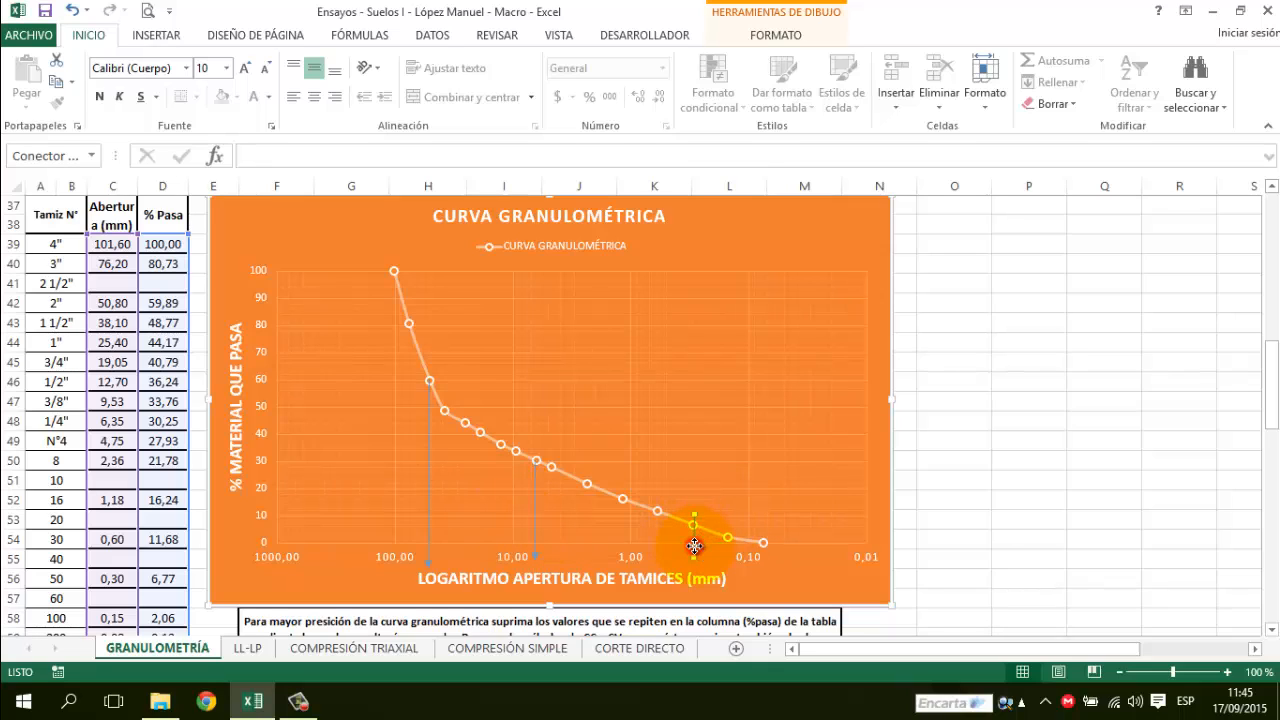
pyautogui.moveTo(693, 546)
pyautogui.mouseDown()
pyautogui.moveTo(680, 557)
pyautogui.moveTo(693, 546)
pyautogui.mouseUp()
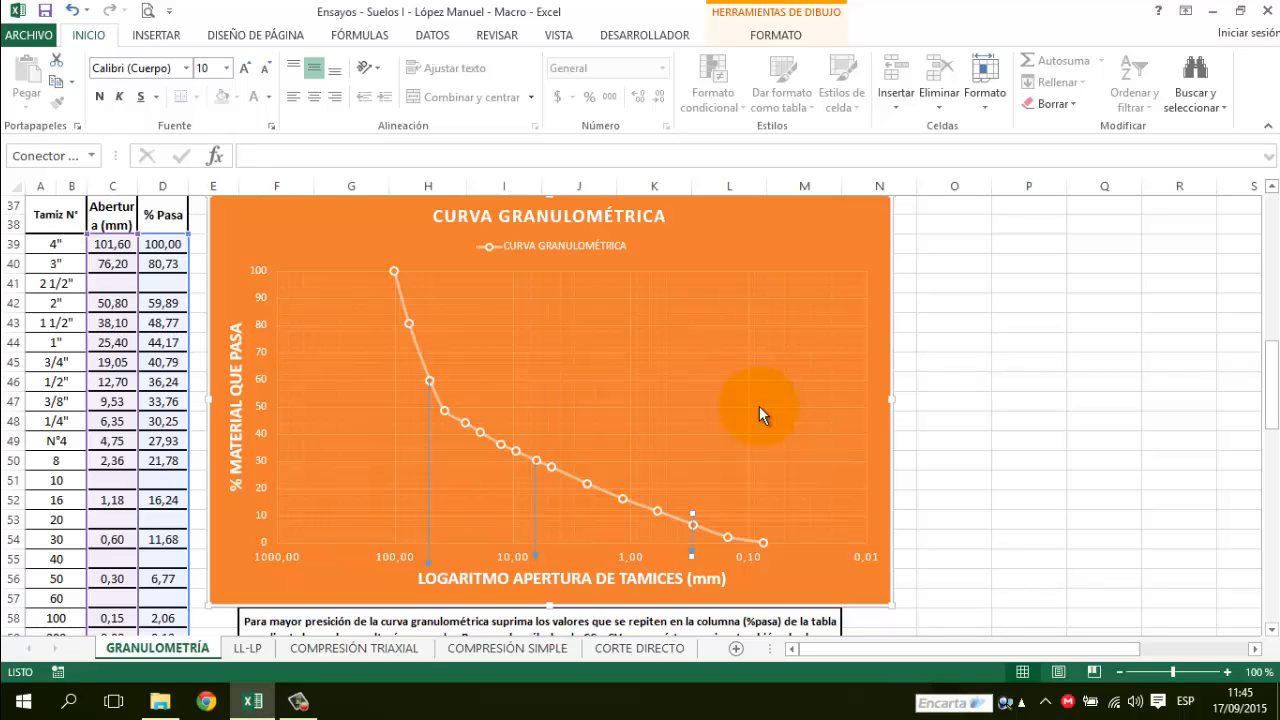
pyautogui.click(759, 406)
# Check the corrected D10, D30 and D60 diameters and the Cu and Cc coefficients below the curve.
pyautogui.scroll(-5, 980, 409)
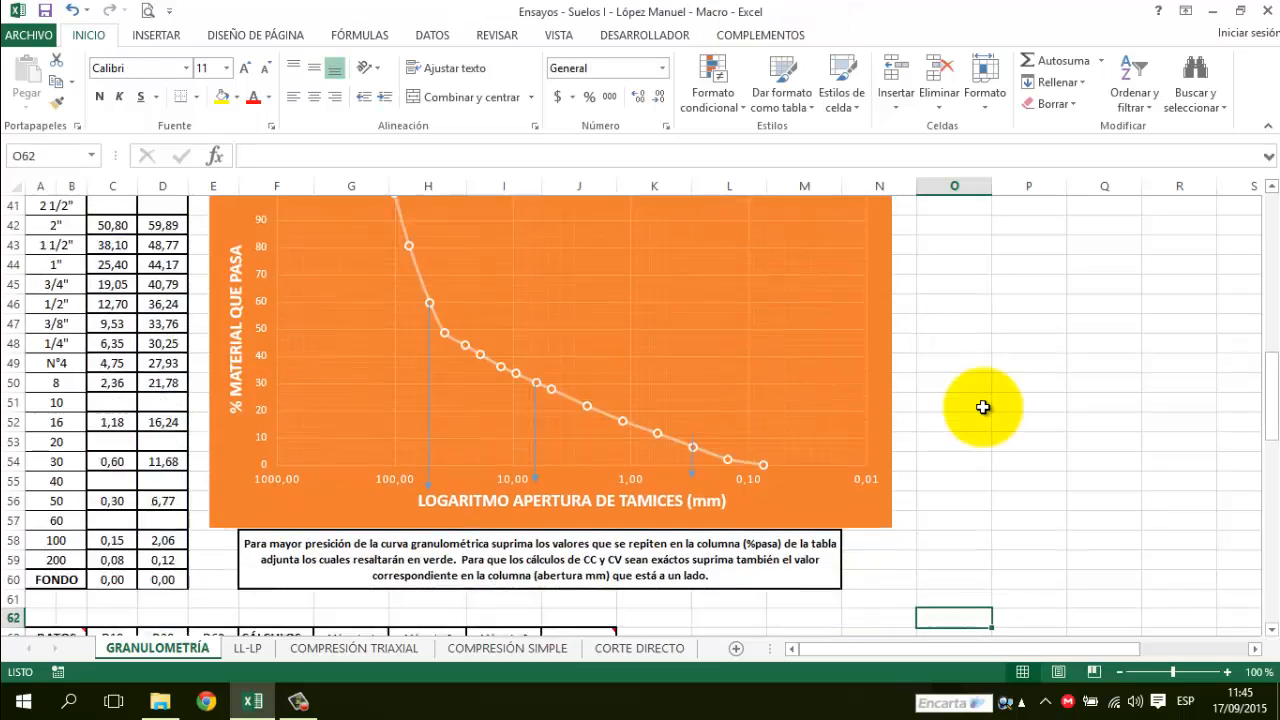
pyautogui.scroll(-1, 983, 407)
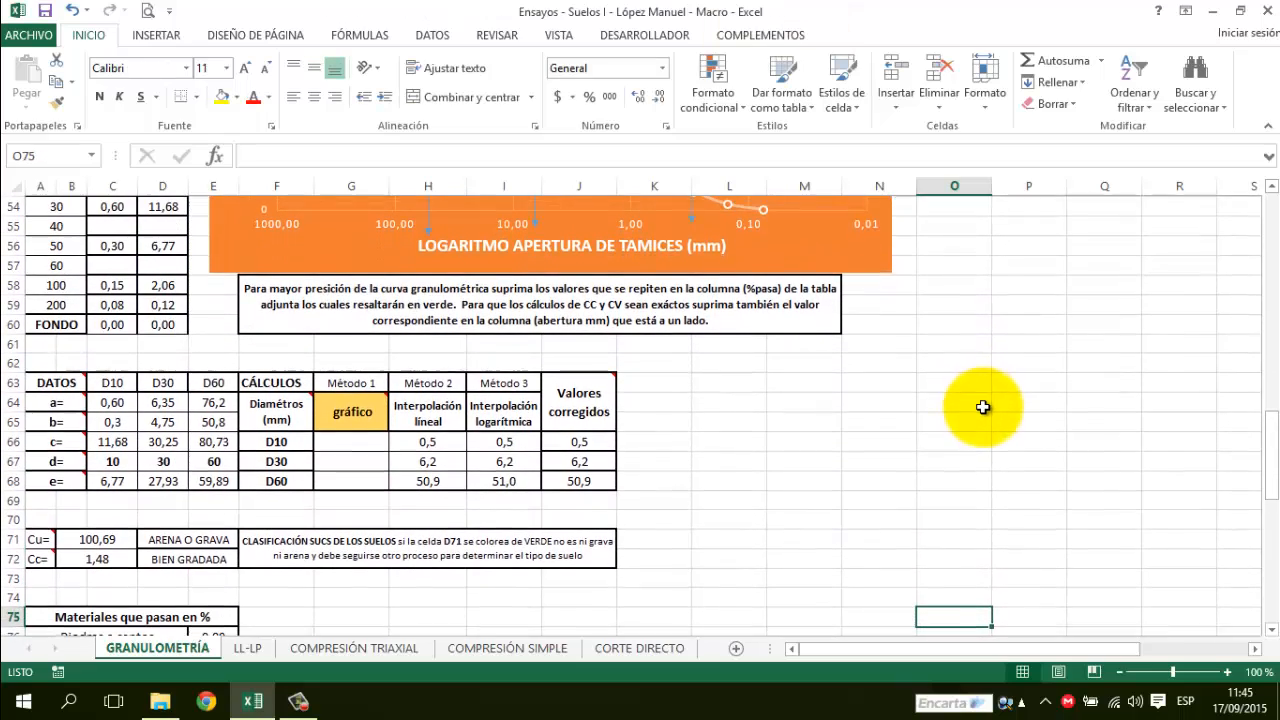
pyautogui.click(596, 441)
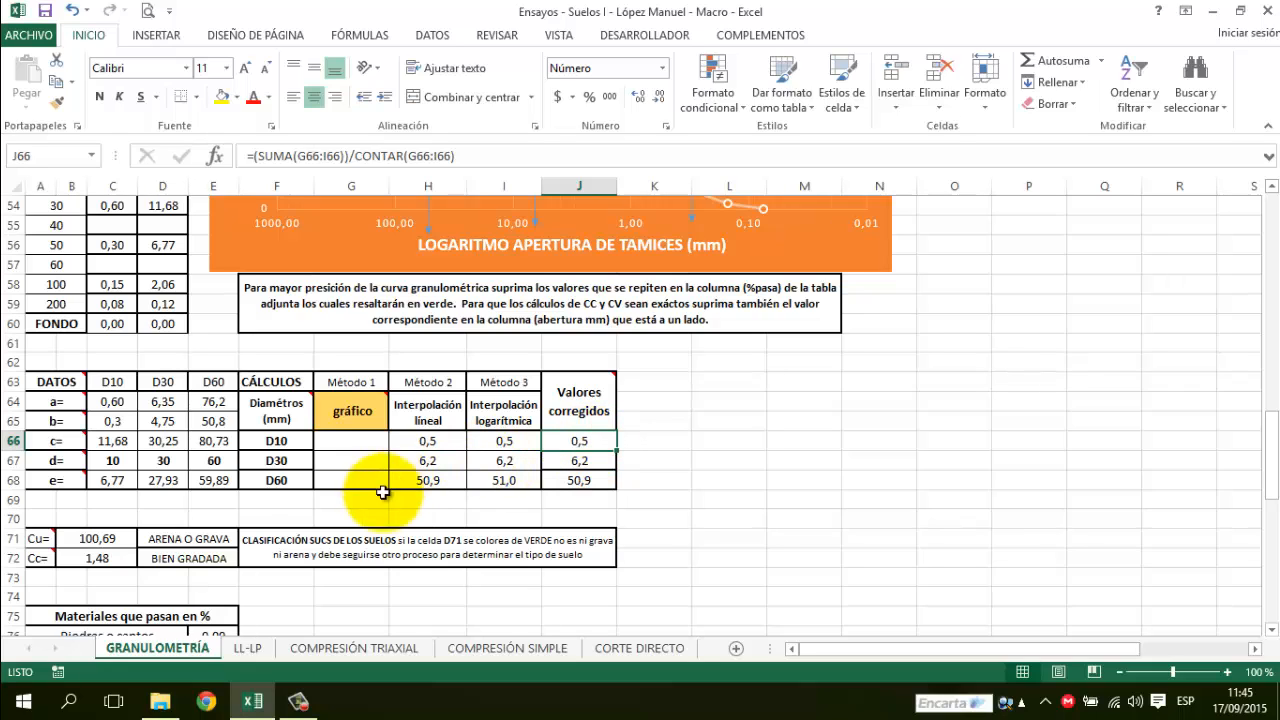
pyautogui.click(103, 528)
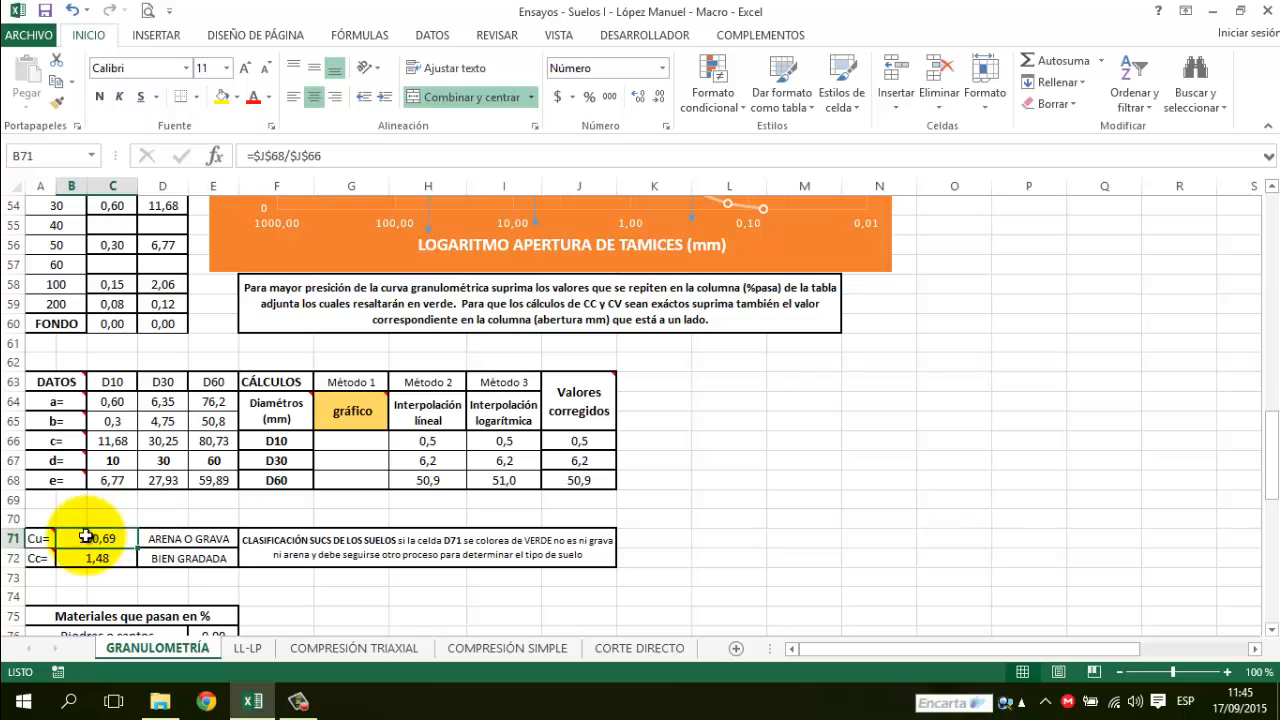
pyautogui.click(86, 558)
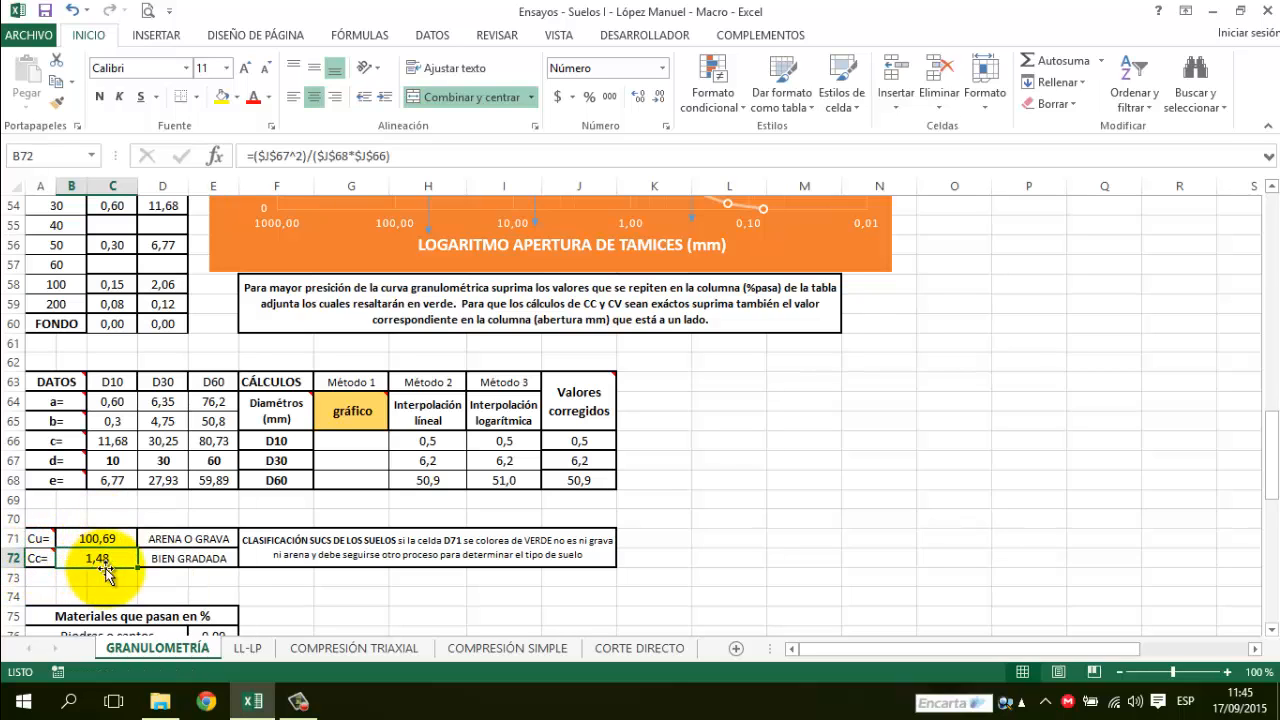
# Check the SUCS soil type and gradation given beside the Cu and Cc coefficients.
pyautogui.click(195, 579)
pyautogui.click(145, 592)
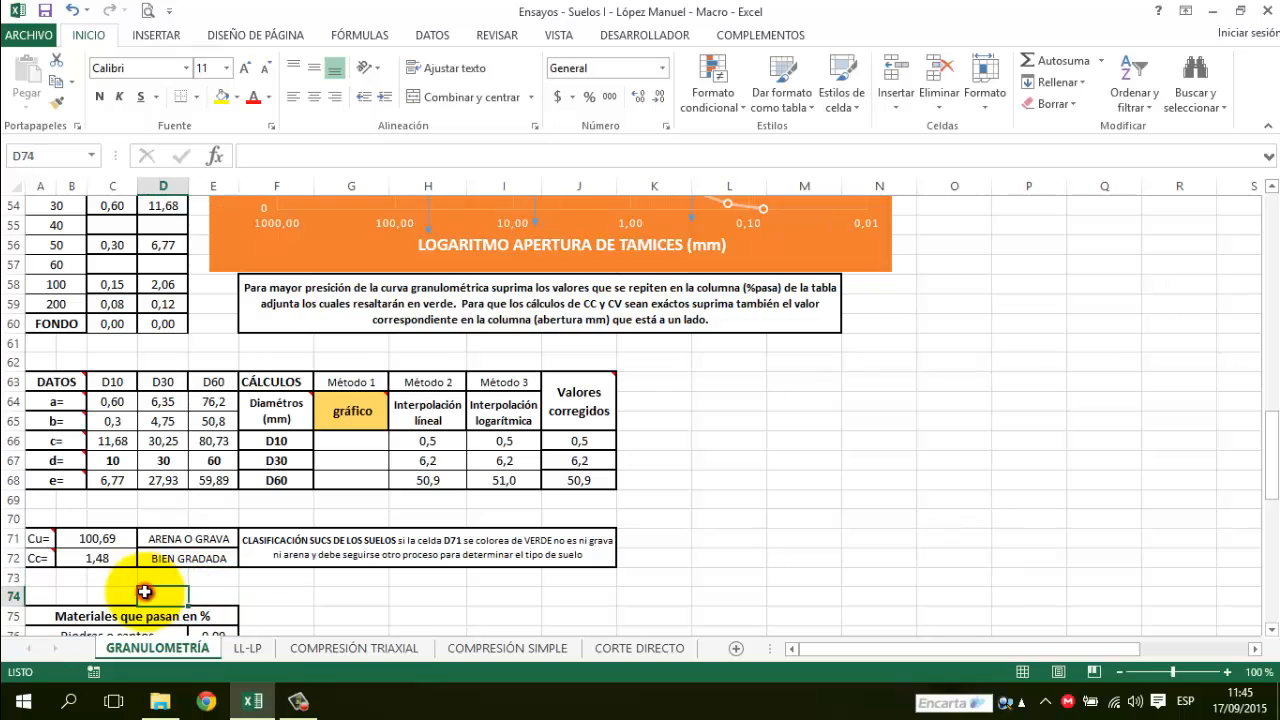
pyautogui.click(220, 578)
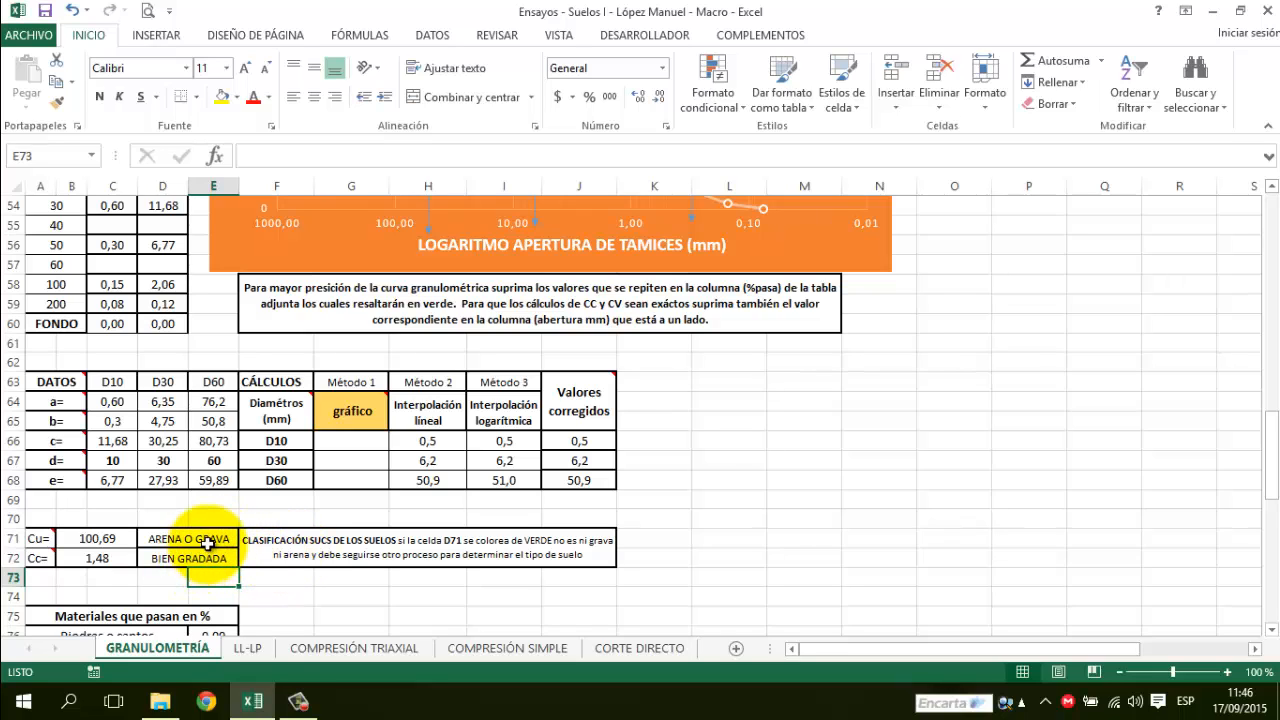
pyautogui.click(262, 593)
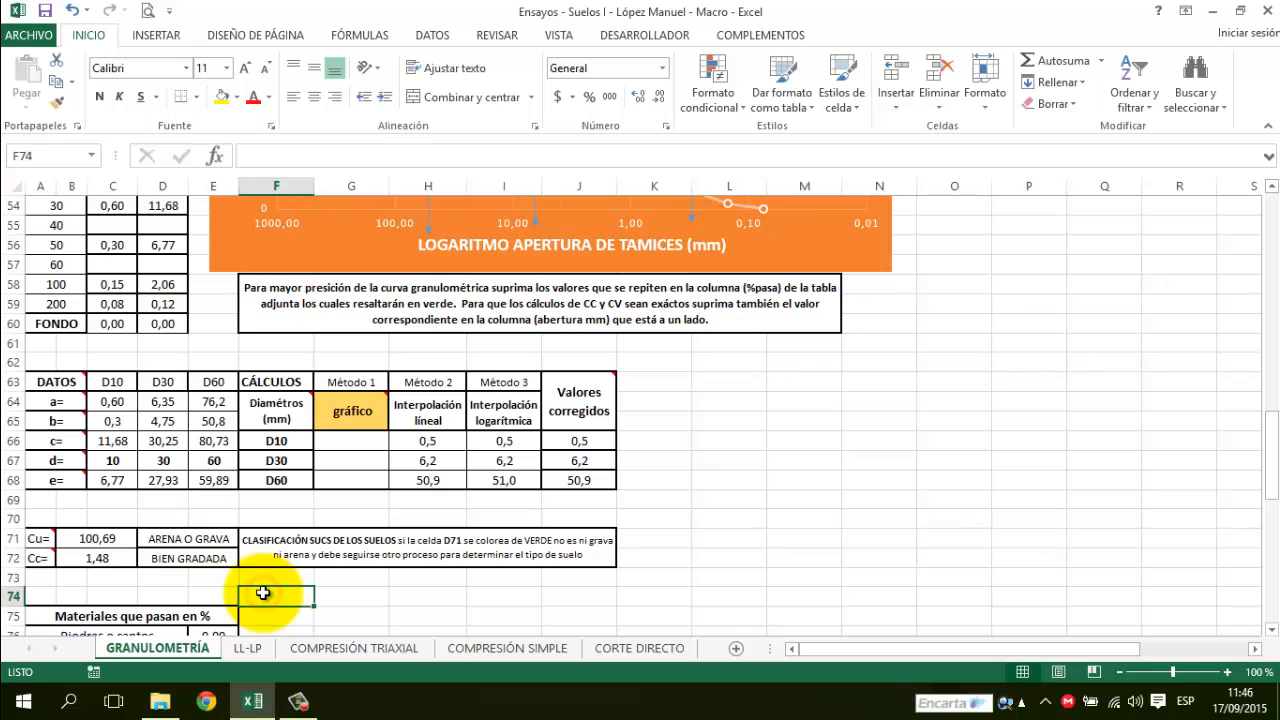
# Examine the Materiales que pasan en % table for the sample's composition.
pyautogui.press('Down')
pyautogui.press('Down')
pyautogui.press('Down')
pyautogui.press('Down')
pyautogui.press('Down')
pyautogui.press('Down')
pyautogui.press('Down')
pyautogui.press('Down')
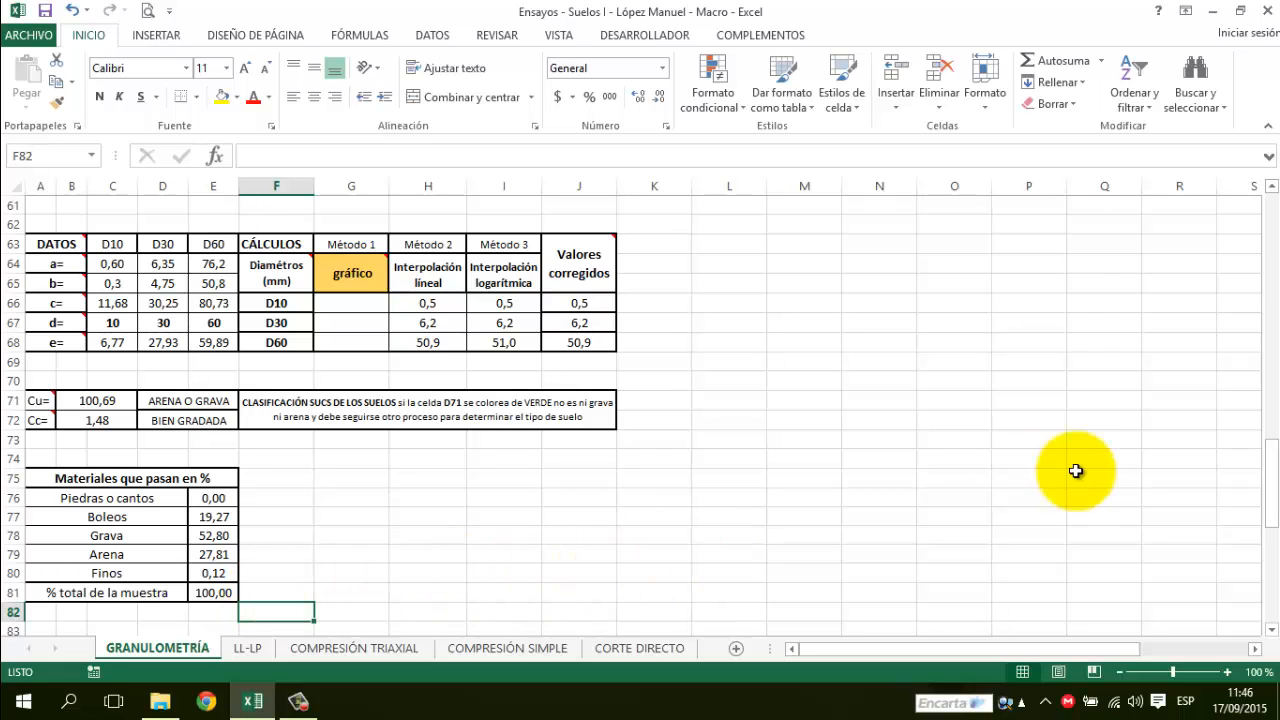
# Run the Limpiar Granulometría macro at the start of the sheet to clear the sample data.
pyautogui.moveTo(1268, 480); pyautogui.dragTo(1191, 211)
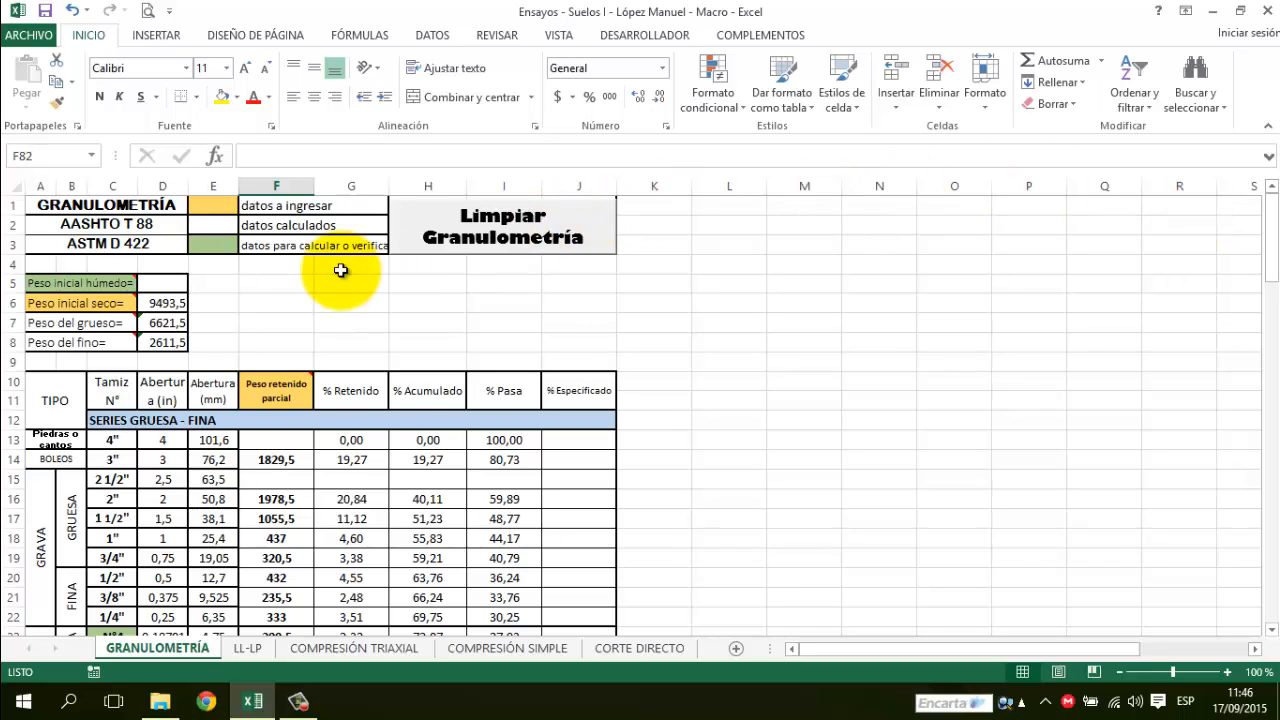
pyautogui.click(444, 236)
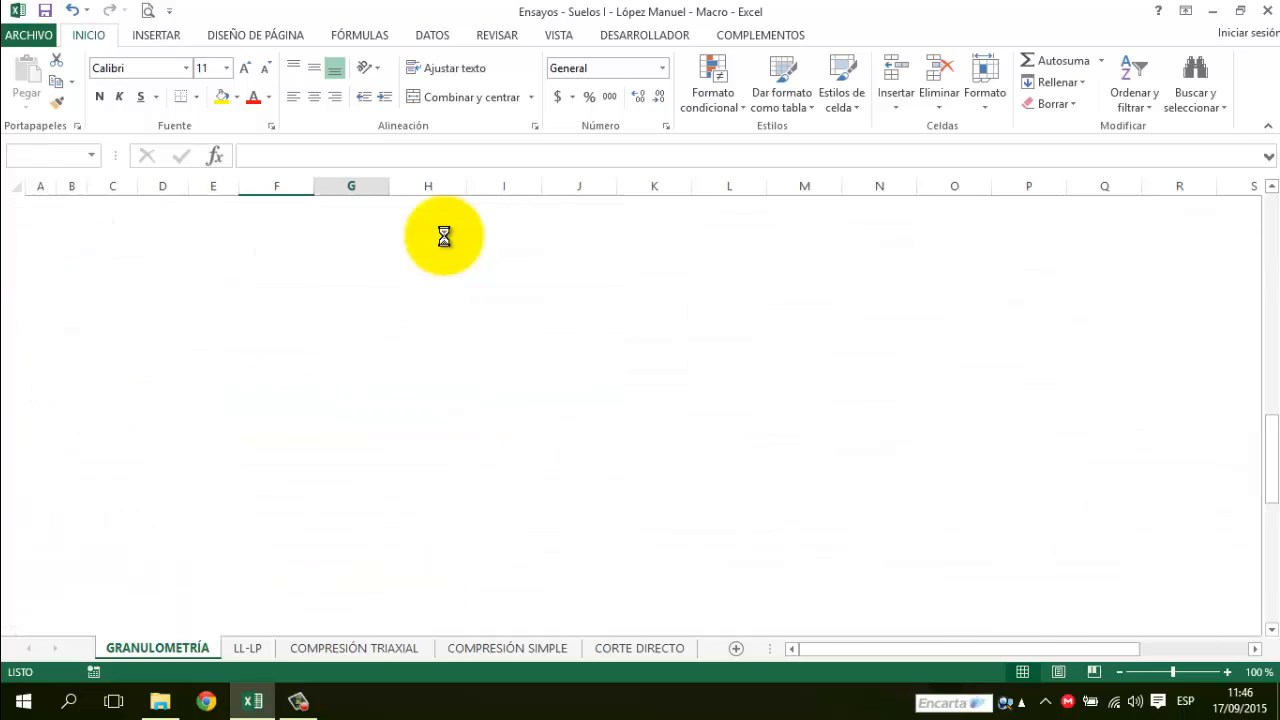